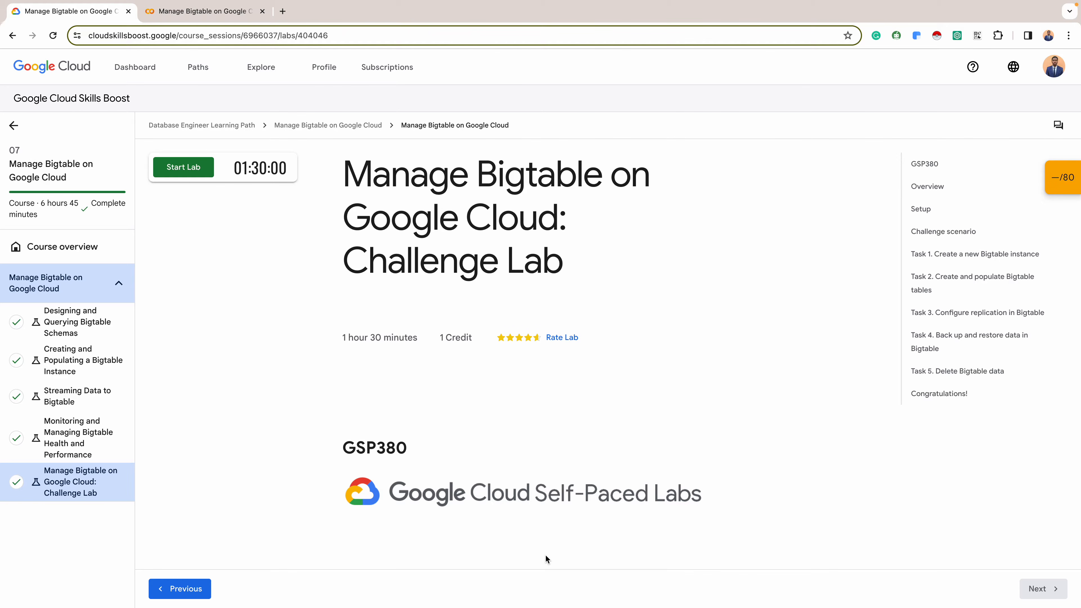
# - Start the Manage Bigtable challenge lab and open its Google Cloud console link in an incognito window
pyautogui.click(184, 167)
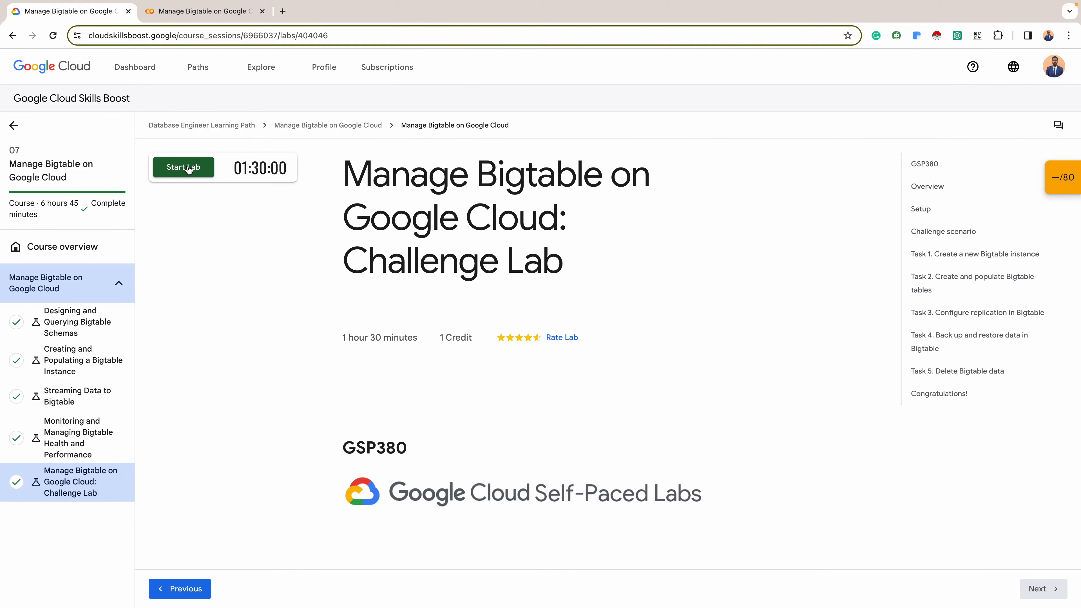
pyautogui.click(189, 169)
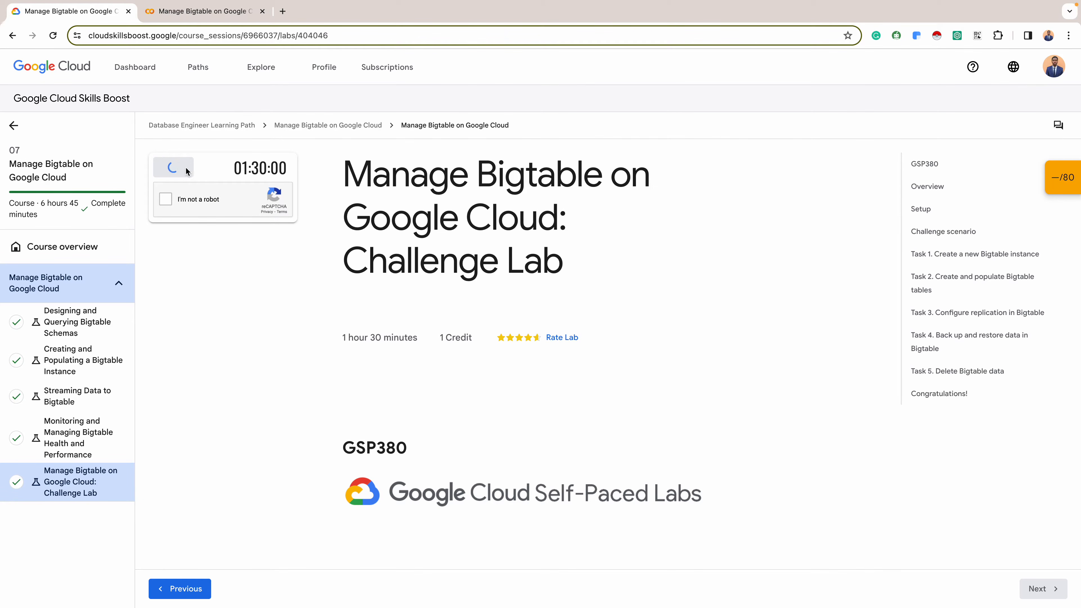
pyautogui.click(167, 199)
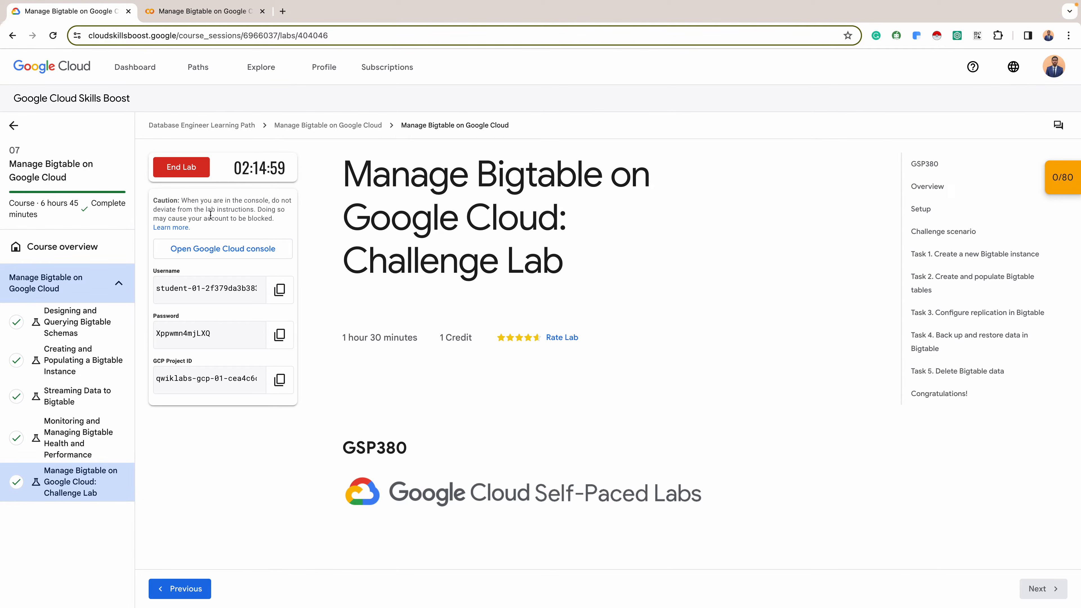
pyautogui.rightClick(248, 246)
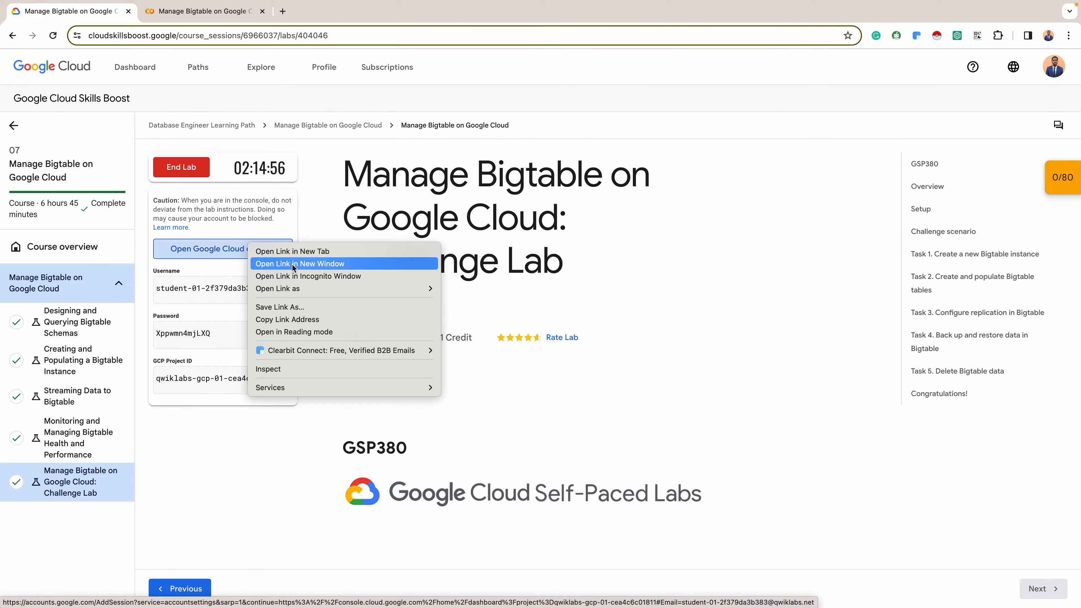
pyautogui.click(298, 276)
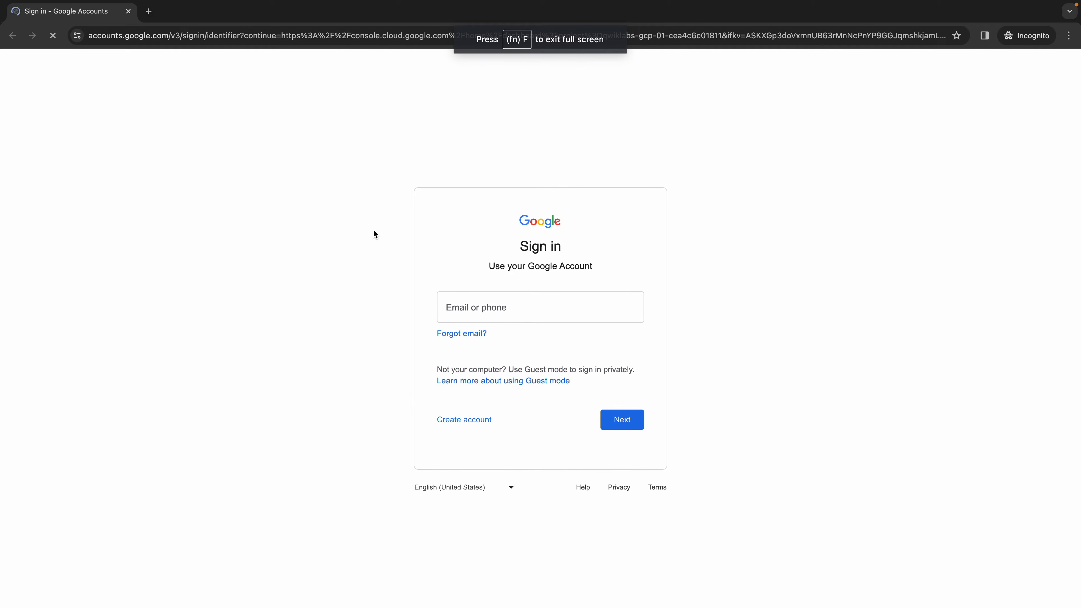
# - Sign in to the lab's student account using the temporary password copied from the lab page
pyautogui.hotkey('ctrl', 'Left')
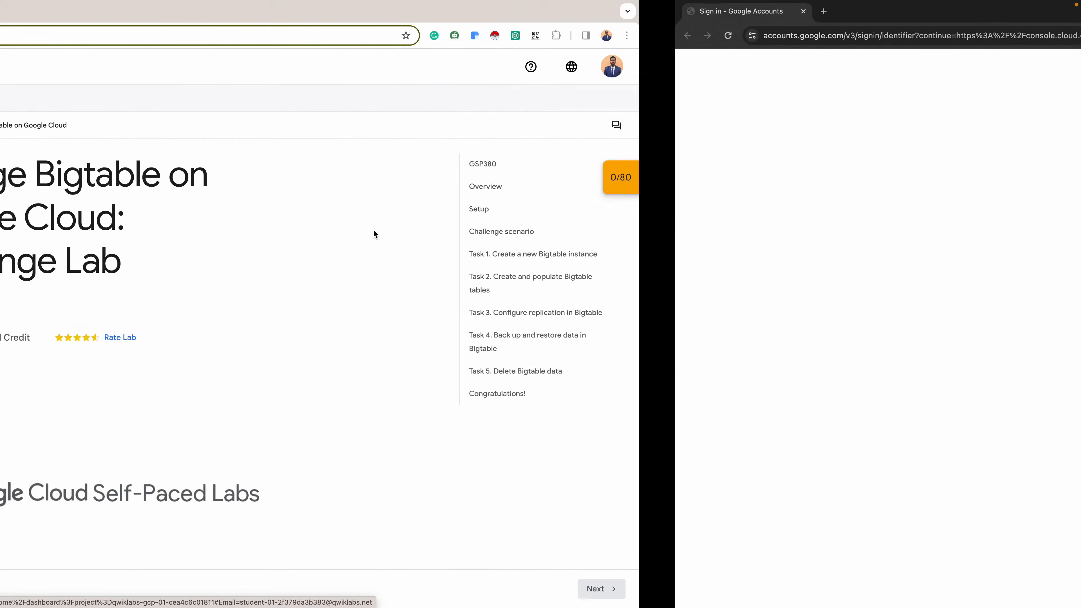
pyautogui.click(279, 339)
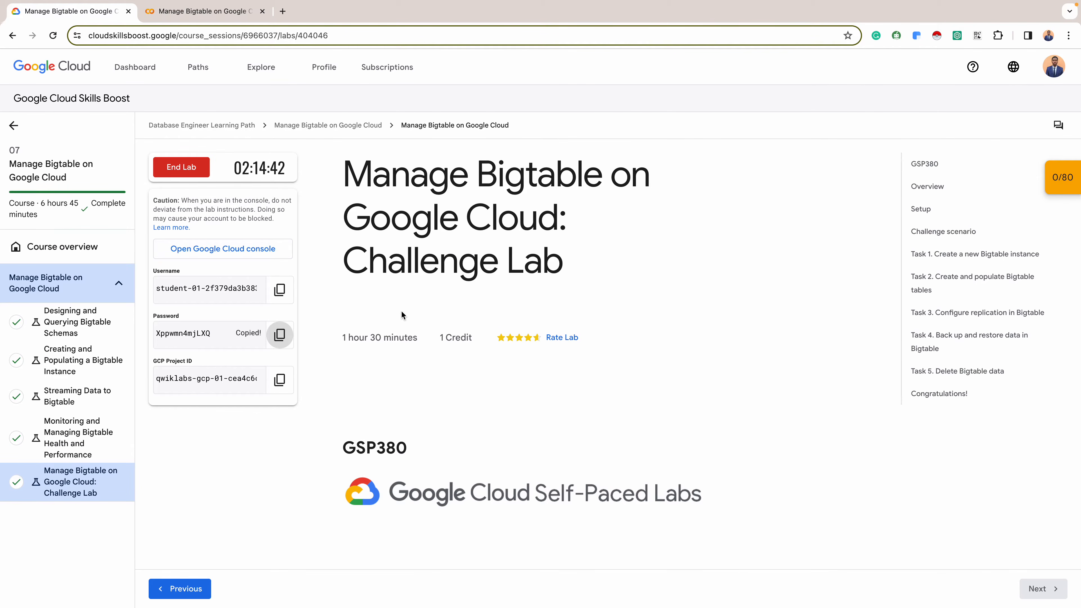
pyautogui.hotkey('ctrl', 'Right')
pyautogui.click(619, 417)
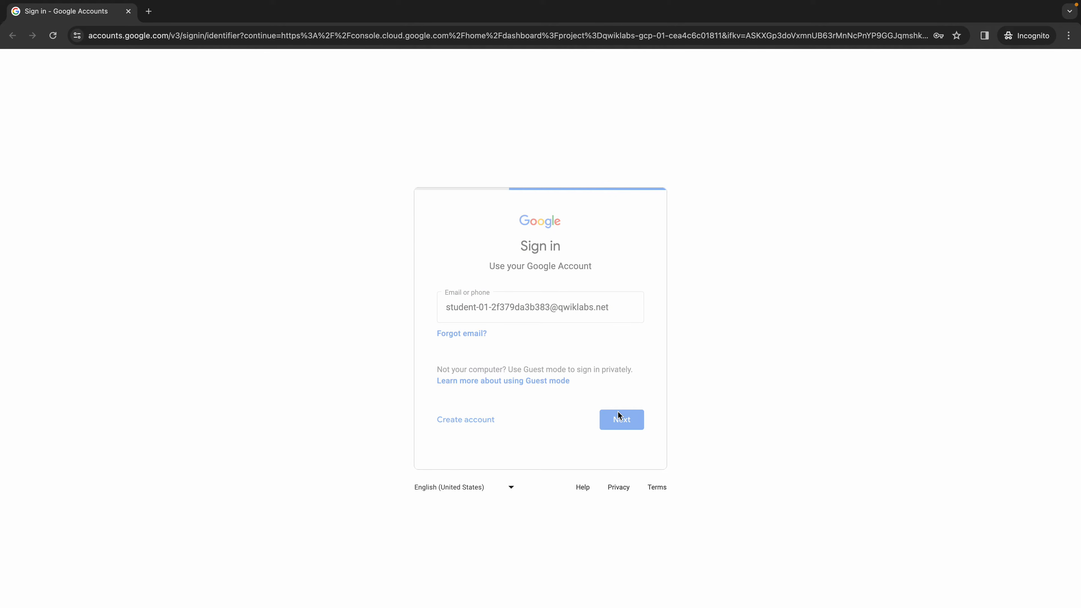
pyautogui.hotkey('ctrl', 'v')
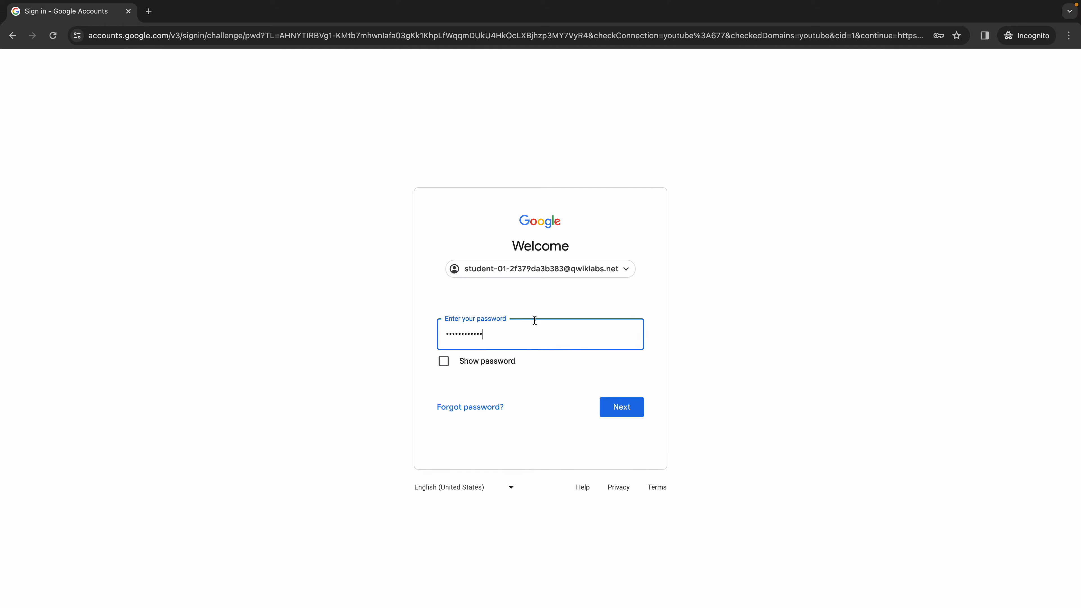
pyautogui.click(623, 416)
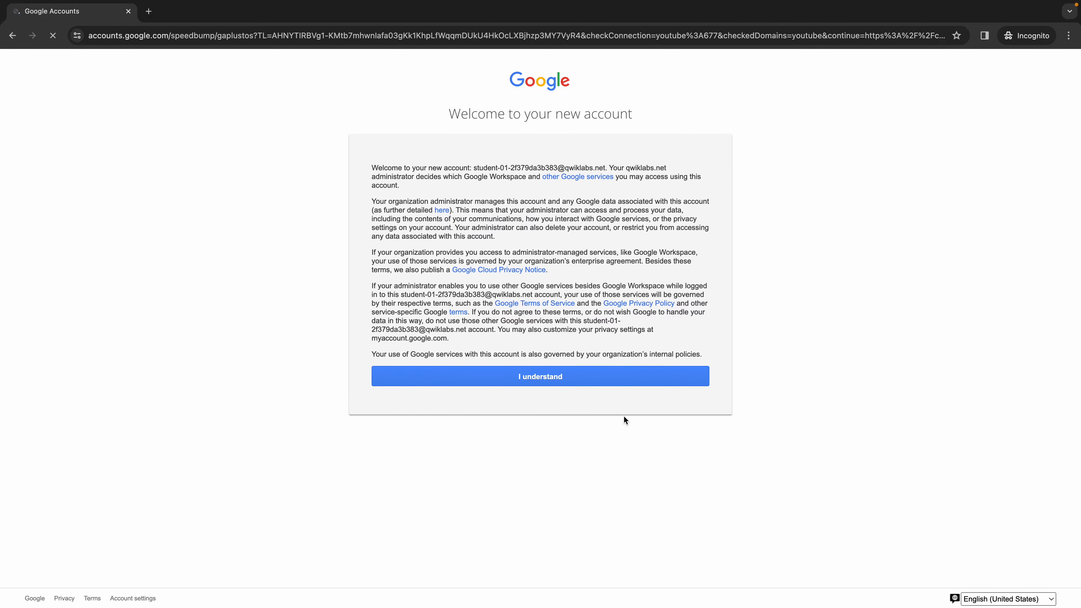
# - Acknowledge the new account notice and agree to the Google Cloud welcome dialog for the student account
pyautogui.click(600, 380)
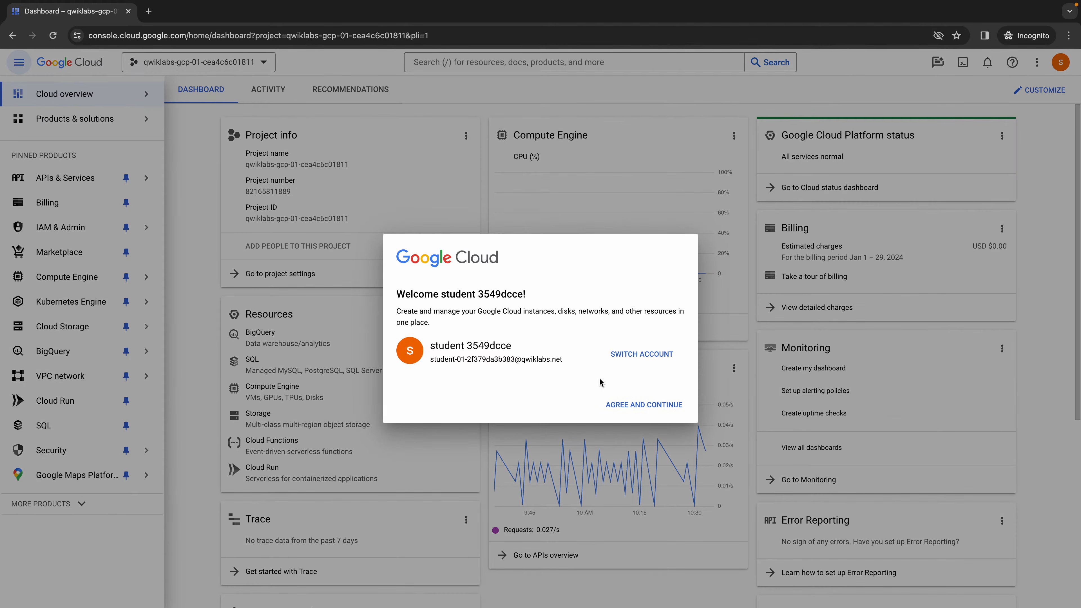
pyautogui.click(401, 372)
pyautogui.click(662, 493)
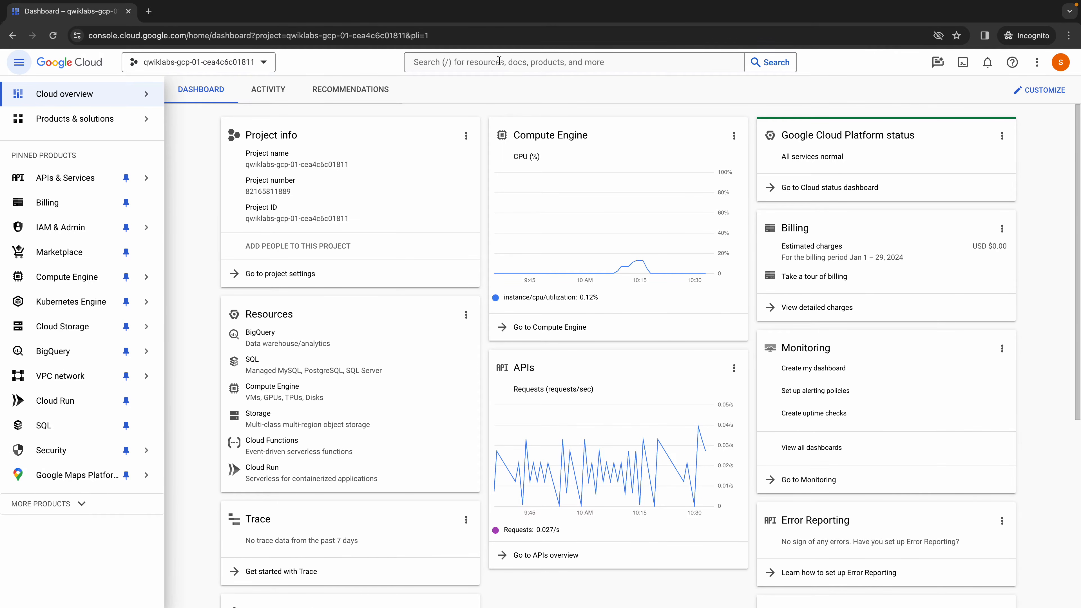
# - Search the console for "dataflow api" and open the Dataflow API product page
pyautogui.click(520, 62)
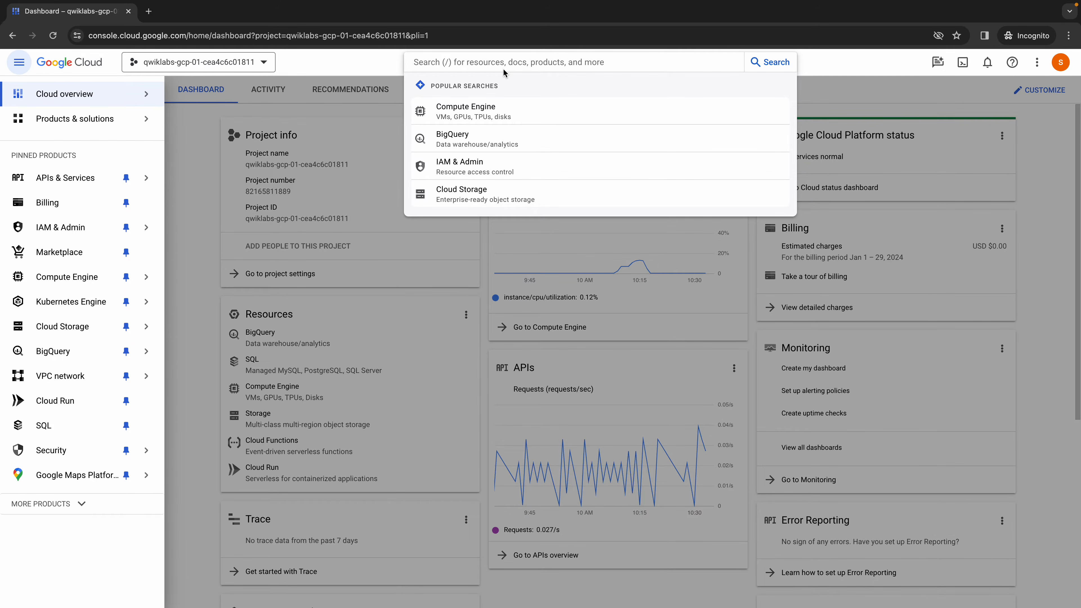
pyautogui.write('dt')
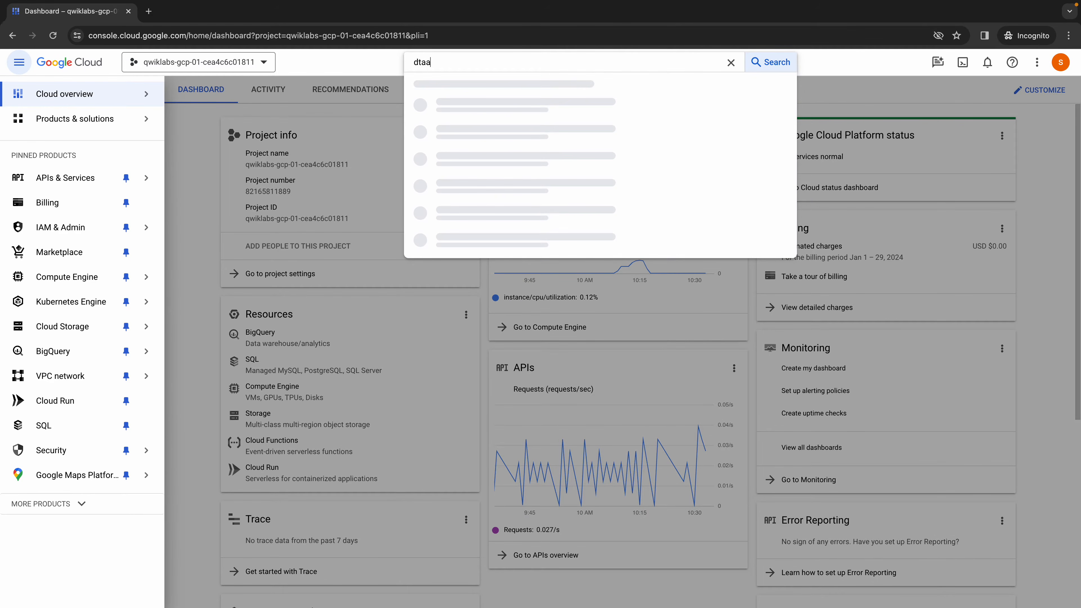
pyautogui.press('BackSpace')
pyautogui.write('ata')
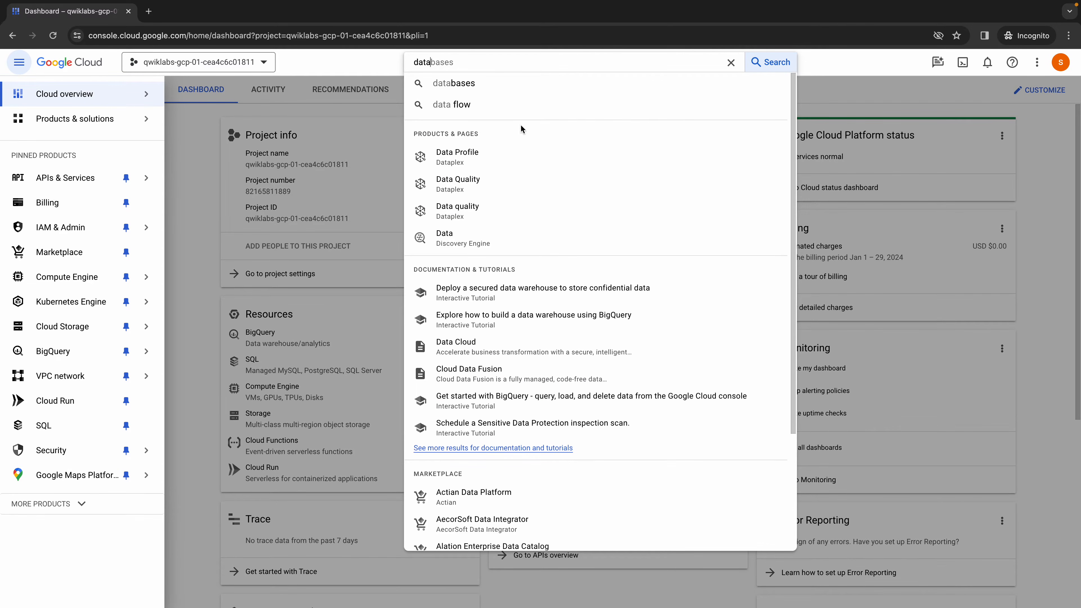
pyautogui.write('flow api')
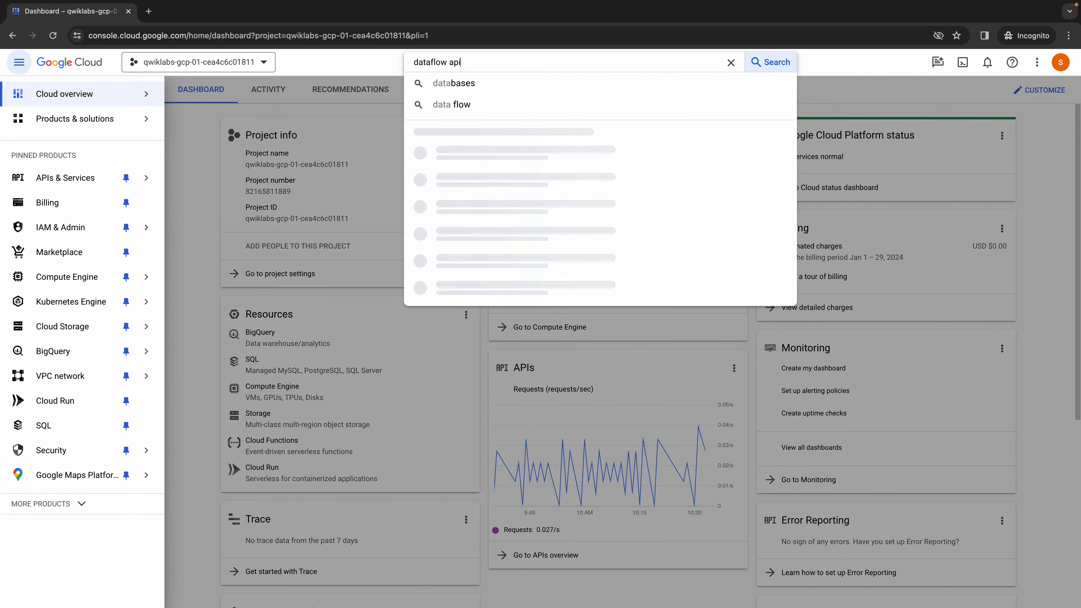
pyautogui.click(470, 336)
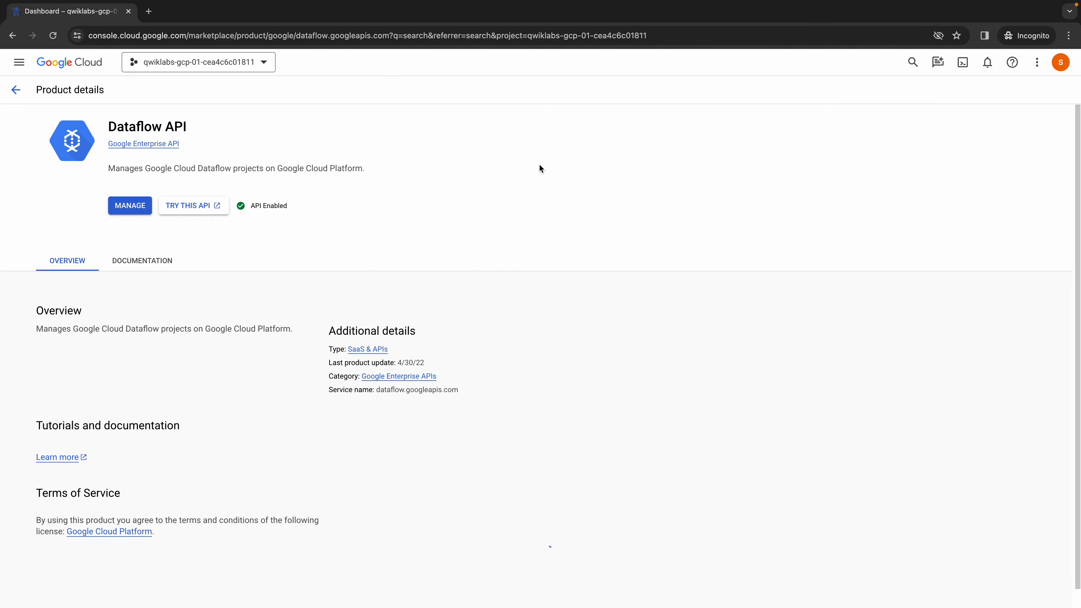
# - Disable the Dataflow API for the project and enable it again
pyautogui.click(136, 205)
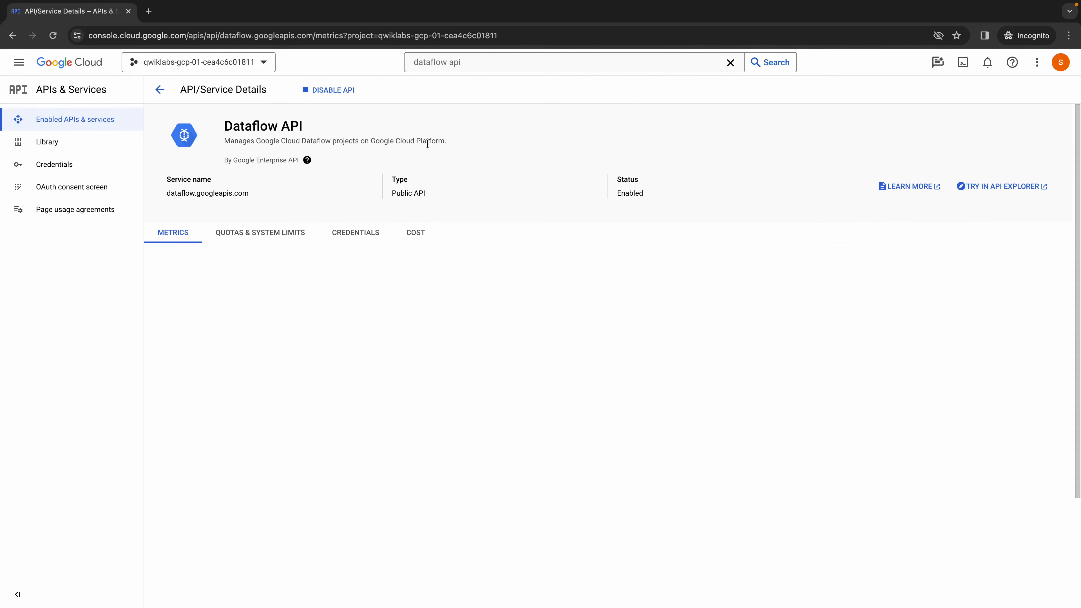
pyautogui.click(348, 93)
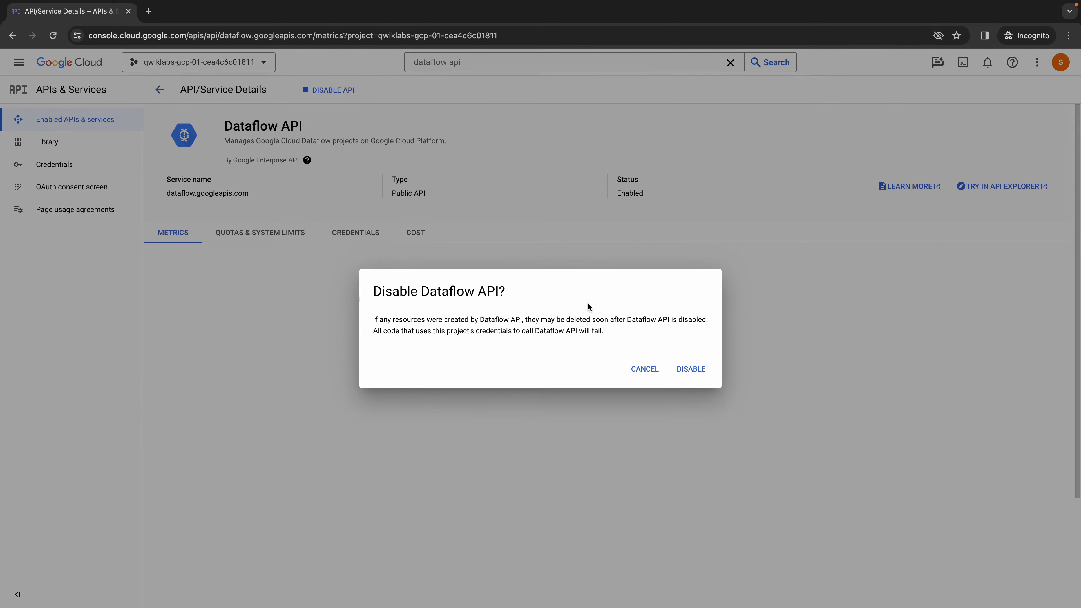
pyautogui.click(691, 369)
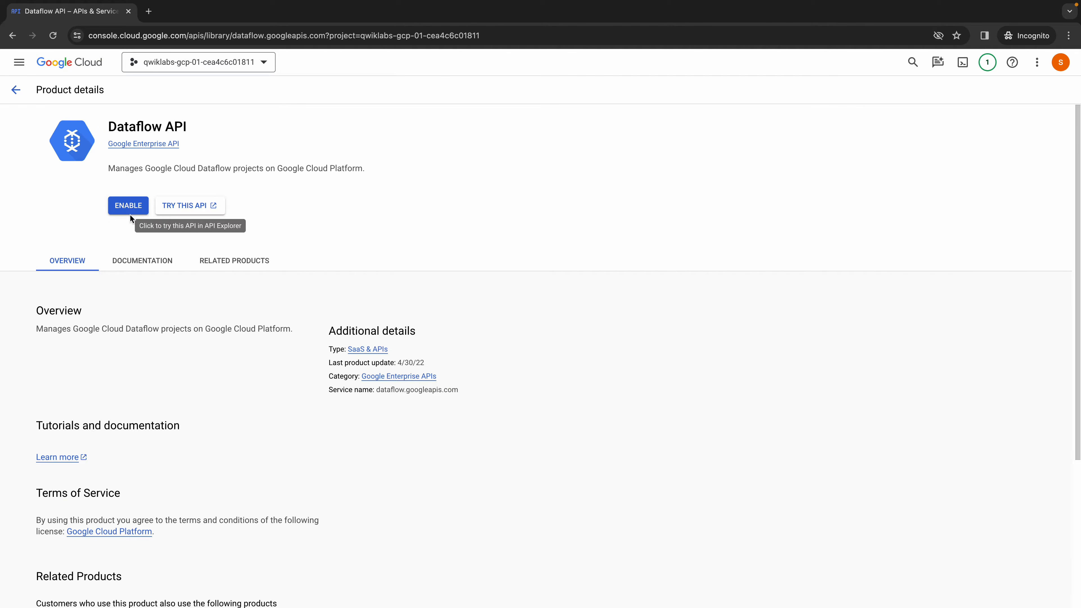
pyautogui.click(131, 209)
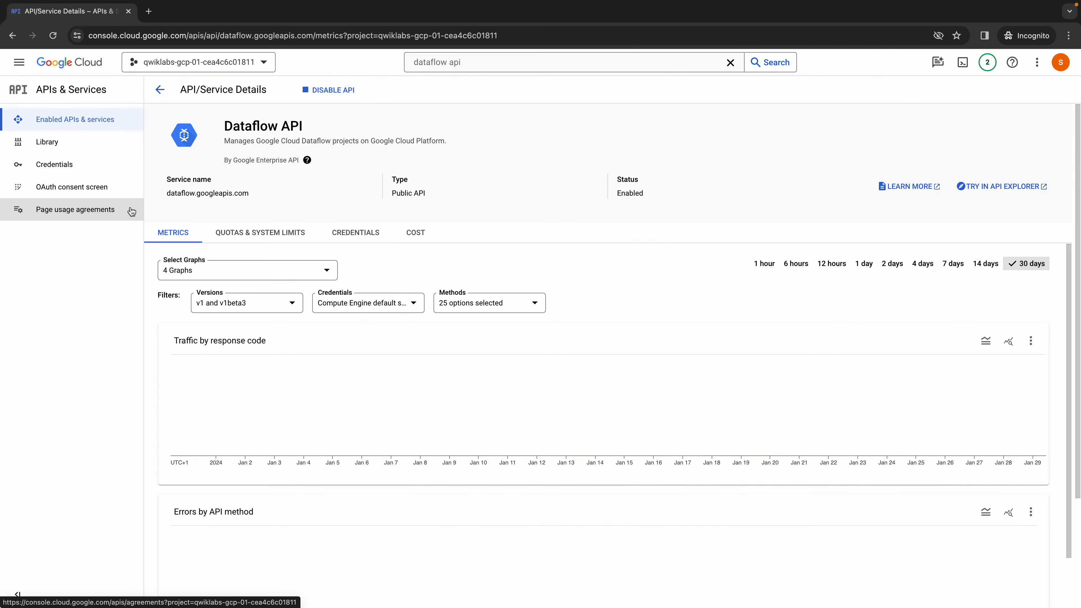
# - Leave the Dataflow API details and open the project's IAM permissions page
pyautogui.click(160, 89)
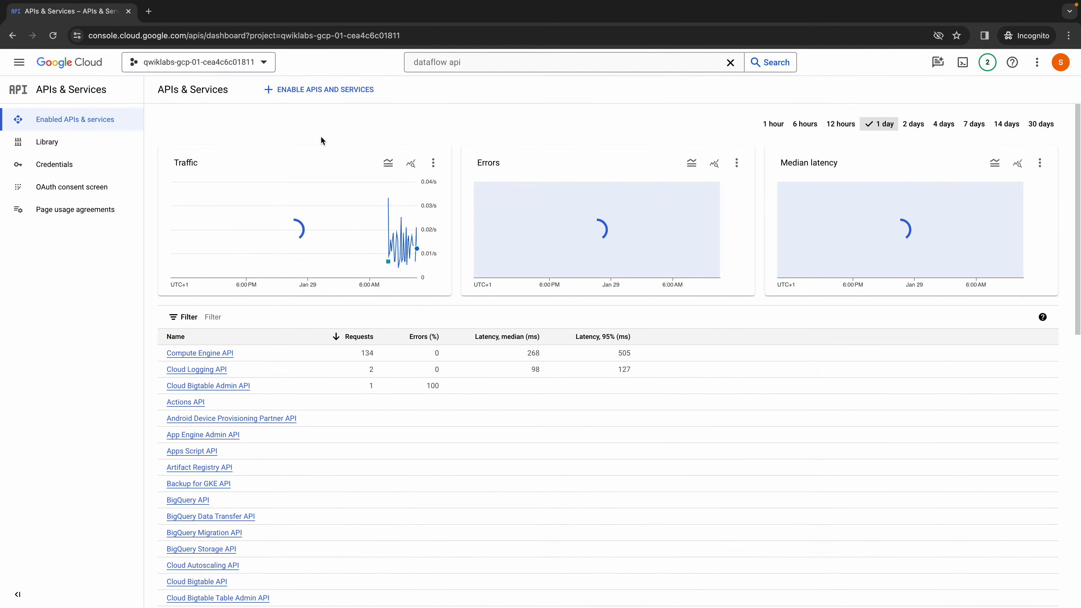
pyautogui.click(14, 65)
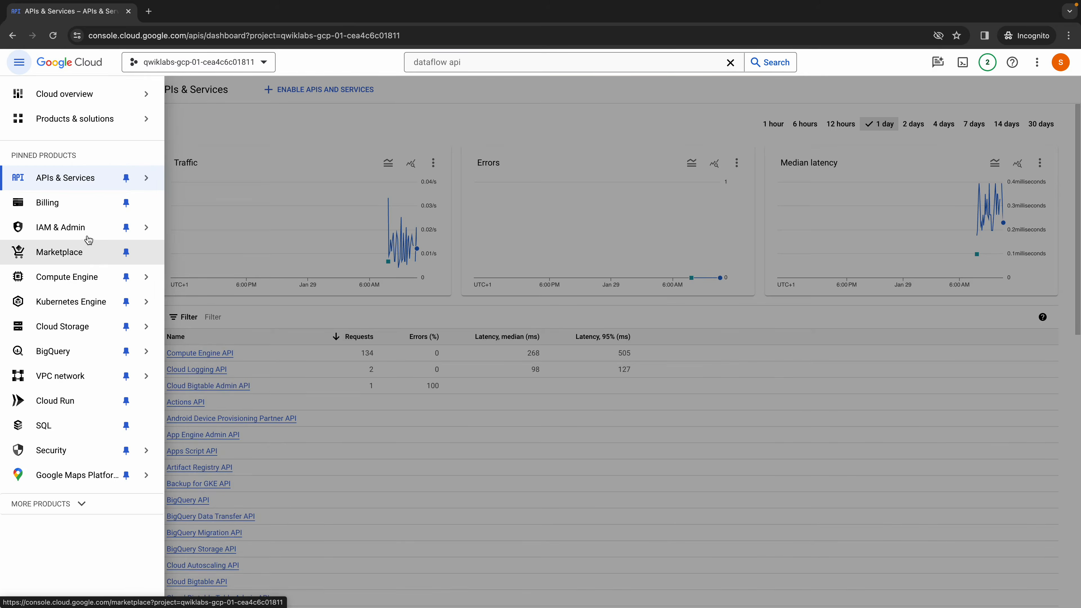
pyautogui.moveTo(87, 230)
pyautogui.click(192, 228)
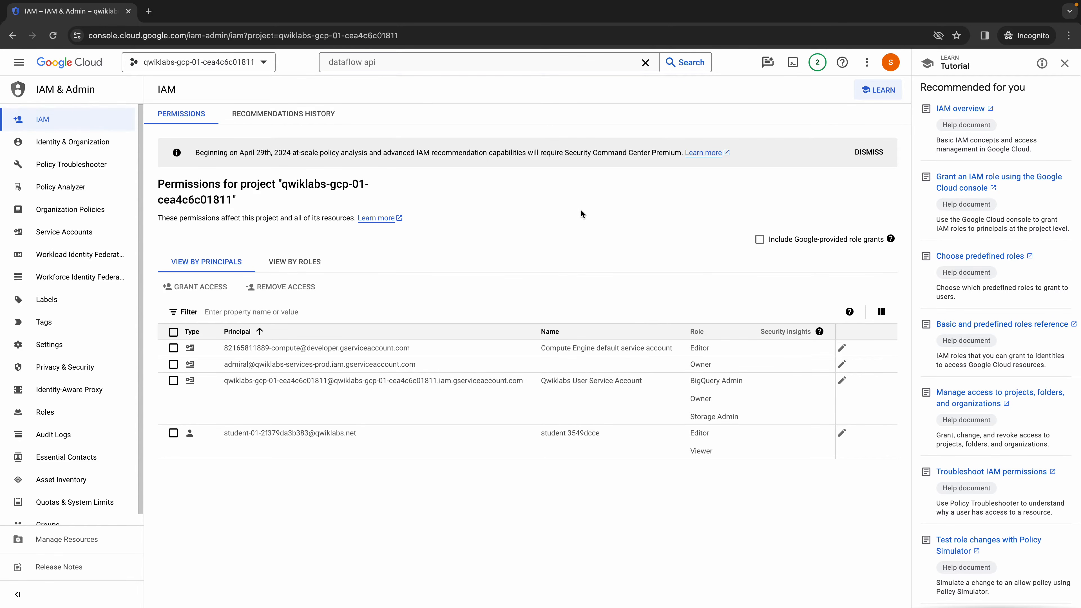
# - Open a Cloud Shell terminal, enlarging its pane and dismissing the tutorial panel and usage hint
pyautogui.click(793, 70)
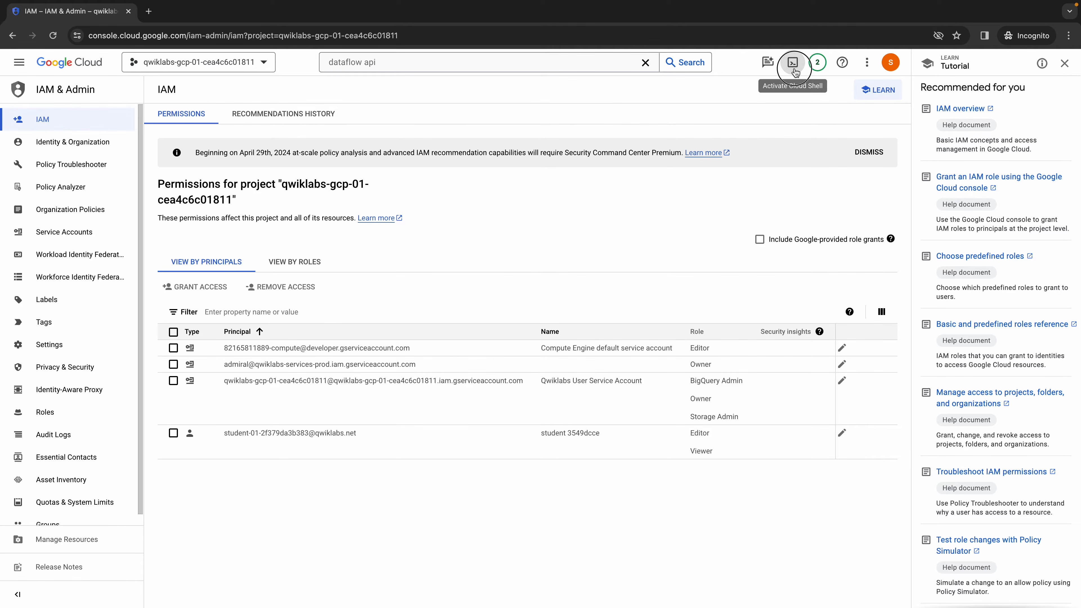
pyautogui.click(1070, 64)
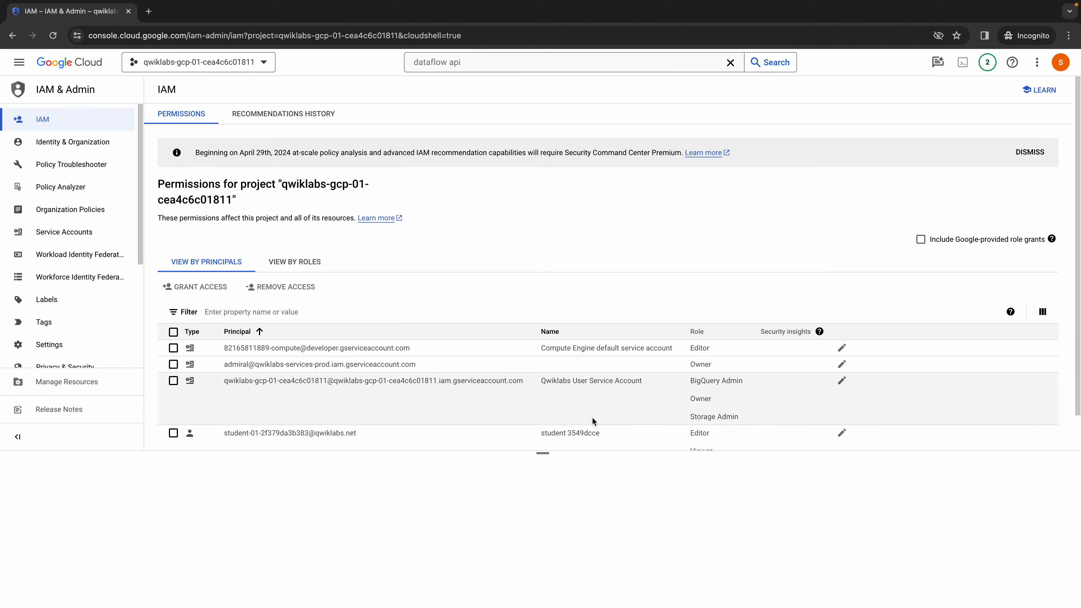
pyautogui.moveTo(542, 452); pyautogui.dragTo(552, 248)
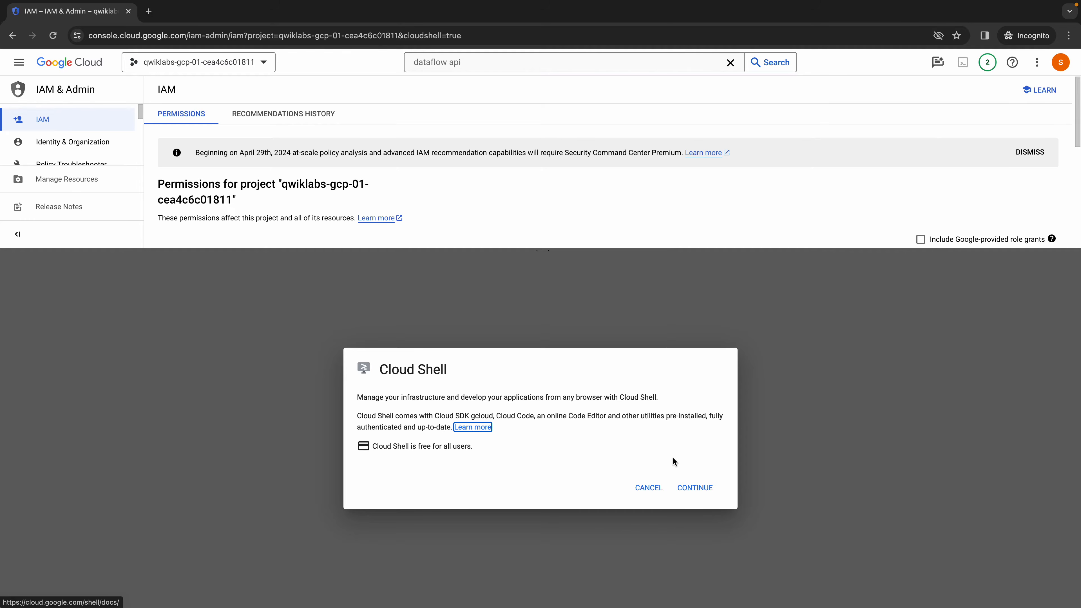
pyautogui.click(694, 488)
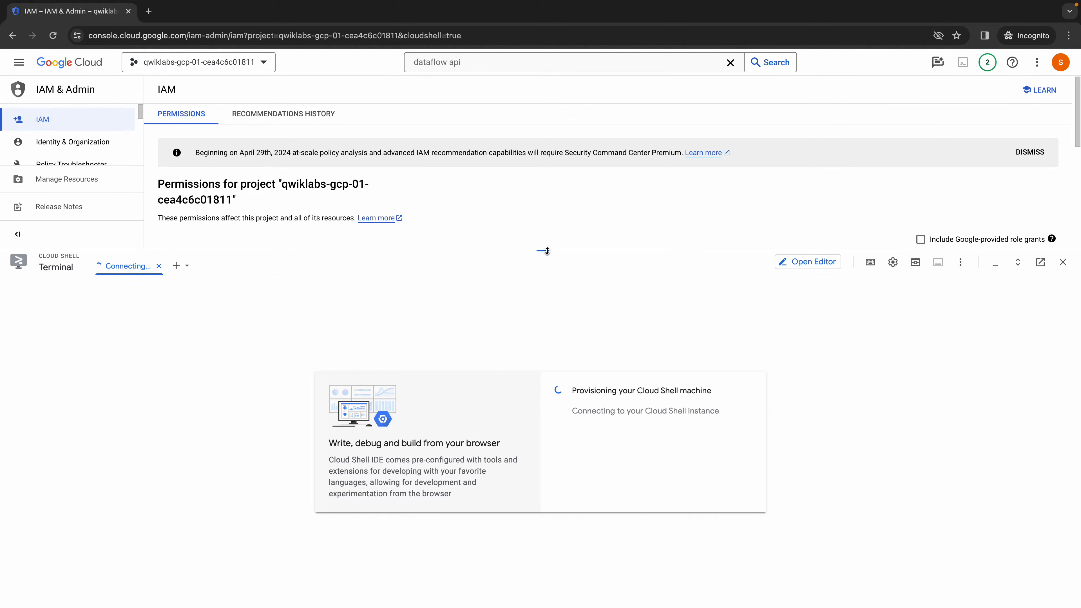
pyautogui.moveTo(543, 251); pyautogui.dragTo(548, 230)
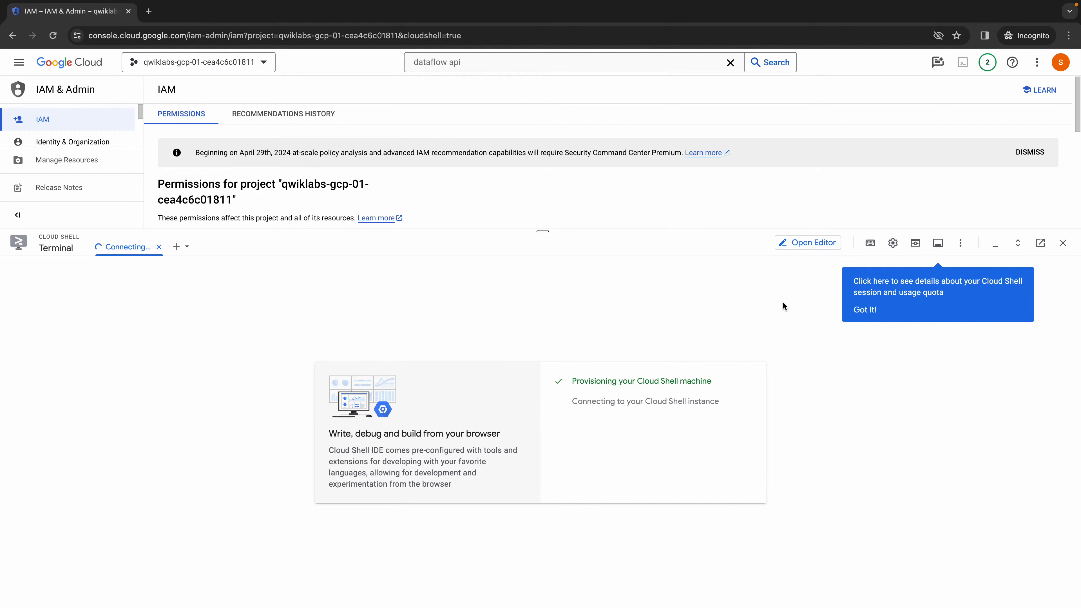
pyautogui.click(862, 314)
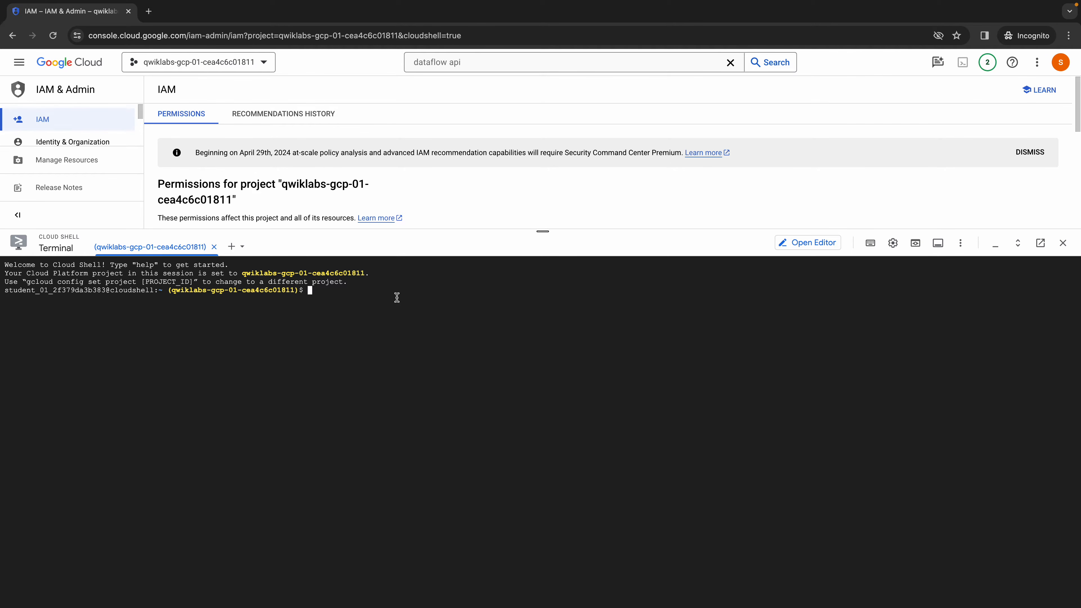
# - Run "gcloud auth list" in Cloud Shell and authorize the use of the account's credentials
pyautogui.write('gcloud auth list')
pyautogui.press('Return')
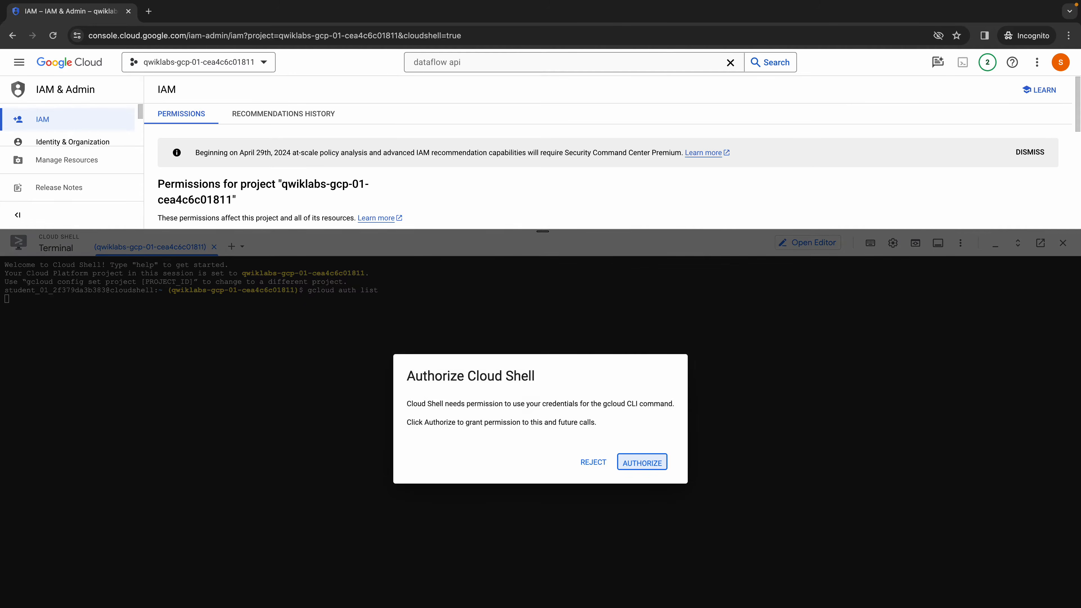
pyautogui.press('Return')
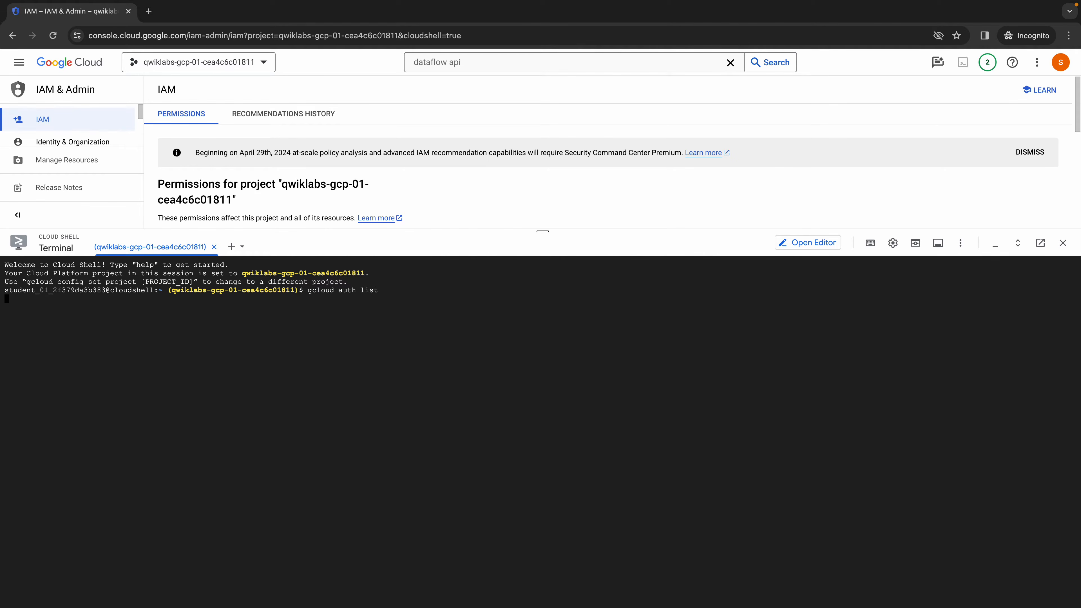
# - Check the active project by running "gcloud config list project" in Cloud Shell
pyautogui.write('gcloud config list project')
pyautogui.press('Return')
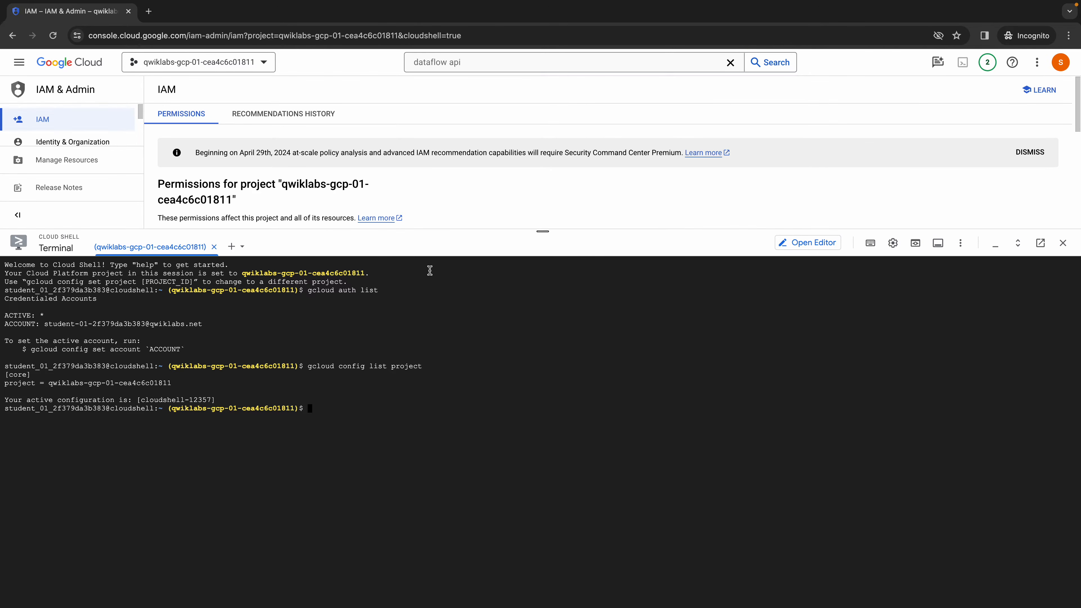
# - Leave the IAM page and read the lab's tested topics, challenge scenario and Task 1 requirements for the new Bigtable instance
pyautogui.press('super+bracketleft')
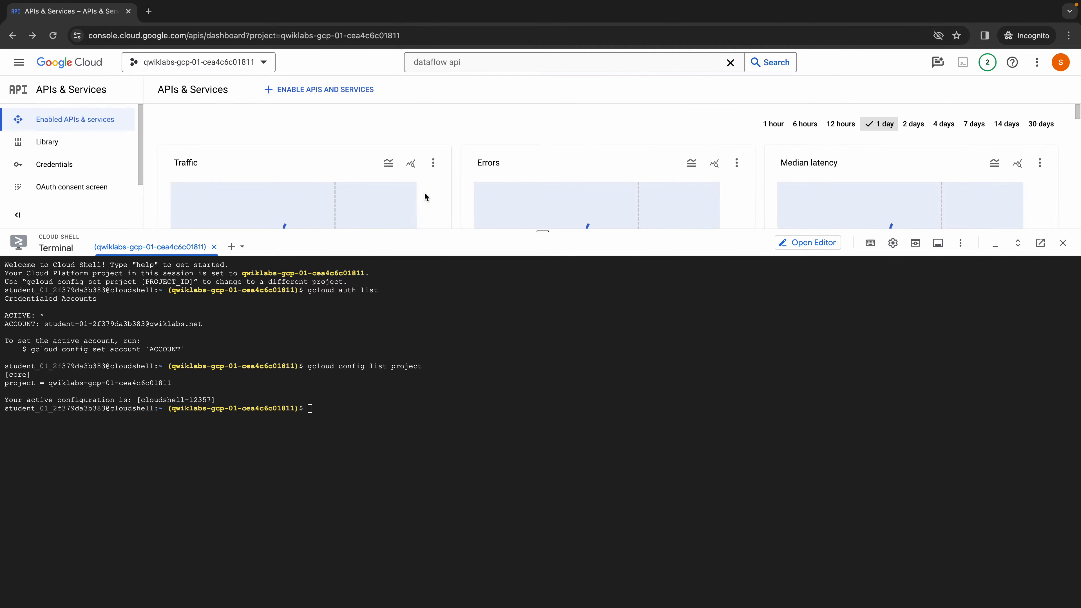
pyautogui.hotkey('ctrl', 'Left')
pyautogui.scroll(-10, 442, 294)
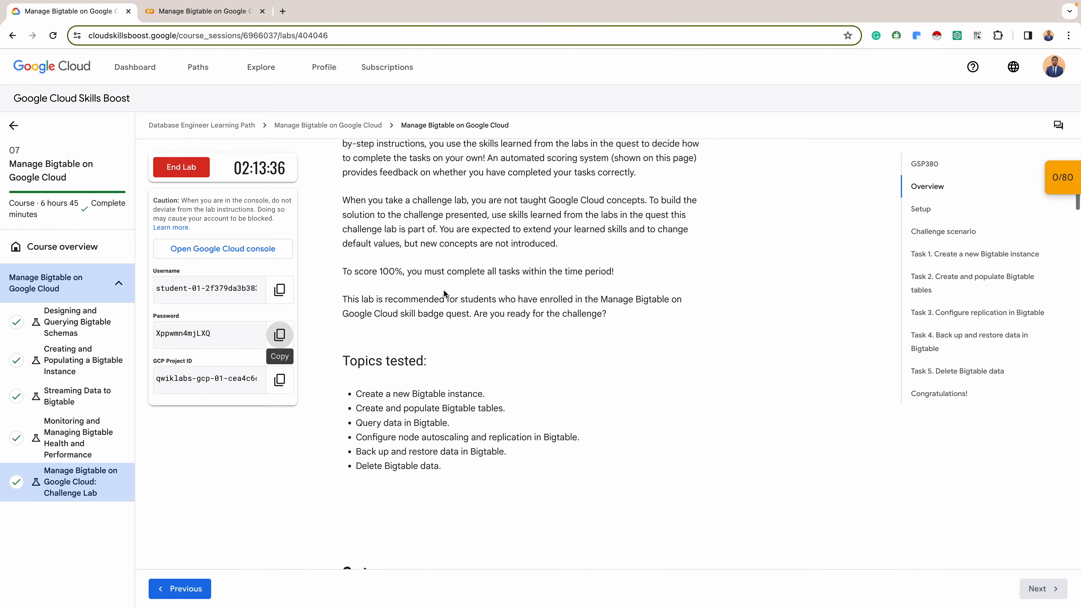
pyautogui.scroll(-3, 444, 291)
pyautogui.scroll(2, 426, 292)
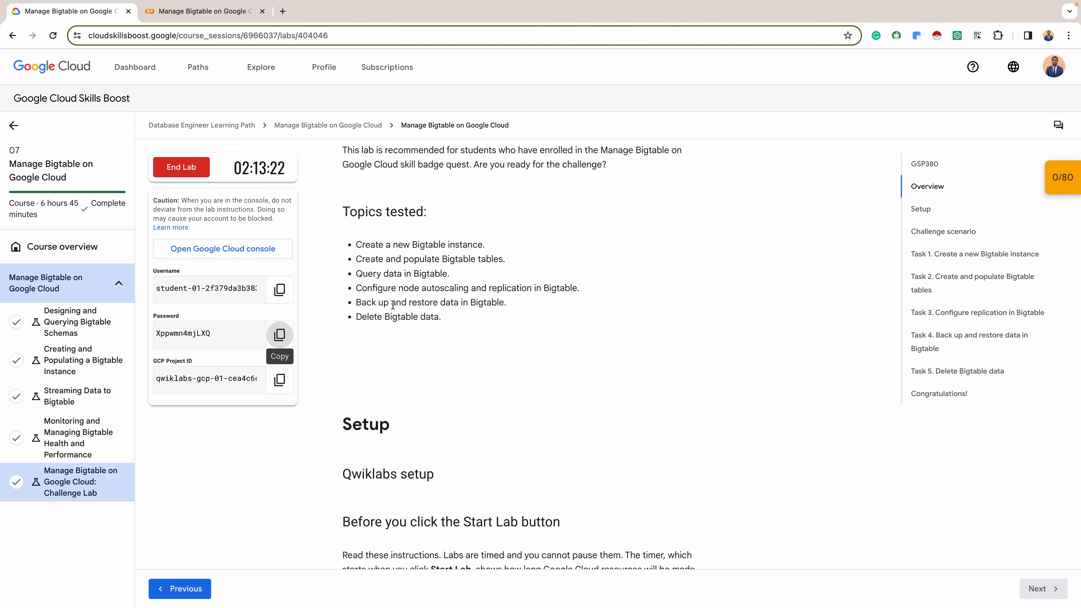
pyautogui.scroll(-3, 456, 297)
pyautogui.scroll(-10, 456, 297)
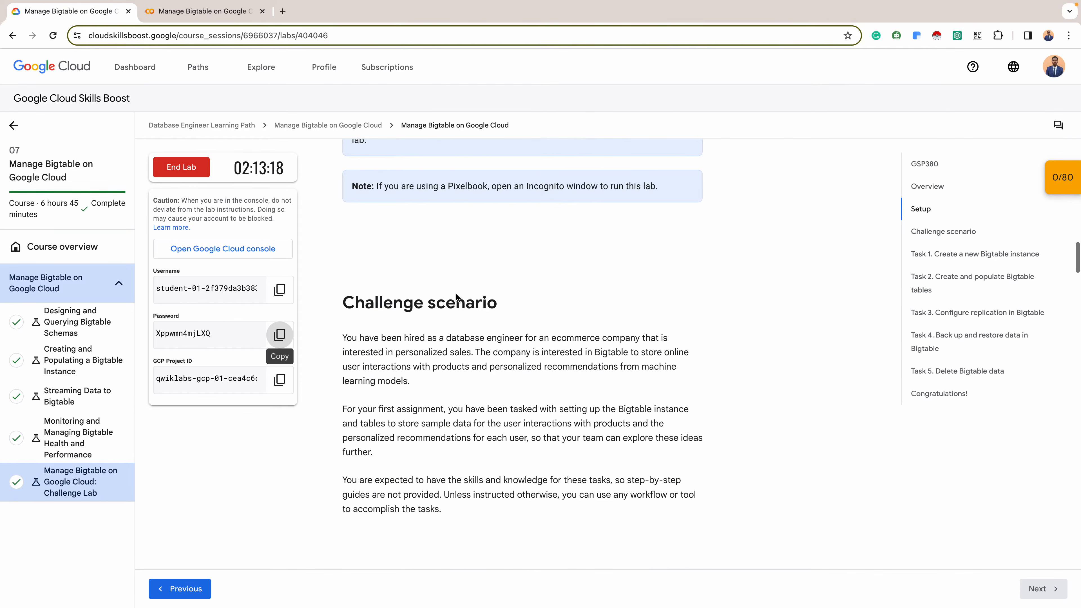
pyautogui.scroll(-5, 456, 297)
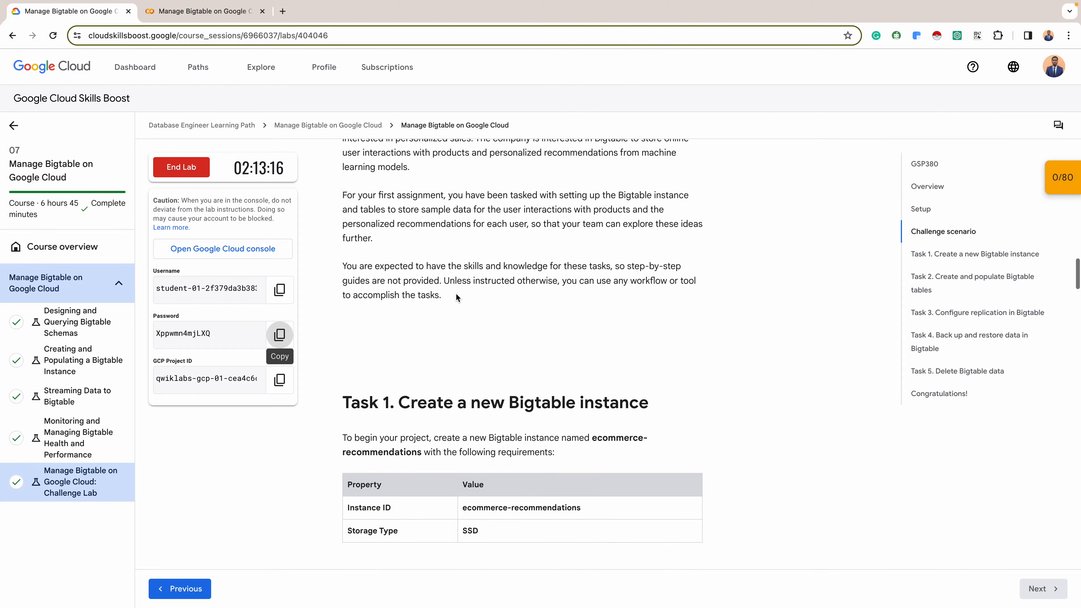
pyautogui.scroll(1, 456, 297)
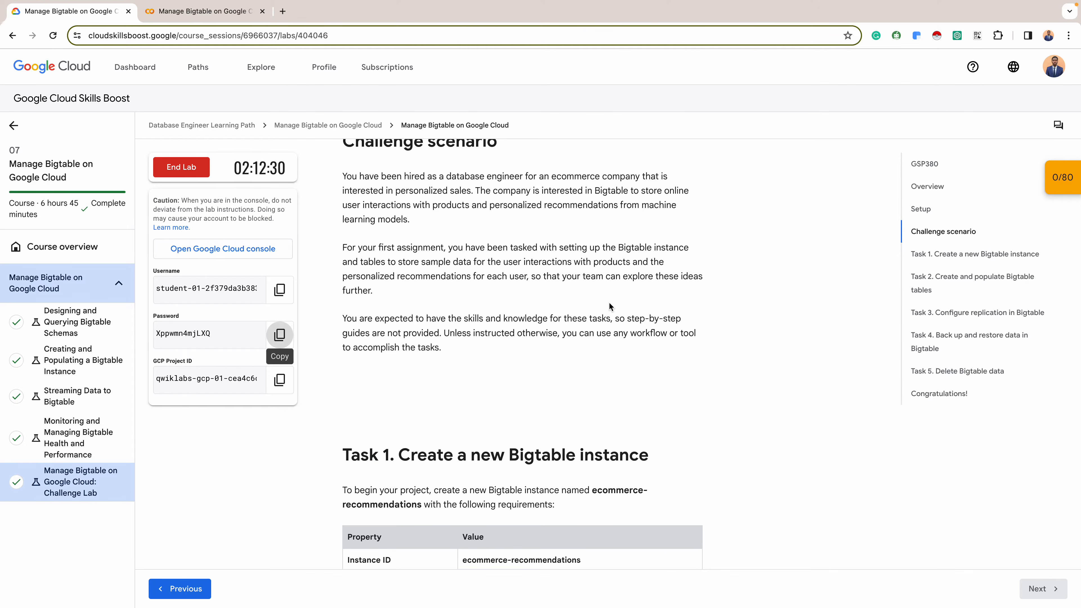
pyautogui.scroll(-4, 608, 302)
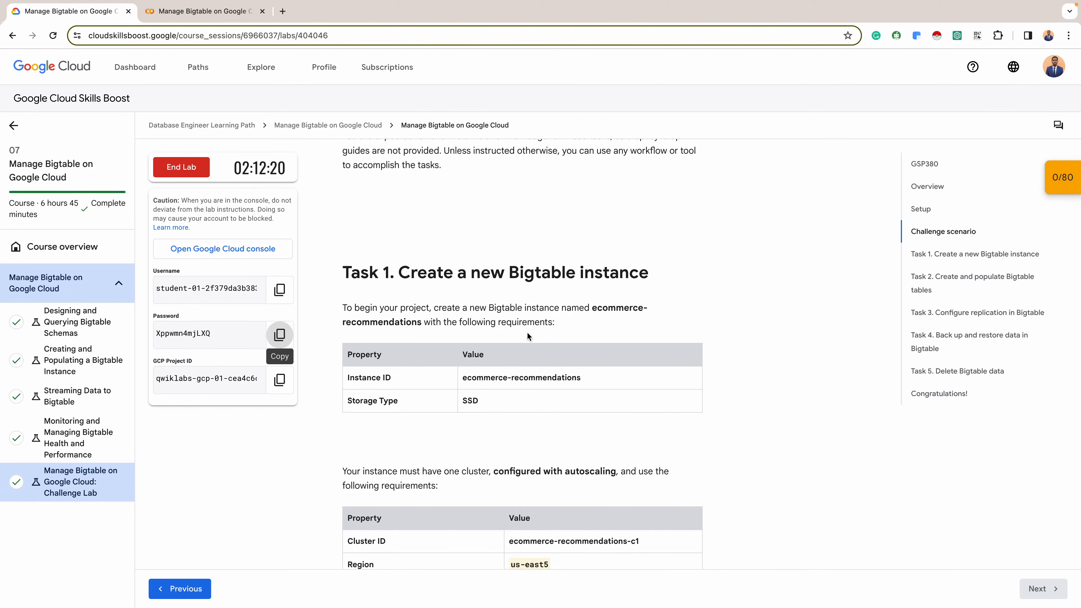
pyautogui.scroll(-1, 416, 260)
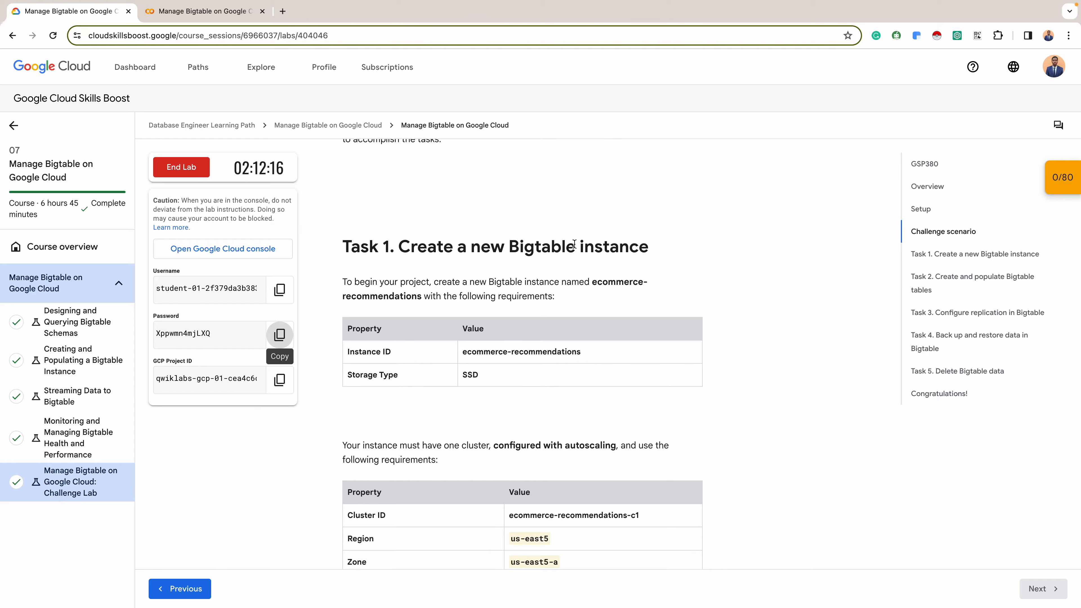
# - Return to the Google Cloud console, open the Bigtable instances page and shrink the Cloud Shell pane
pyautogui.hotkey('ctrl', 'Right')
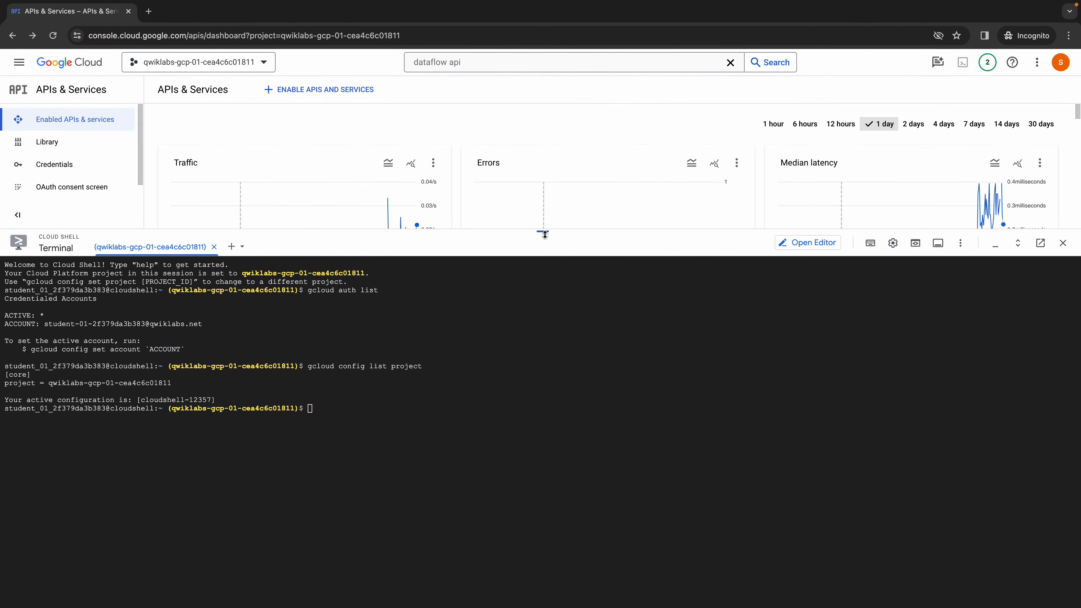
pyautogui.click(19, 62)
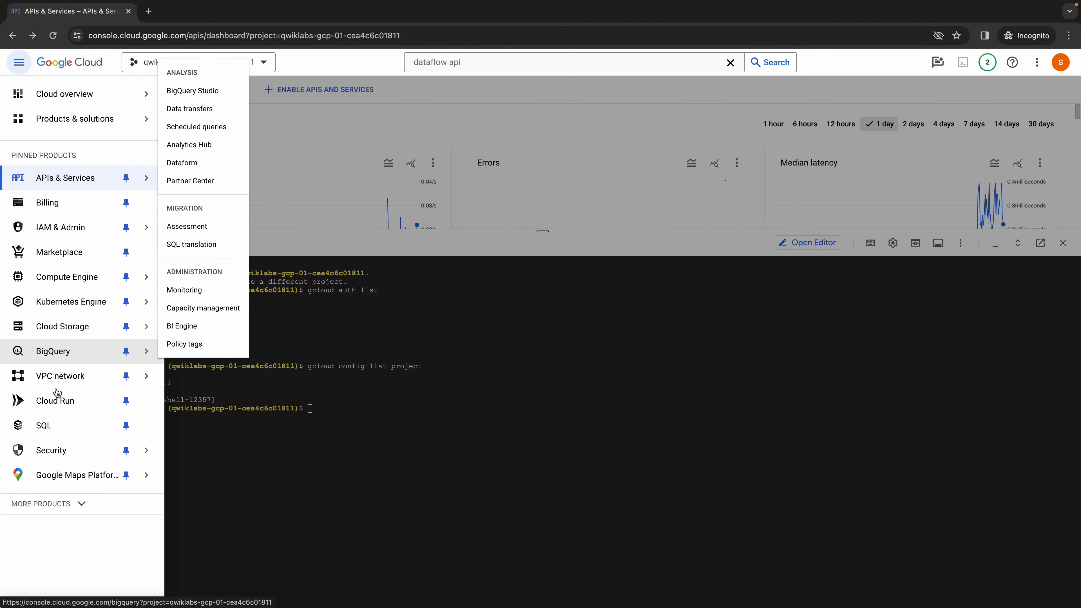
pyautogui.click(76, 506)
pyautogui.scroll(-10, 74, 446)
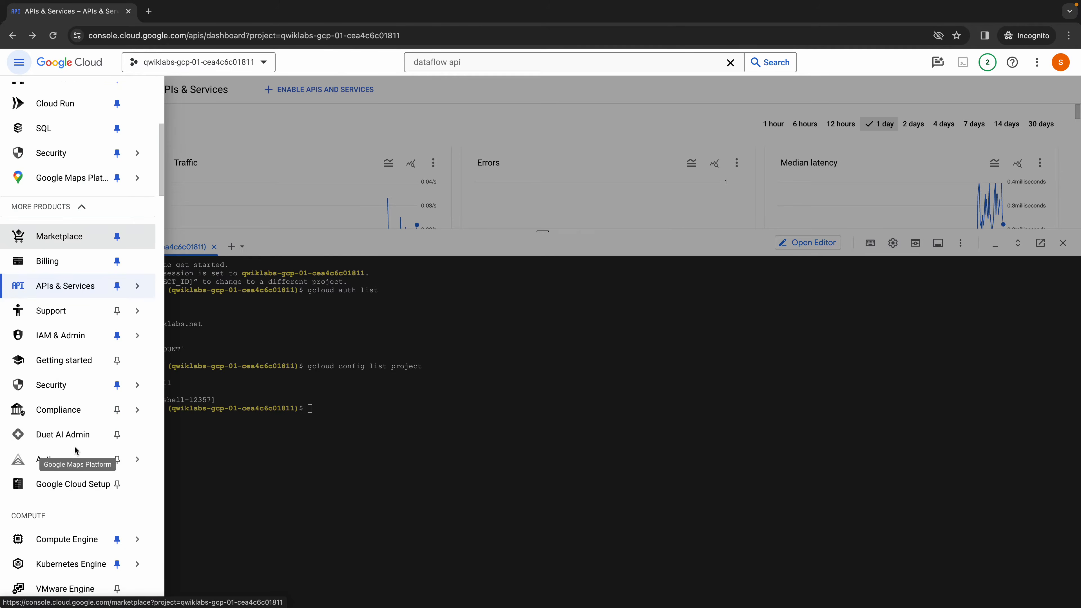
pyautogui.scroll(-6, 75, 447)
pyautogui.scroll(-2, 75, 445)
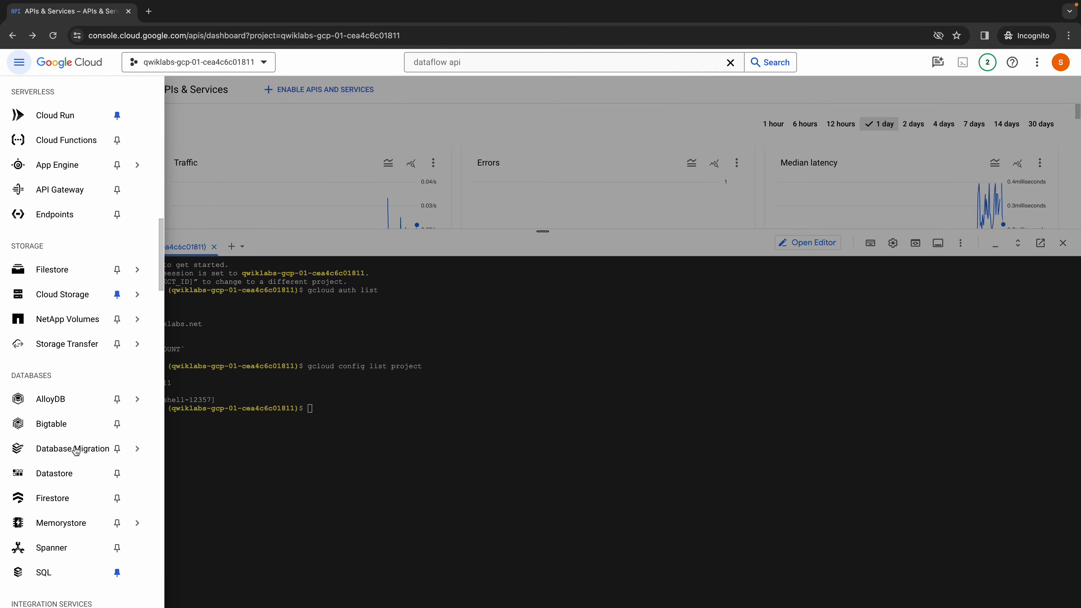
pyautogui.click(53, 423)
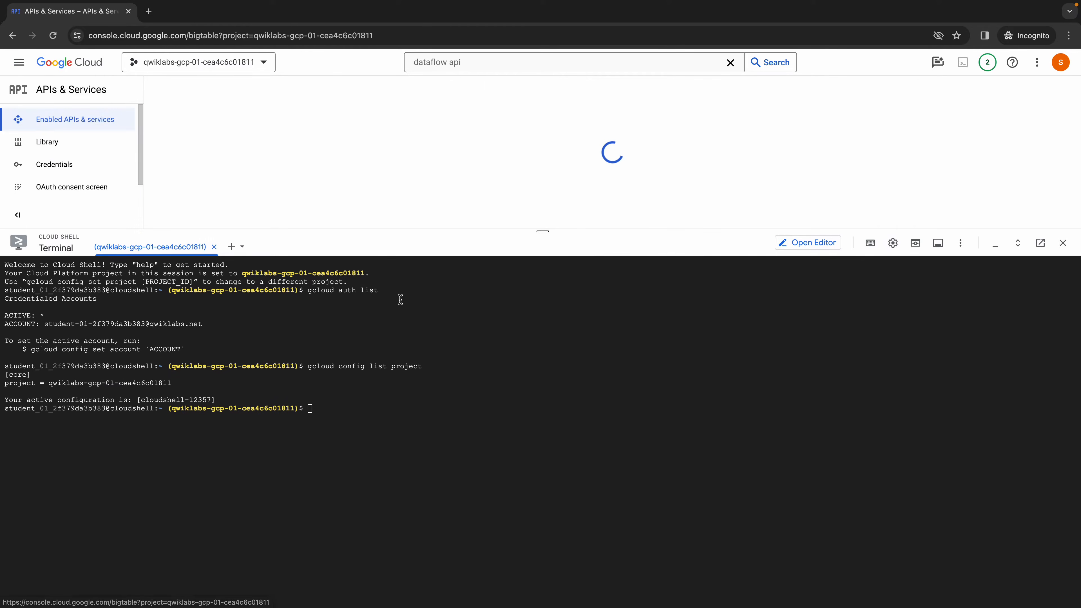
pyautogui.moveTo(543, 229); pyautogui.dragTo(526, 421)
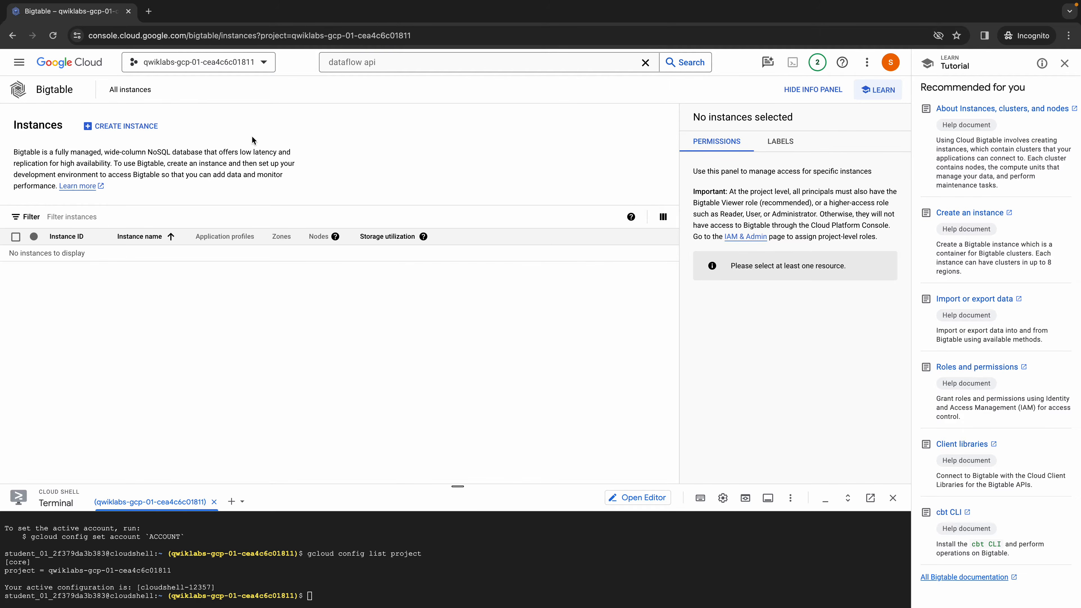
# - Start creating a Bigtable instance and name it ecommerce-recommendations, copying the name from the lab's Task 1 table
pyautogui.click(145, 127)
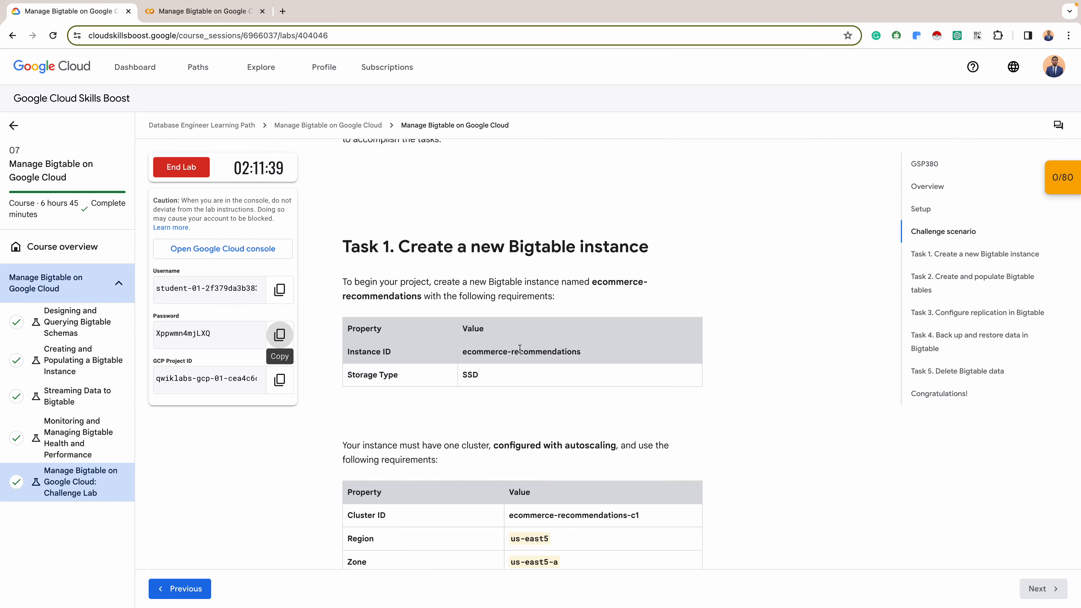
pyautogui.click(518, 349)
pyautogui.doubleClick(518, 349)
pyautogui.tripleClick(518, 349)
pyautogui.press('super+c')
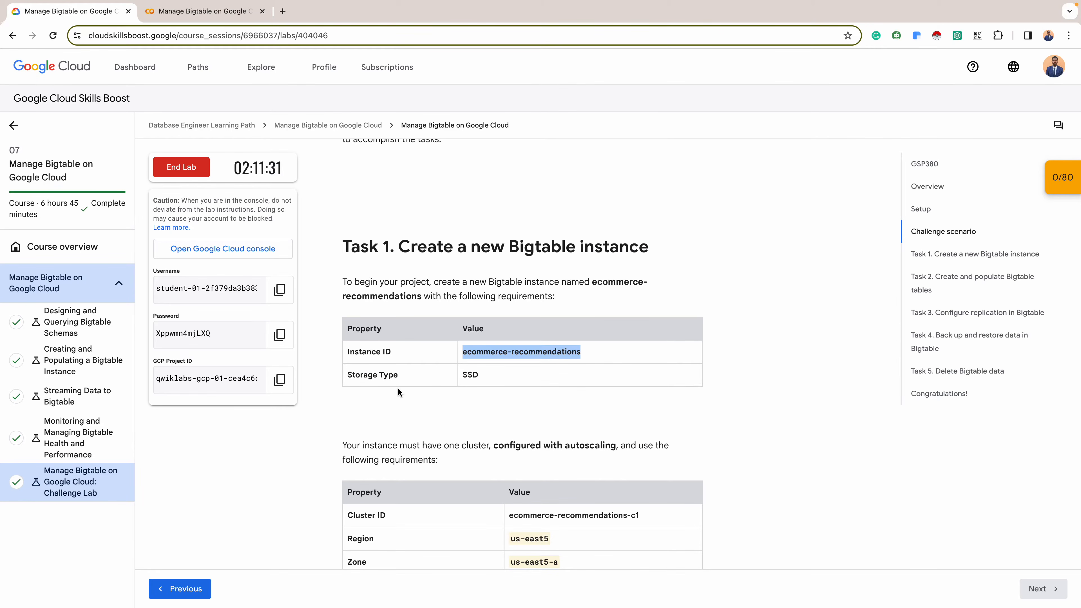
pyautogui.hotkey('ctrl', 'Right')
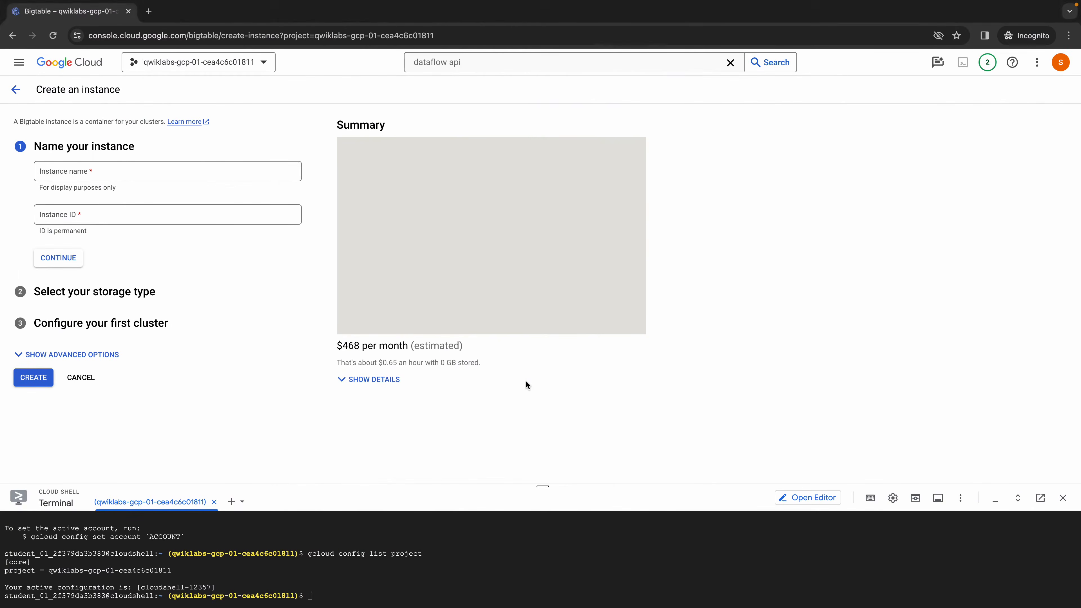
pyautogui.click(175, 170)
pyautogui.press('super+v')
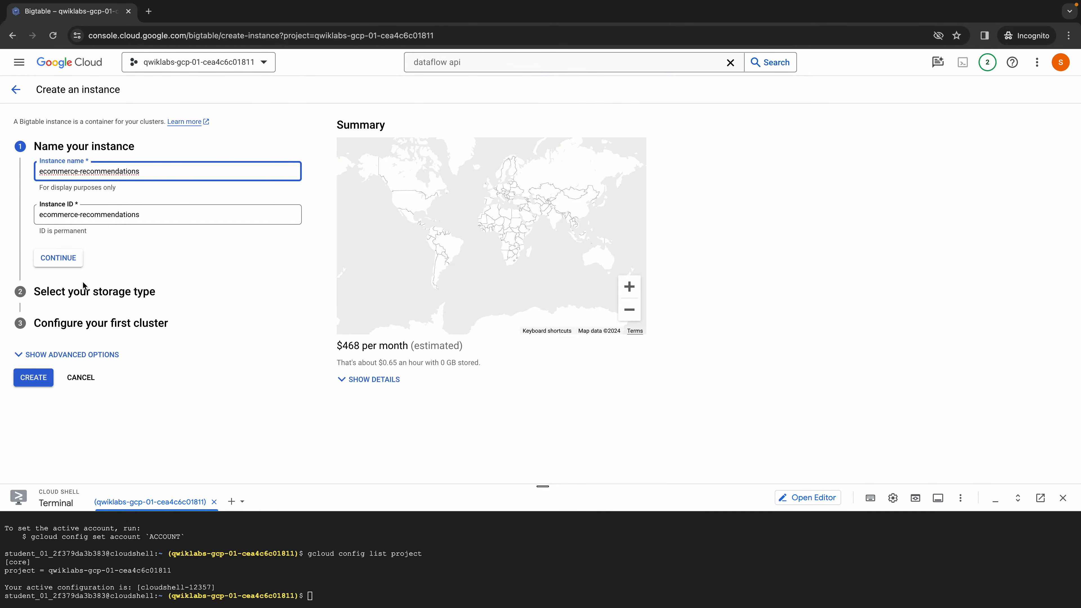
# - Accept the instance name, keep SSD as the storage type and proceed to the first cluster's configuration
pyautogui.click(72, 257)
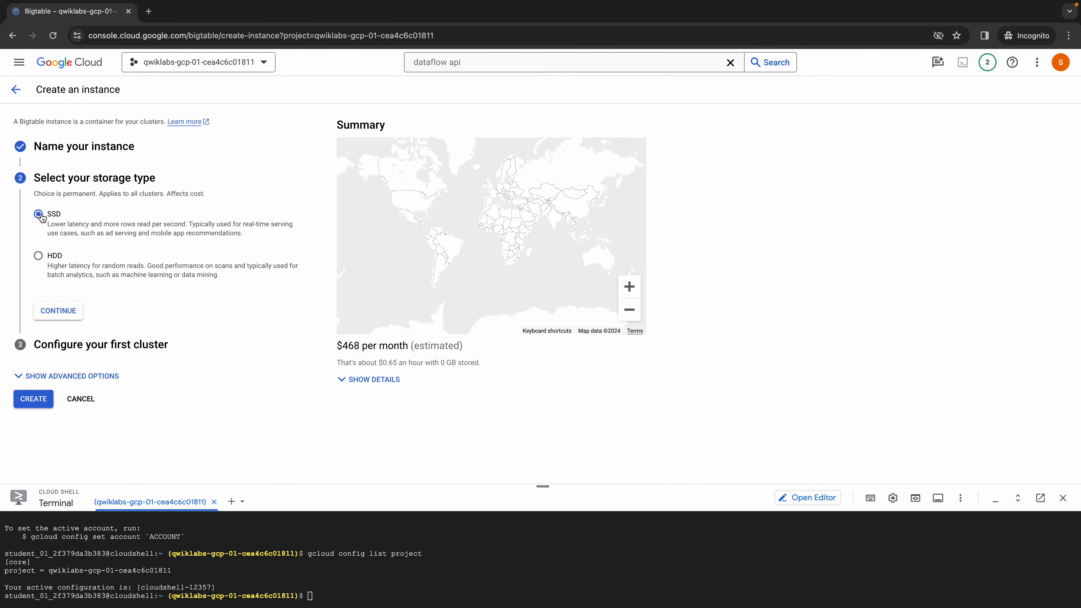
pyautogui.click(69, 318)
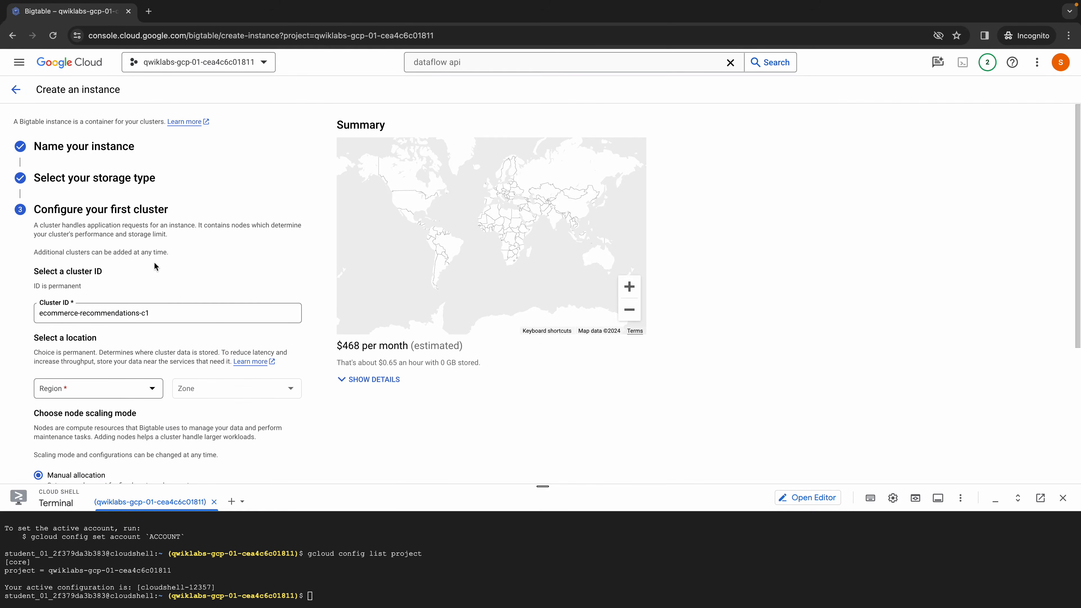
pyautogui.scroll(-2, 131, 310)
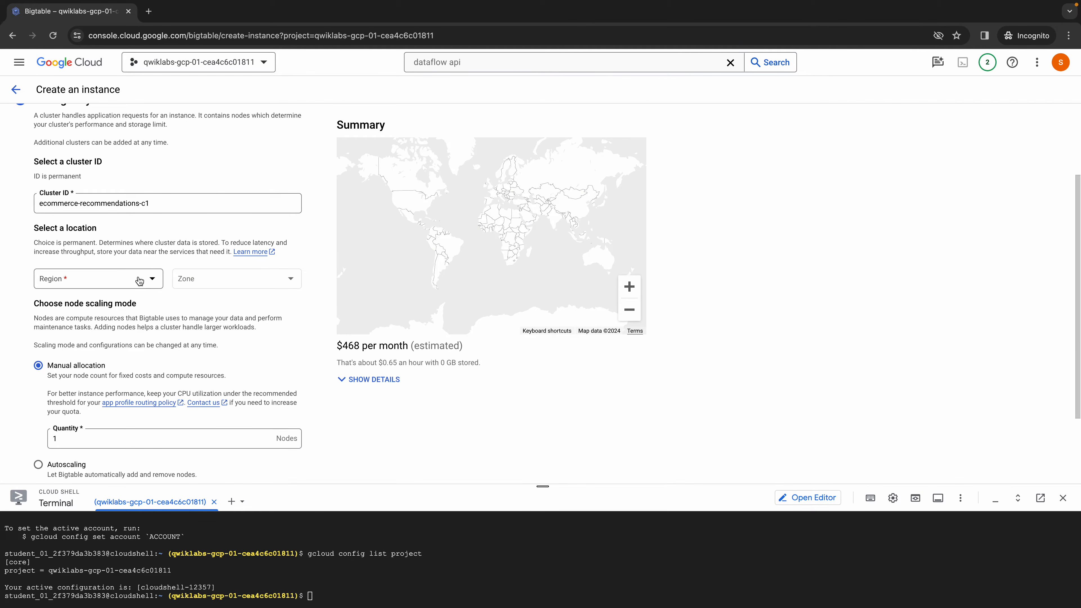
# - Replace the cluster ID with ecommerce-recommendations-c1, copied from the lab's cluster requirements
pyautogui.hotkey('ctrl', 'Left')
pyautogui.scroll(-2, 513, 450)
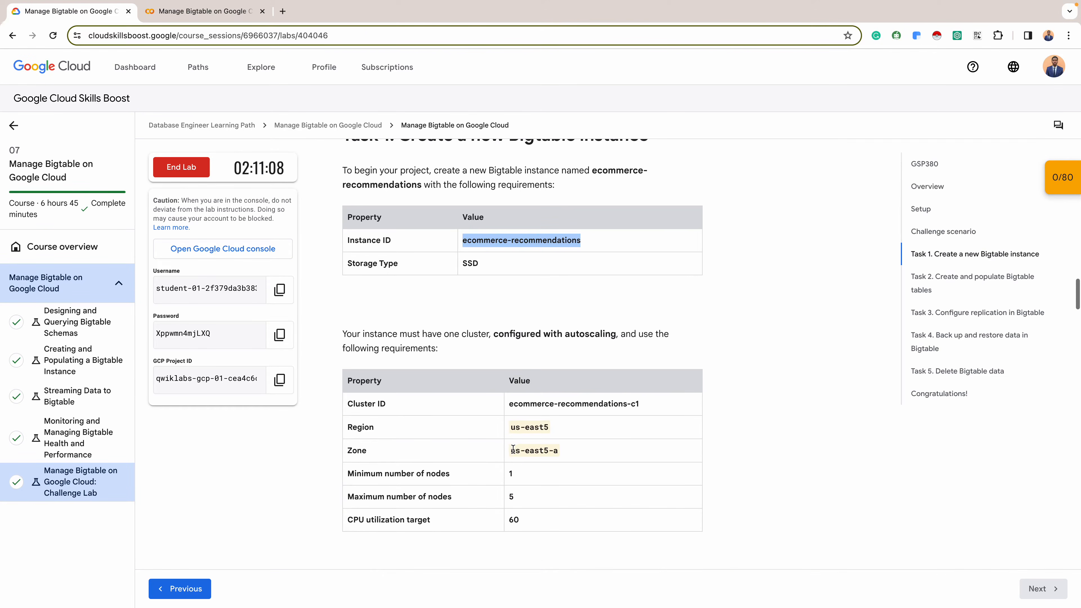
pyautogui.doubleClick(574, 411)
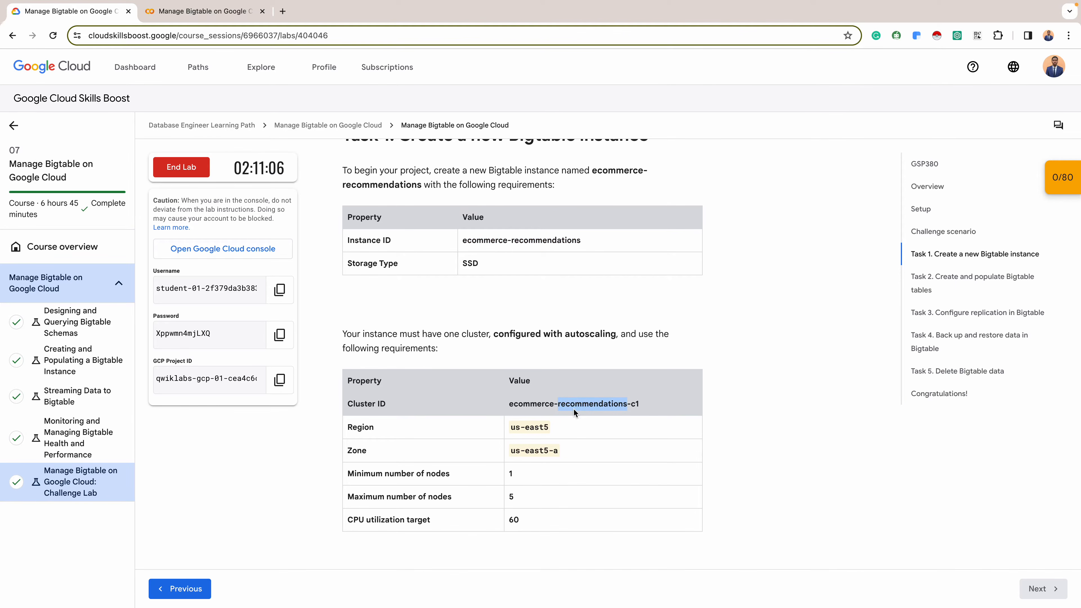
pyautogui.tripleClick(558, 403)
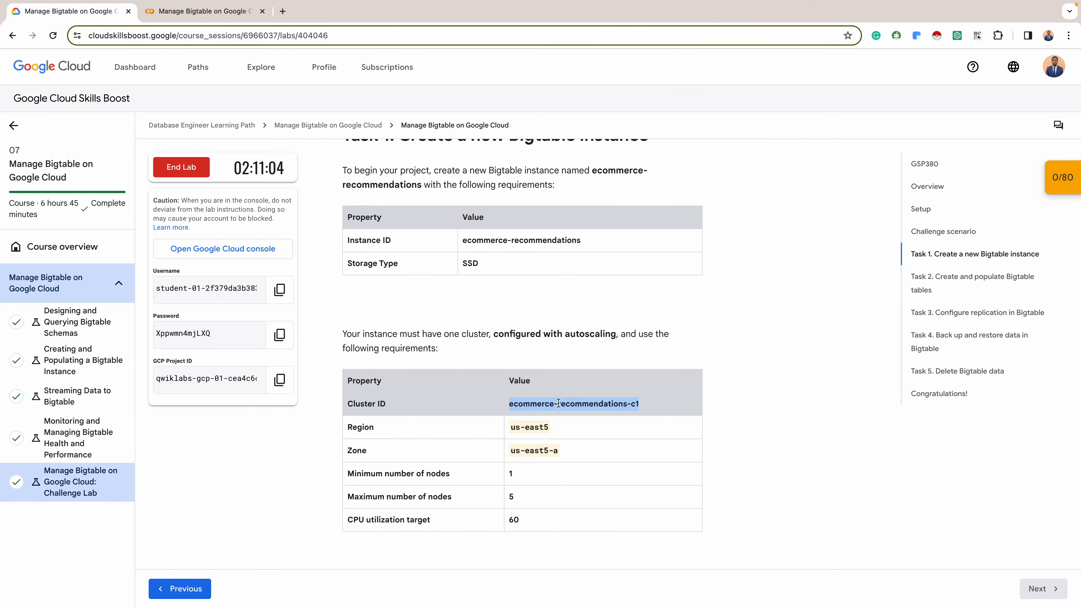
pyautogui.hotkey('ctrl', 'Right')
pyautogui.click(140, 282)
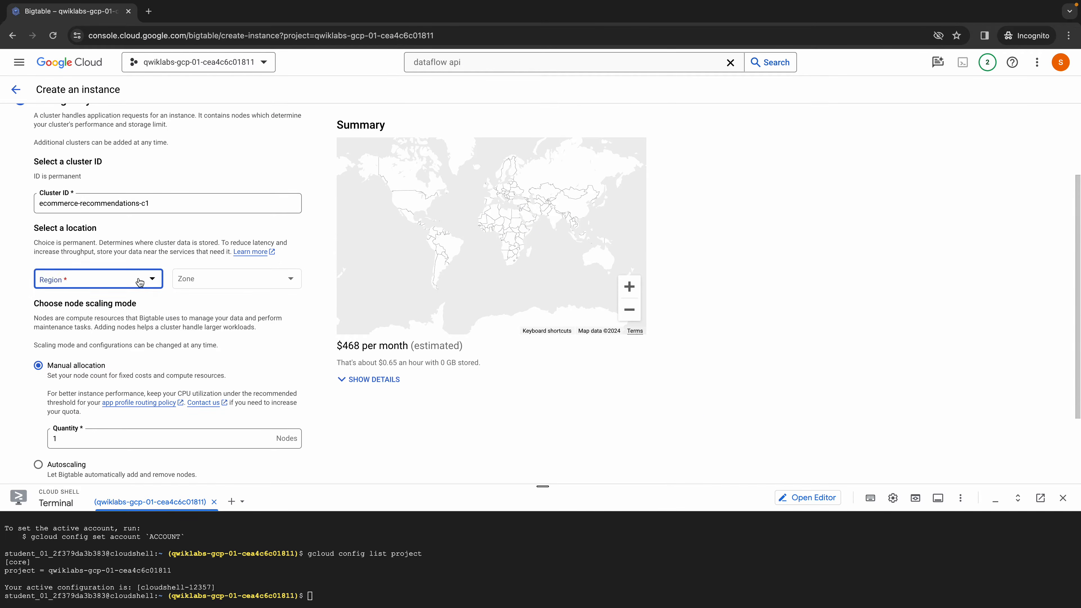
pyautogui.click(172, 205)
pyautogui.click(172, 205)
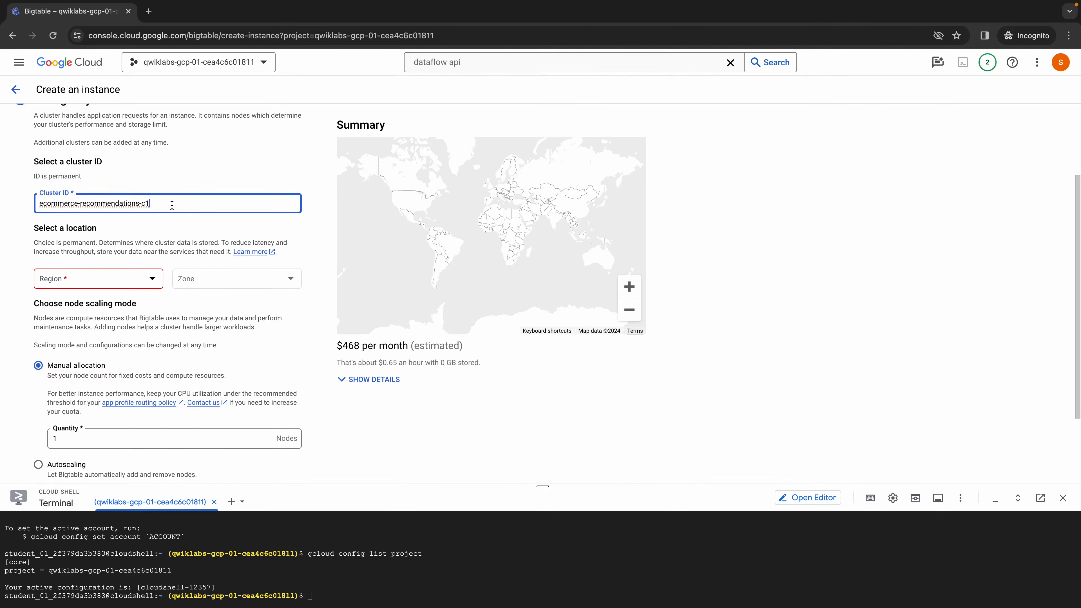
pyautogui.tripleClick(172, 205)
pyautogui.press('super+c')
pyautogui.press('BackSpace')
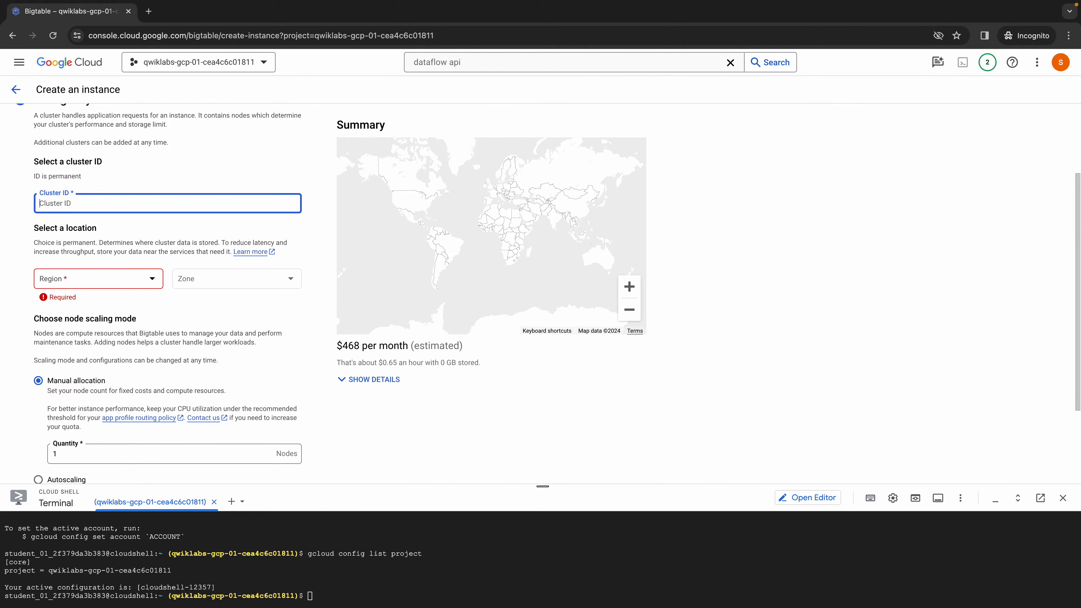
pyautogui.press('super+v')
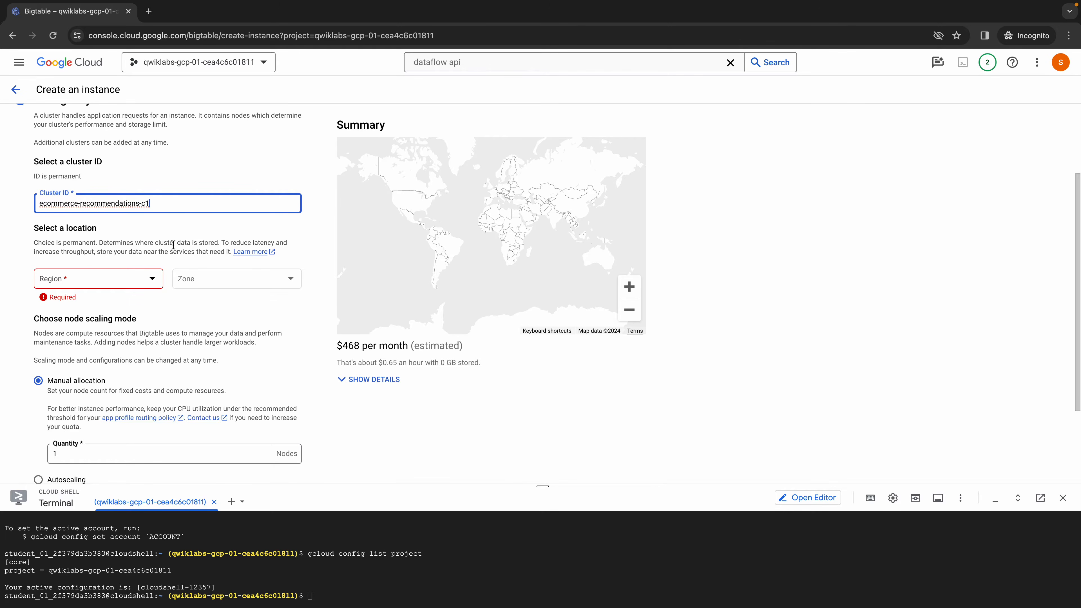
# - Check the lab's location requirements and set the cluster's region to us-east5 (Columbus) and its zone to us-east5-a
pyautogui.hotkey('ctrl', 'Left')
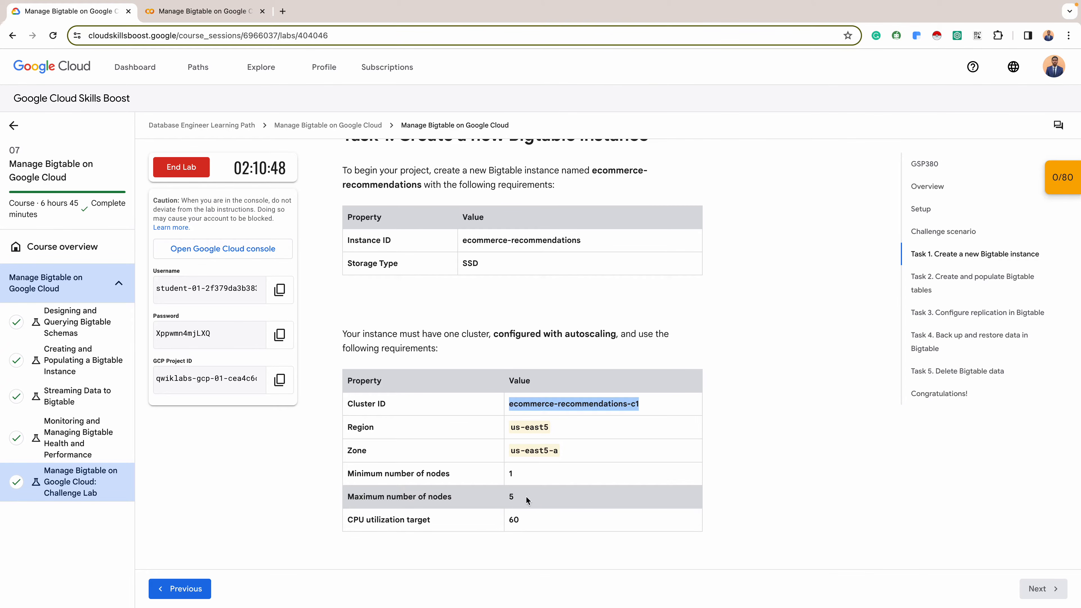
pyautogui.hotkey('ctrl', 'Right')
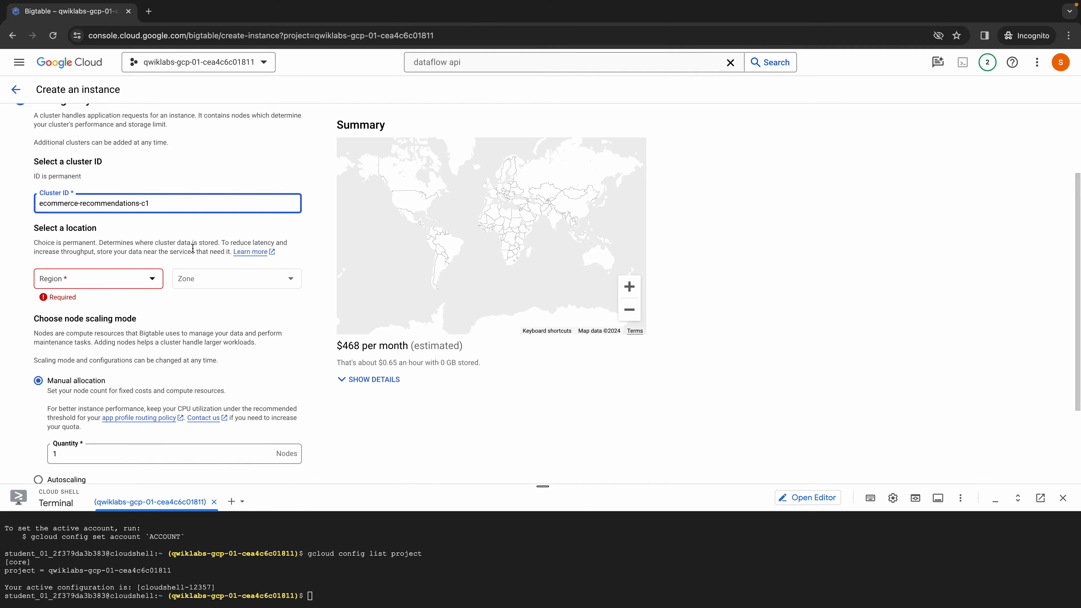
pyautogui.click(144, 280)
pyautogui.scroll(-10, 113, 356)
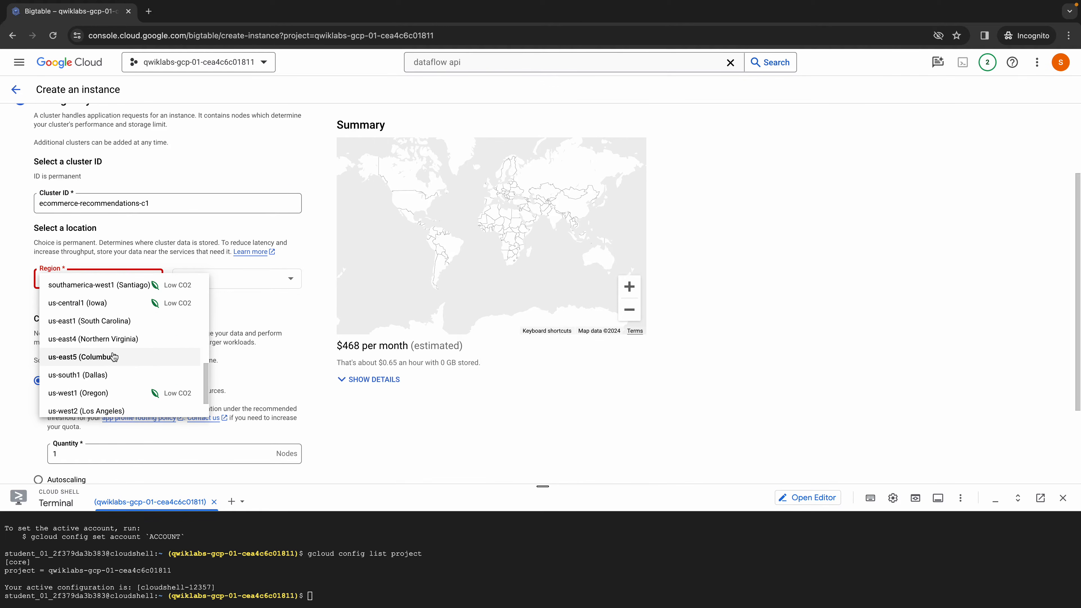
pyautogui.click(113, 356)
pyautogui.click(262, 281)
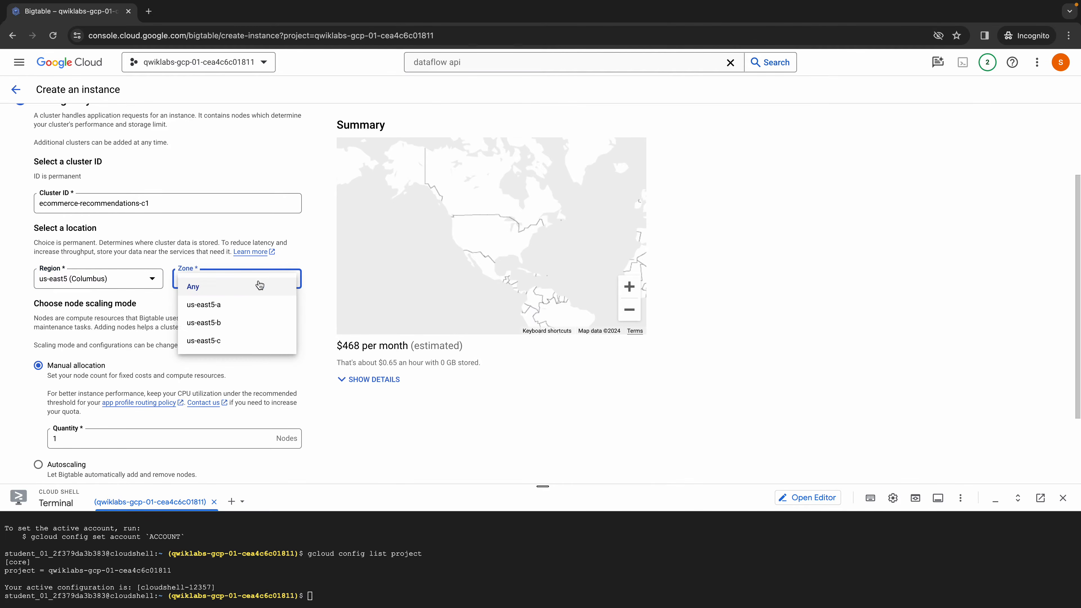
pyautogui.click(217, 304)
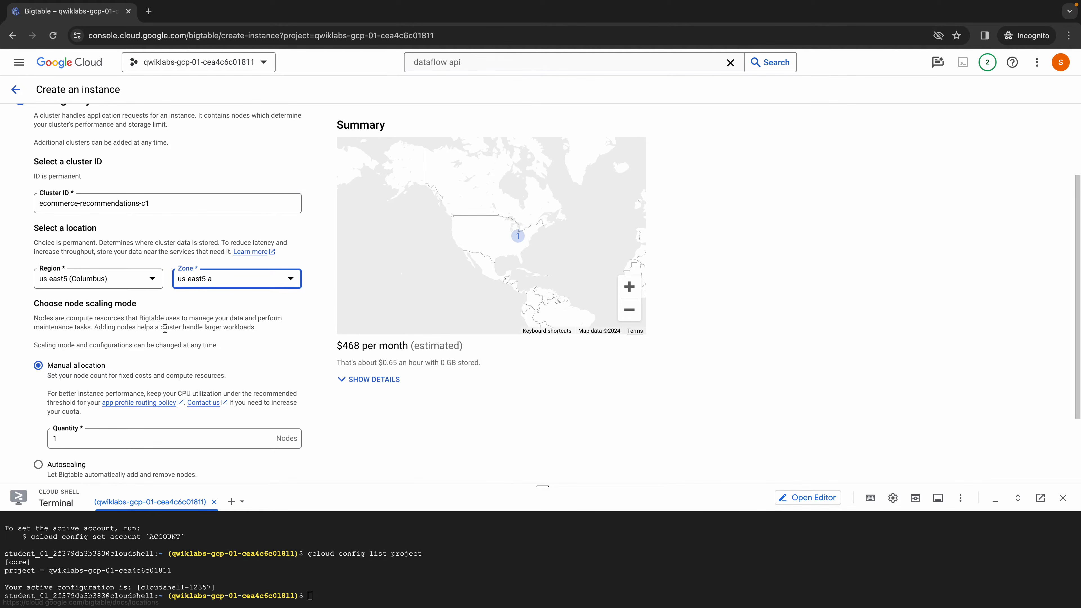
# - Switch the cluster's node scaling mode to autoscaling and bring its node limits and utilization targets into view
pyautogui.scroll(-2, 118, 455)
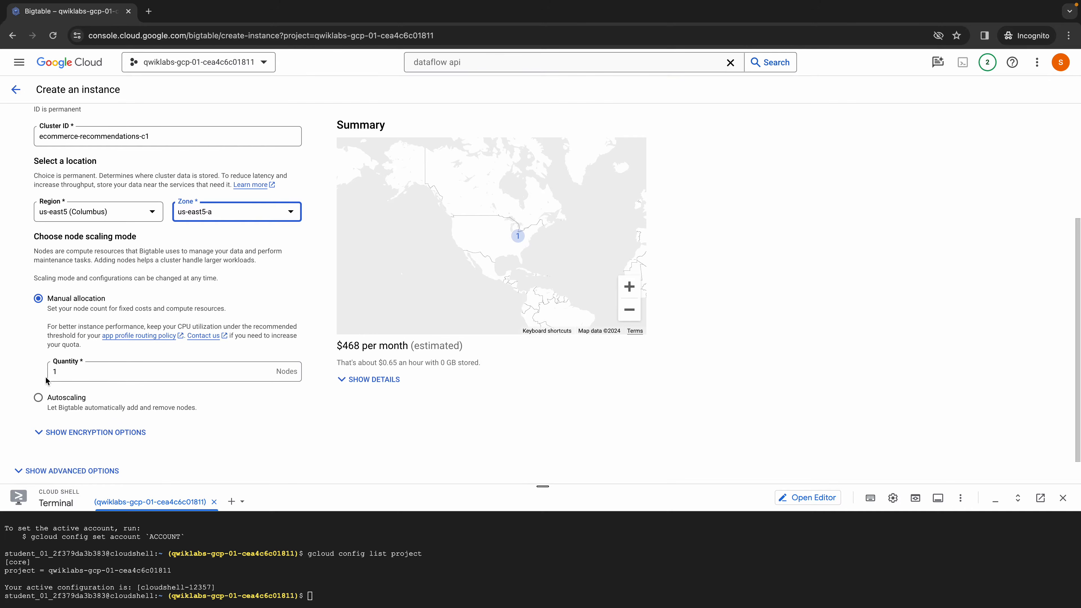
pyautogui.click(38, 397)
pyautogui.scroll(-2, 162, 300)
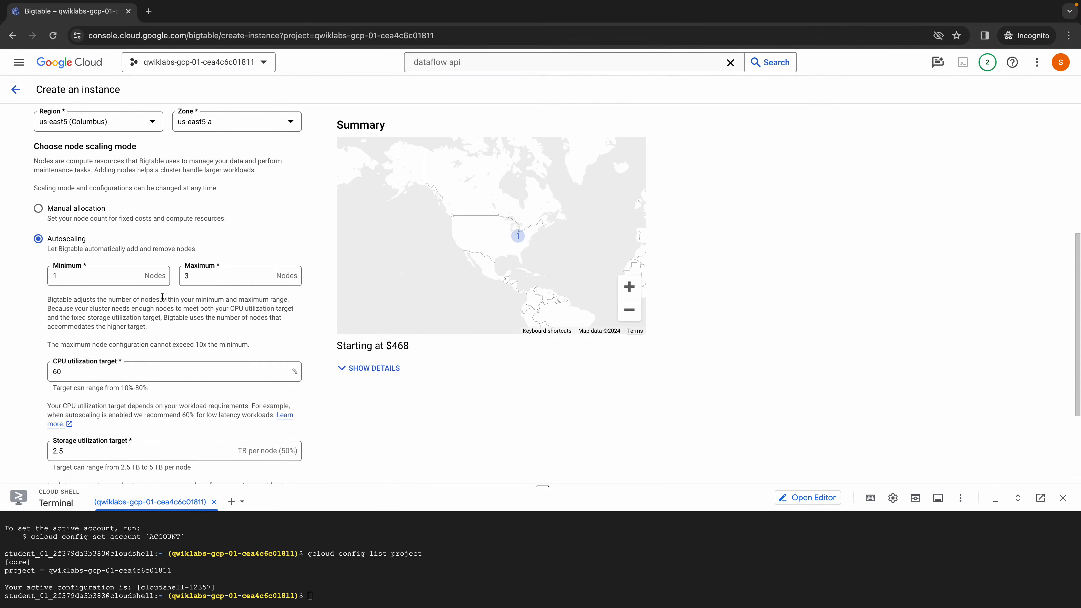
# - Set the cluster's maximum number of nodes to 5 and create the Bigtable instance
pyautogui.click(190, 275)
pyautogui.press('BackSpace')
pyautogui.write('5')
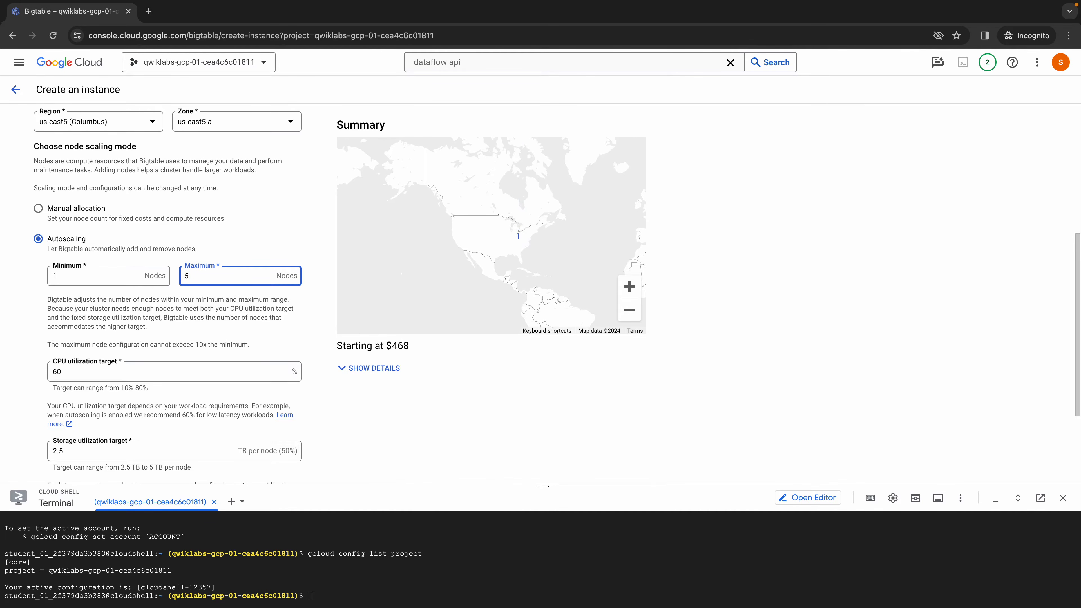
pyautogui.scroll(-3, 68, 400)
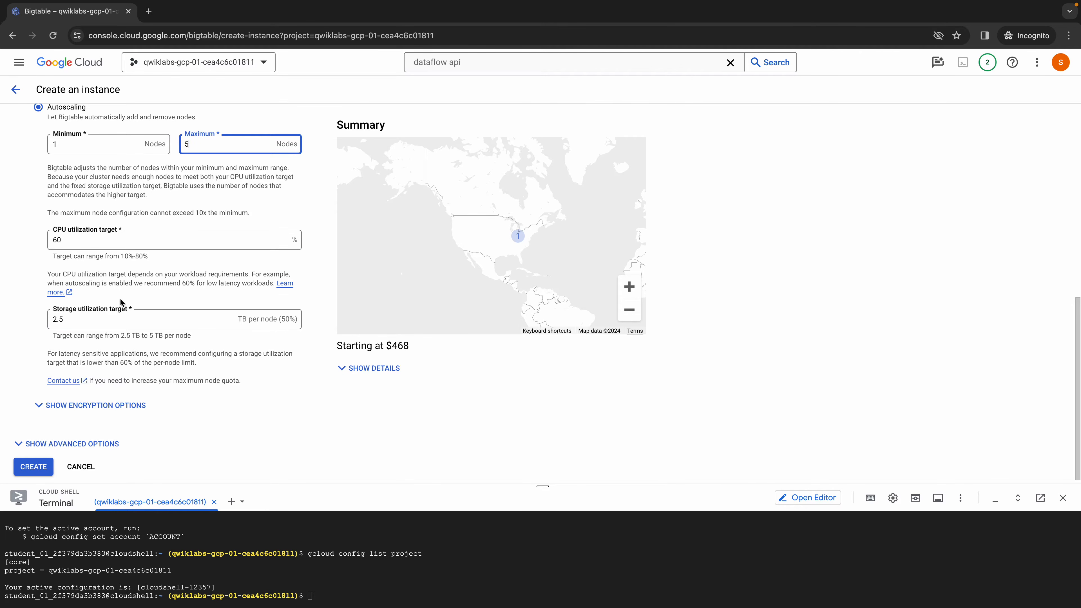
pyautogui.scroll(-1, 105, 350)
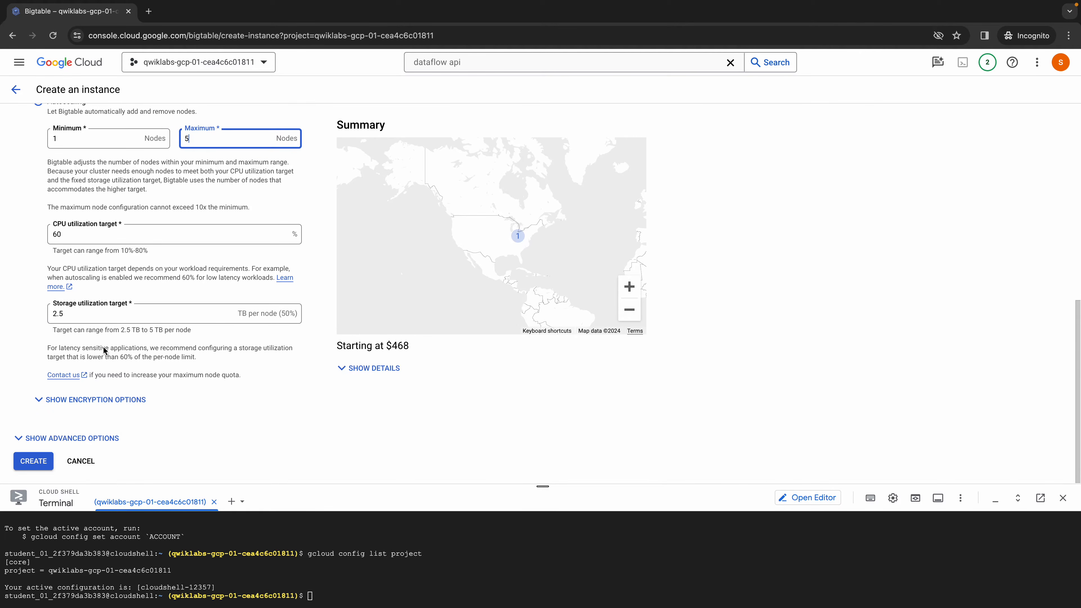
pyautogui.click(26, 463)
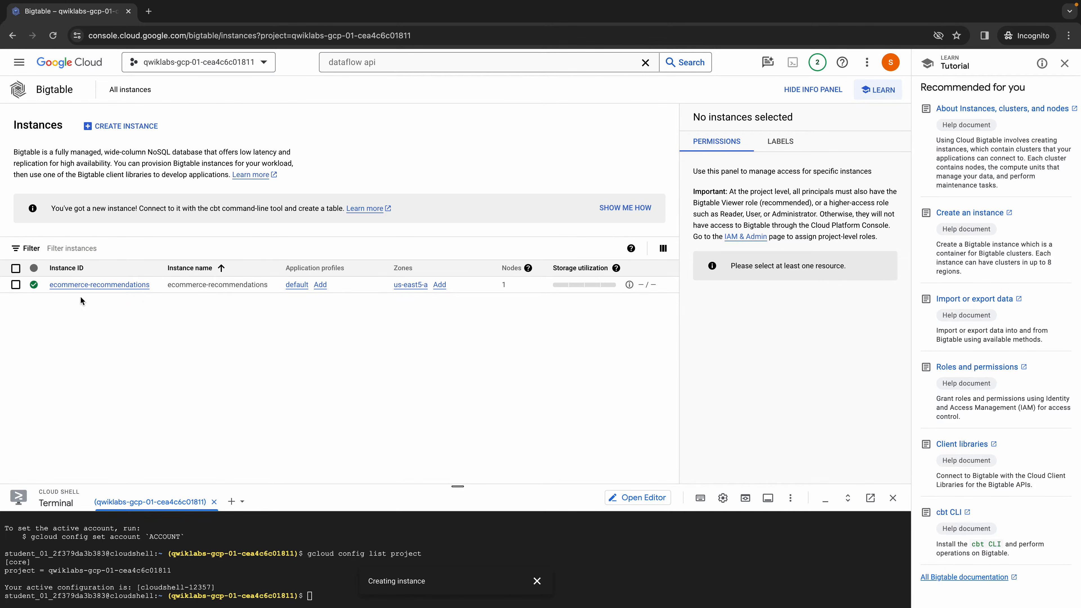
# - Switch to the lab page and check progress for the objective "Create a new Bigtable instance"
pyautogui.hotkey('ctrl', 'Left')
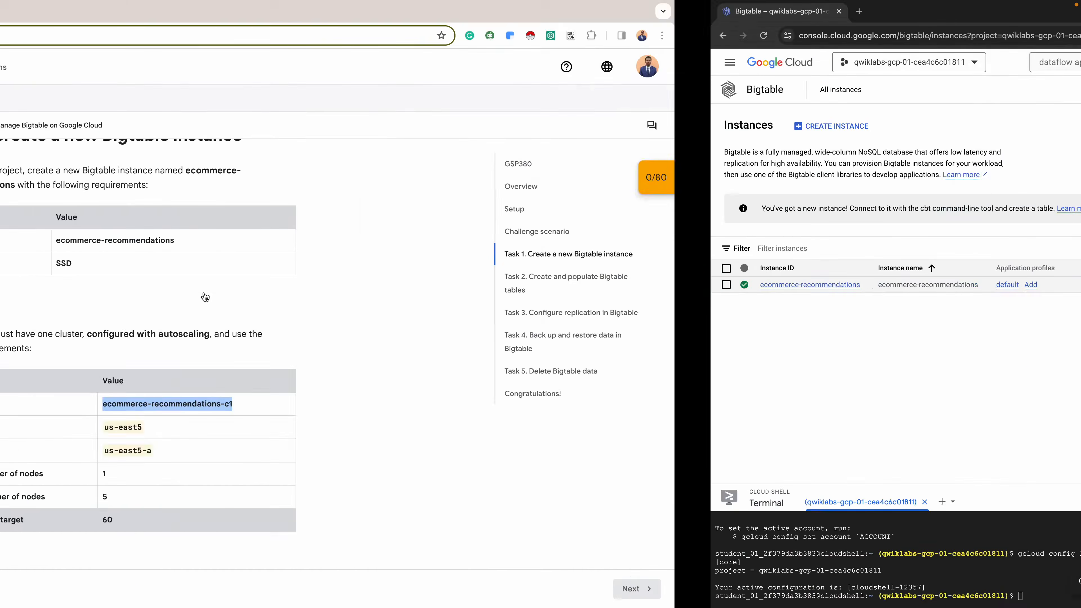
pyautogui.scroll(-7, 502, 343)
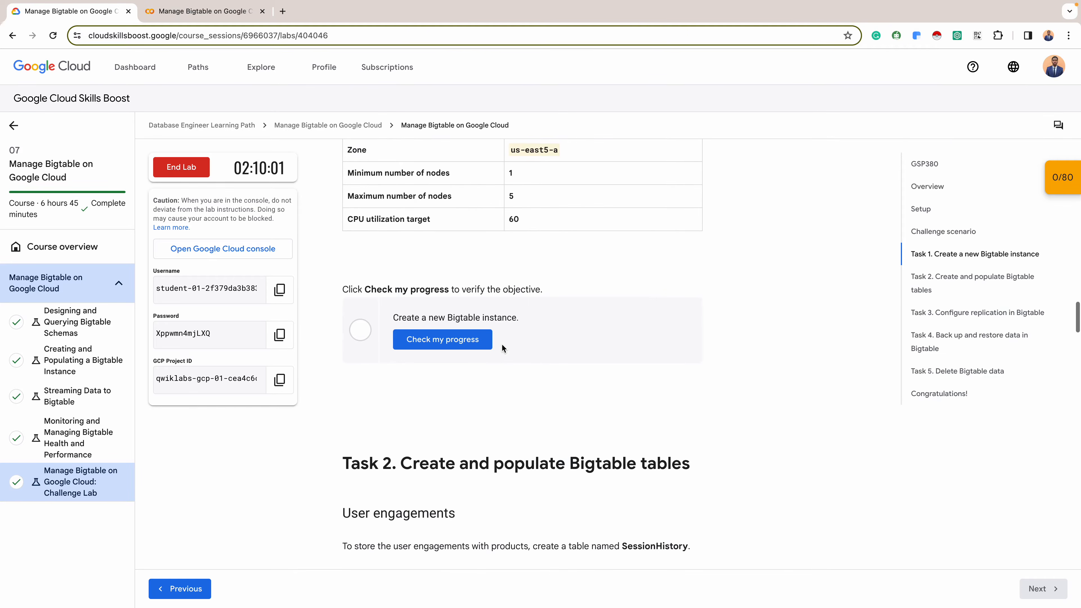
pyautogui.click(451, 350)
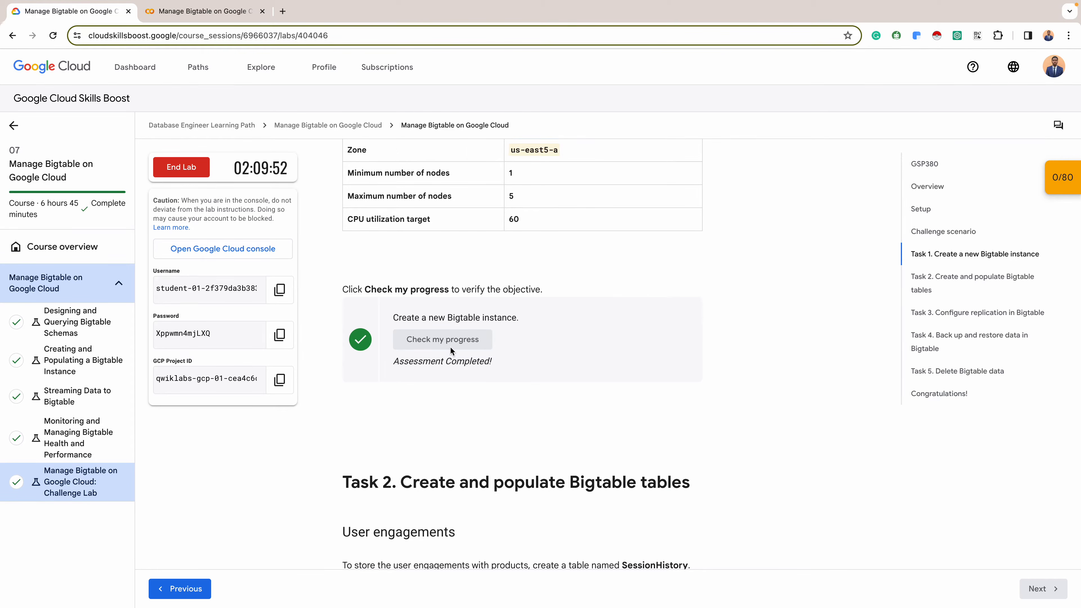
# - Copy the table name SessionHistory from the lab's Task 2 instructions and switch back to the Google Cloud console
pyautogui.scroll(-3, 450, 347)
pyautogui.scroll(-2, 480, 332)
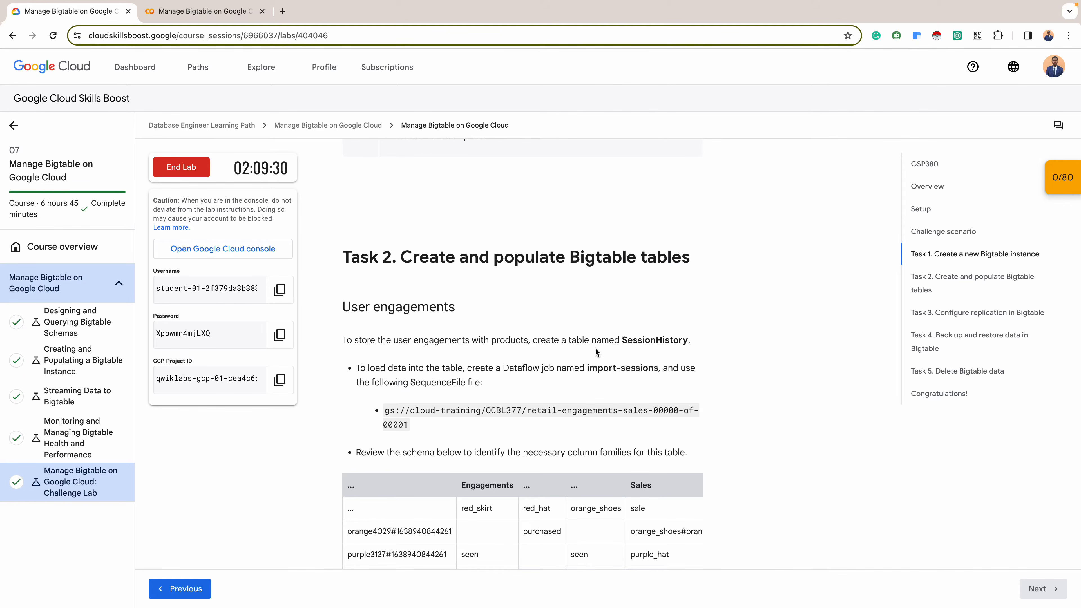
pyautogui.doubleClick(651, 341)
pyautogui.hotkey('ctrl', 'c')
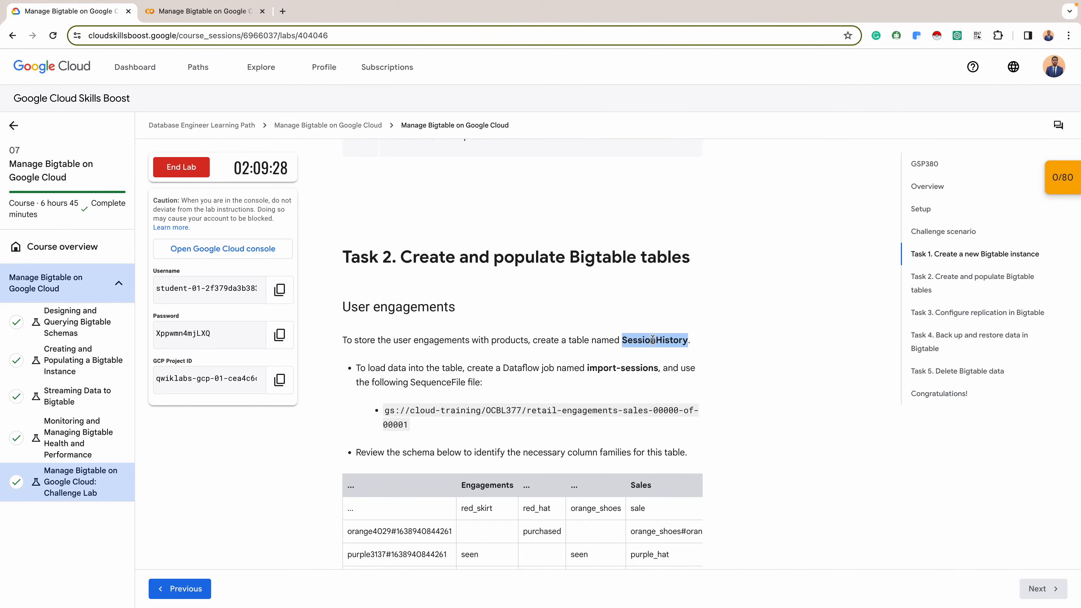
pyautogui.hotkey('alt', 'Tab')
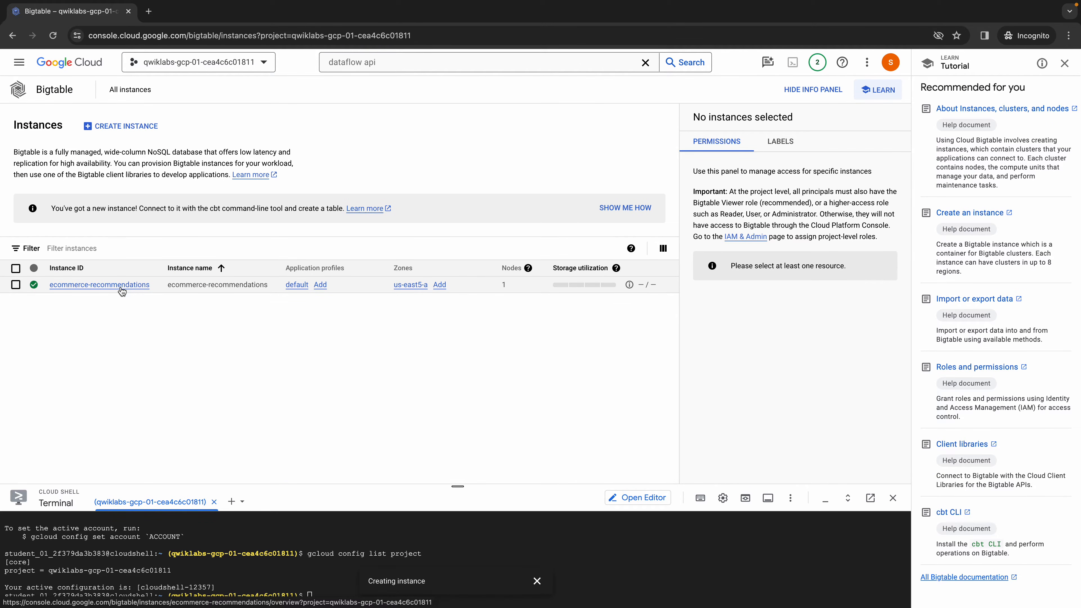
# - Open the ecommerce-recommendations instance's tables and start creating a new table
pyautogui.click(121, 285)
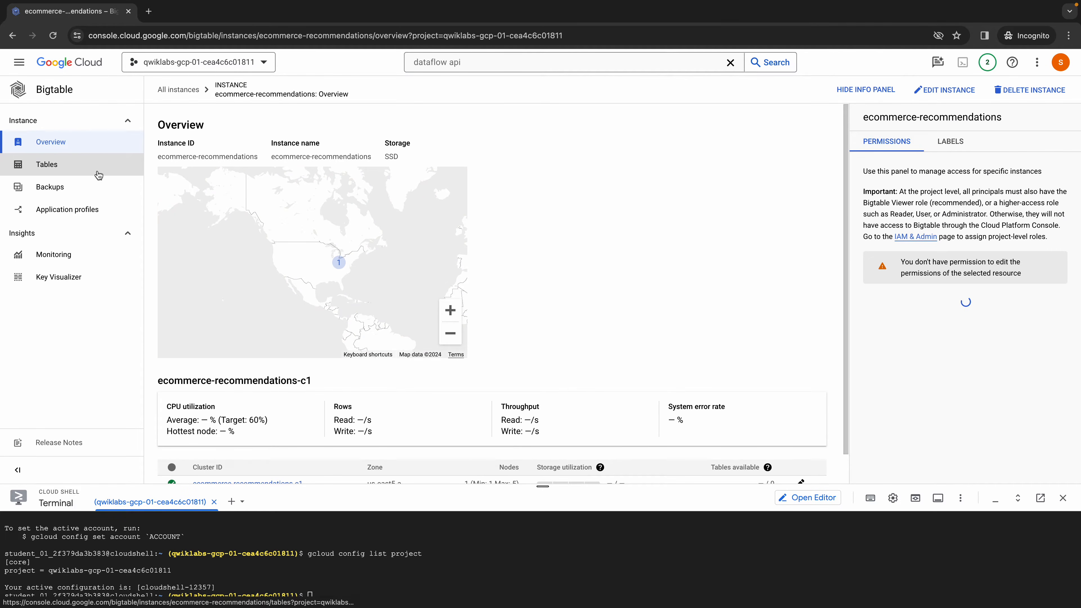
pyautogui.scroll(-1, 255, 281)
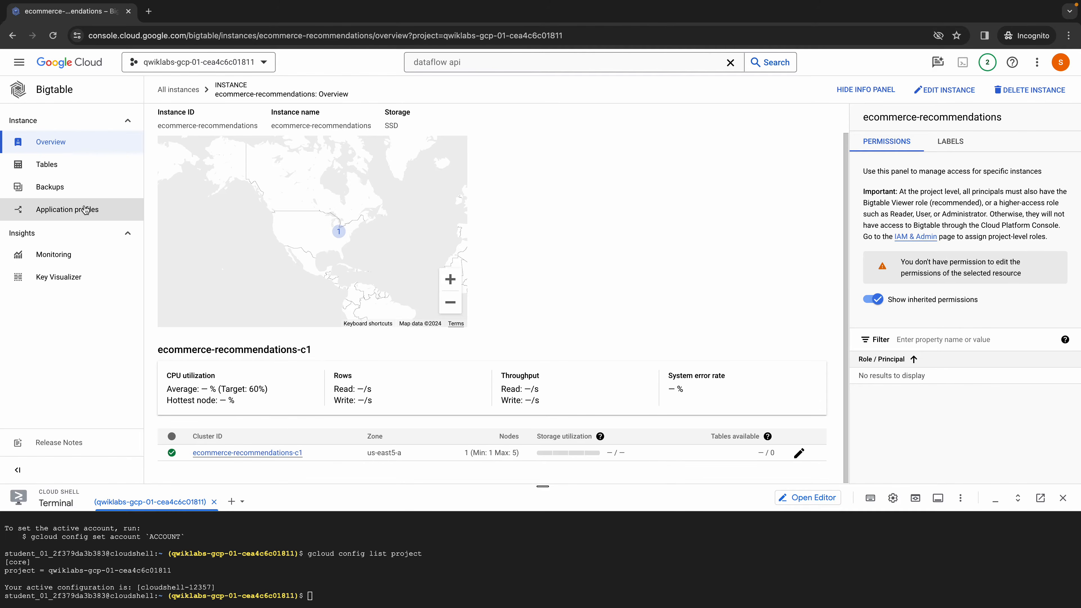
pyautogui.click(79, 168)
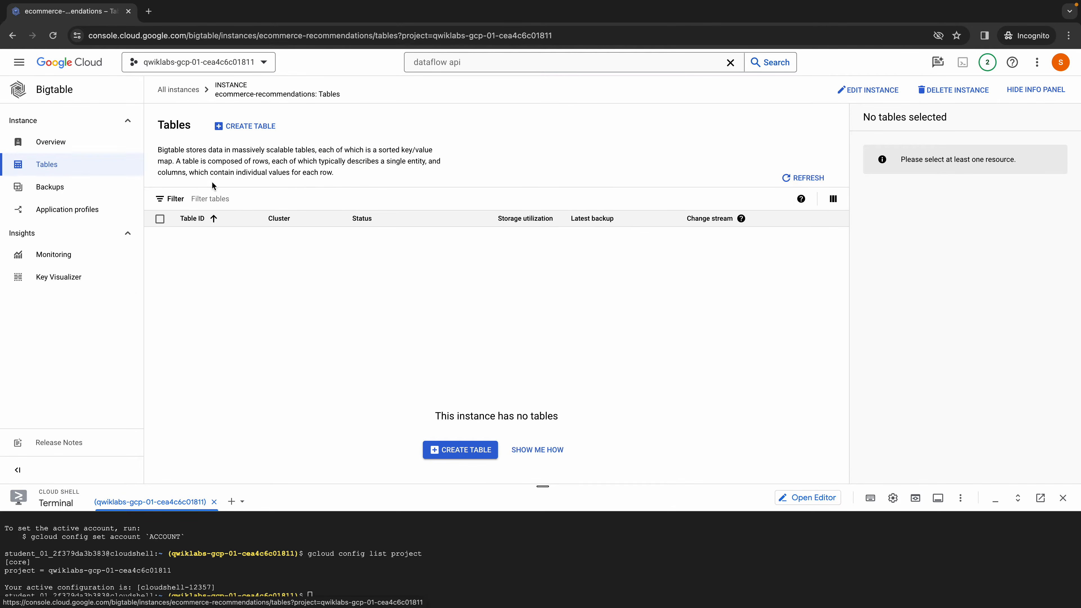
pyautogui.click(233, 130)
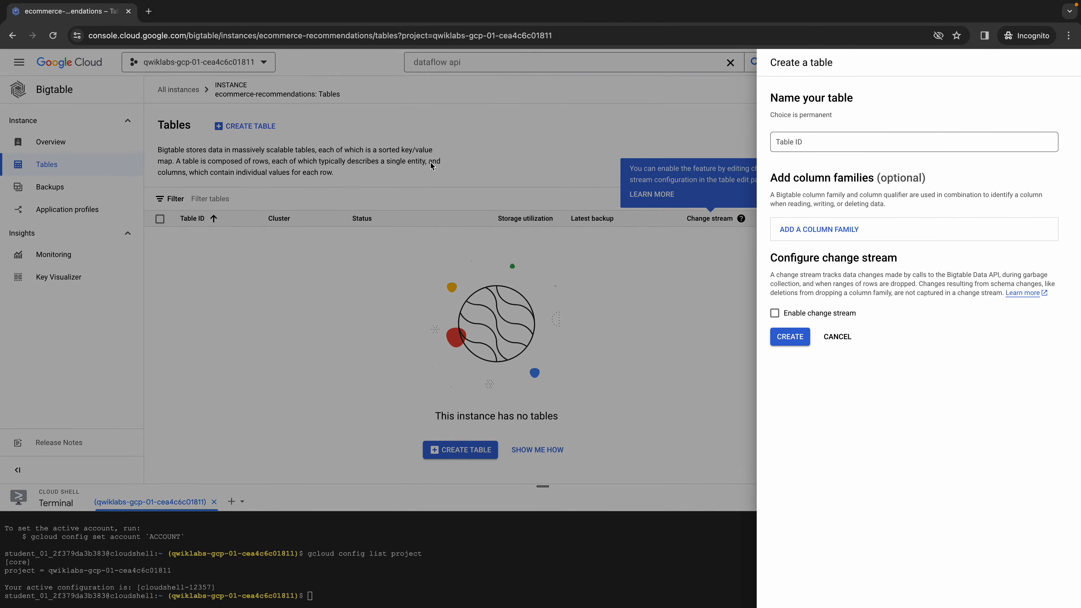
pyautogui.click(858, 142)
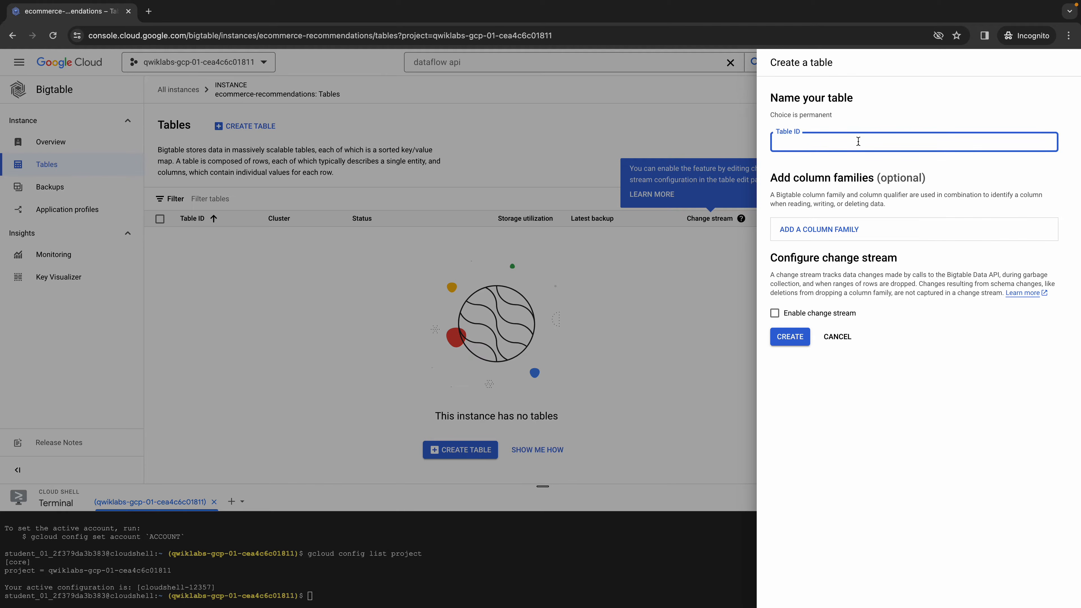
pyautogui.hotkey('ctrl', 'v')
# - Check the column families in the lab's Task 2 user engagements schema and set the new table's ID to SessionHistory
pyautogui.hotkey('alt', 'Tab')
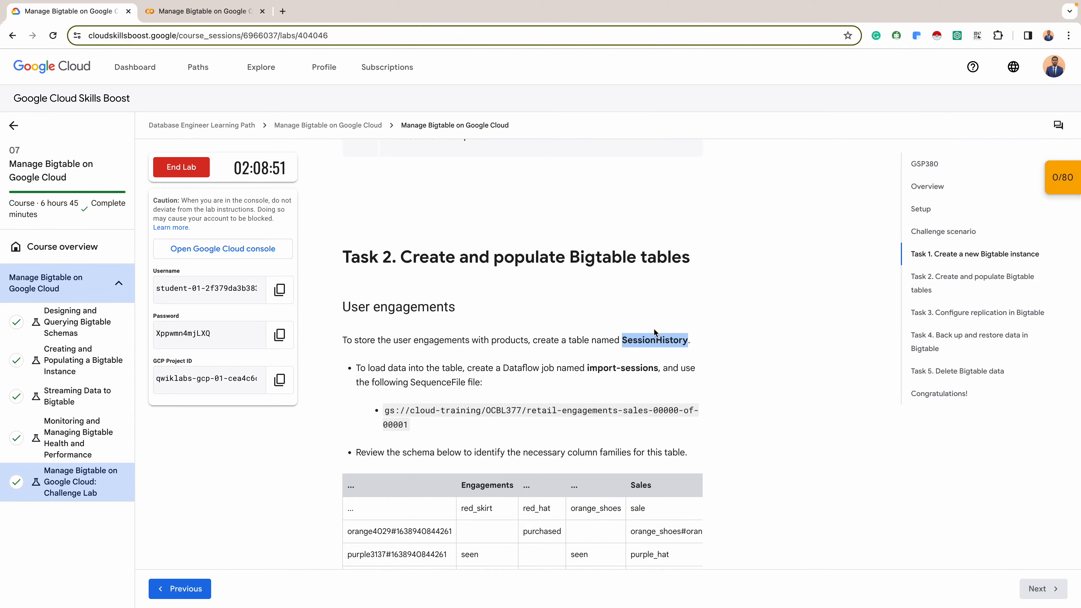
pyautogui.scroll(-2, 580, 409)
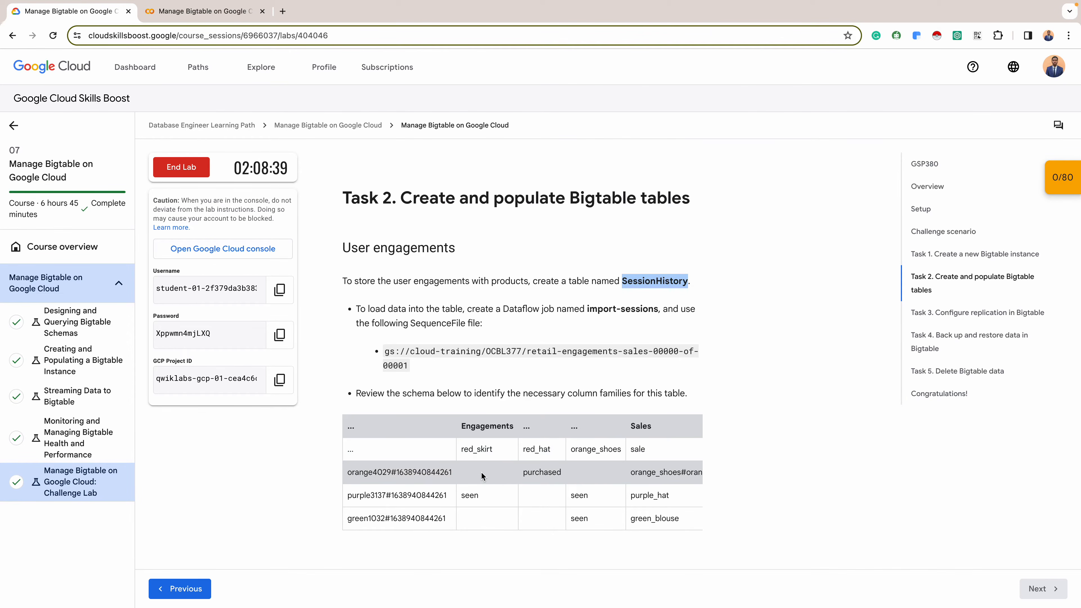
pyautogui.hscroll(1, 481, 476)
pyautogui.hscroll(-1, 482, 476)
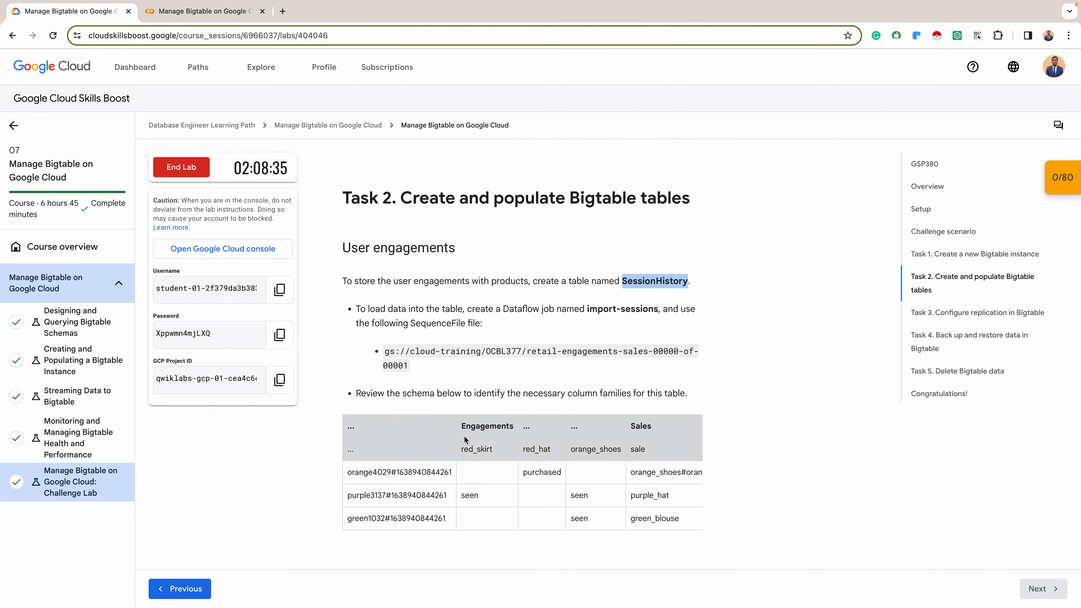
pyautogui.scroll(-1, 497, 467)
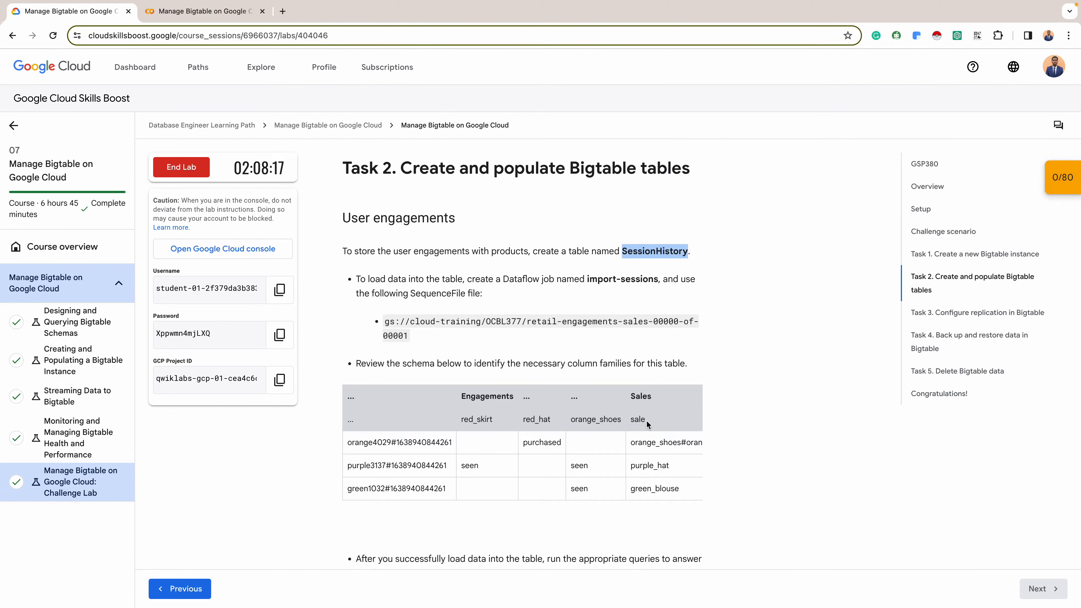
pyautogui.hotkey('ctrl', 'Right')
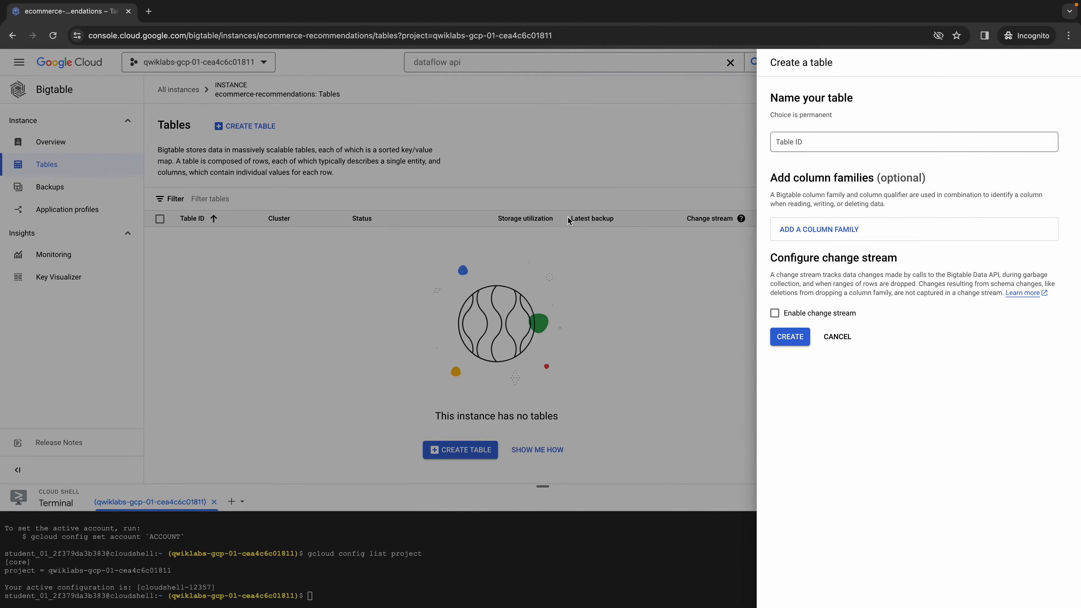
pyautogui.hotkey('ctrl', 'Left')
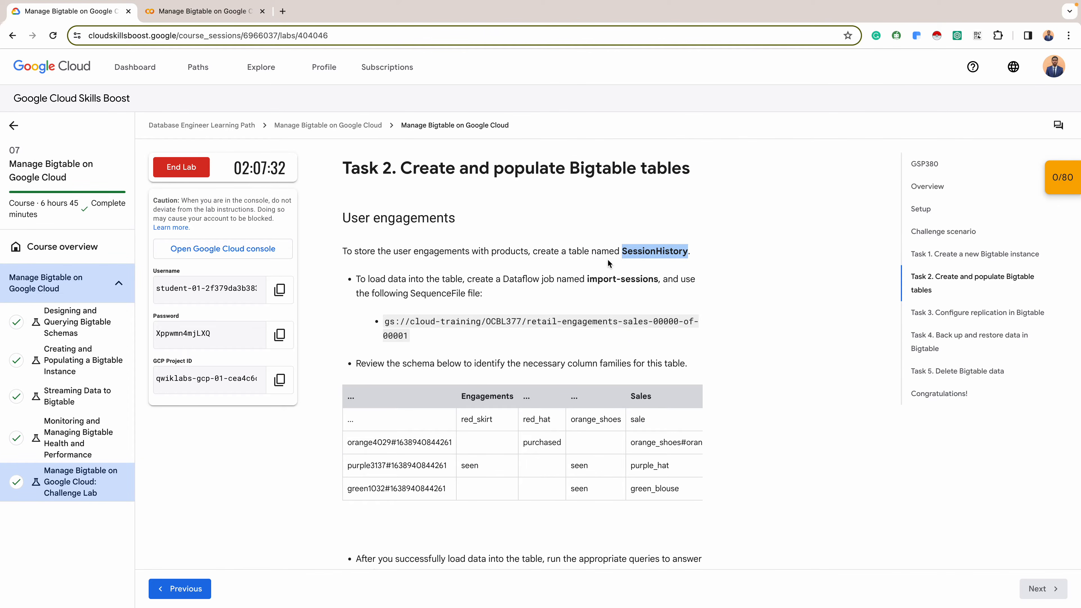
pyautogui.hotkey('ctrl', 'Right')
pyautogui.click(844, 137)
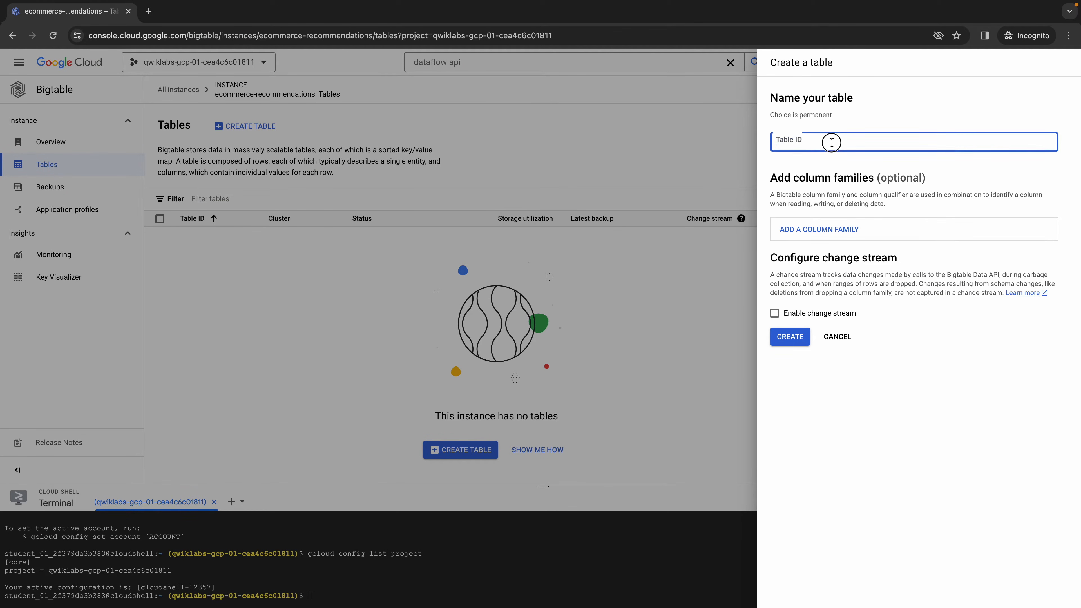
# - Add a column family named Engagements, copied from the lab's schema, keeping the Never collect garbage policy
pyautogui.click(845, 230)
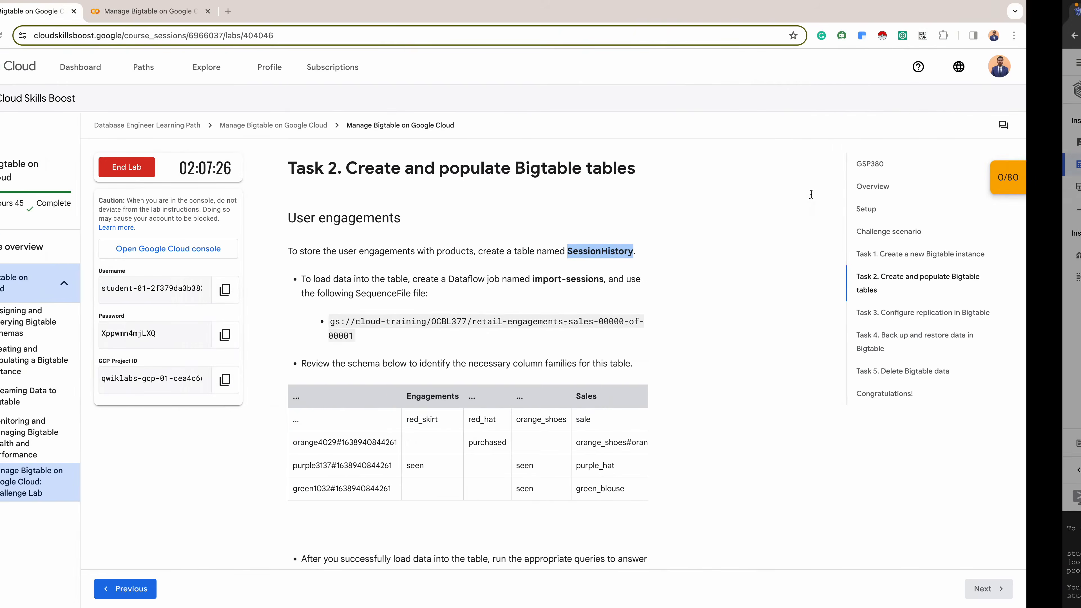
pyautogui.doubleClick(493, 398)
pyautogui.hotkey('ctrl', 'c')
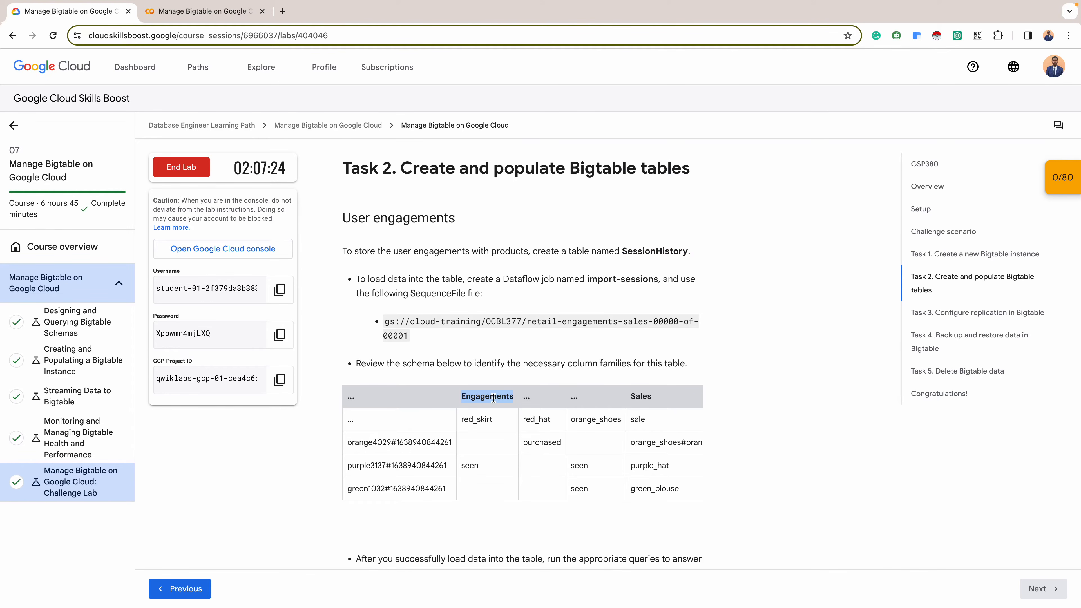
pyautogui.hotkey('ctrl', 'Right')
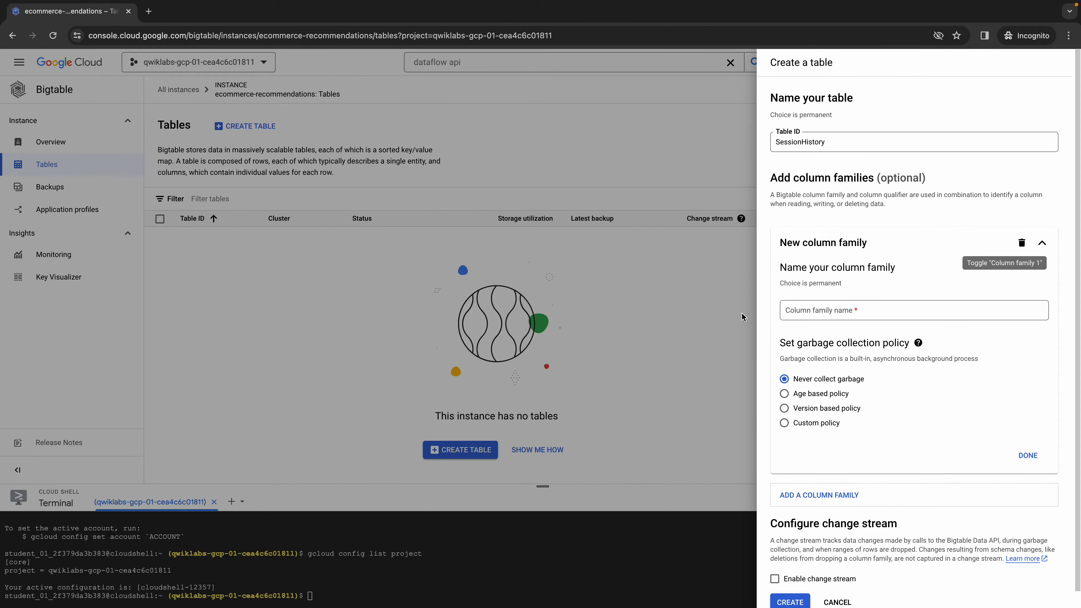
pyautogui.click(810, 320)
pyautogui.hotkey('ctrl', 'v')
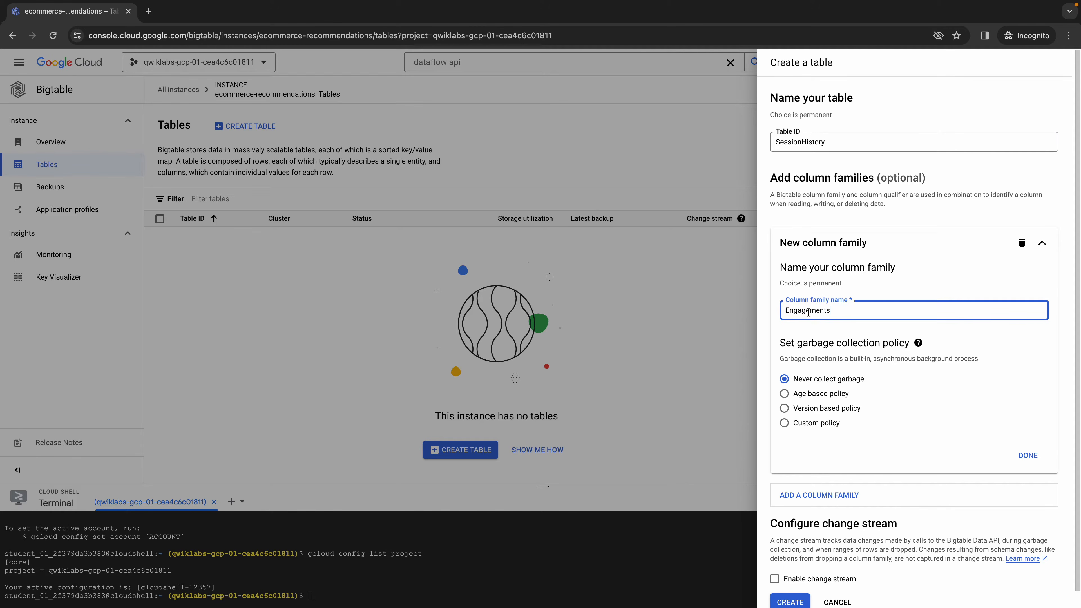
pyautogui.click(1027, 455)
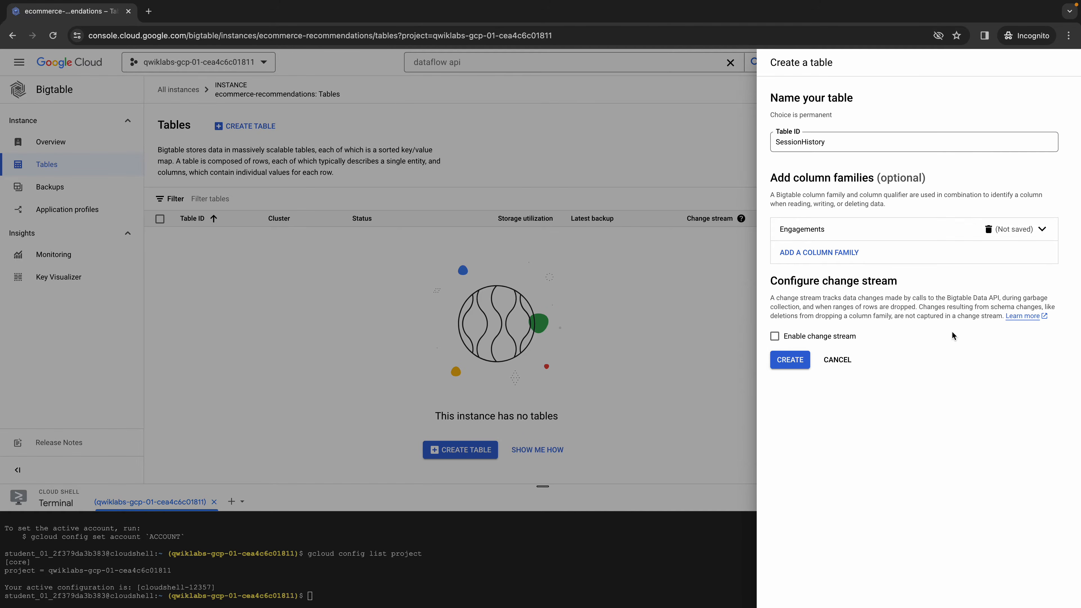
# - Add a second column family named Sales, copied from the lab's schema, and create the SessionHistory table
pyautogui.click(806, 260)
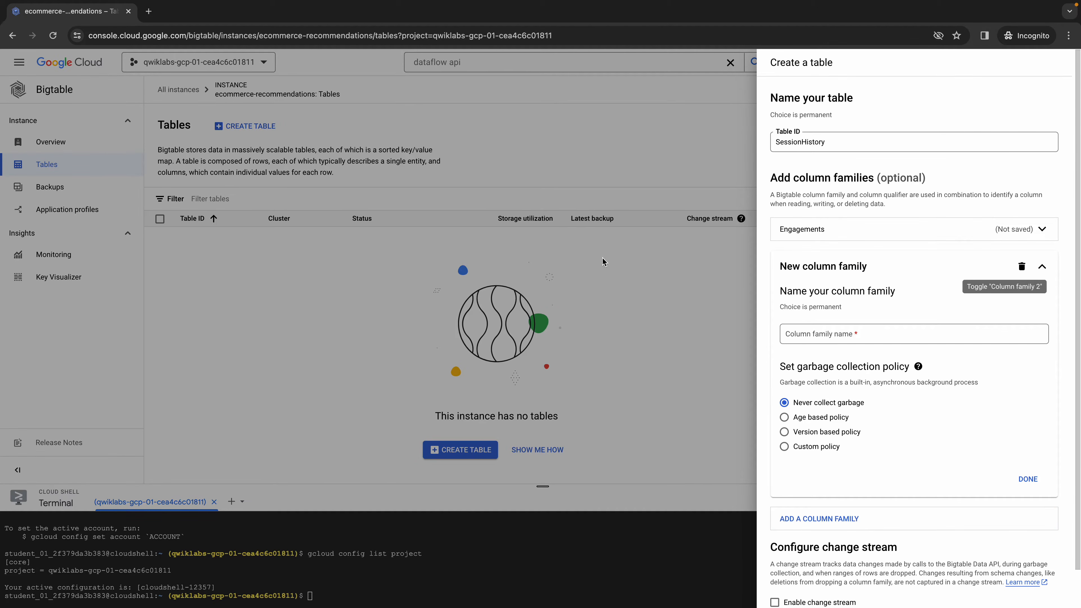
pyautogui.hotkey('alt', 'Tab')
pyautogui.doubleClick(640, 397)
pyautogui.hotkey('ctrl', 'c')
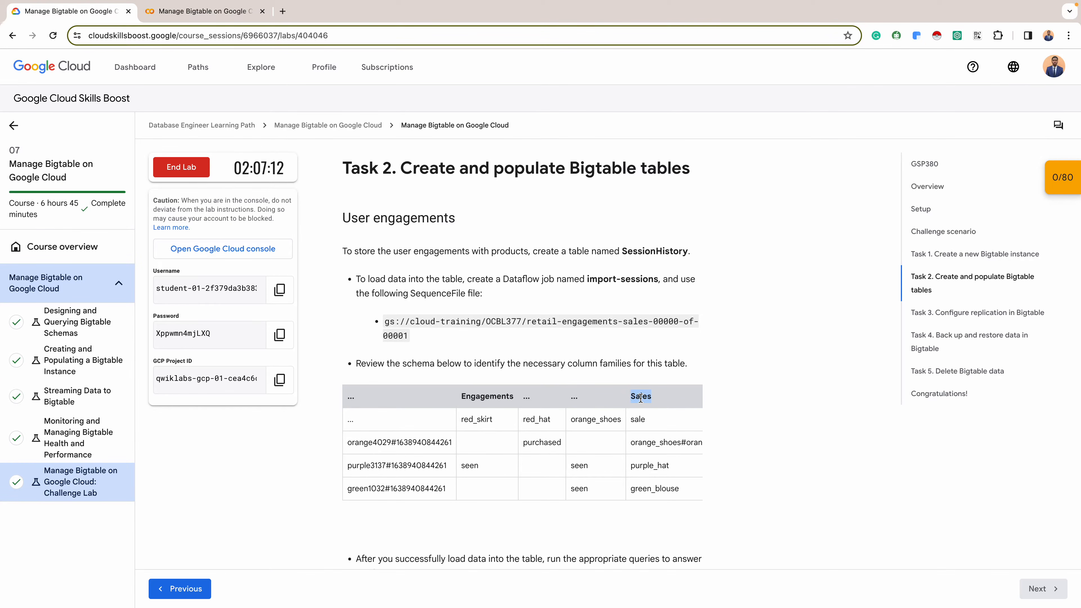
pyautogui.hotkey('alt', 'Tab')
pyautogui.click(832, 336)
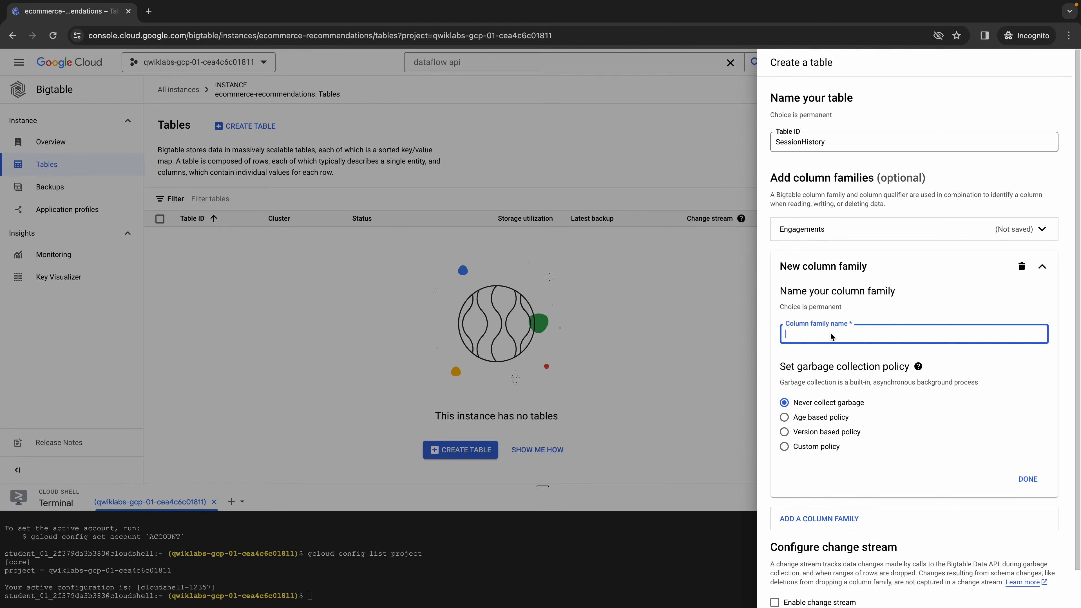
pyautogui.hotkey('ctrl', 'v')
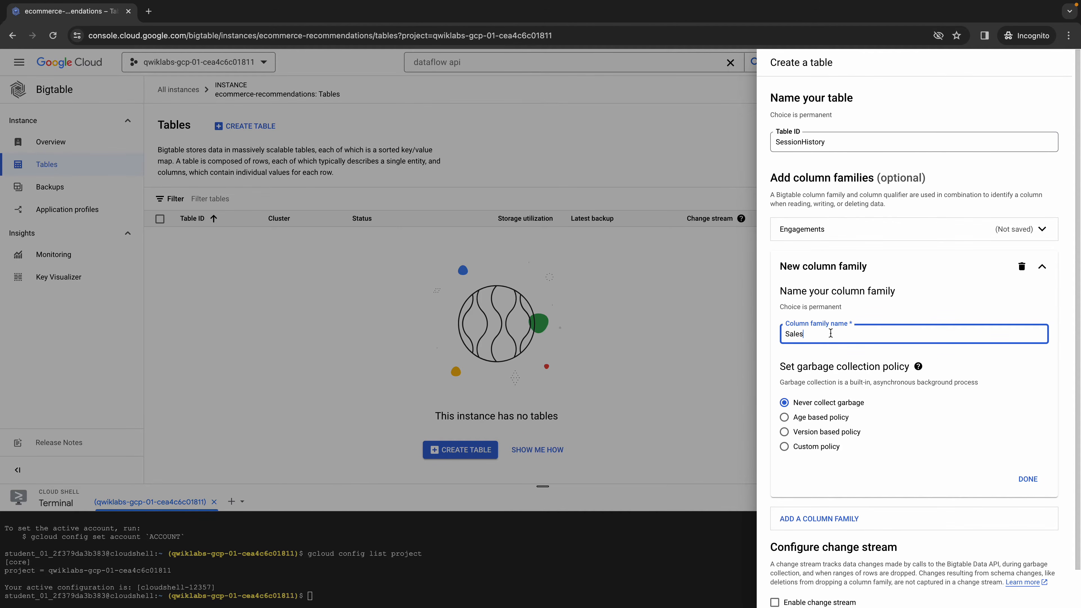
pyautogui.click(1025, 478)
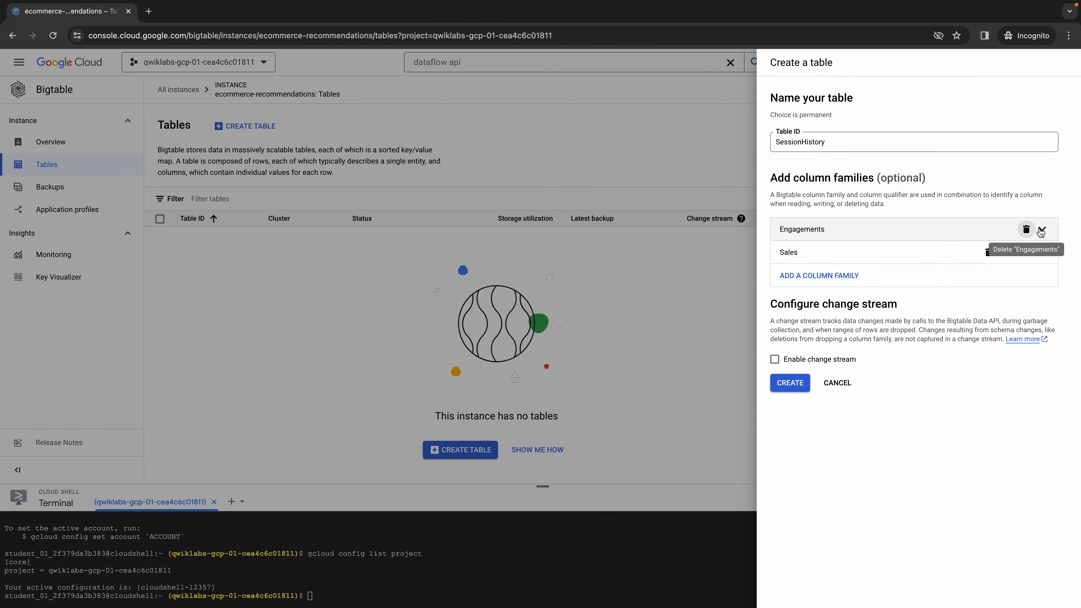
pyautogui.click(790, 383)
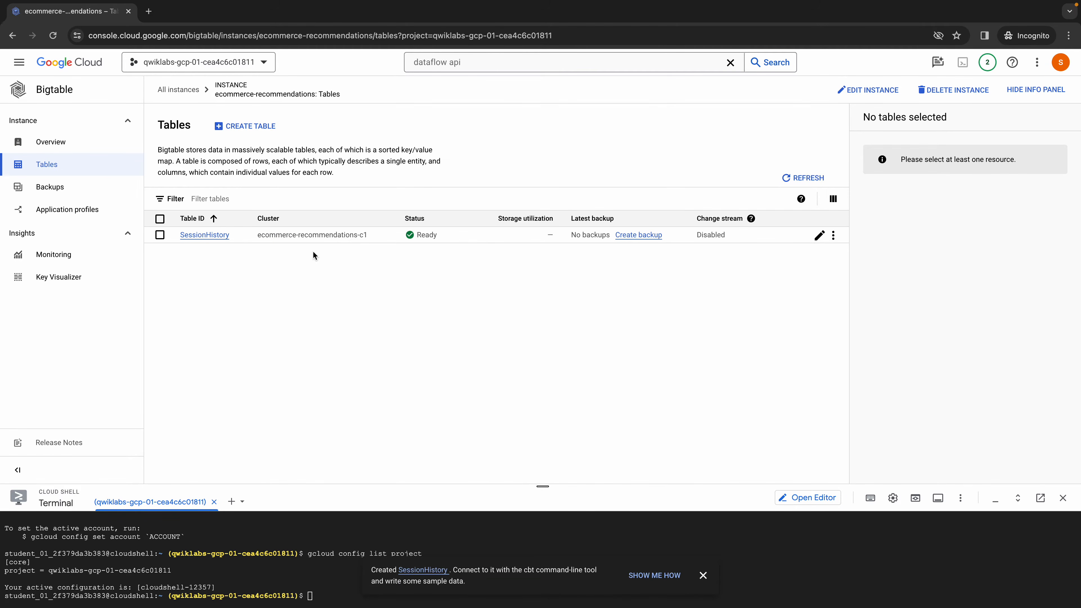
# - Review the data loading instructions in the lab's Task 2 and duplicate the browser tab showing the Bigtable tables
pyautogui.hotkey('ctrl', 'Left')
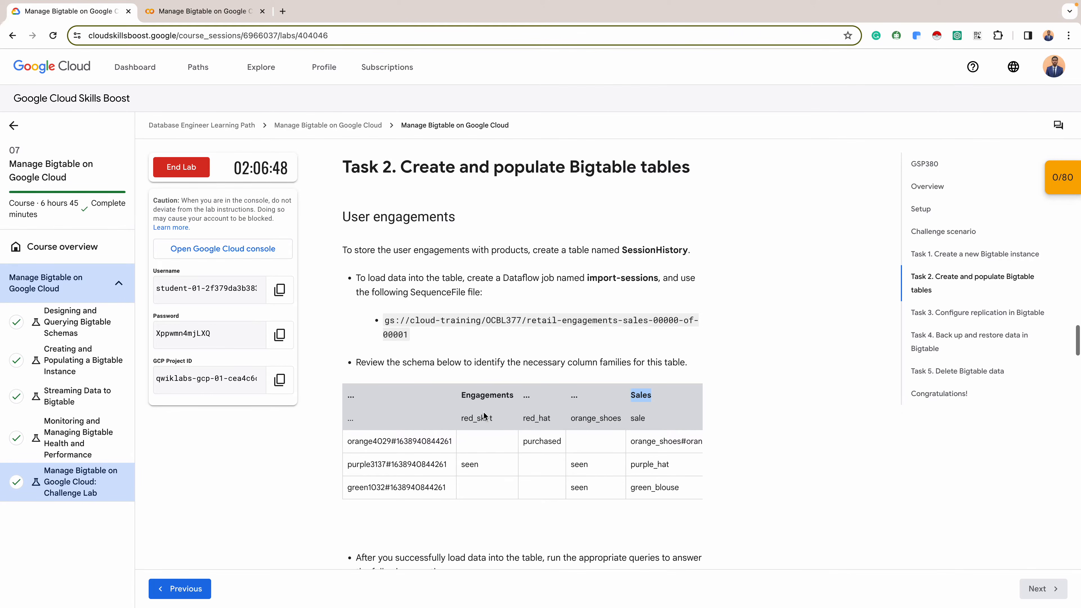
pyautogui.scroll(-4, 483, 416)
pyautogui.scroll(3, 484, 416)
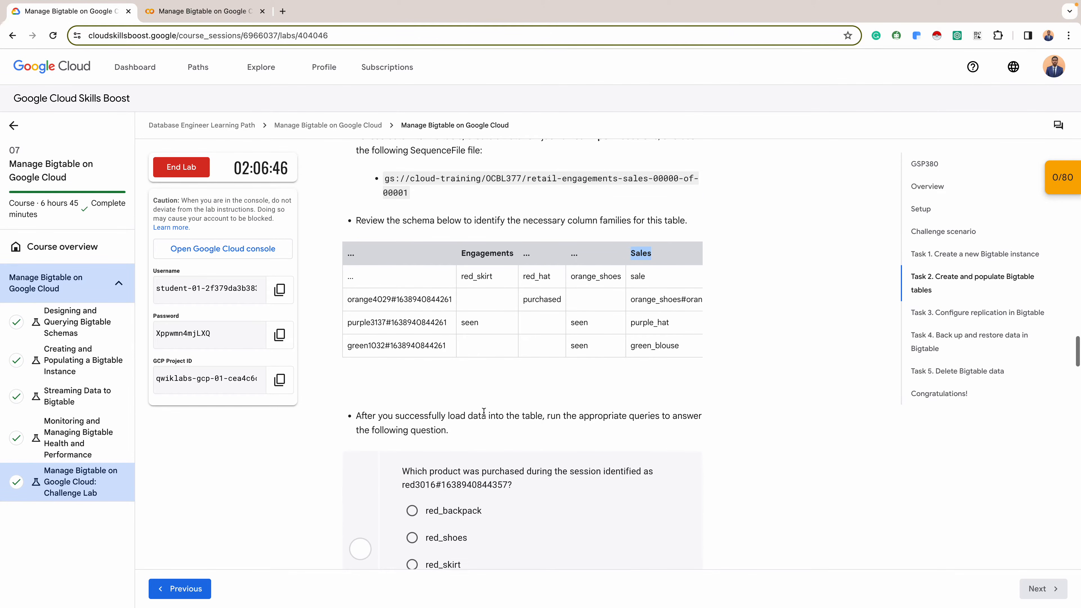
pyautogui.hotkey('ctrl', 'Right')
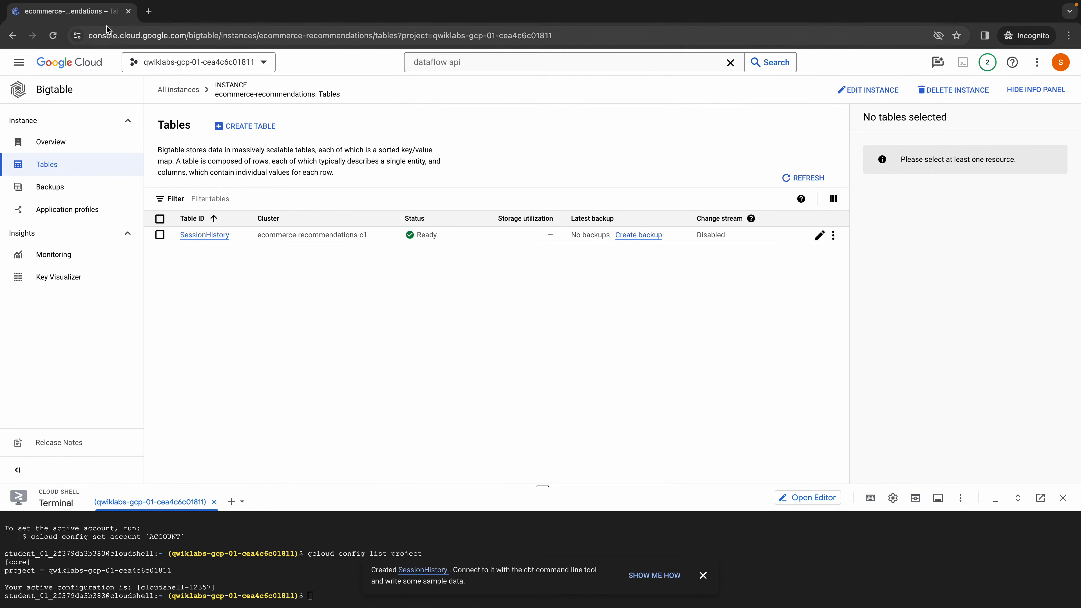
pyautogui.click(83, 16)
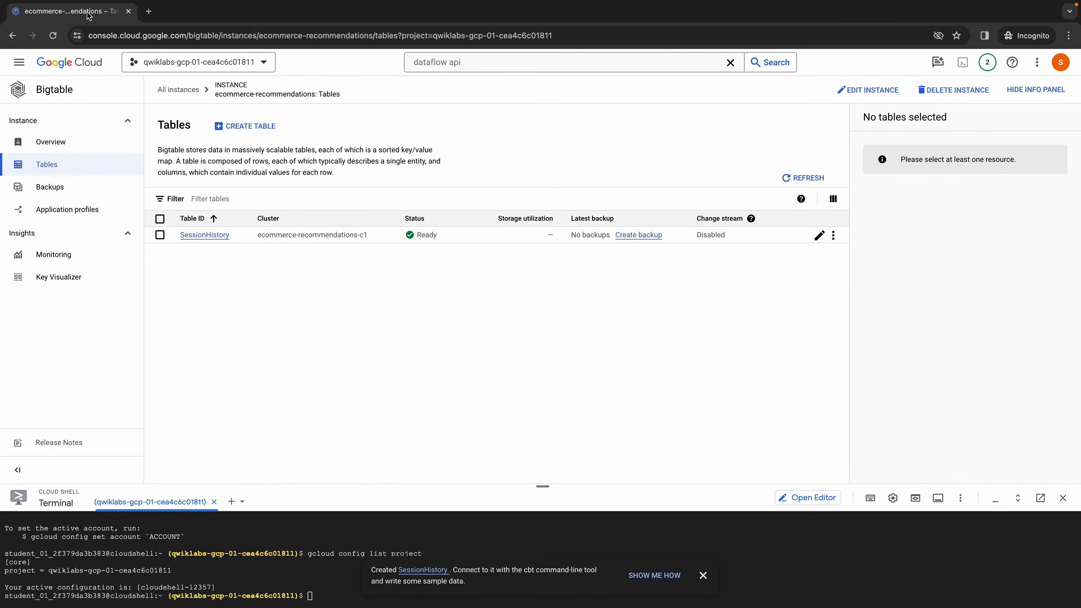
pyautogui.rightClick(63, 16)
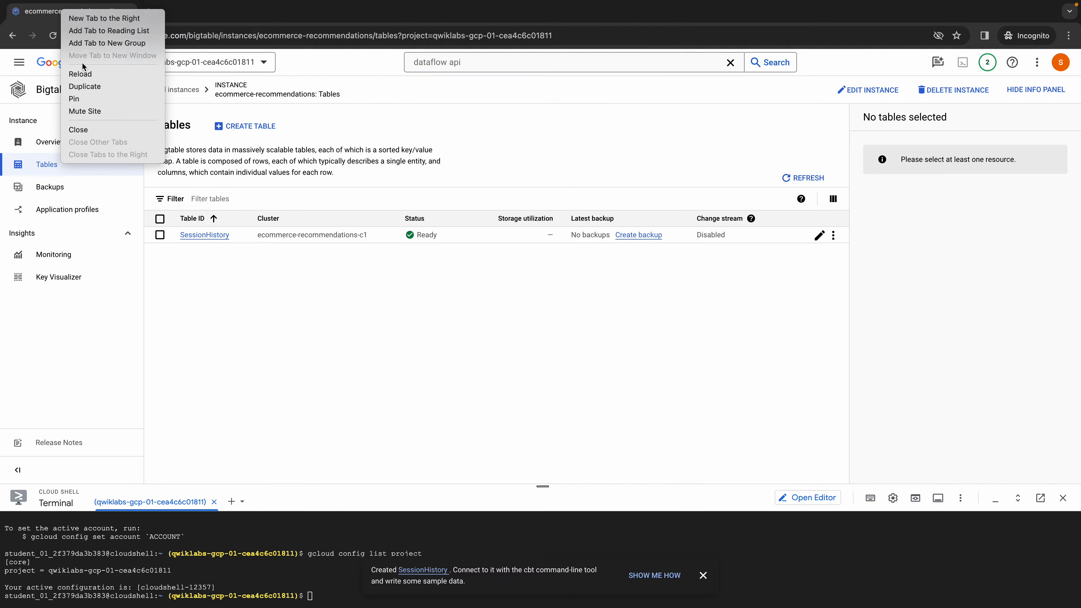
pyautogui.click(88, 86)
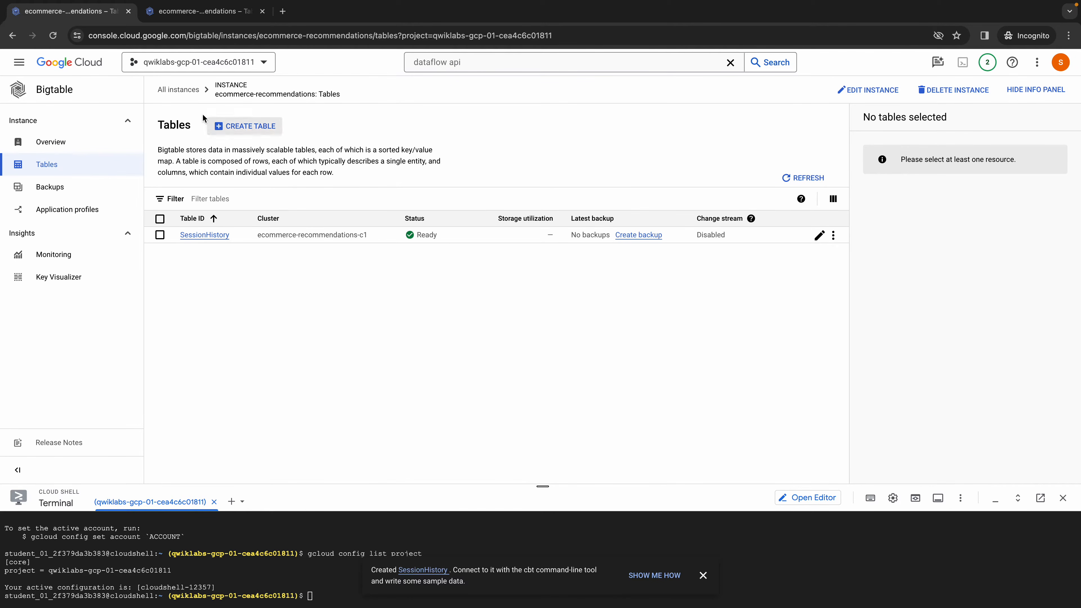
# - Recheck the lab's user engagements instructions and open the Dataflow jobs page in the duplicated tab
pyautogui.hotkey('ctrl', 'Left')
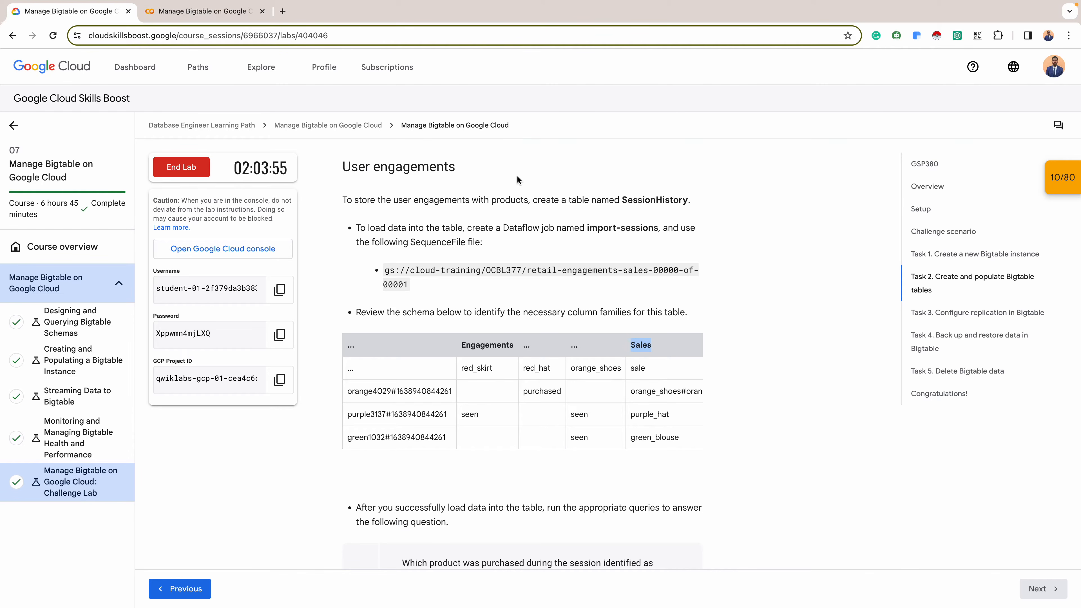
pyautogui.hotkey('ctrl', 'Right')
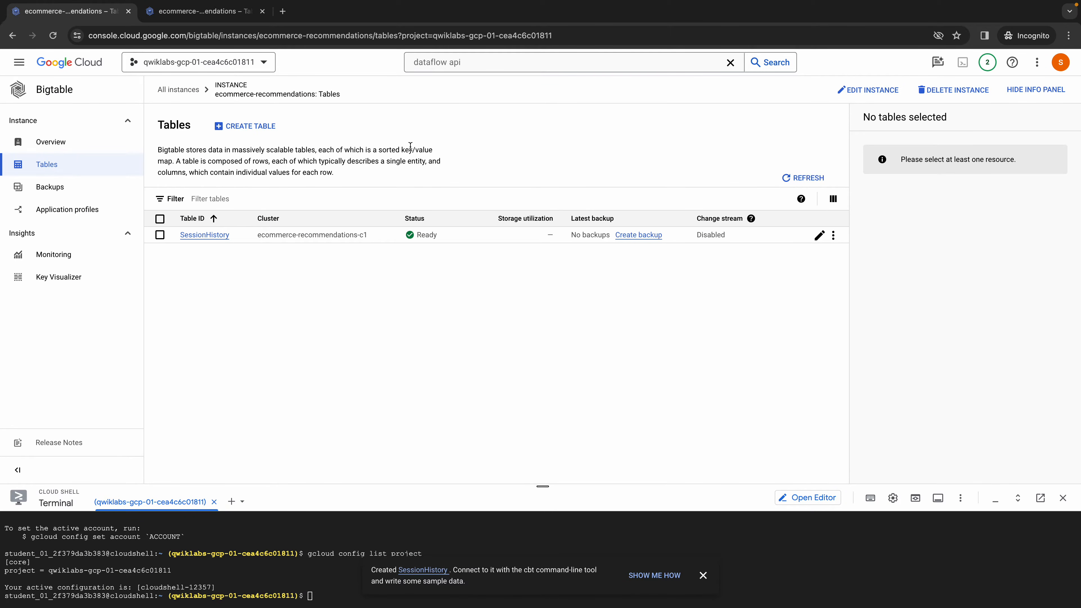
pyautogui.click(197, 17)
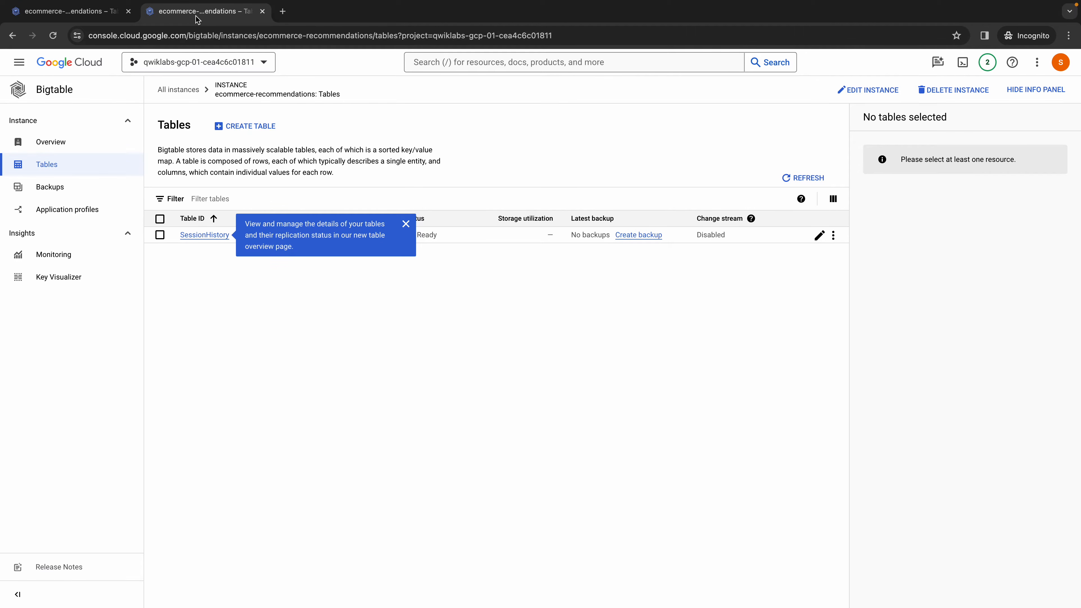
pyautogui.click(18, 64)
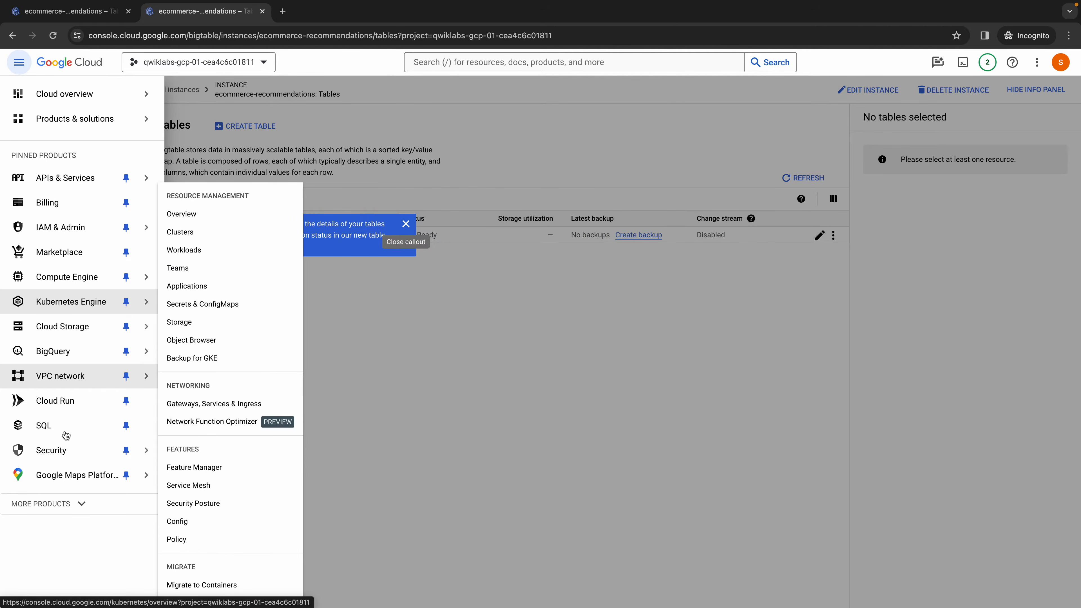
pyautogui.click(74, 506)
pyautogui.scroll(-10, 73, 506)
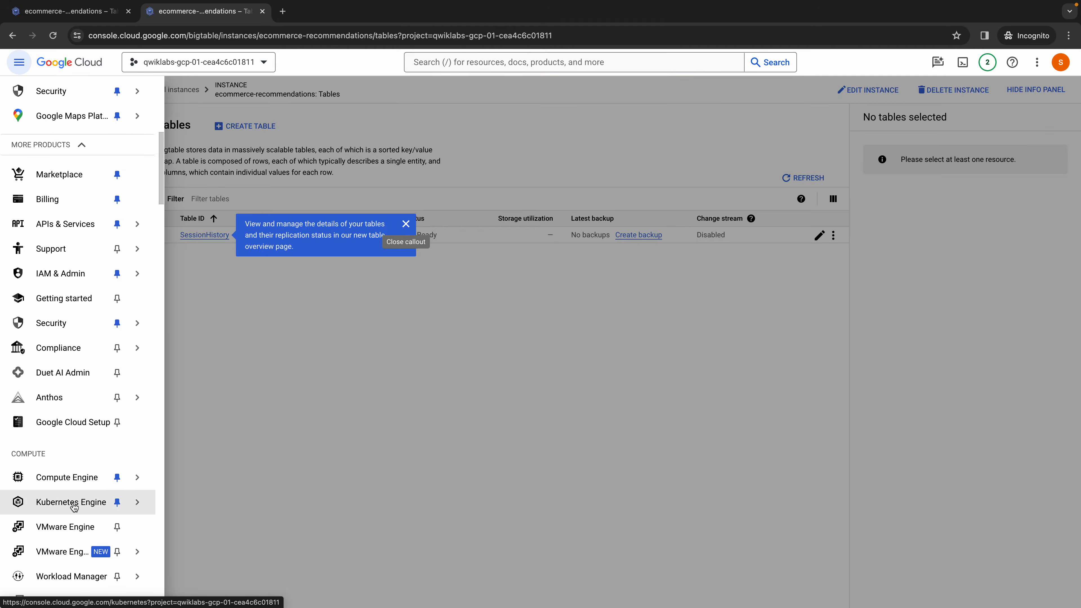
pyautogui.scroll(-15, 73, 507)
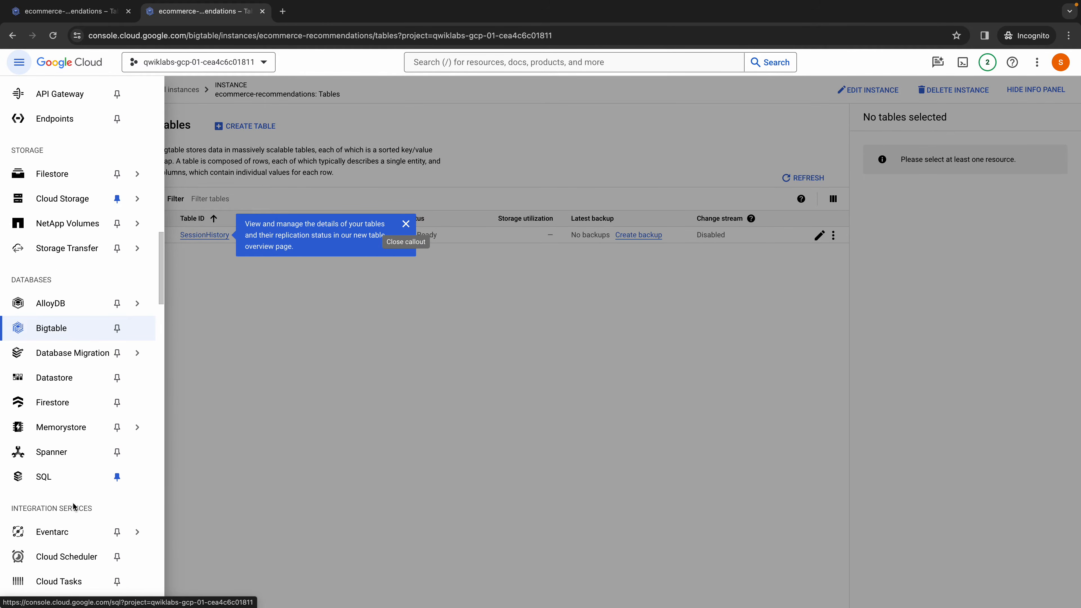
pyautogui.scroll(-13, 73, 506)
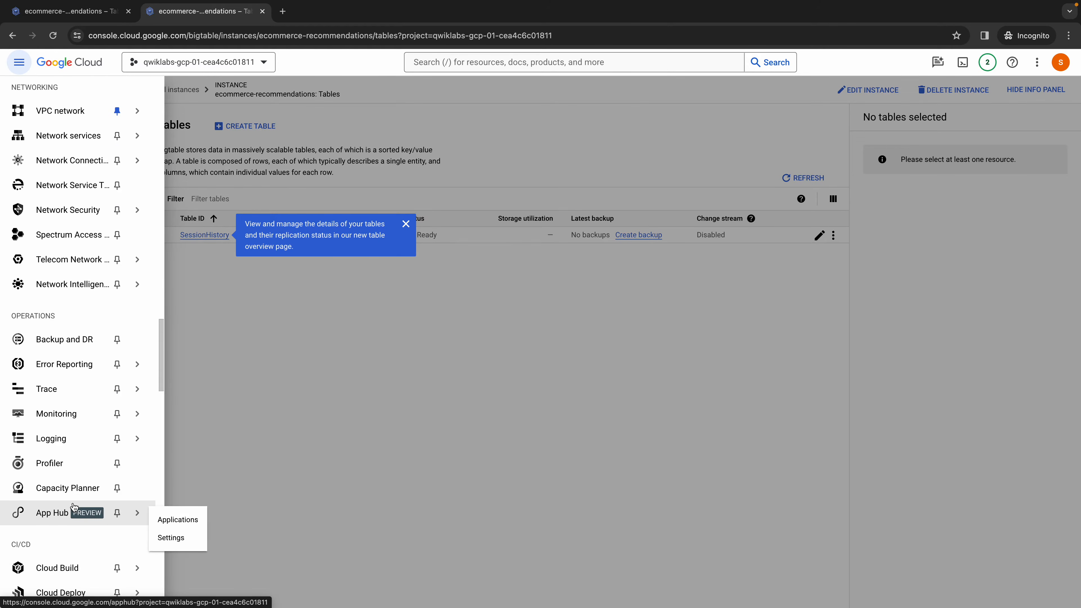
pyautogui.scroll(-10, 74, 507)
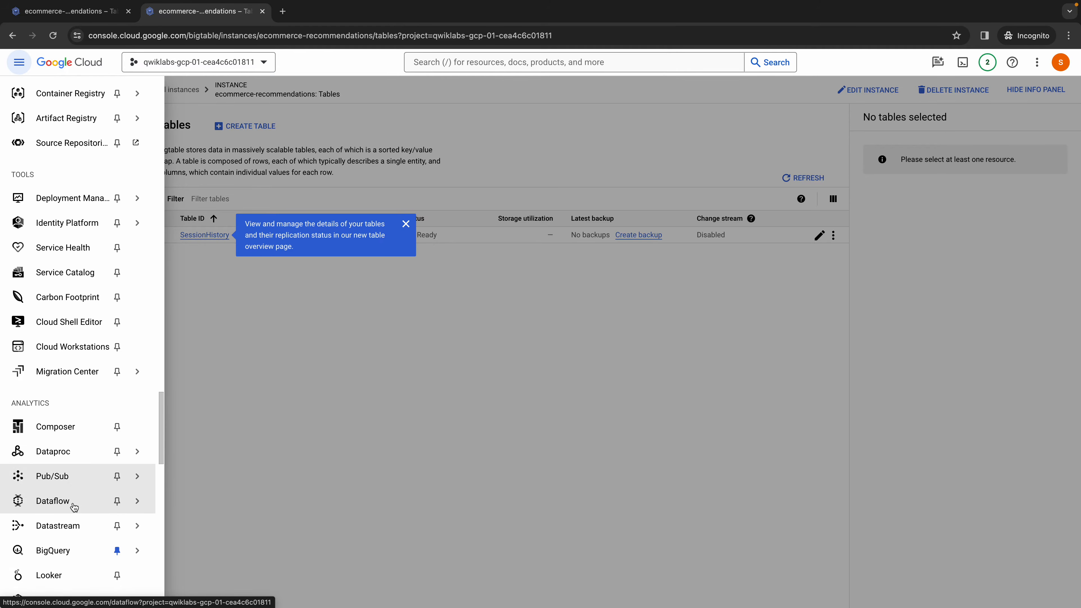
pyautogui.click(53, 454)
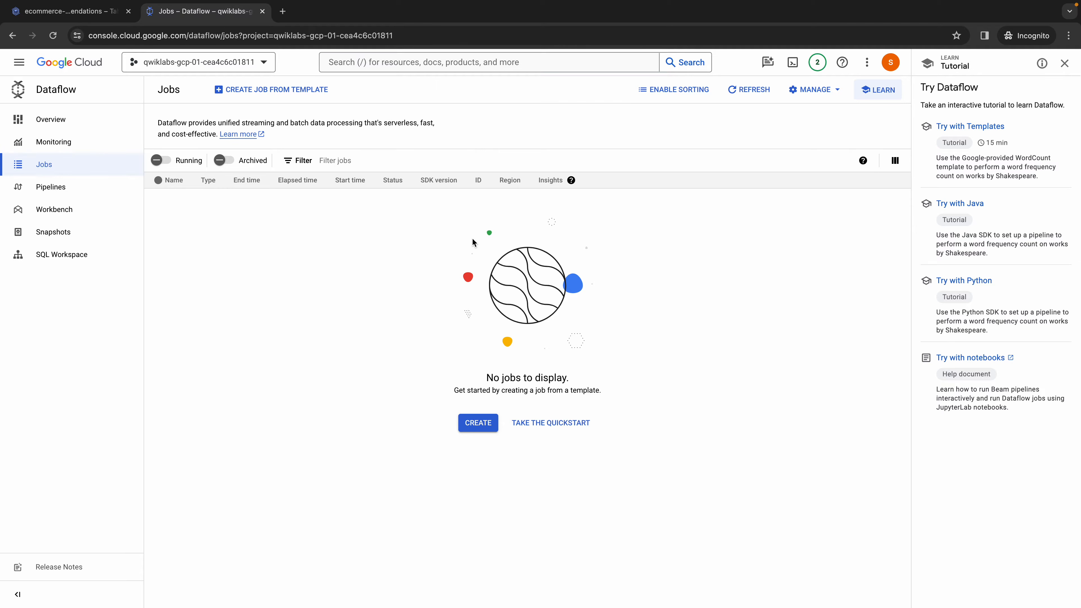
# - Start a Dataflow job from a template and name it import-sessions, copied from the lab instructions
pyautogui.click(302, 95)
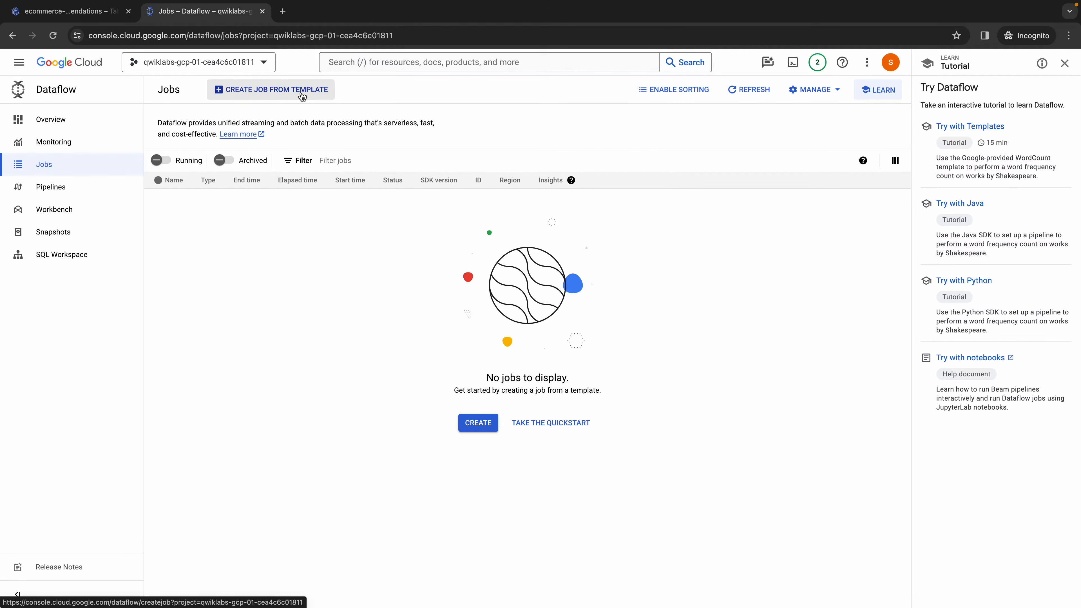
pyautogui.click(347, 129)
pyautogui.hotkey('ctrl', 'Left')
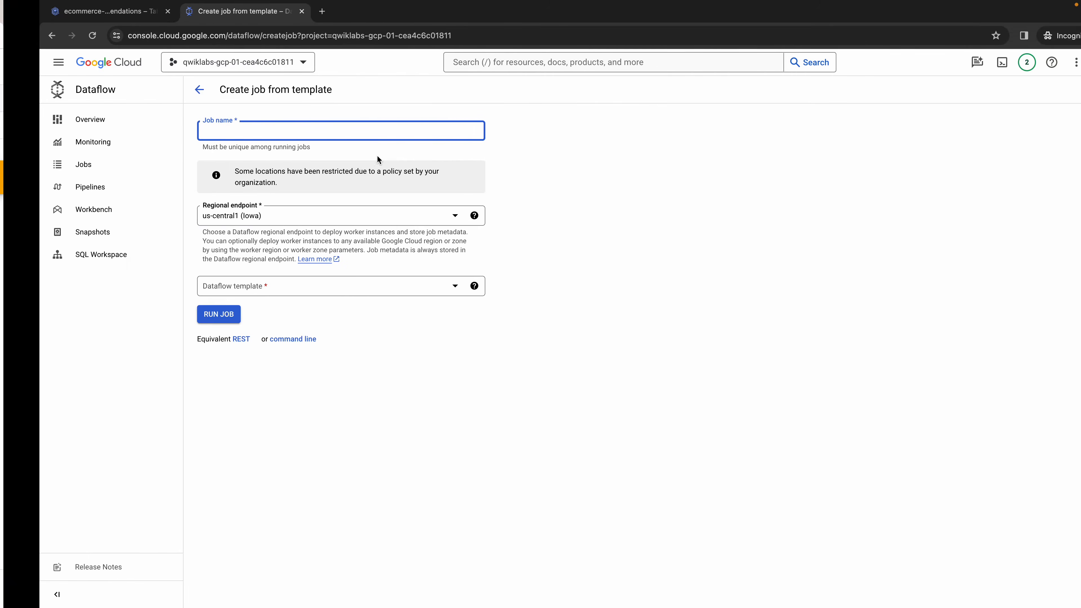
pyautogui.doubleClick(621, 231)
pyautogui.moveTo(588, 228); pyautogui.dragTo(659, 231)
pyautogui.press('super+c')
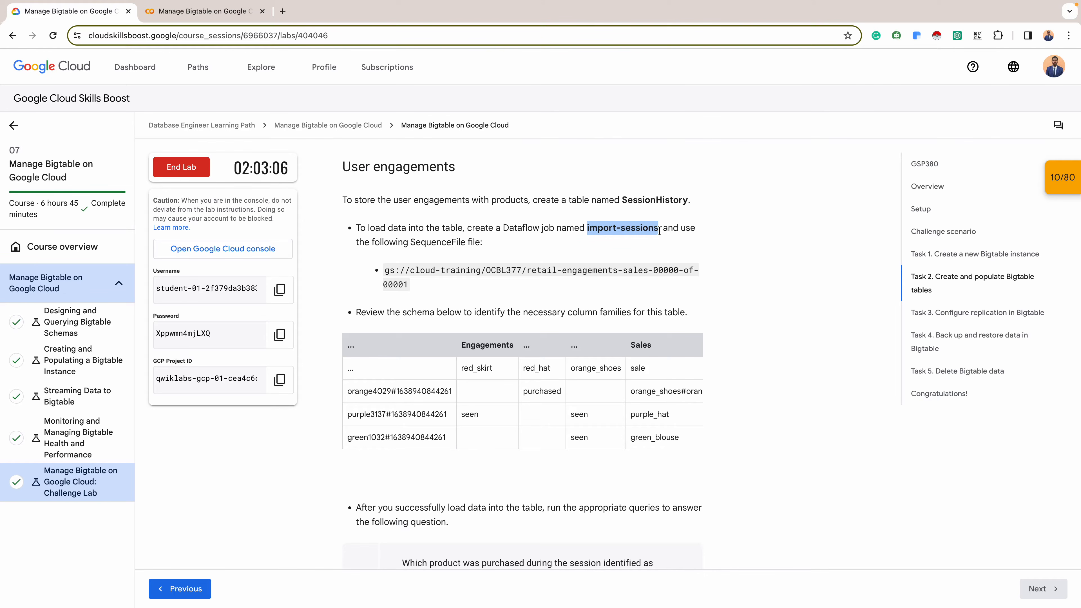
pyautogui.hotkey('ctrl', 'Right')
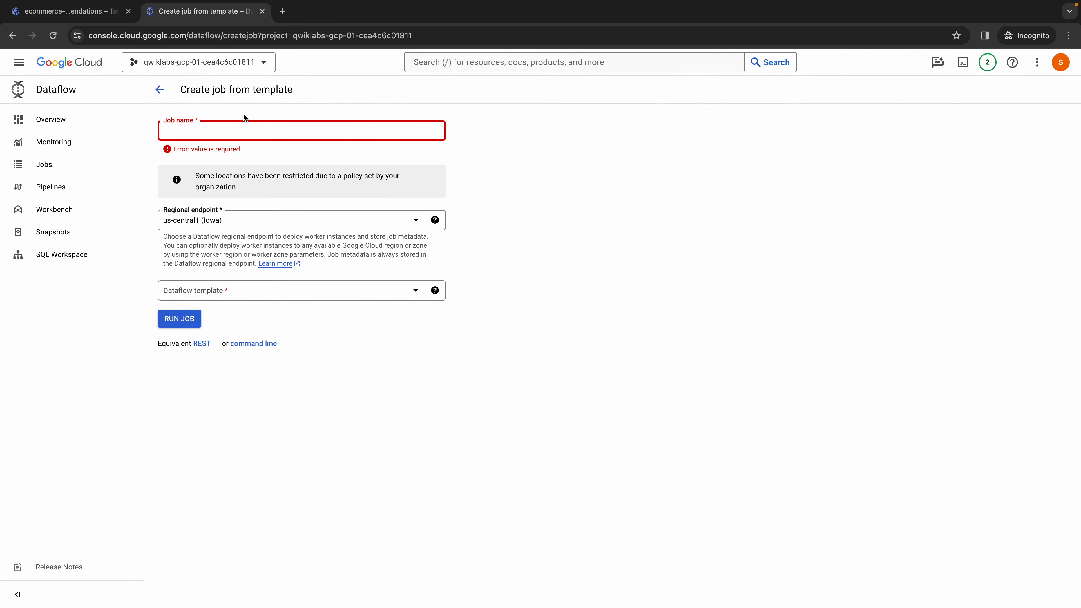
pyautogui.press('super+v')
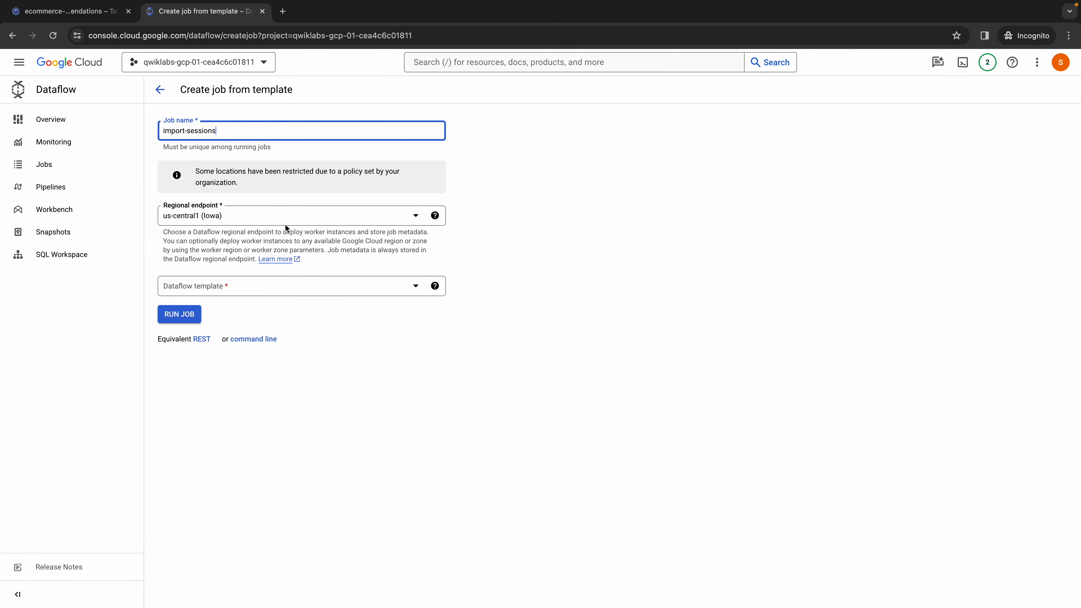
# - Keep the us-central1 (Iowa) regional endpoint and choose the SequenceFile Files on Cloud Storage to Cloud Bigtable template
pyautogui.click(255, 221)
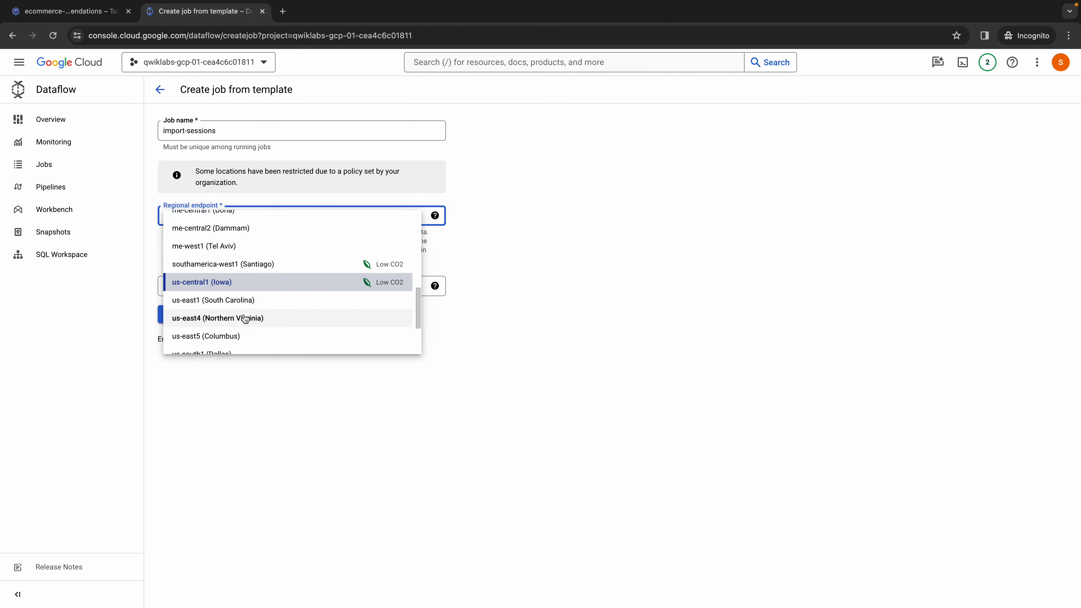
pyautogui.click(518, 255)
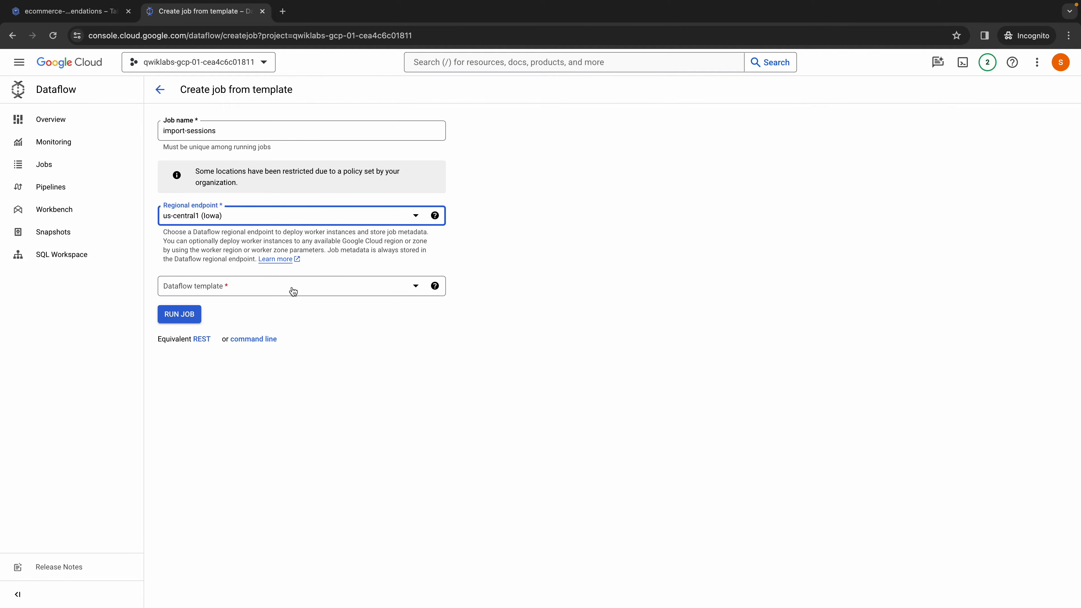
pyautogui.click(241, 293)
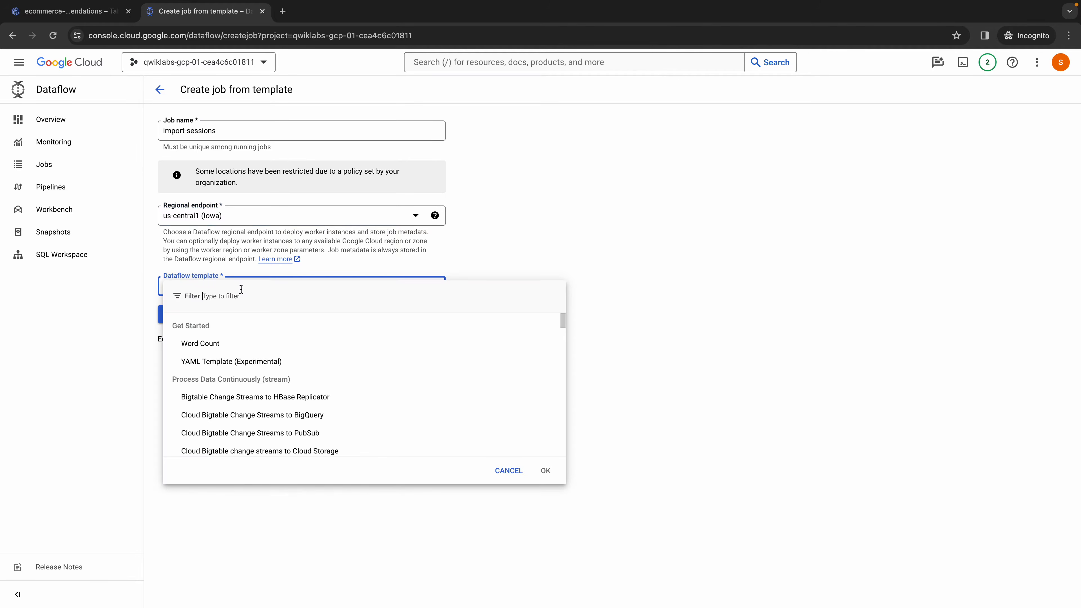
pyautogui.write('sequen')
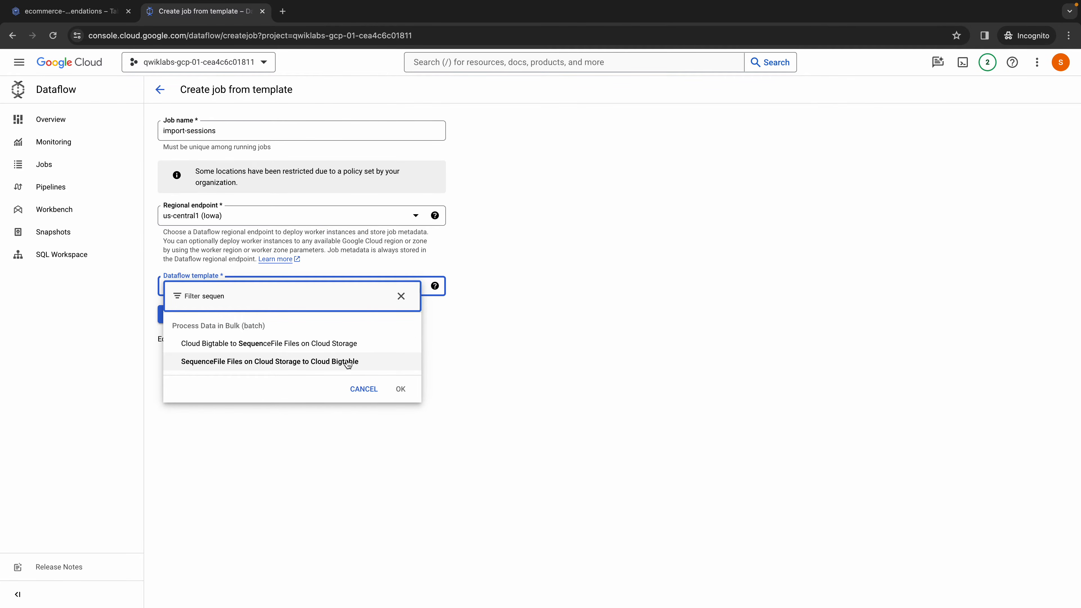
pyautogui.click(332, 361)
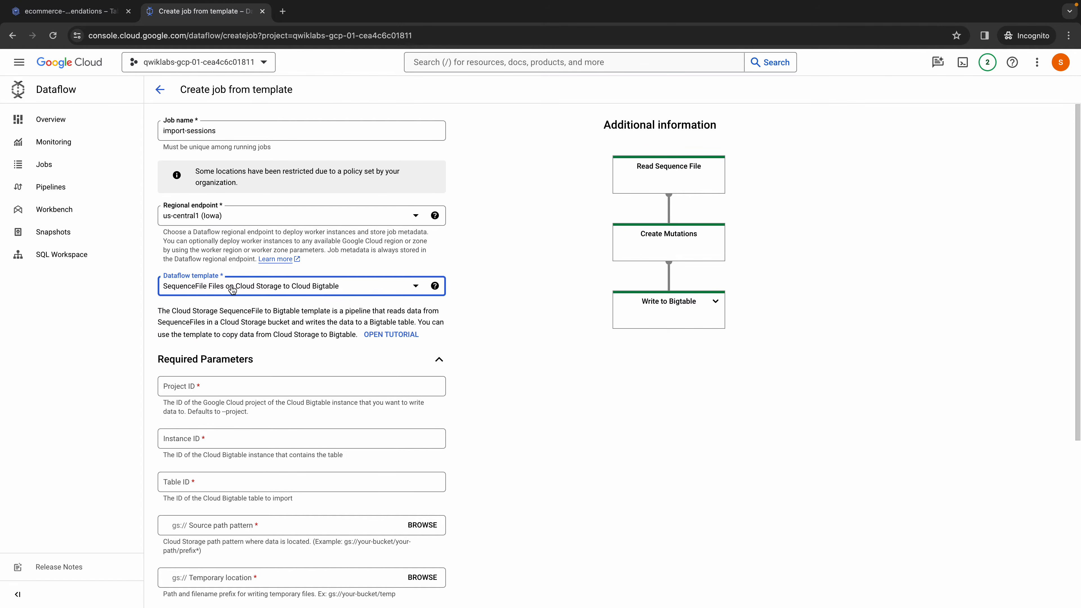
# - Set the job's required Project ID to qwiklabs-gcp-01-cea4c6c01811, copied from the project picker
pyautogui.scroll(-2, 263, 380)
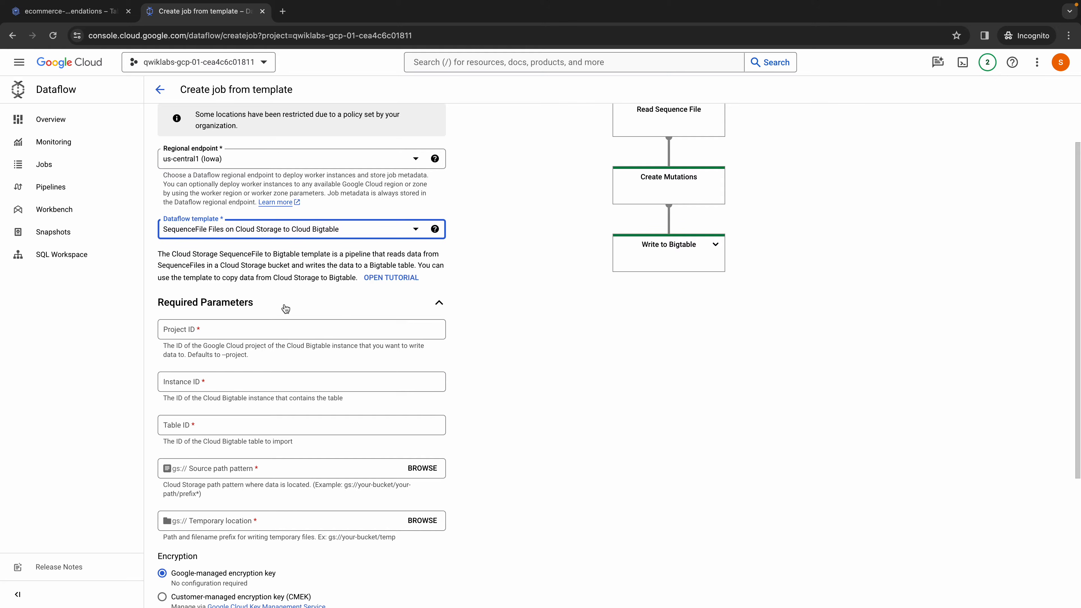
pyautogui.click(261, 323)
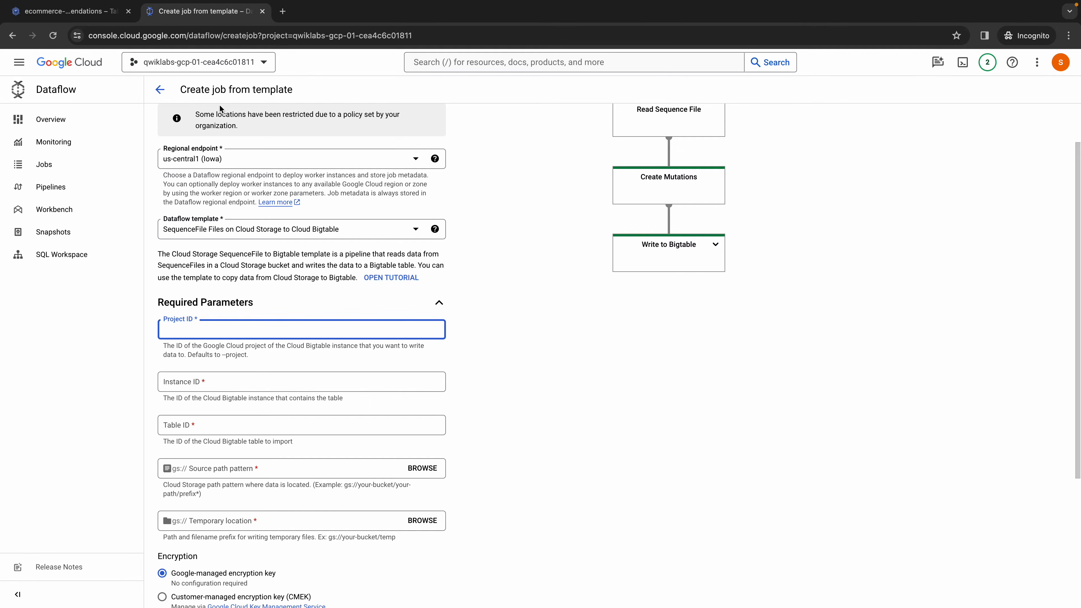
pyautogui.click(266, 63)
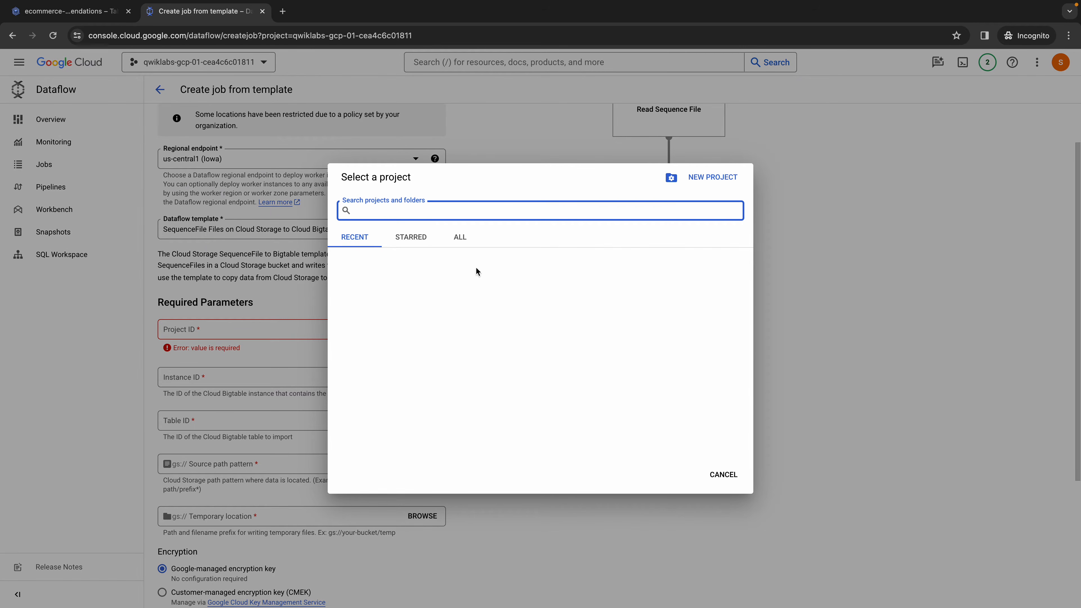
pyautogui.click(632, 275)
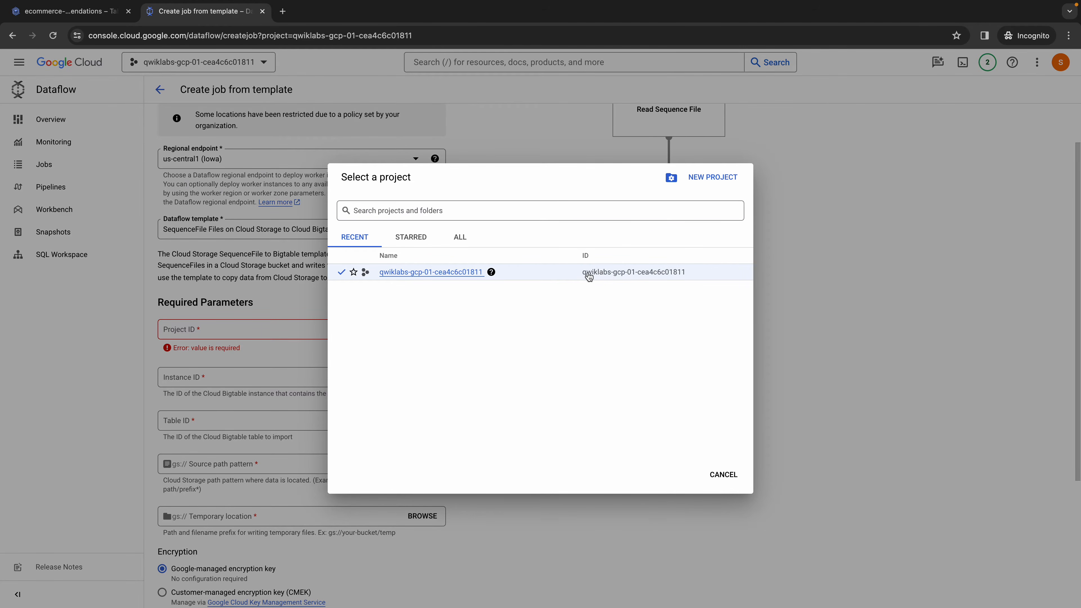
pyautogui.moveTo(580, 275); pyautogui.dragTo(714, 283)
pyautogui.hotkey('ctrl', 'c')
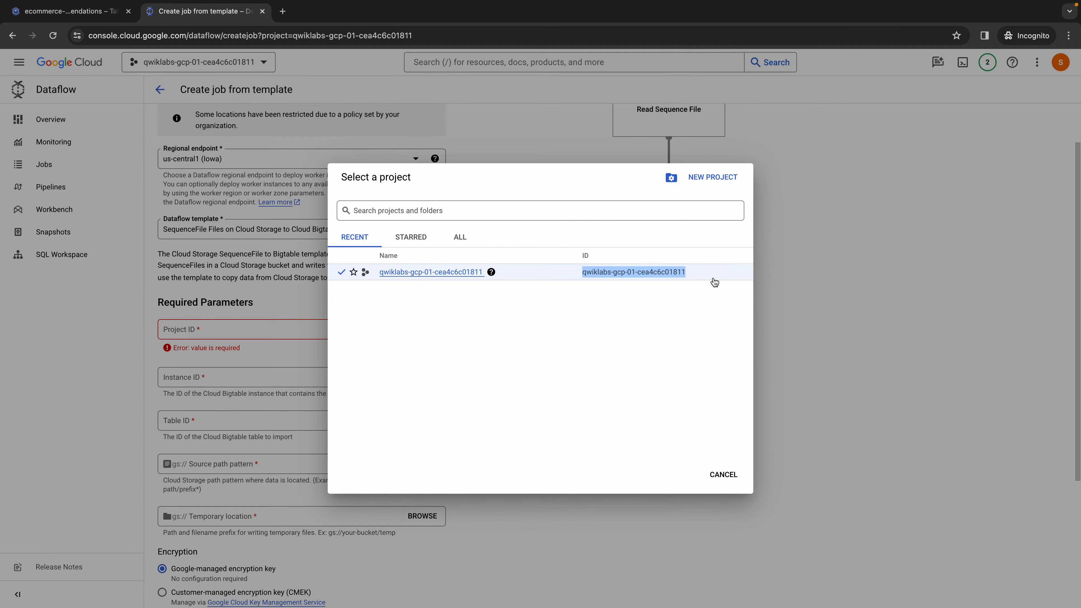
pyautogui.click(724, 475)
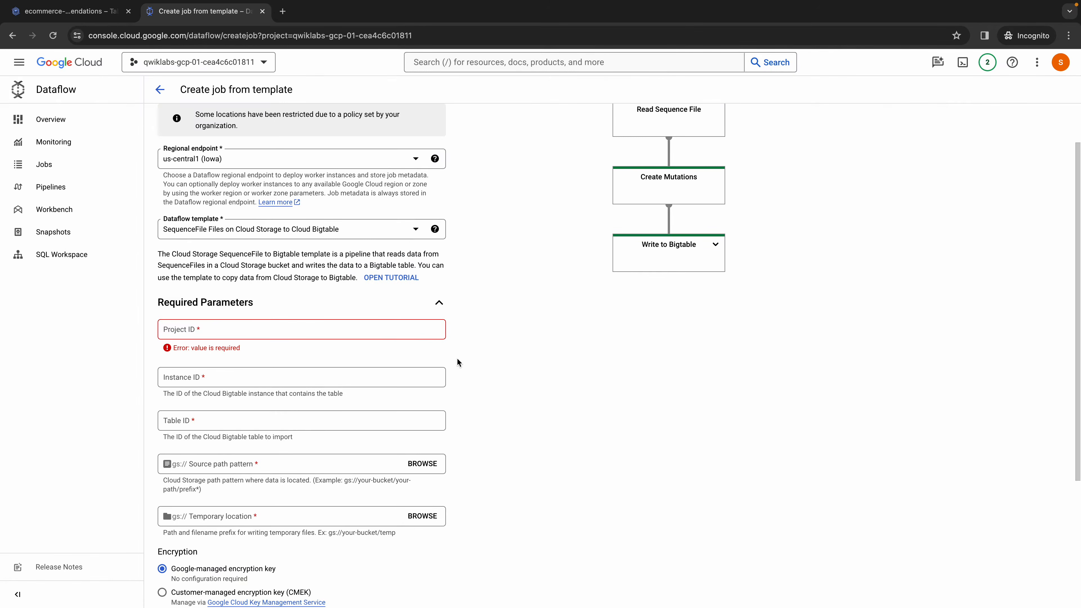
pyautogui.click(319, 329)
pyautogui.hotkey('ctrl', 'v')
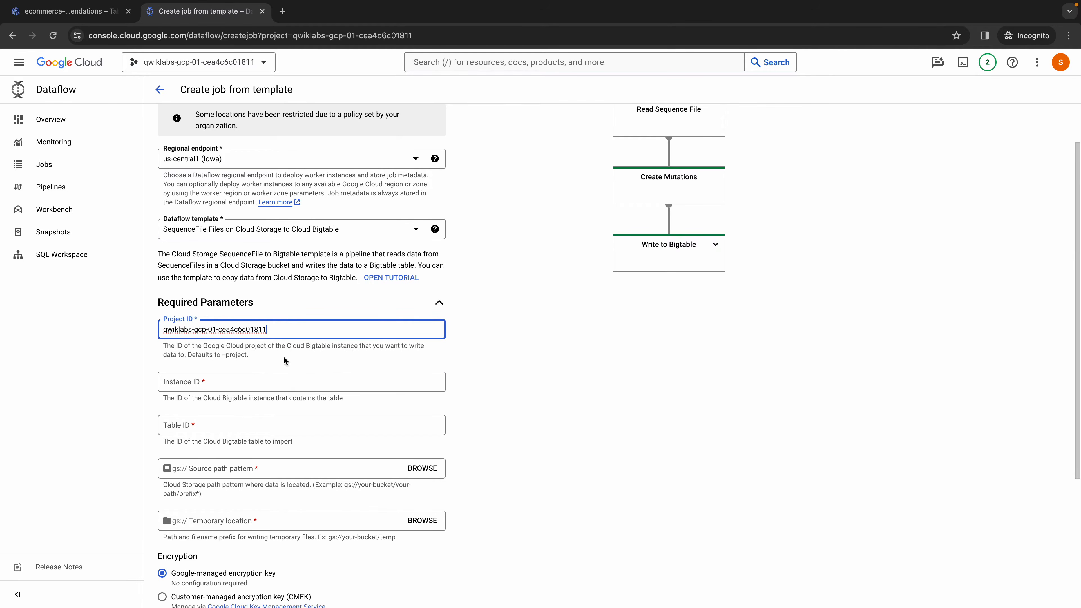
# - Set the job's required Instance ID to ecommerce-recommendations, copied from the Bigtable instance's overview
pyautogui.click(245, 385)
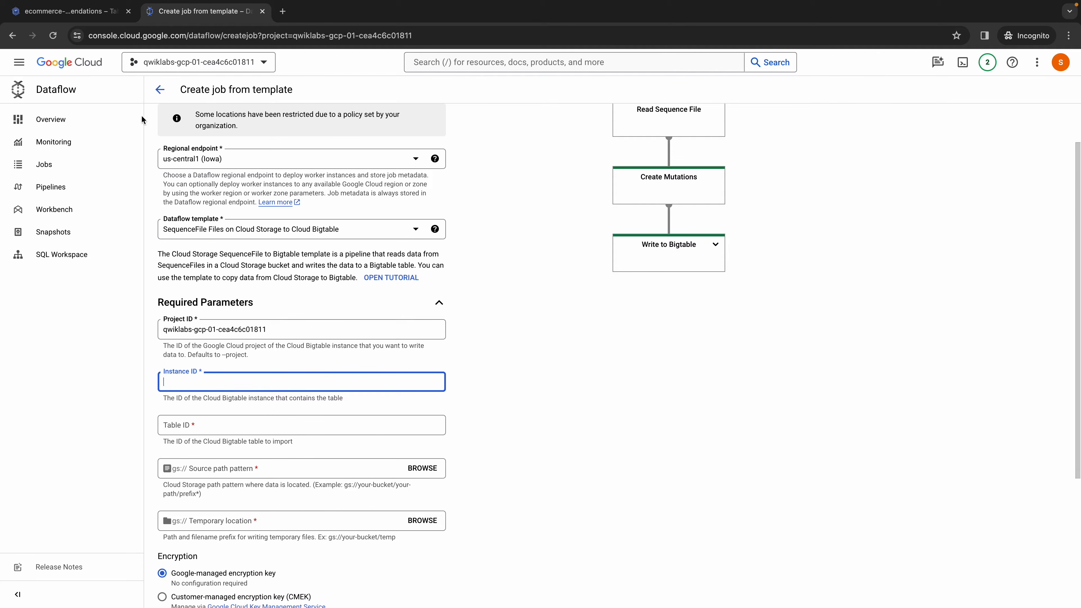
pyautogui.click(77, 16)
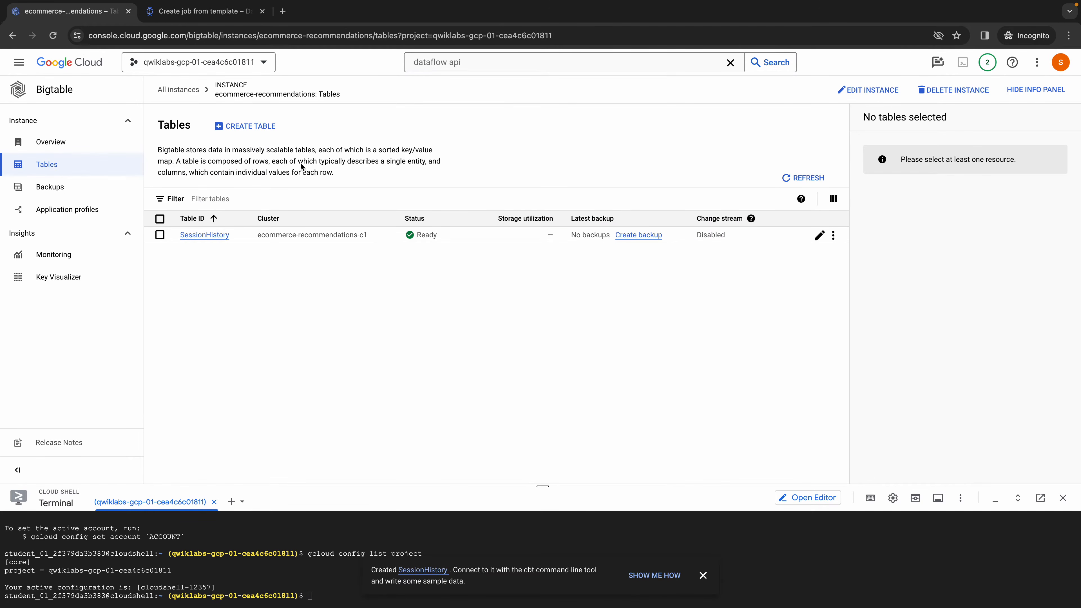
pyautogui.click(227, 92)
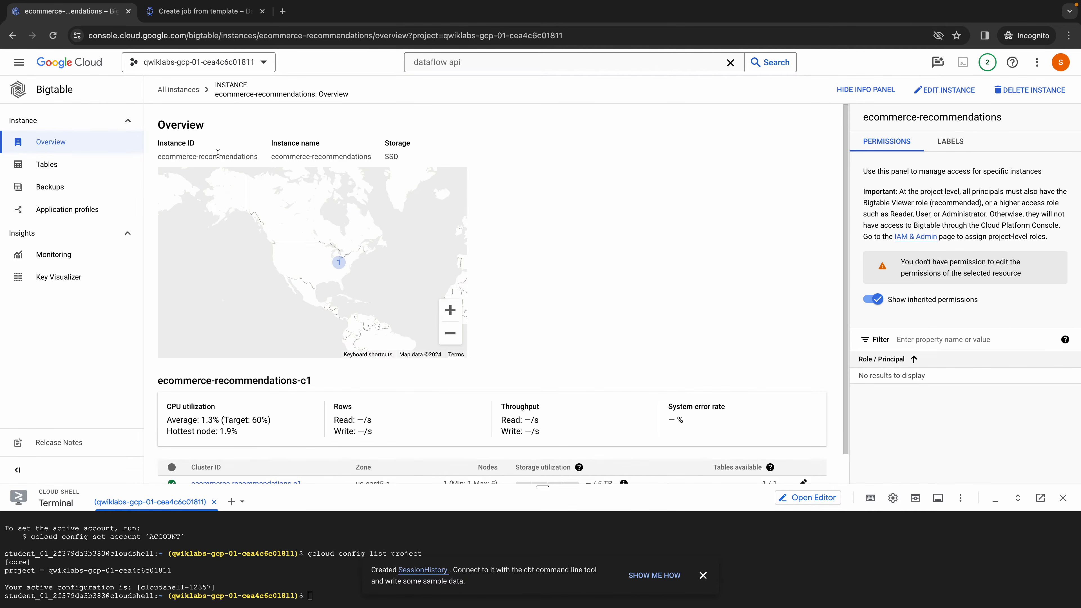
pyautogui.doubleClick(210, 157)
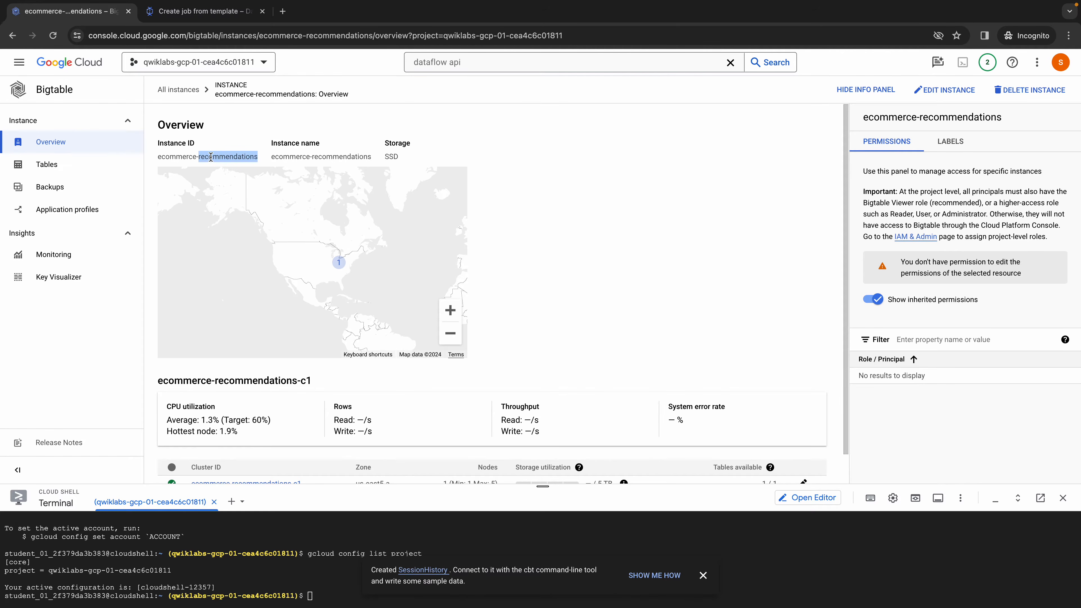
pyautogui.click(259, 162)
pyautogui.moveTo(259, 161); pyautogui.dragTo(155, 158)
pyautogui.hotkey('ctrl', 'c')
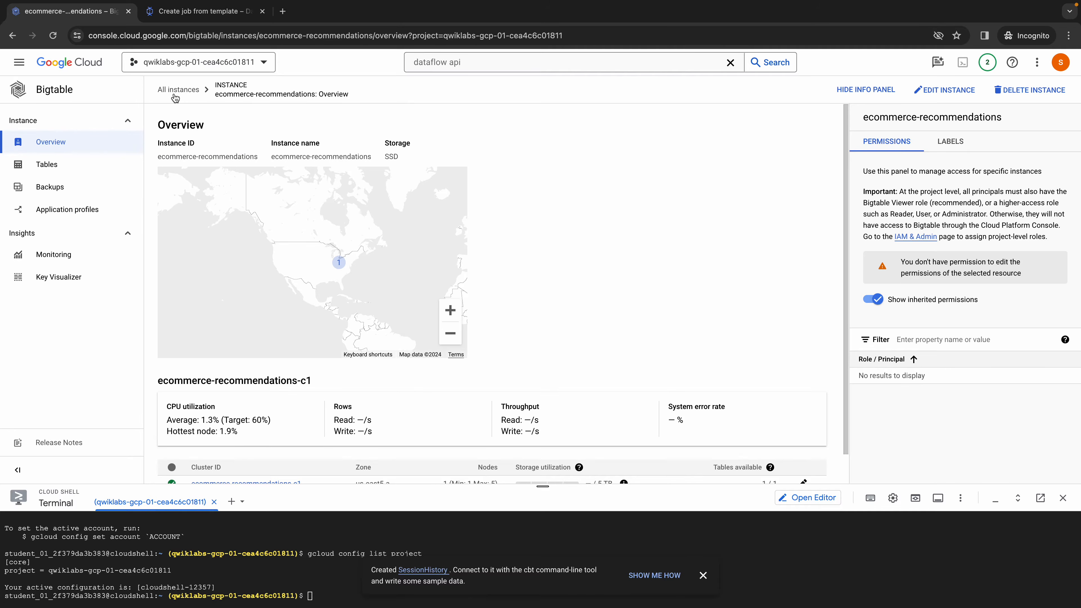
pyautogui.click(204, 11)
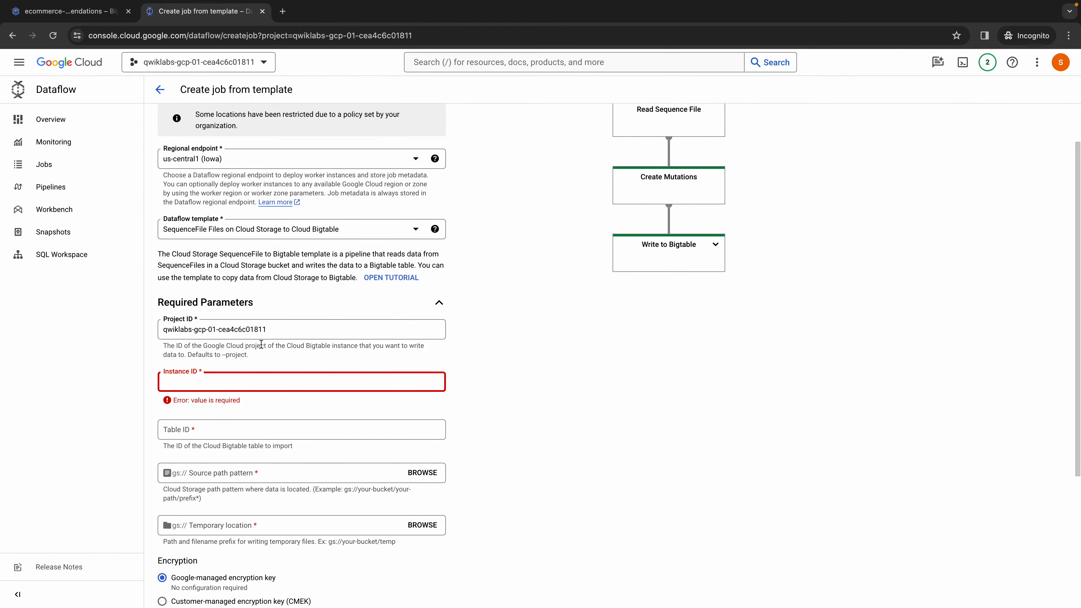
pyautogui.hotkey('ctrl', 'v')
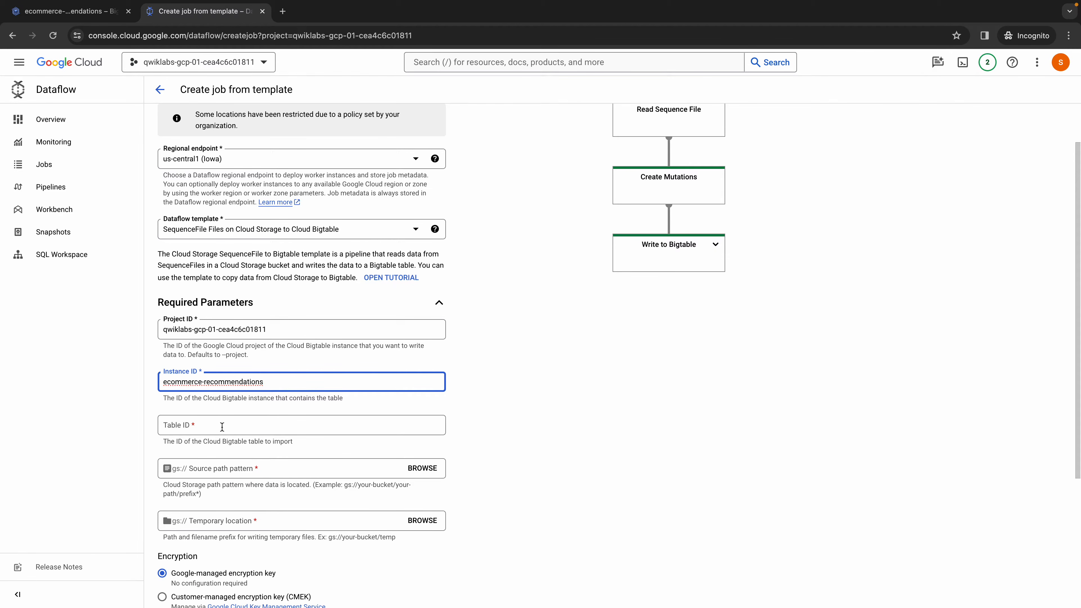
# - Set the job's required Table ID to SessionHistory, copied from the table's overview in Bigtable
pyautogui.click(222, 427)
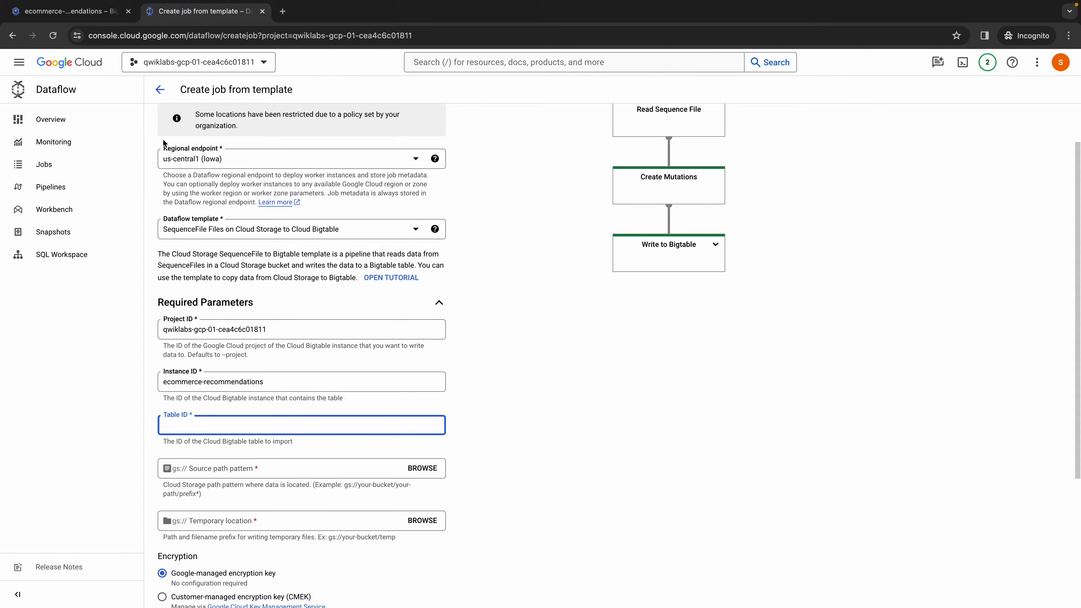
pyautogui.click(68, 11)
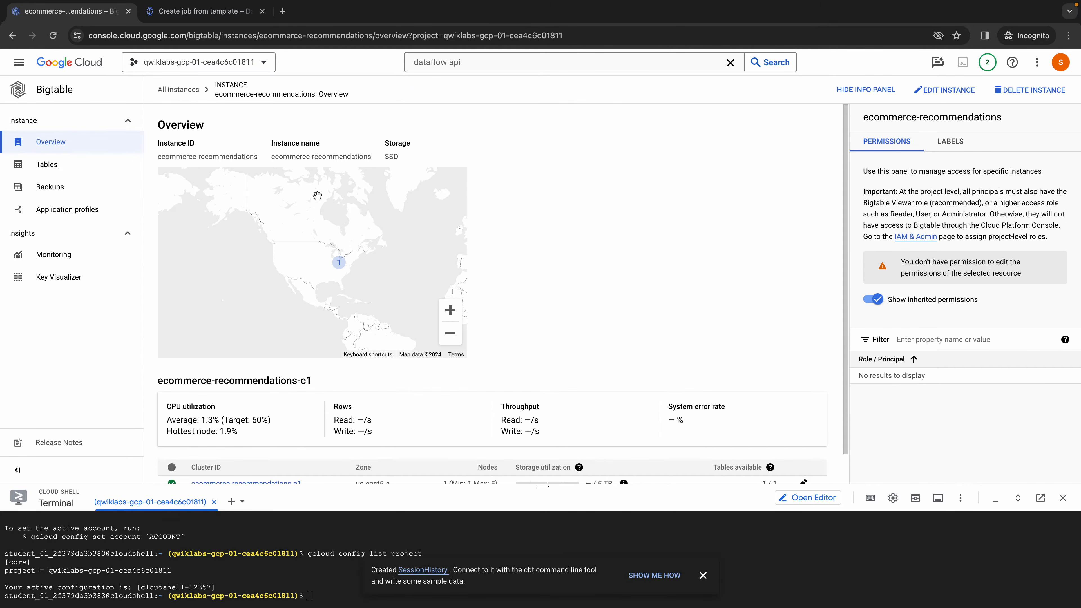
pyautogui.scroll(-1, 285, 336)
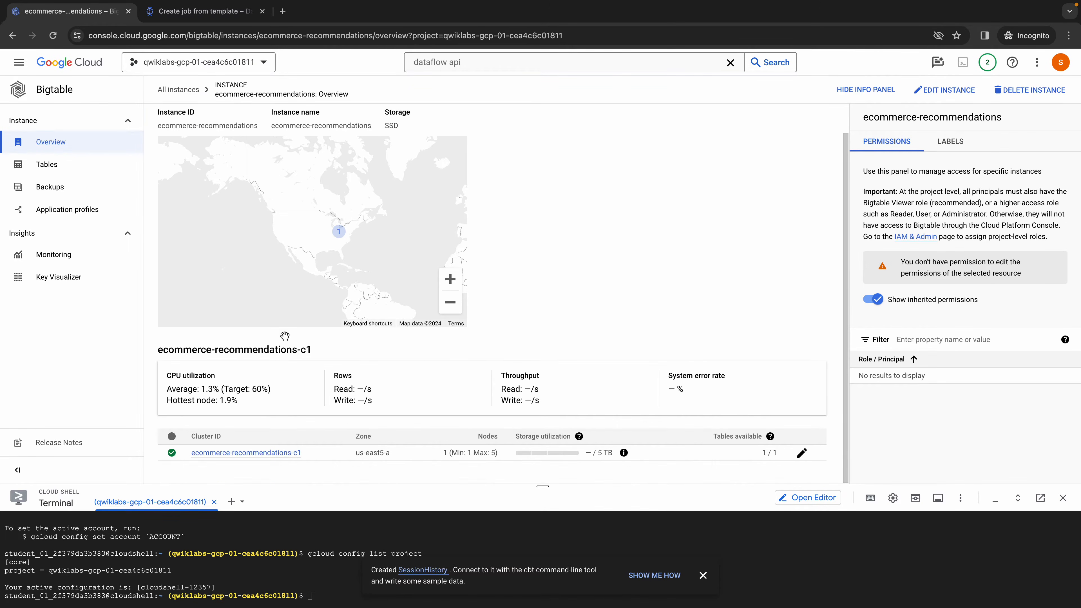
pyautogui.click(53, 168)
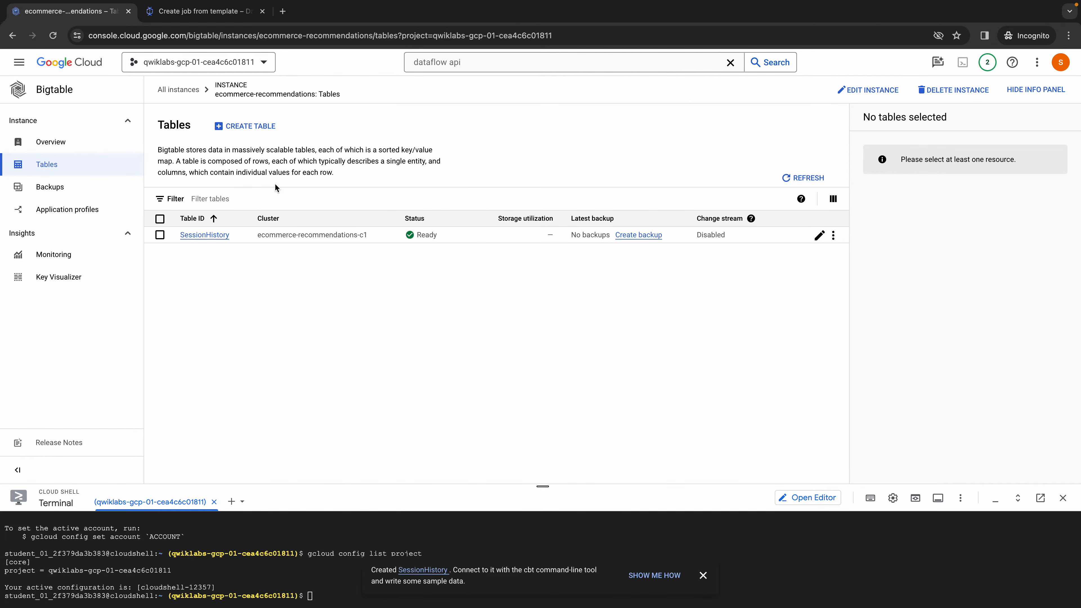
pyautogui.click(237, 236)
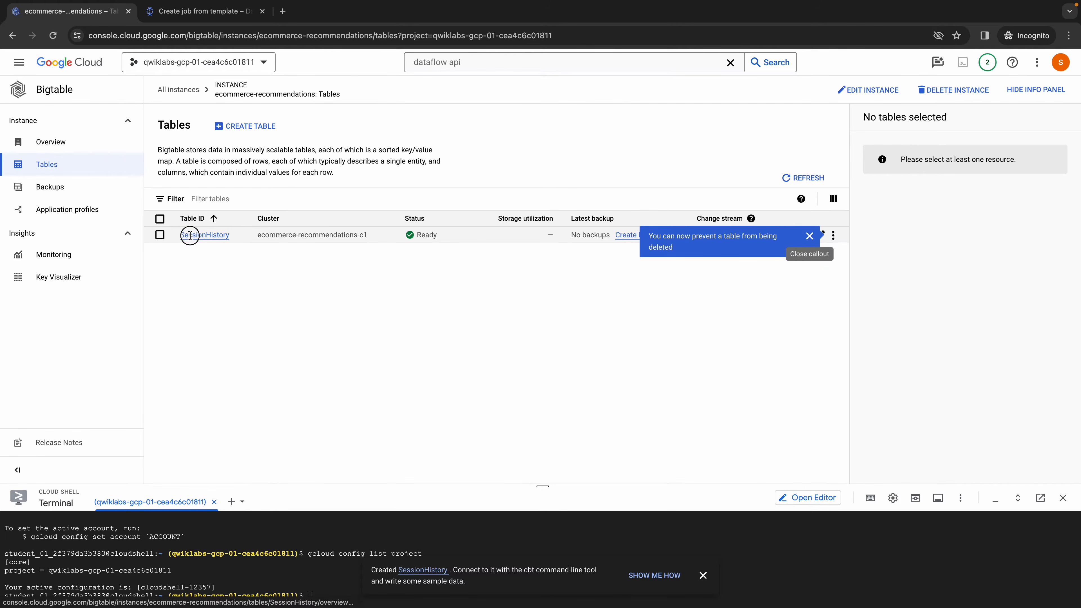
pyautogui.click(205, 235)
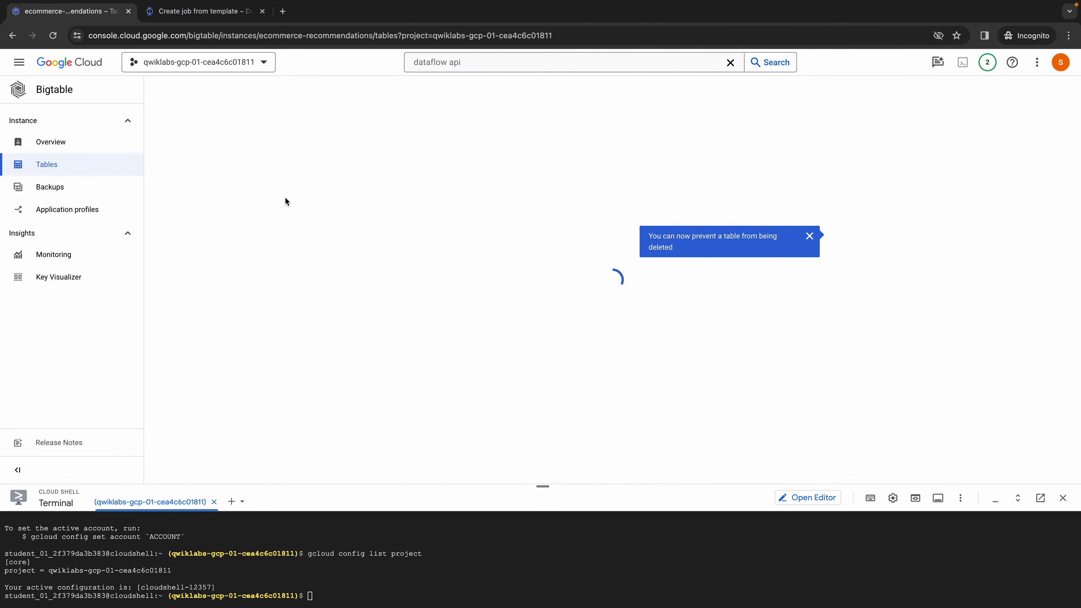
pyautogui.doubleClick(286, 144)
pyautogui.hotkey('ctrl', 'c')
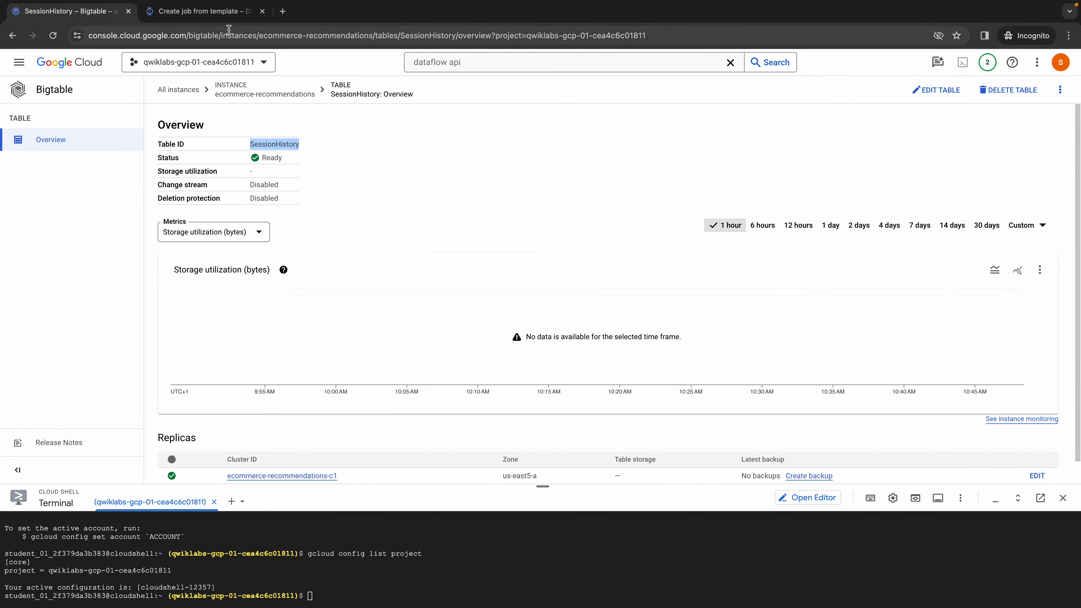
pyautogui.hotkey('ctrl', 'Tab')
pyautogui.hotkey('ctrl', 'v')
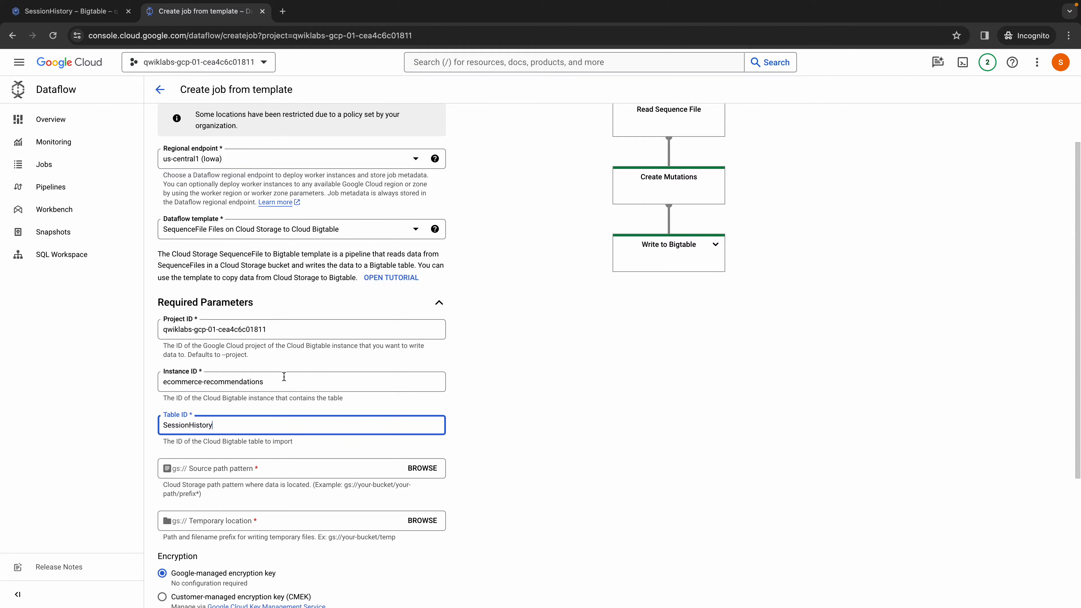
# - Set the source path pattern to cloud-training/OCBL377/retail-engagements-sales-00000-of-00001, copied from the lab instructions without the duplicate gs:// prefix
pyautogui.hotkey('ctrl', 'Left')
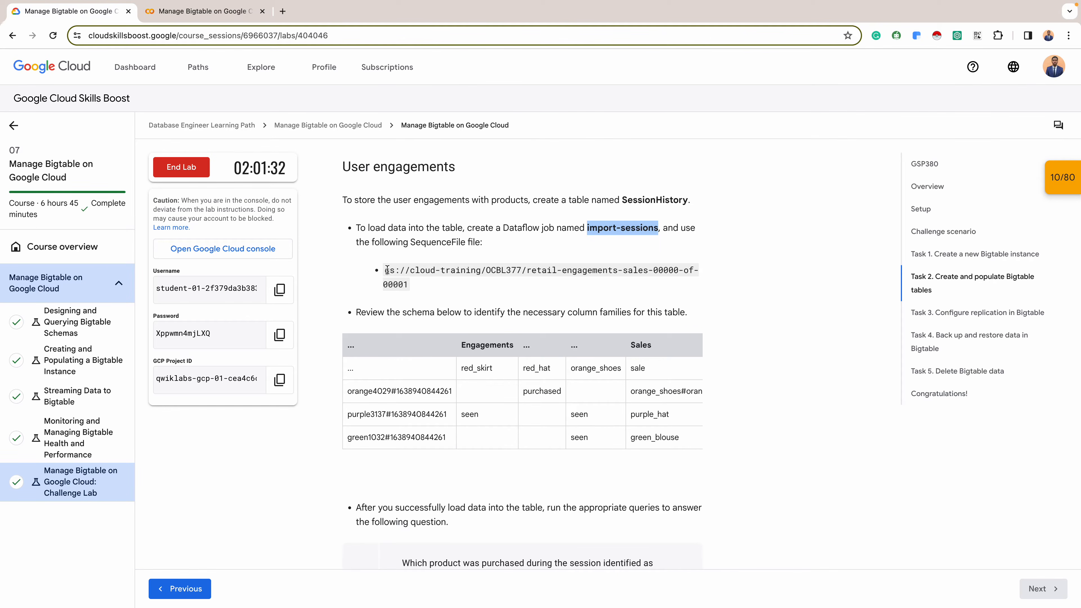
pyautogui.moveTo(384, 270); pyautogui.dragTo(411, 289)
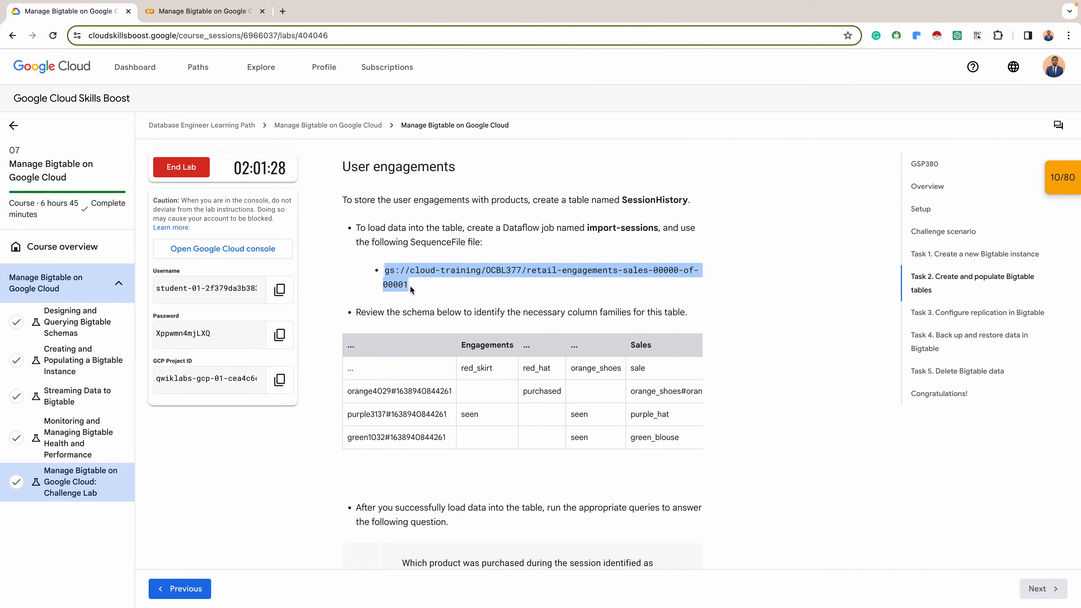
pyautogui.hotkey('ctrl', 'Right')
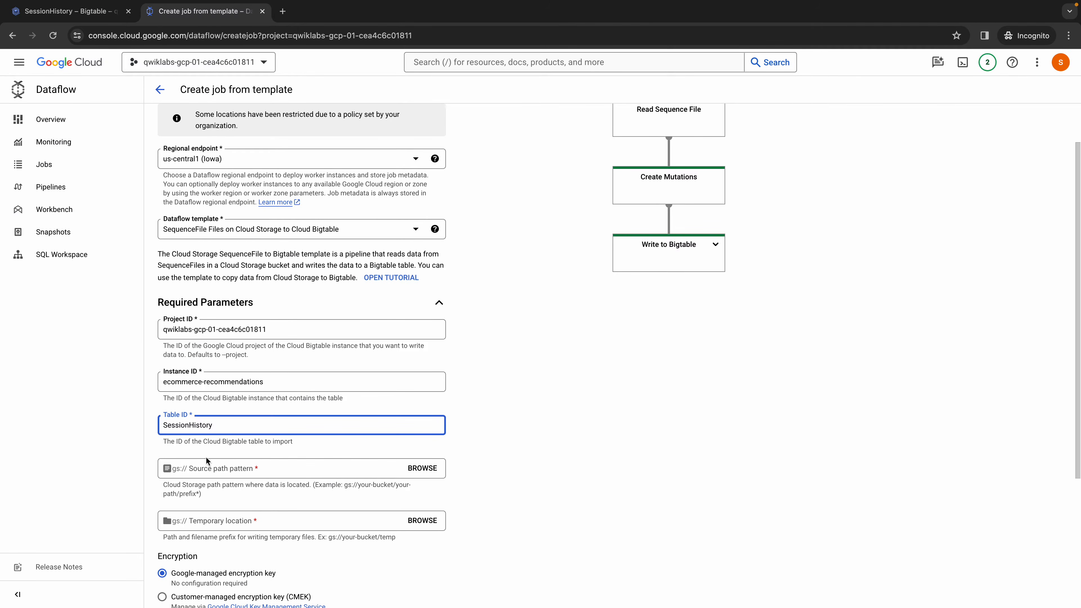
pyautogui.click(202, 470)
pyautogui.press('super+v')
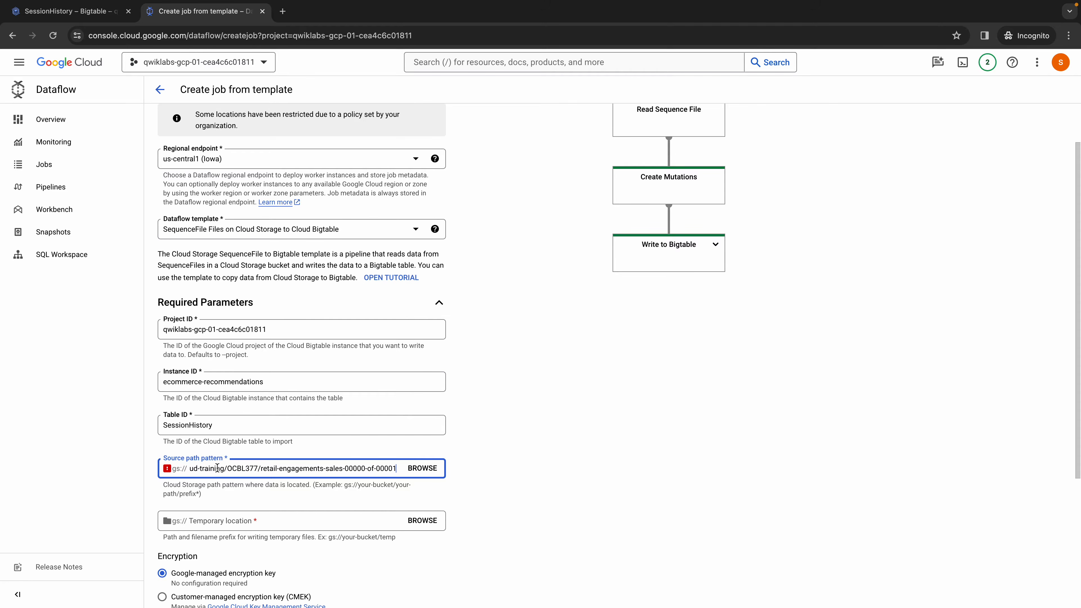
pyautogui.press('super+Left')
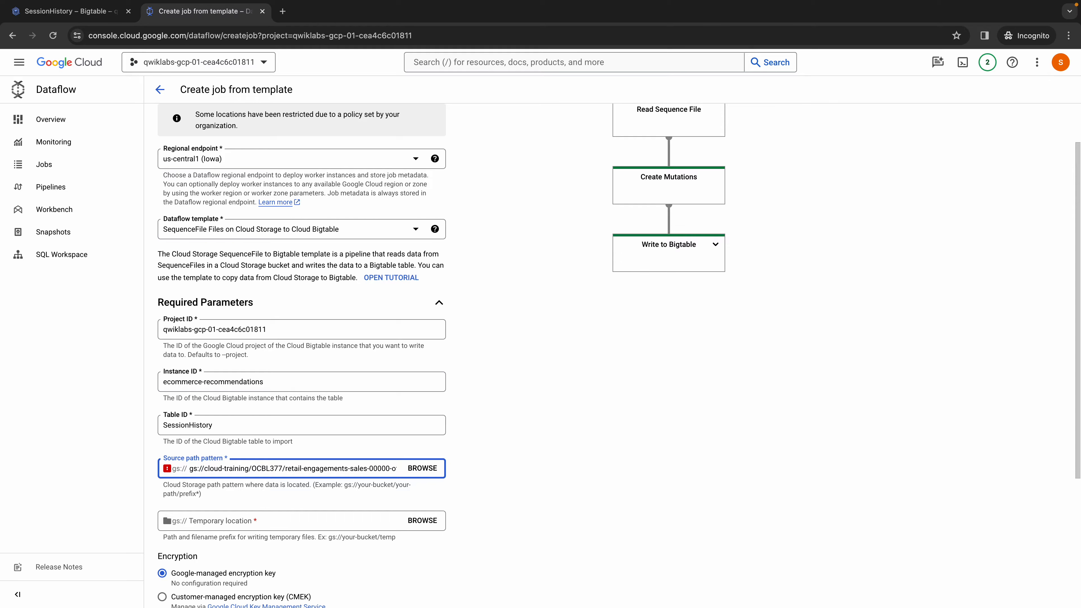
pyautogui.press('BackSpace')
pyautogui.press('BackSpace')
pyautogui.press('BackSpace')
pyautogui.press('BackSpace')
pyautogui.press('BackSpace')
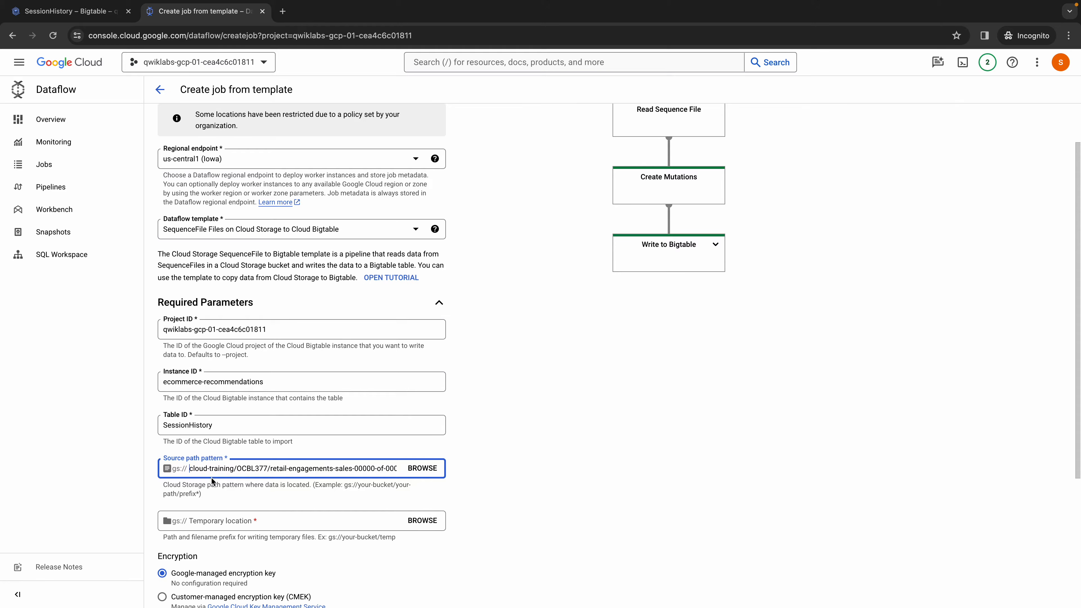
pyautogui.click(230, 499)
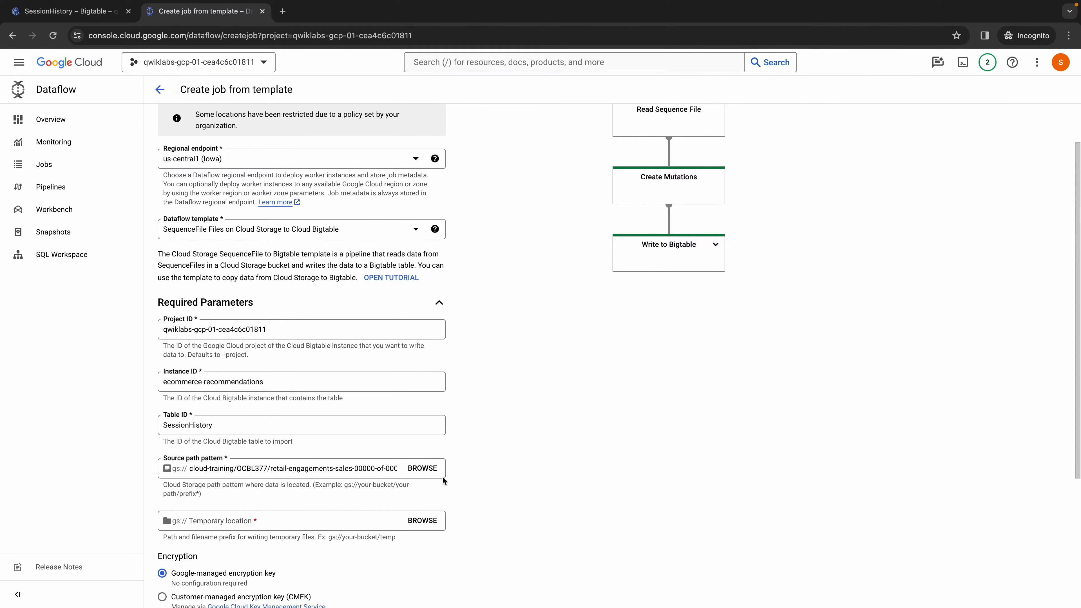
pyautogui.click(331, 467)
pyautogui.click(301, 496)
# - Open the Cloud Storage buckets page in a duplicate of the SessionHistory tab to prepare a temporary location for the job
pyautogui.click(308, 520)
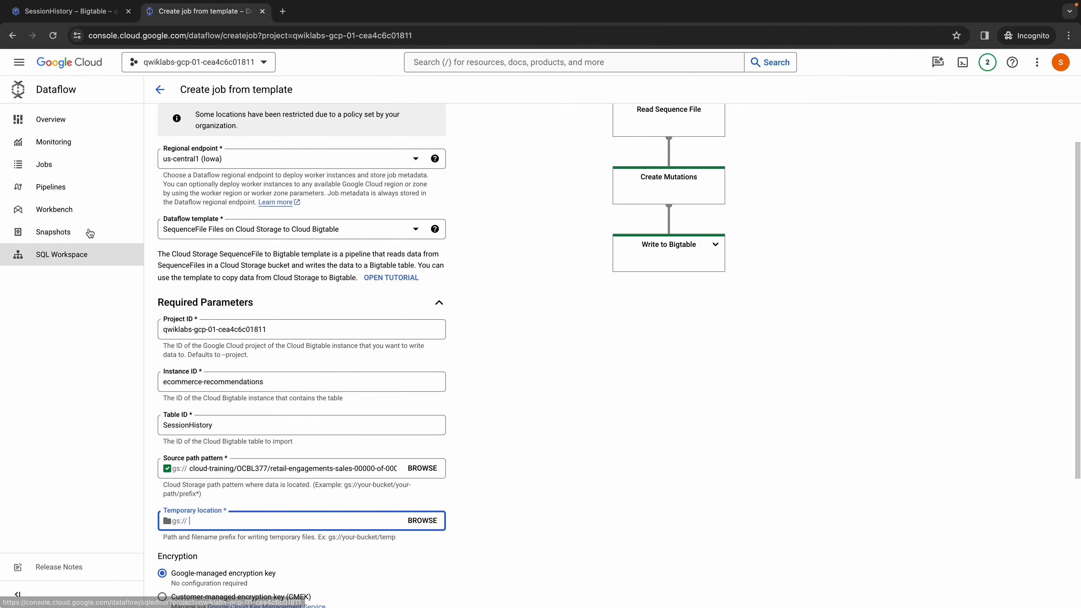
pyautogui.click(84, 19)
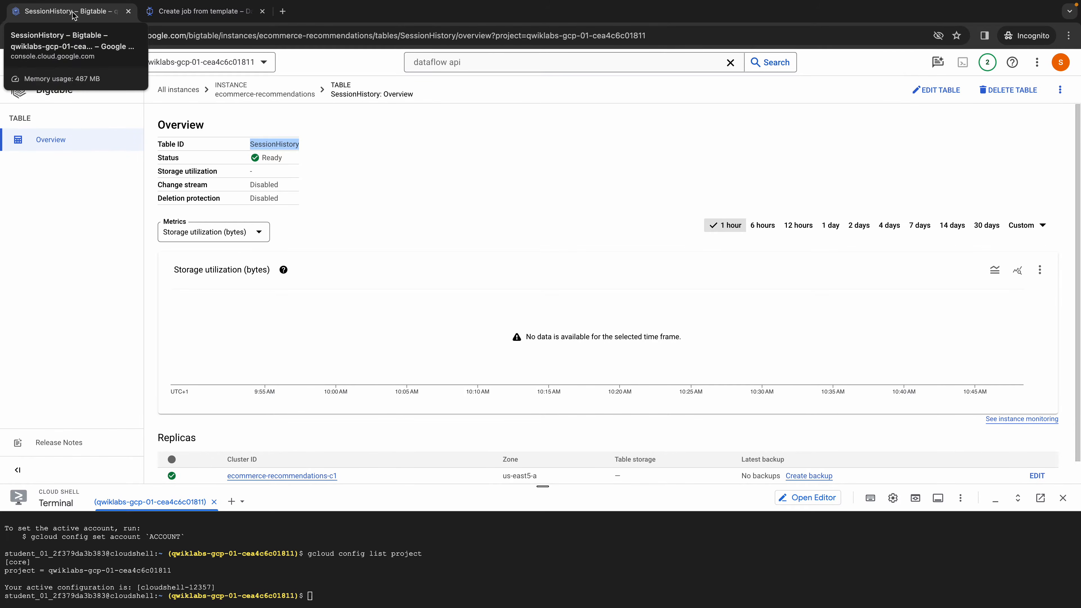
pyautogui.rightClick(86, 15)
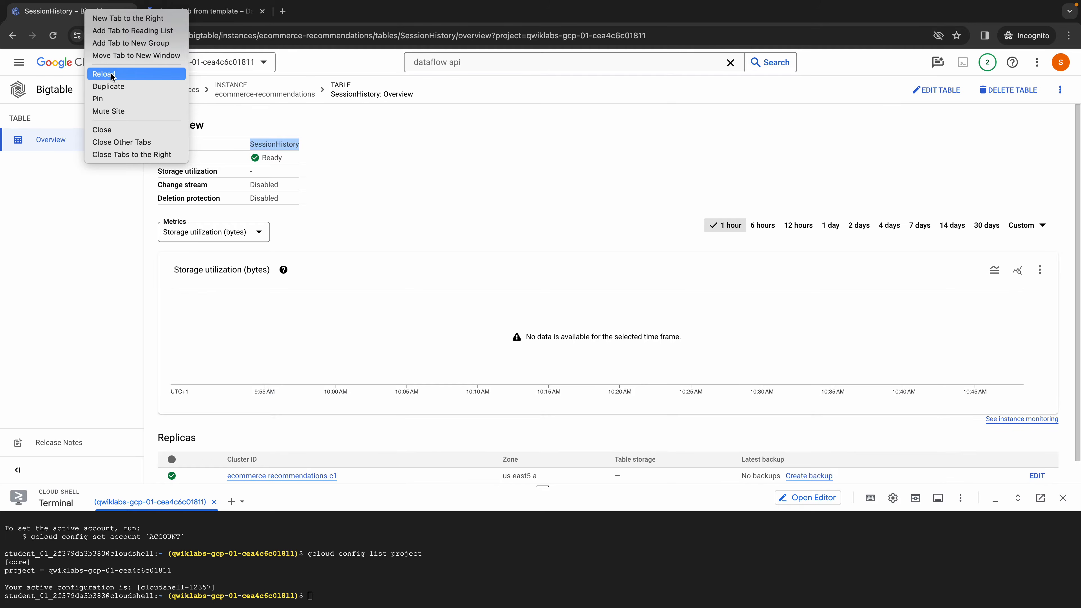
pyautogui.click(111, 84)
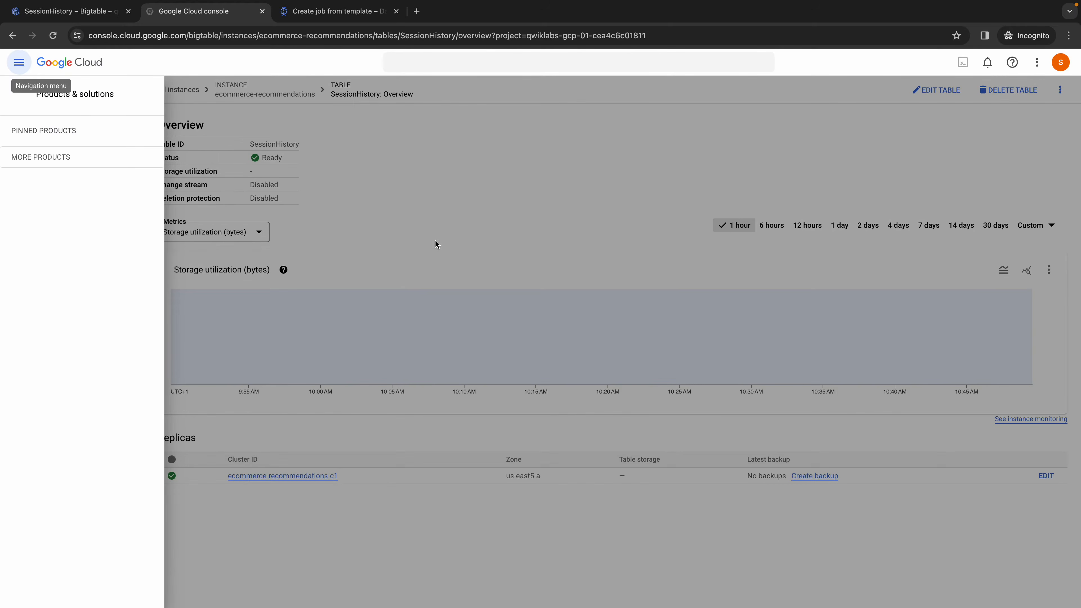
pyautogui.moveTo(77, 335)
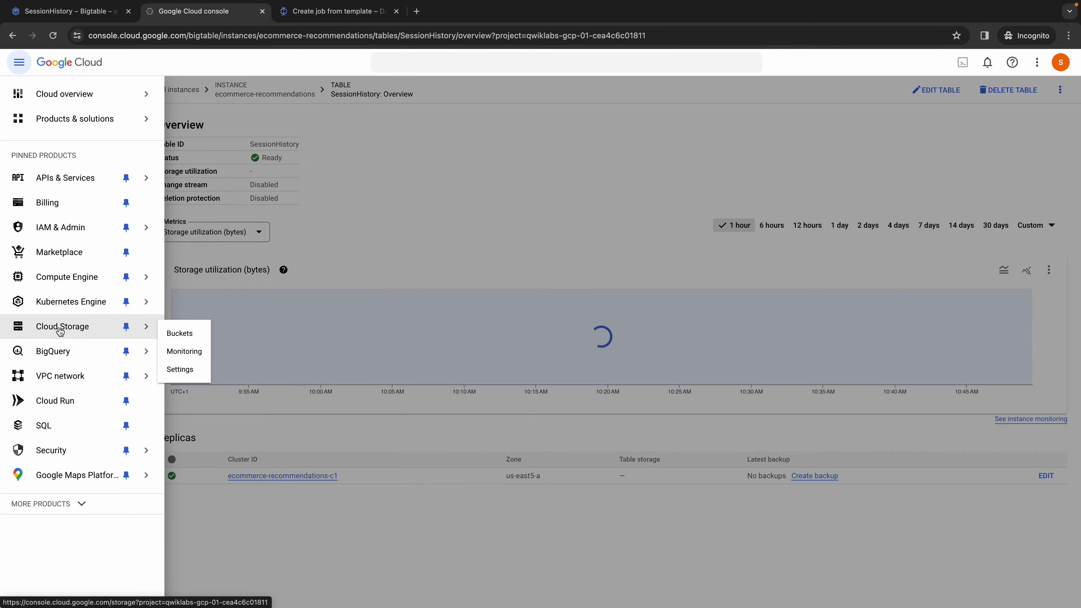
pyautogui.click(184, 335)
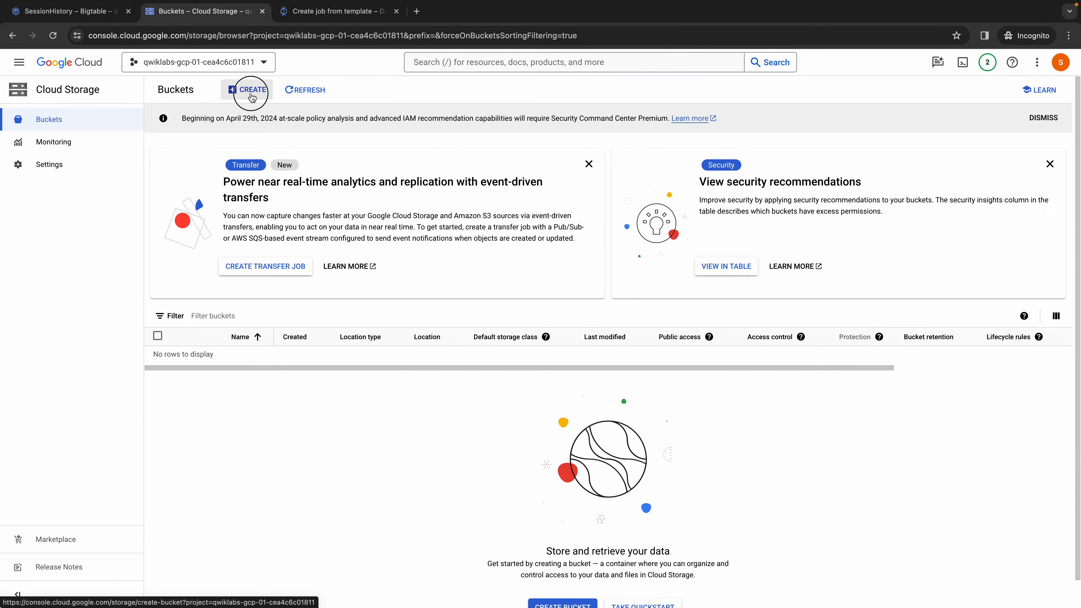
# - Start a new storage bucket and name it qwiklabs-gcp-01-cea4c6c01811, copied from the project picker
pyautogui.click(252, 97)
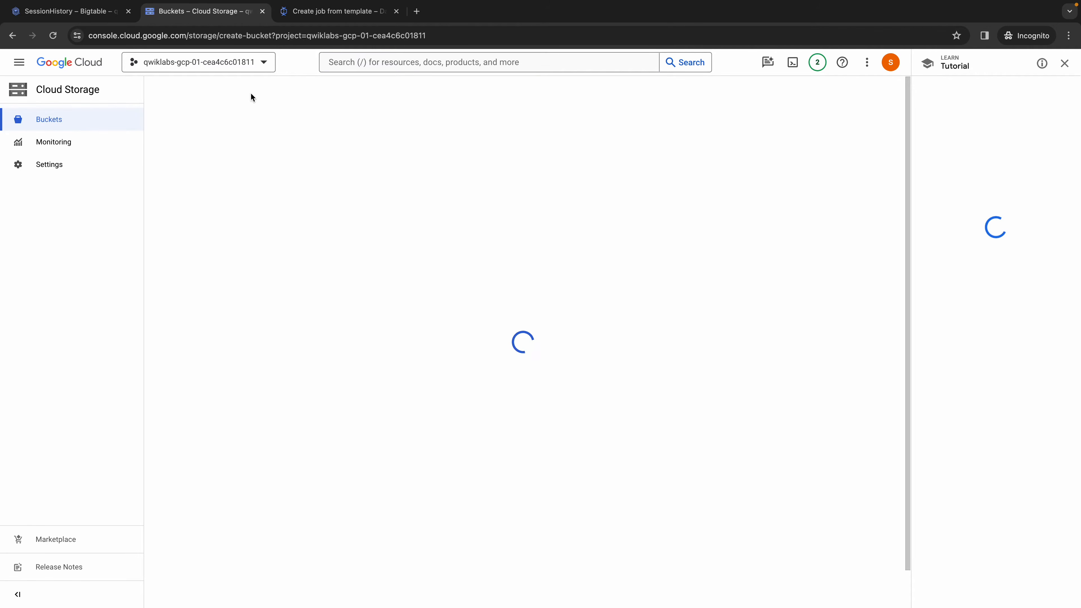
pyautogui.click(267, 62)
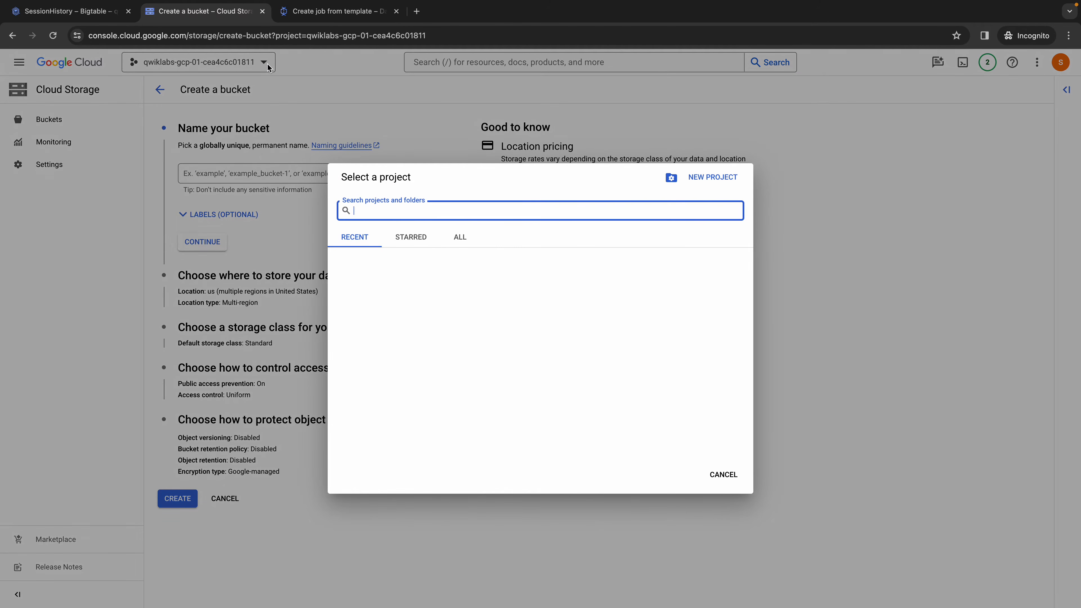
pyautogui.moveTo(579, 273); pyautogui.dragTo(688, 276)
pyautogui.hotkey('ctrl', 'c')
pyautogui.click(719, 476)
pyautogui.click(336, 176)
pyautogui.hotkey('ctrl', 'v')
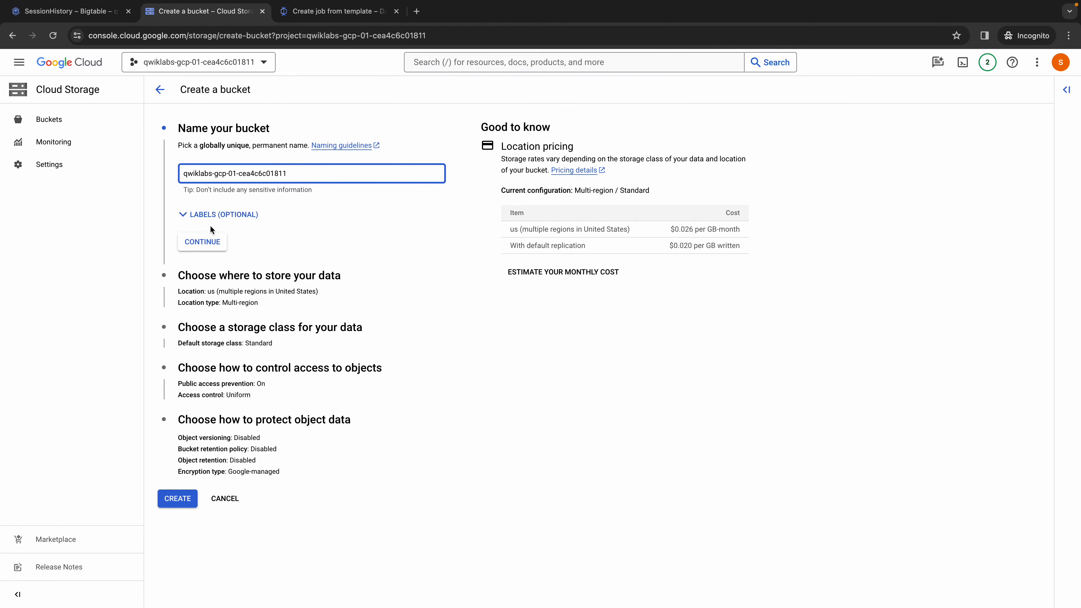
# - Create the bucket with the us multi-region location, Standard storage class, default access and protection settings, and public access prevention enforced
pyautogui.click(207, 246)
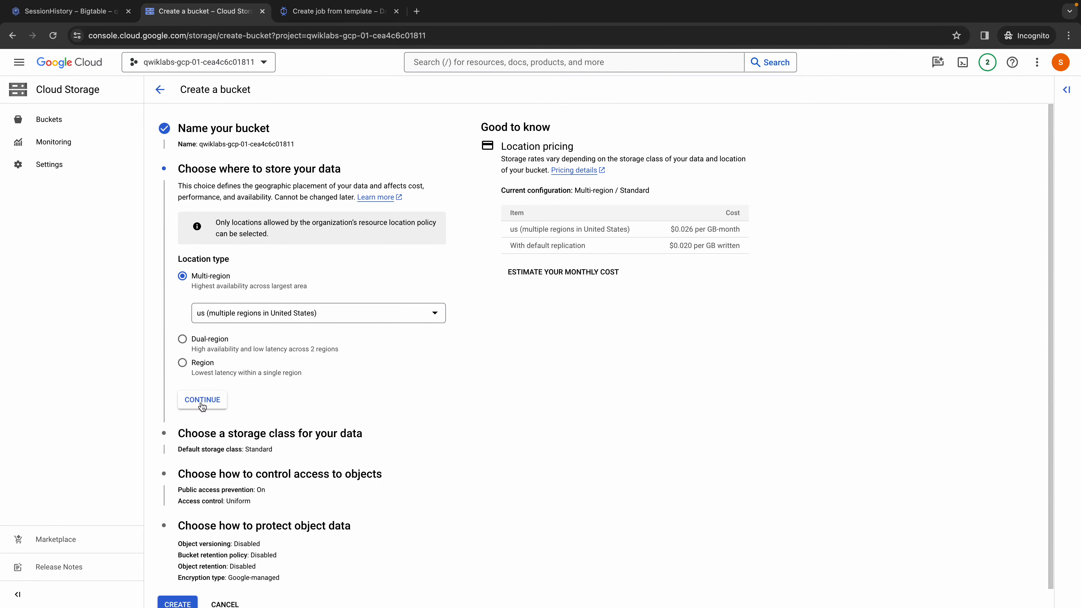
pyautogui.click(192, 402)
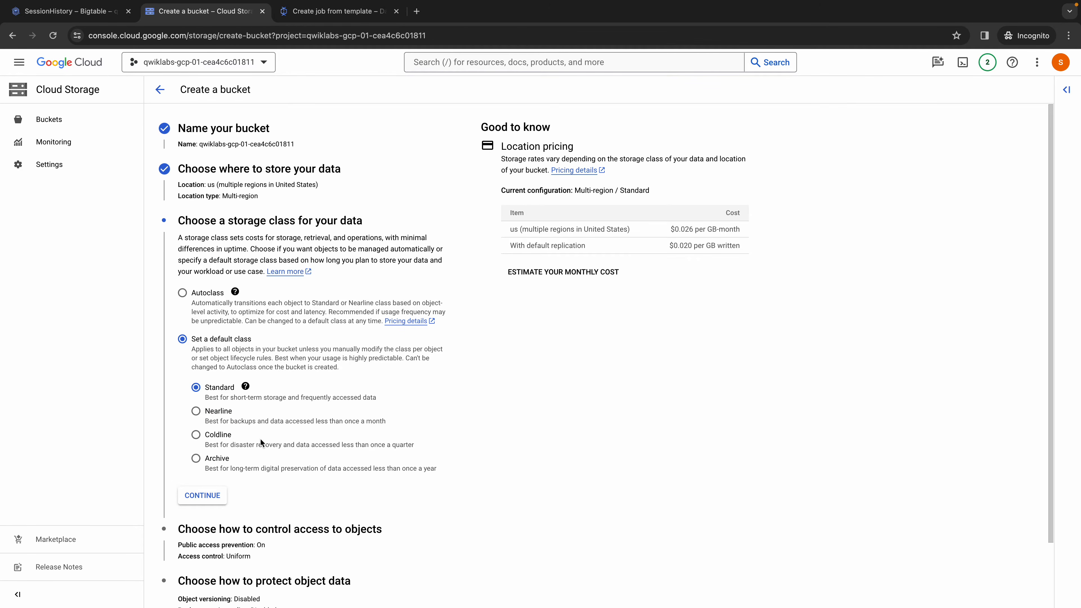
pyautogui.click(206, 499)
pyautogui.click(205, 453)
pyautogui.click(171, 510)
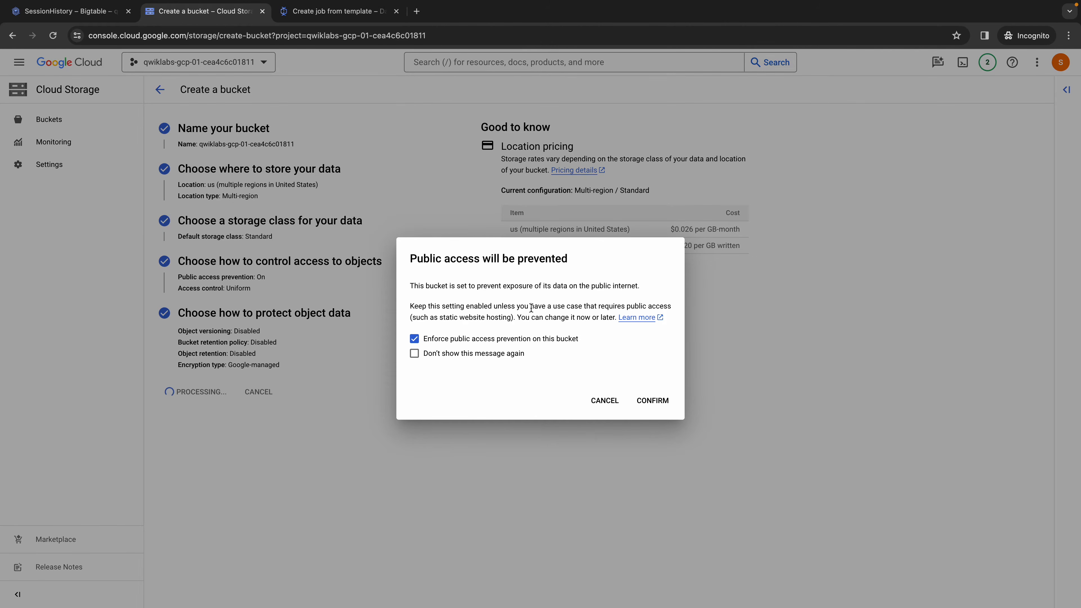
pyautogui.click(665, 407)
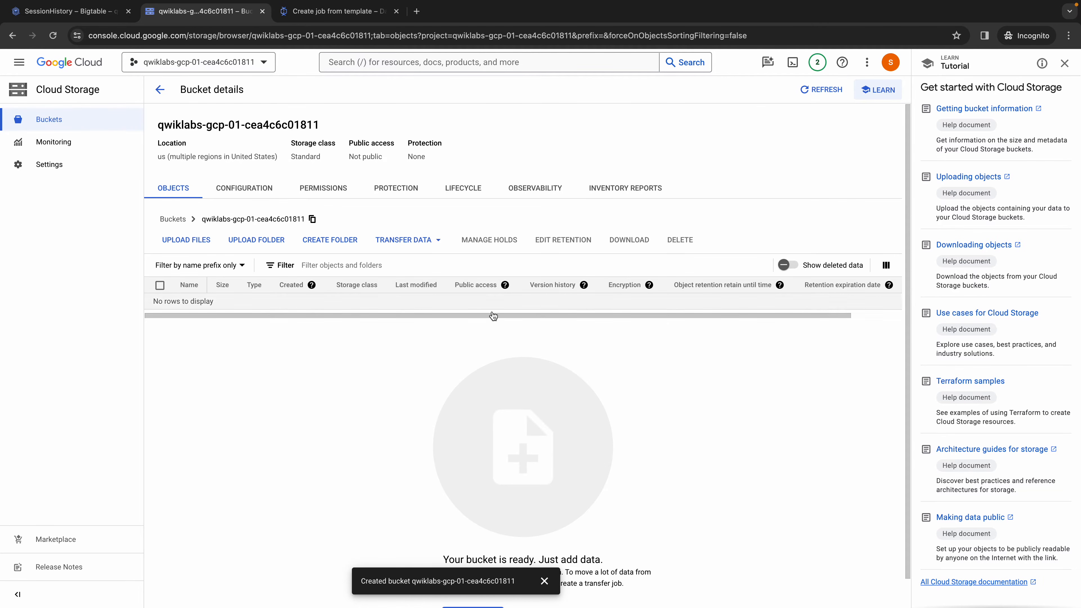
# - Set the Dataflow job's temporary location to the new bucket's path, qwiklabs-gcp-01-cea4c6c01811/temp
pyautogui.click(345, 12)
pyautogui.click(423, 522)
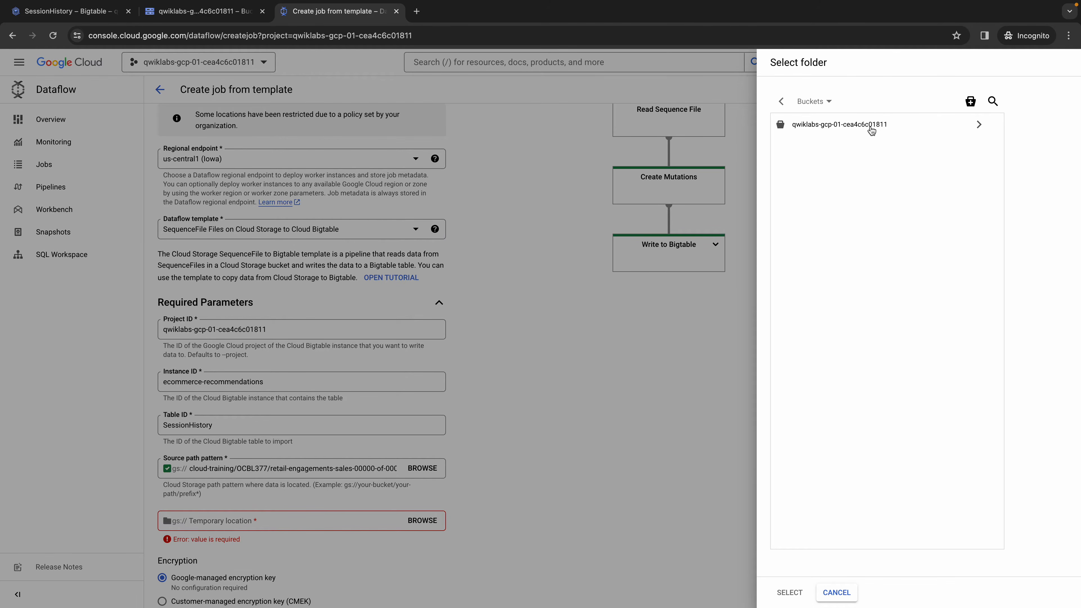
pyautogui.click(871, 128)
pyautogui.click(786, 590)
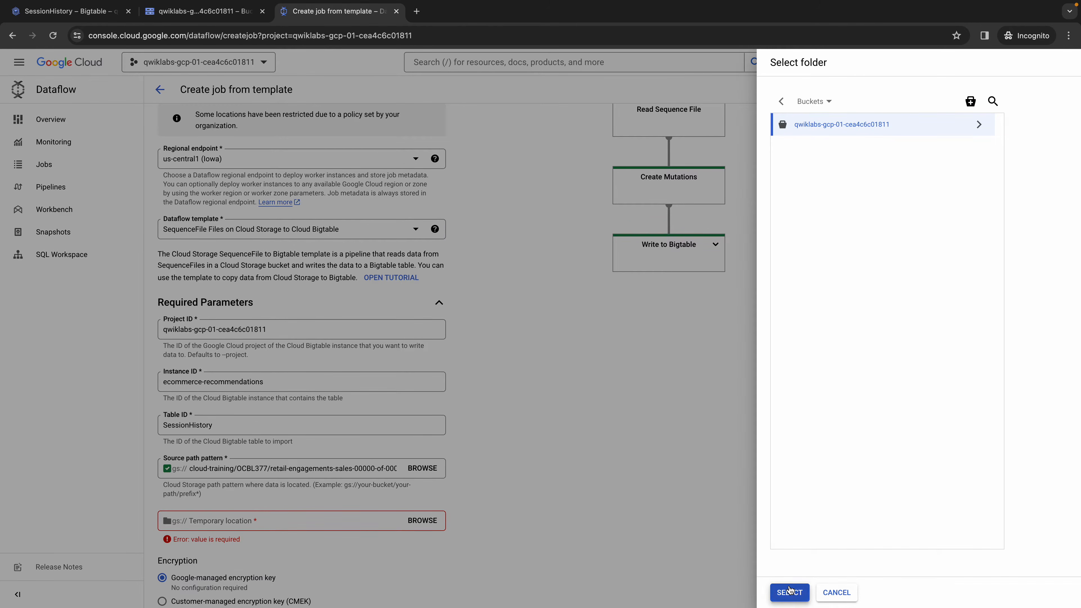
pyautogui.click(321, 513)
pyautogui.write('/temp')
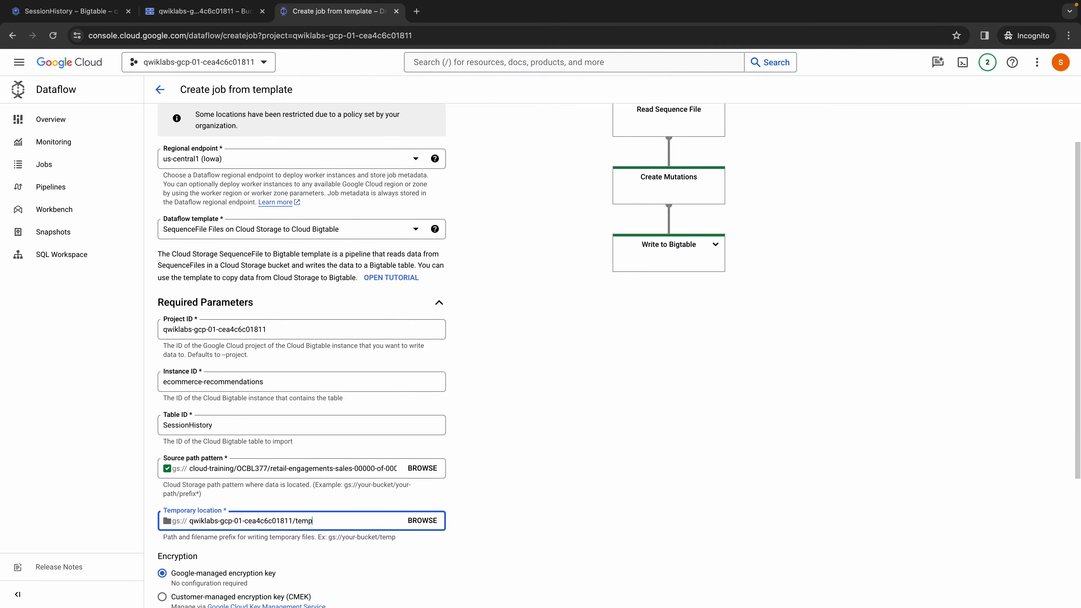
pyautogui.click(425, 545)
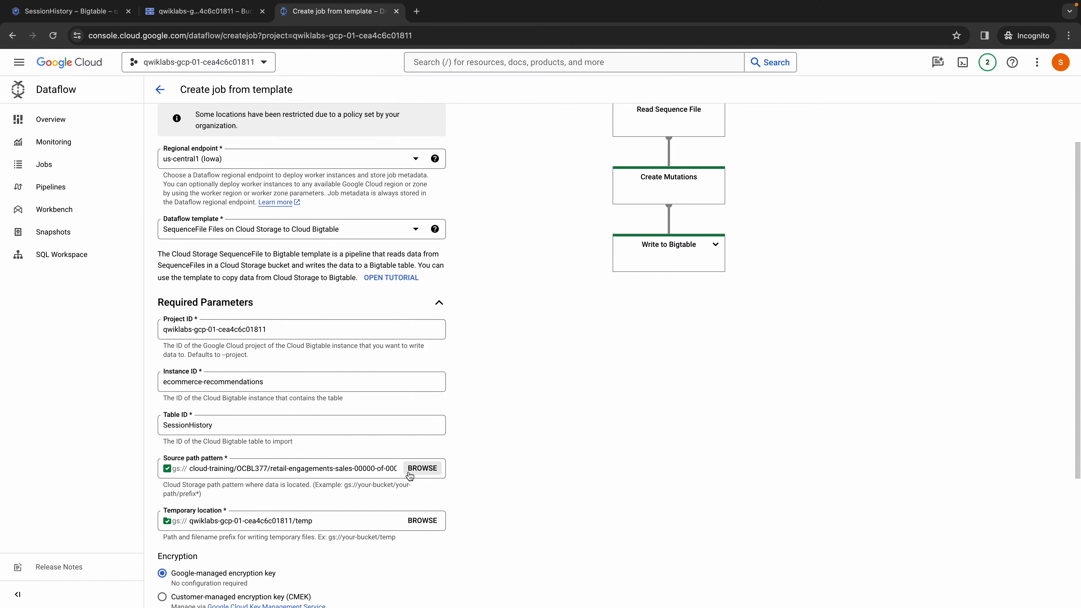
# - Download retail-engagements-sales-00000-of-00001 from its public storage.googleapis.com URL in the cloud-training/OCBL377 path, using the Colab notebook's URL pattern
pyautogui.click(423, 468)
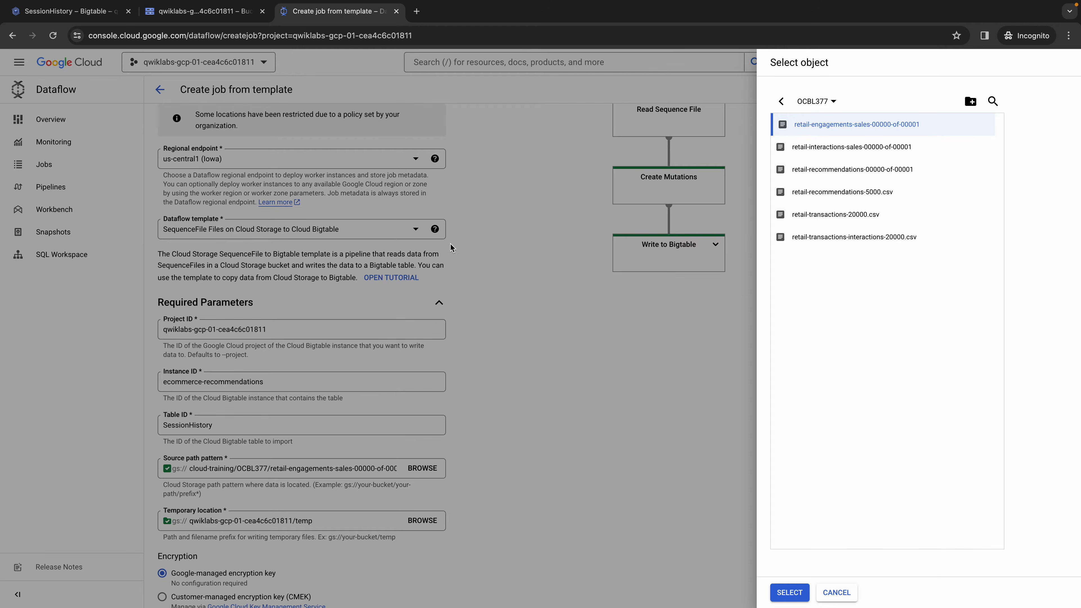
pyautogui.hotkey('ctrl', 'Left')
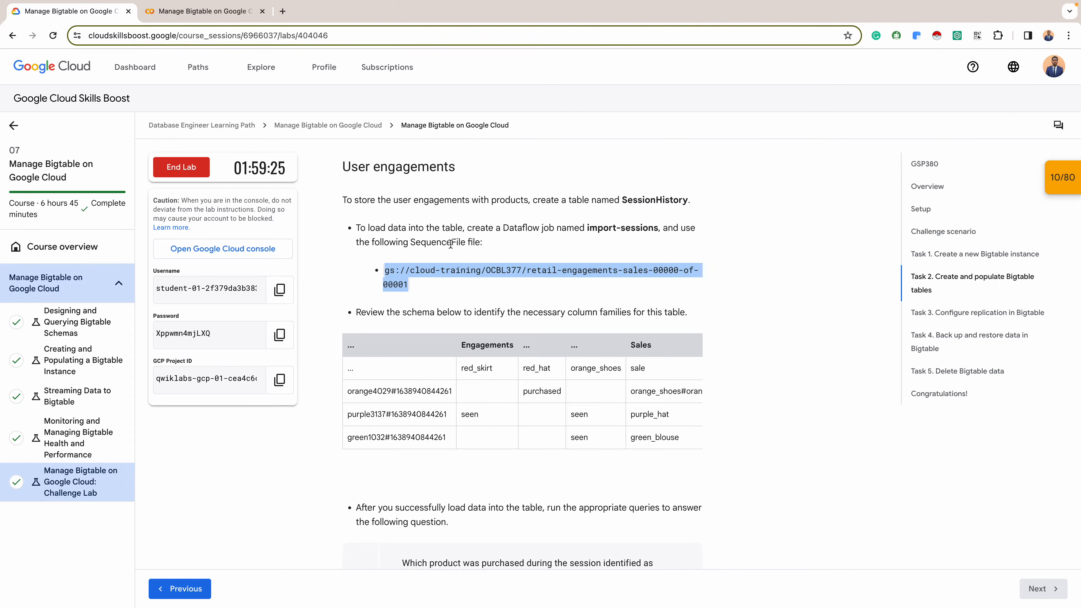
pyautogui.click(217, 17)
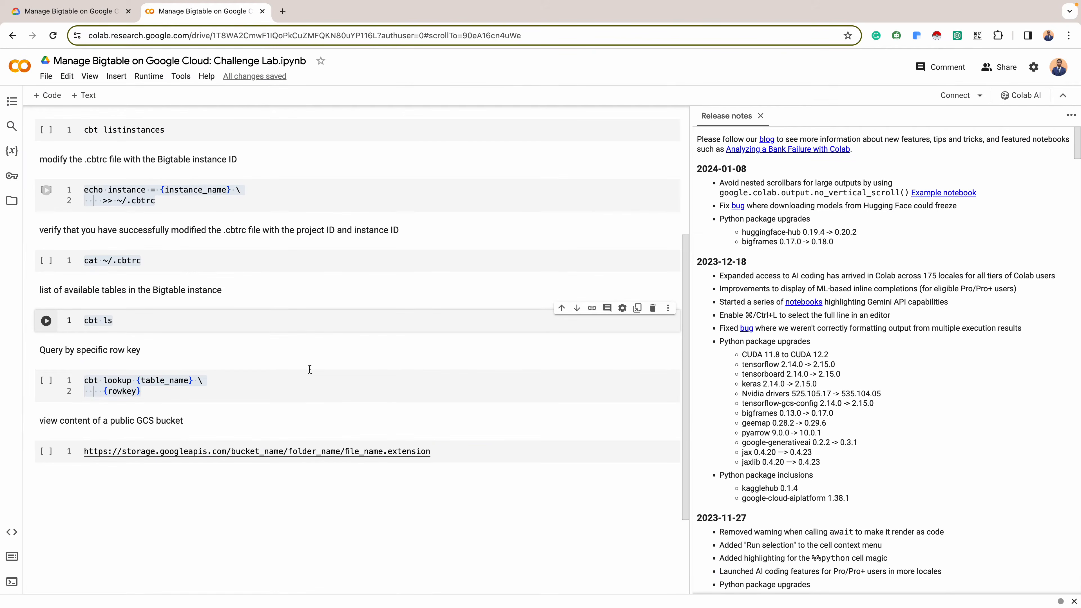
pyautogui.moveTo(430, 452); pyautogui.dragTo(84, 431)
pyautogui.hotkey('ctrl', 't')
pyautogui.hotkey('ctrl', 'v')
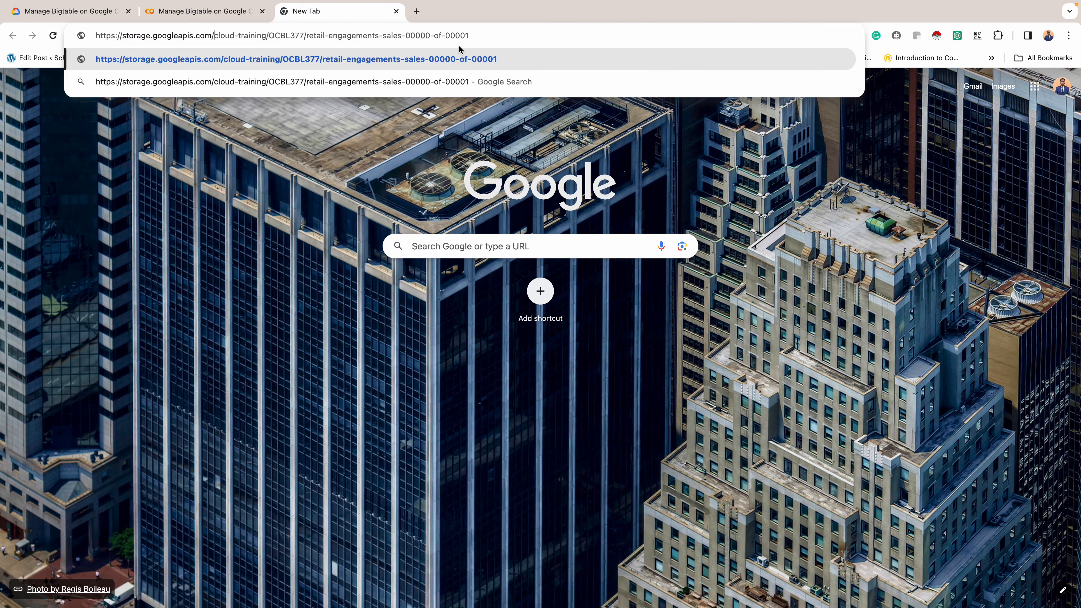
pyautogui.press('Return')
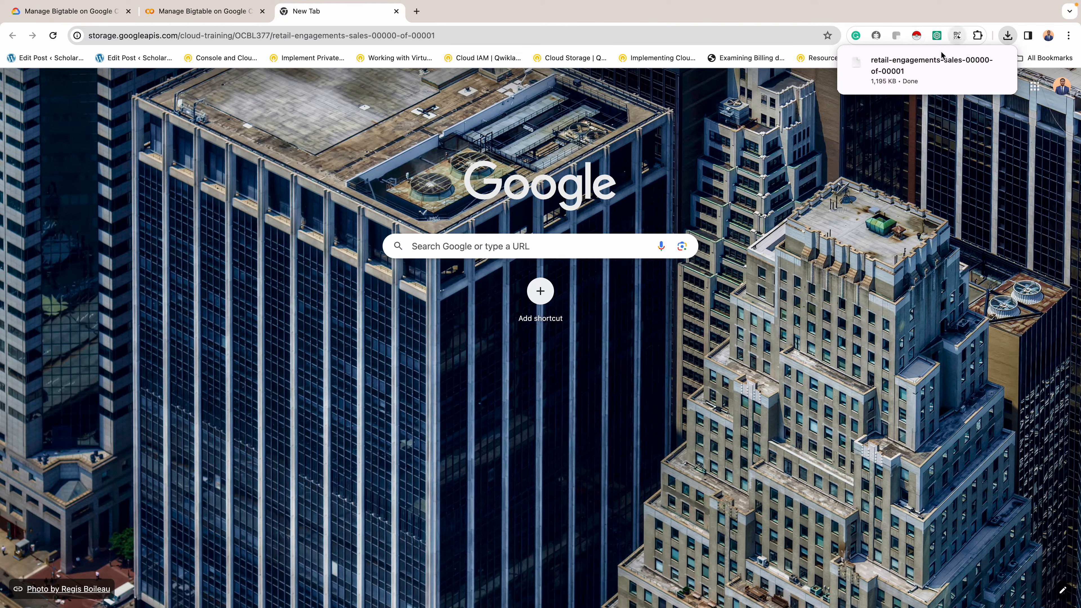
# - Open the downloaded retail-engagements-sales file in TextEdit and examine whether its contents are readable
pyautogui.moveTo(929, 79)
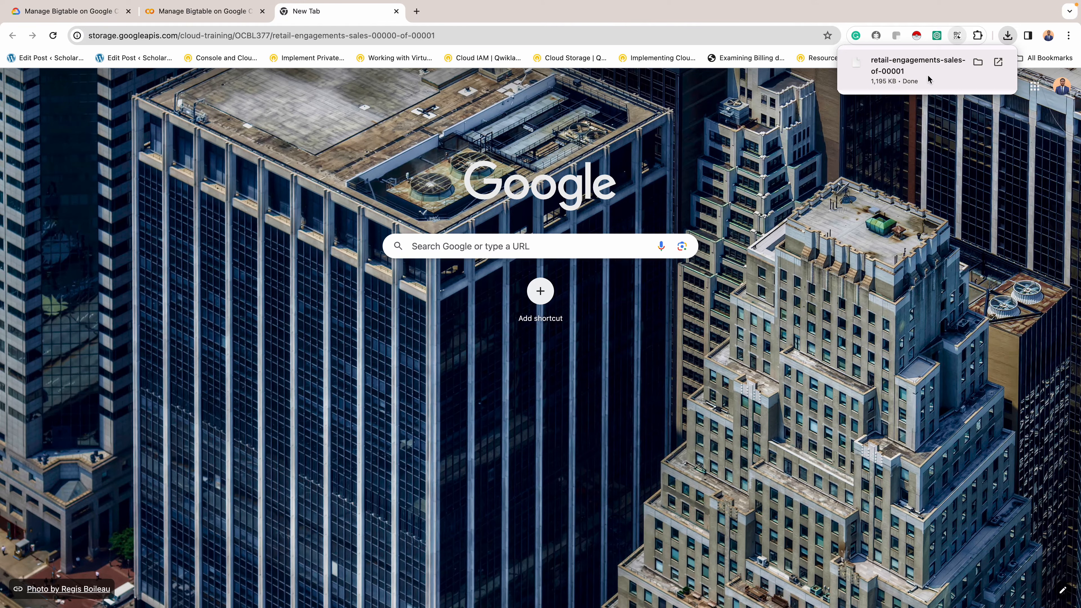
pyautogui.click(909, 74)
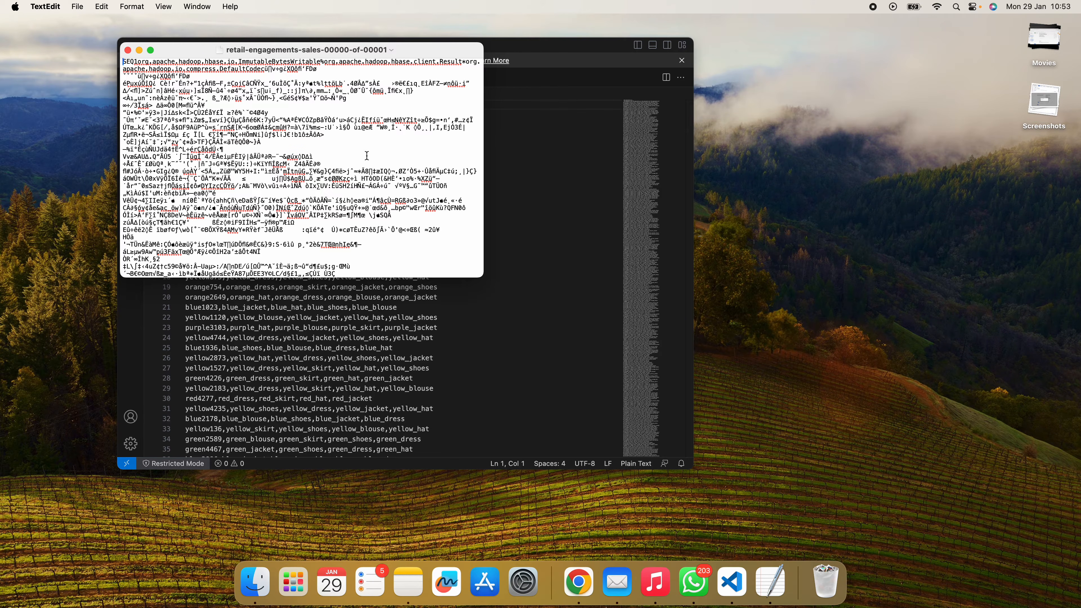
pyautogui.scroll(-5, 247, 127)
pyautogui.scroll(5, 247, 127)
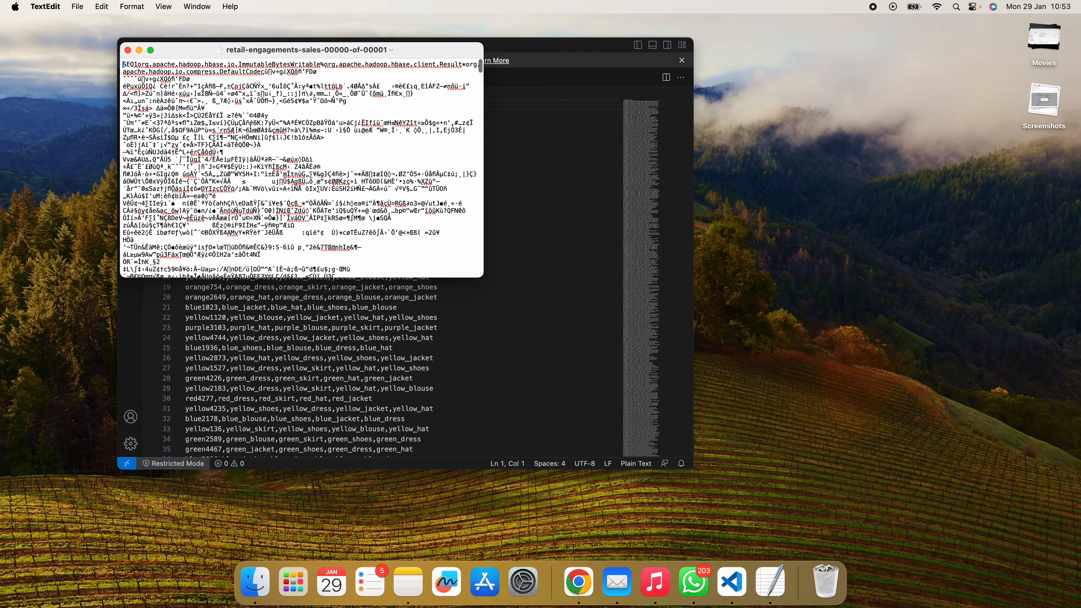
pyautogui.scroll(-10, 251, 133)
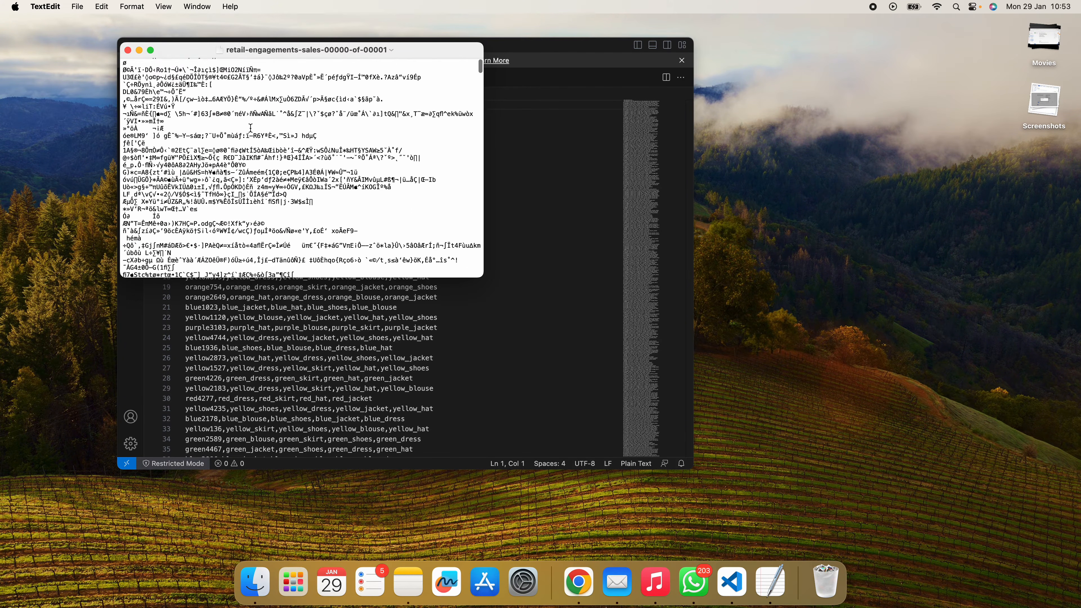
pyautogui.scroll(5, 251, 128)
pyautogui.scroll(5, 192, 132)
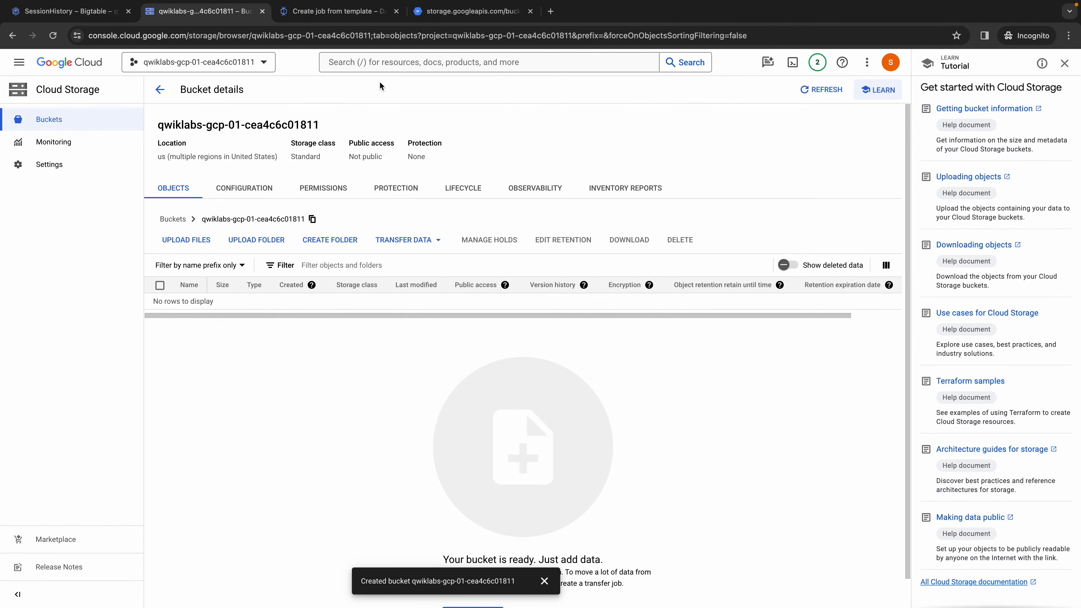
# - Return to the Dataflow job form and browse for retail-recommendations-5000.csv in OCBL377 as the source path pattern
pyautogui.click(331, 13)
pyautogui.click(421, 468)
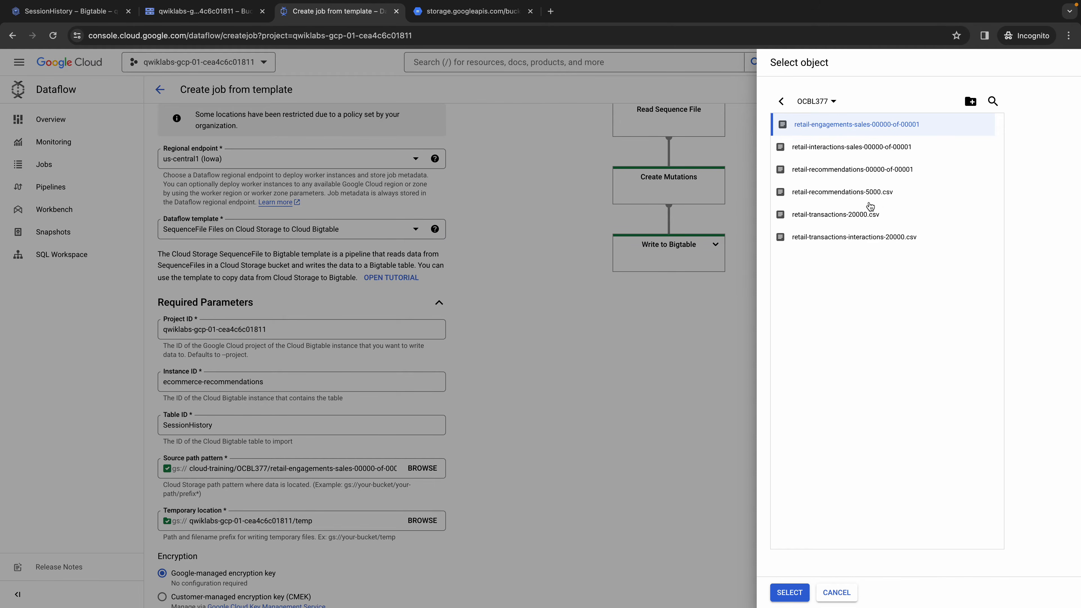
pyautogui.click(890, 197)
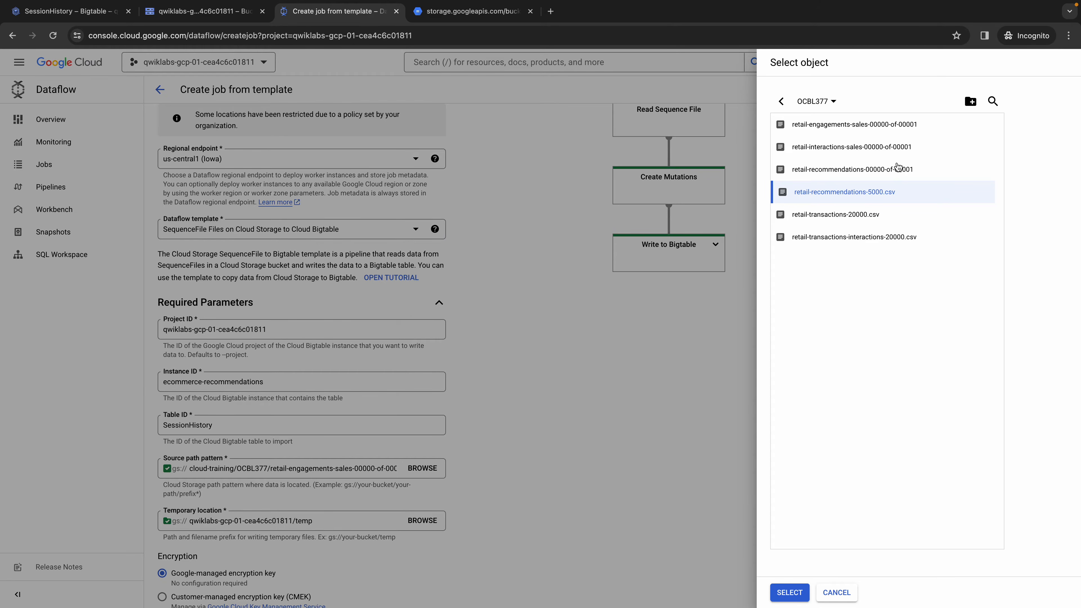
pyautogui.moveTo(912, 190); pyautogui.dragTo(804, 193)
pyautogui.moveTo(911, 196); pyautogui.dragTo(849, 197)
pyautogui.click(788, 598)
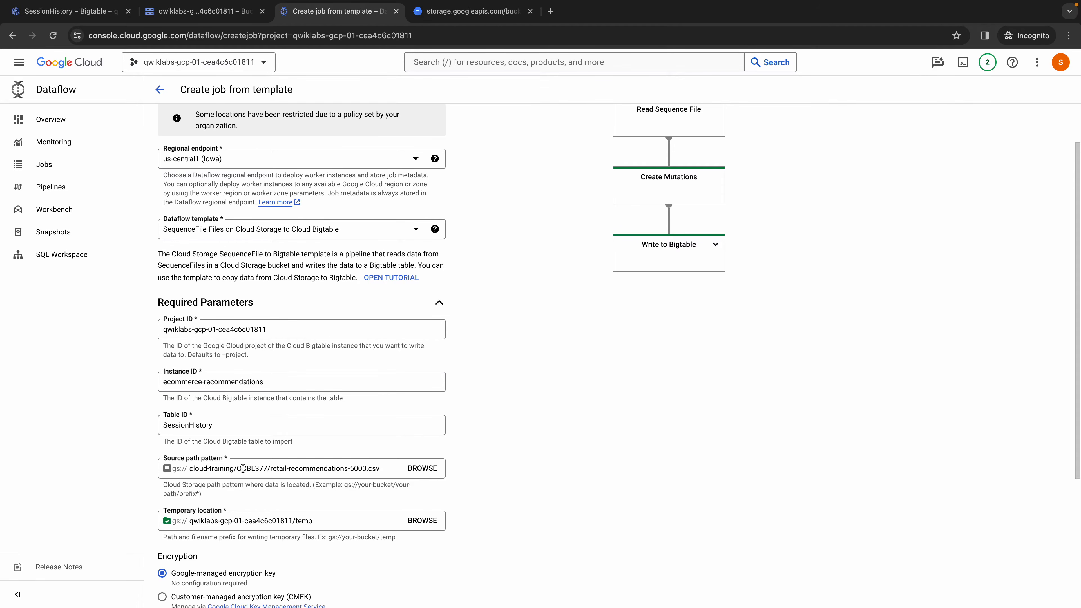
pyautogui.click(193, 469)
pyautogui.tripleClick(234, 472)
pyautogui.press('super+c')
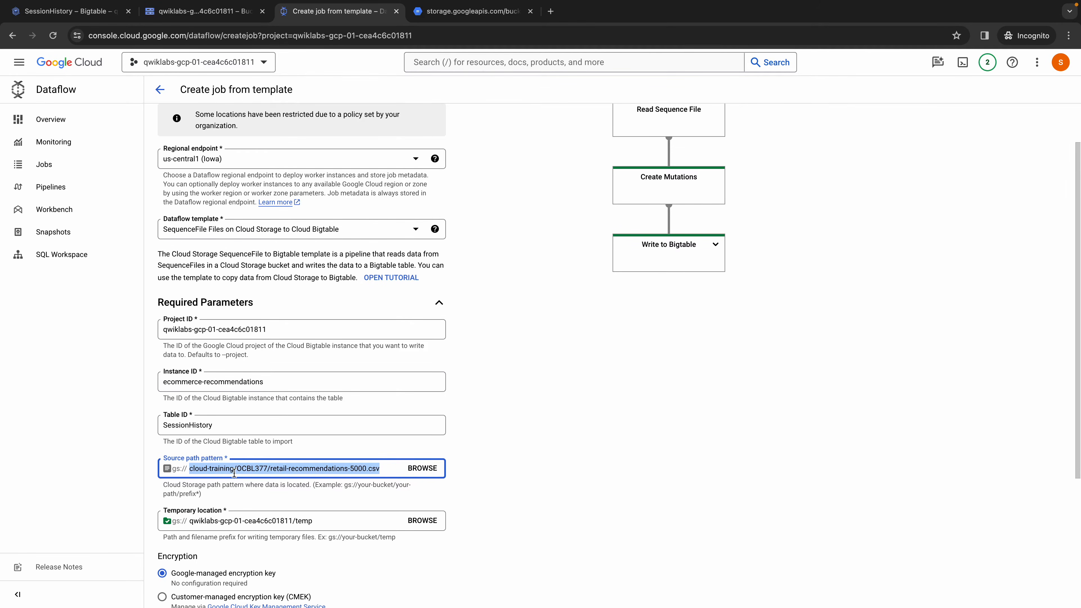
pyautogui.click(457, 11)
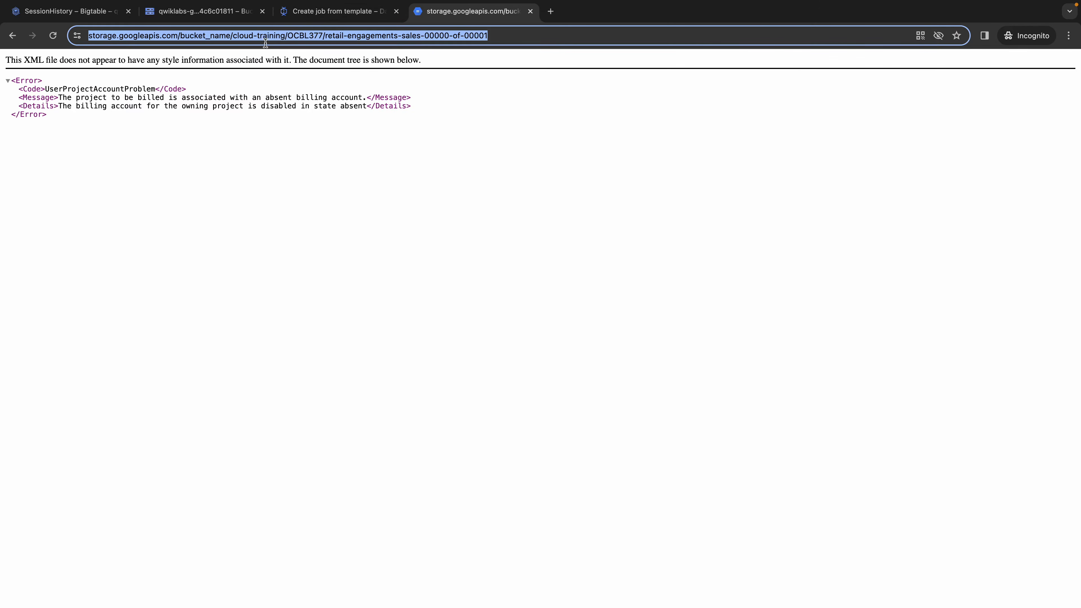
pyautogui.click(488, 38)
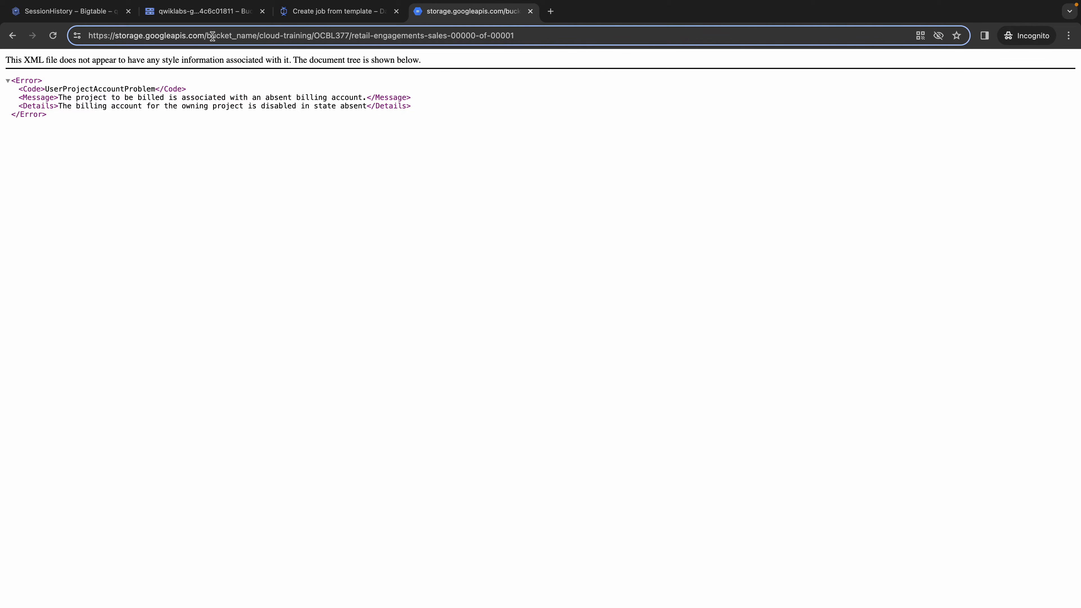
pyautogui.moveTo(208, 35); pyautogui.dragTo(514, 38)
pyautogui.press('BackSpace')
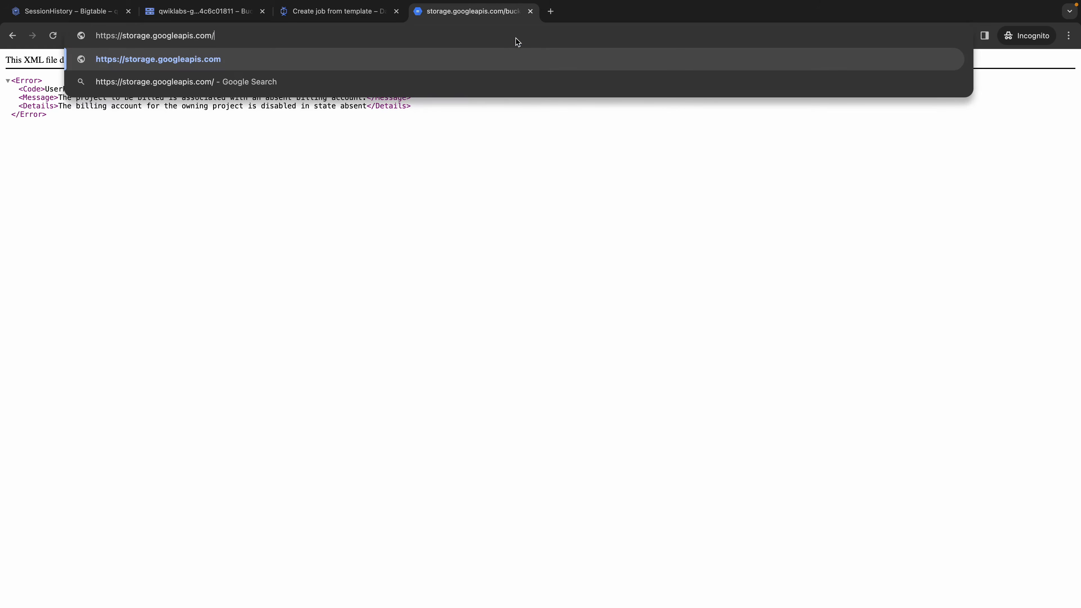
pyautogui.press('super+v')
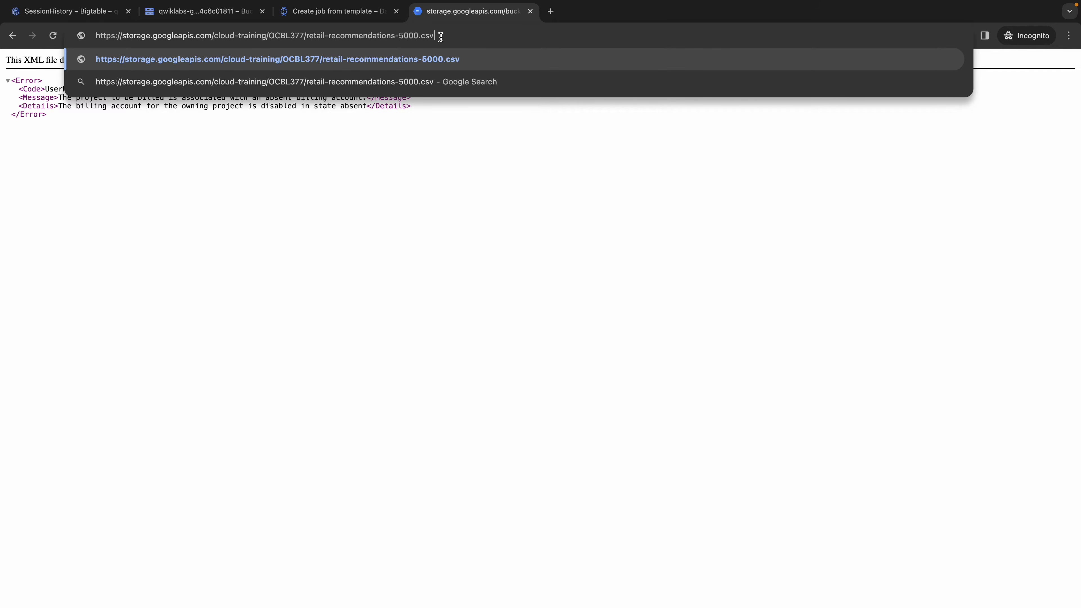
pyautogui.press('Return')
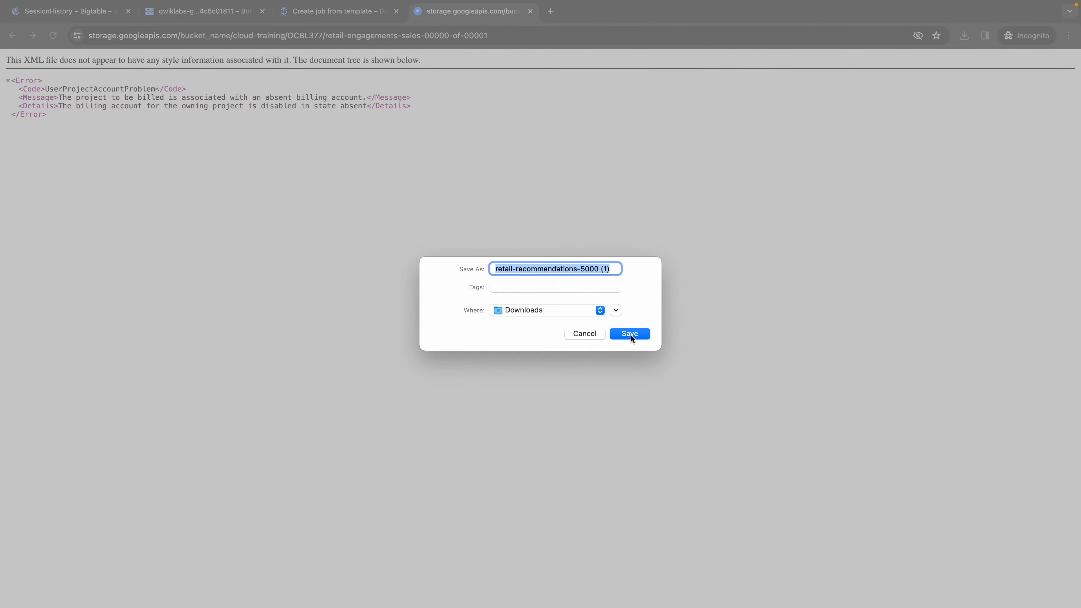
pyautogui.click(630, 334)
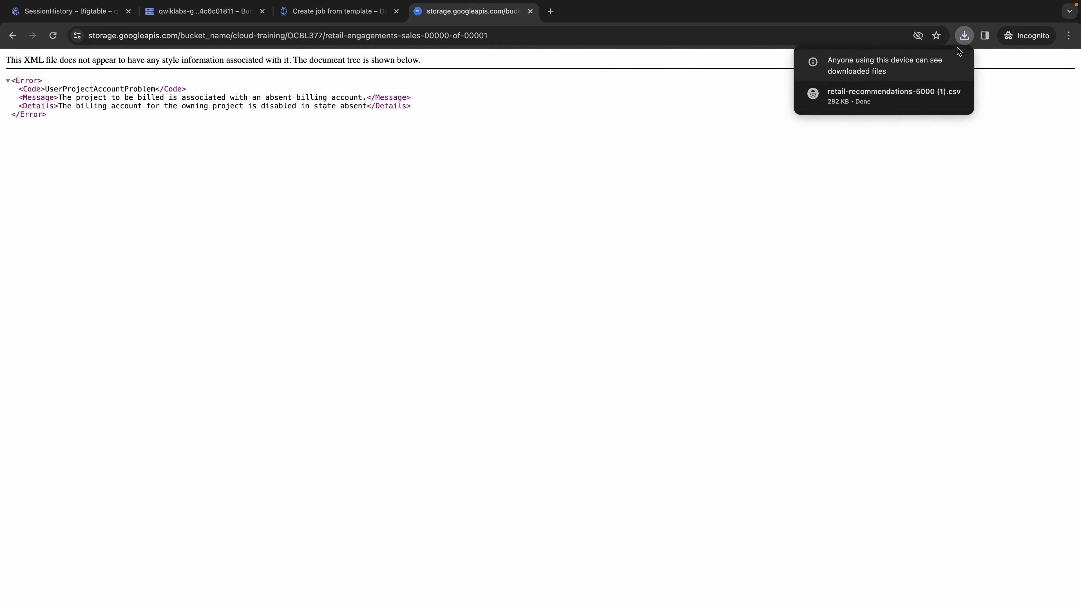
# - Examine the downloaded retail-recommendations-5000 CSV's header lines and rows in VS Code, and close the storage URL's browser tab
pyautogui.click(885, 95)
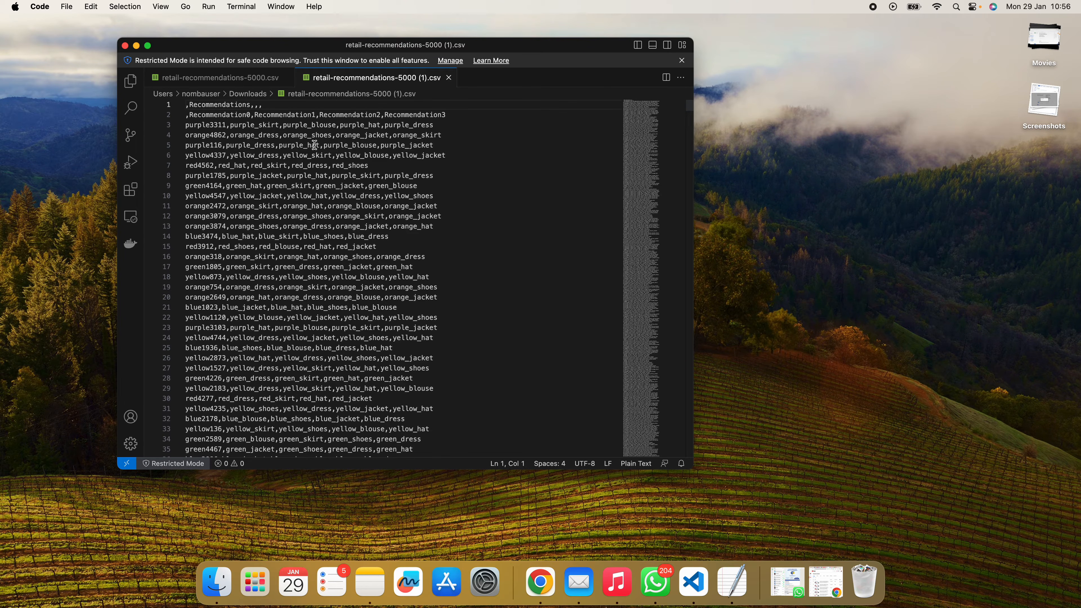
pyautogui.scroll(-2, 385, 271)
pyautogui.scroll(2, 384, 272)
pyautogui.hotkey('ctrl', 'Right')
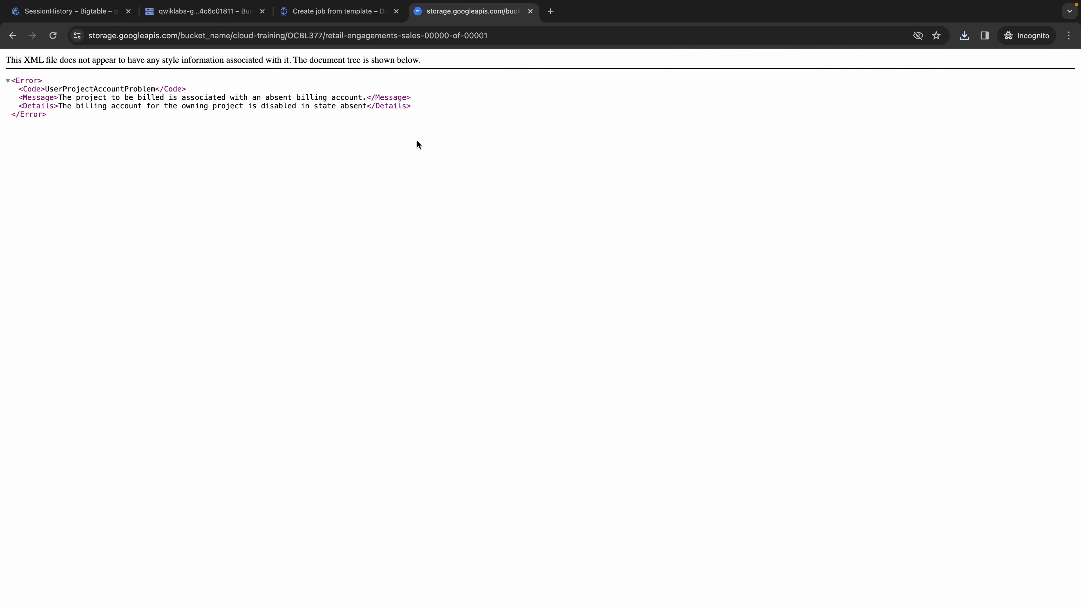
pyautogui.click(530, 11)
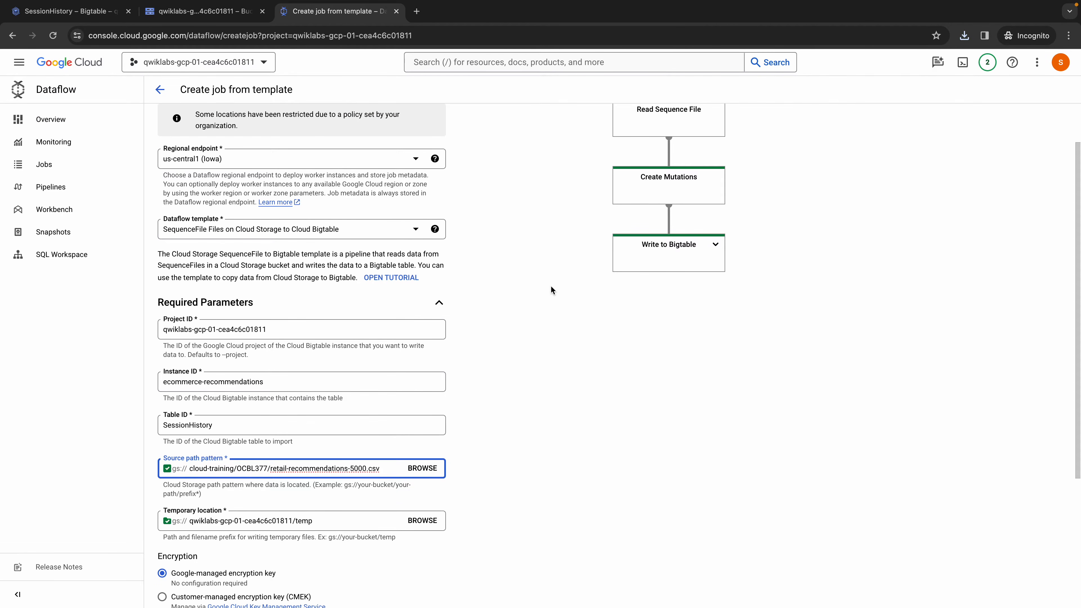
# - Change the source path pattern to the retail-interactions-sales-00000-of-00001 file in OCBL377
pyautogui.click(425, 472)
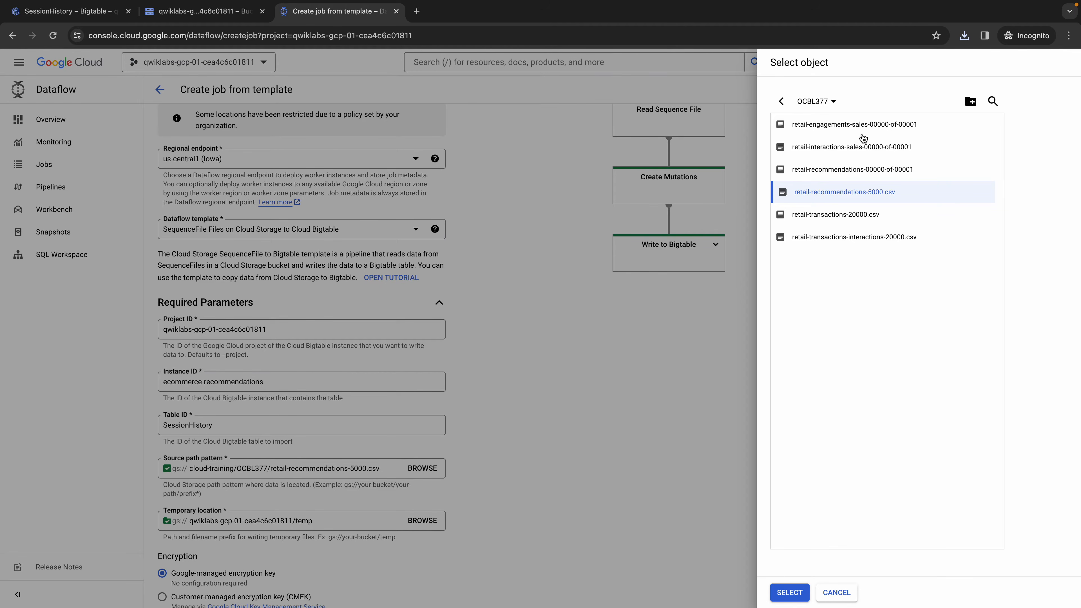
pyautogui.click(855, 154)
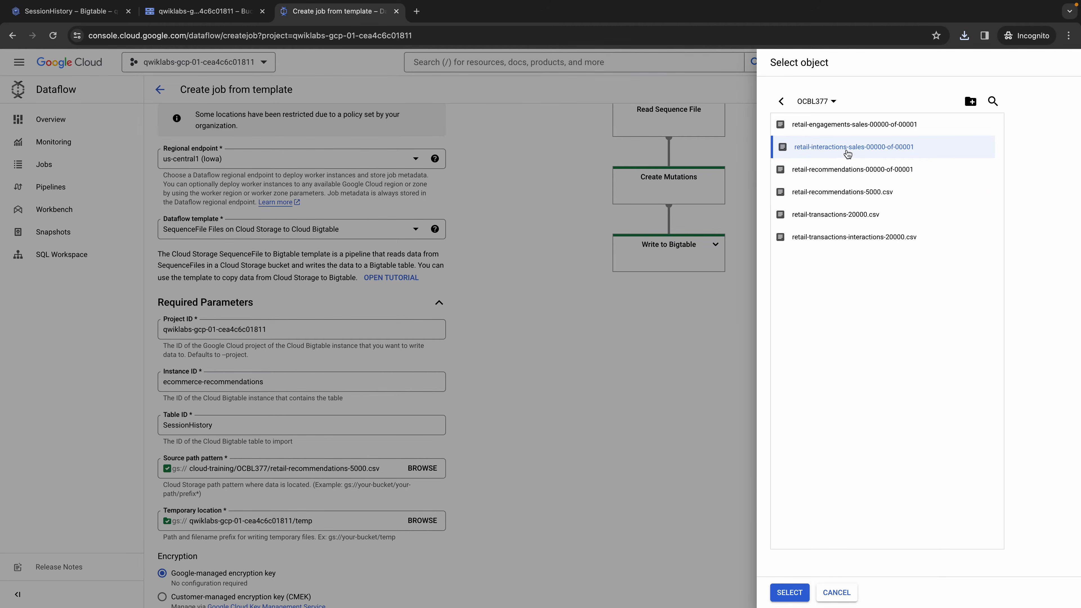
pyautogui.click(790, 592)
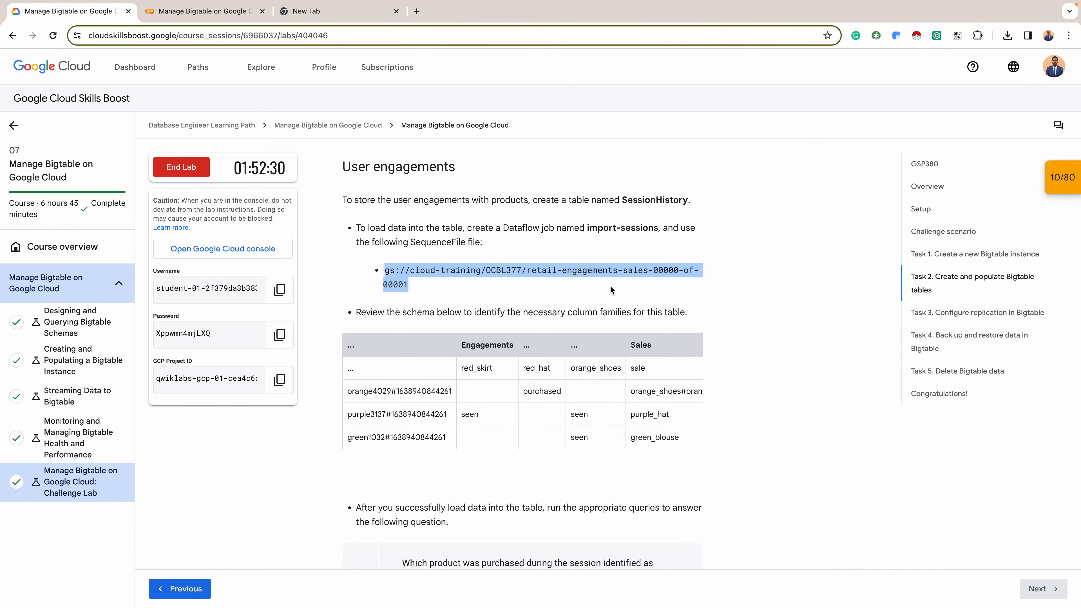
# - Check the required SequenceFile in the lab's Task 2 instructions and set the source path pattern back to retail-engagements-sales-00000-of-00001
pyautogui.scroll(5, 565, 257)
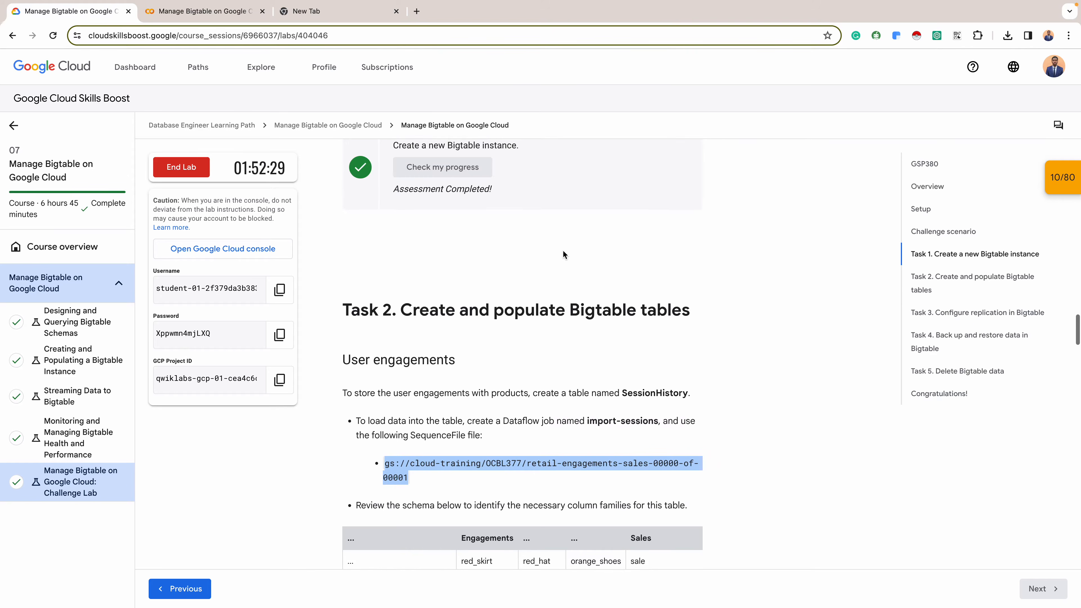
pyautogui.scroll(-3, 562, 251)
pyautogui.hotkey('ctrl', 'Left')
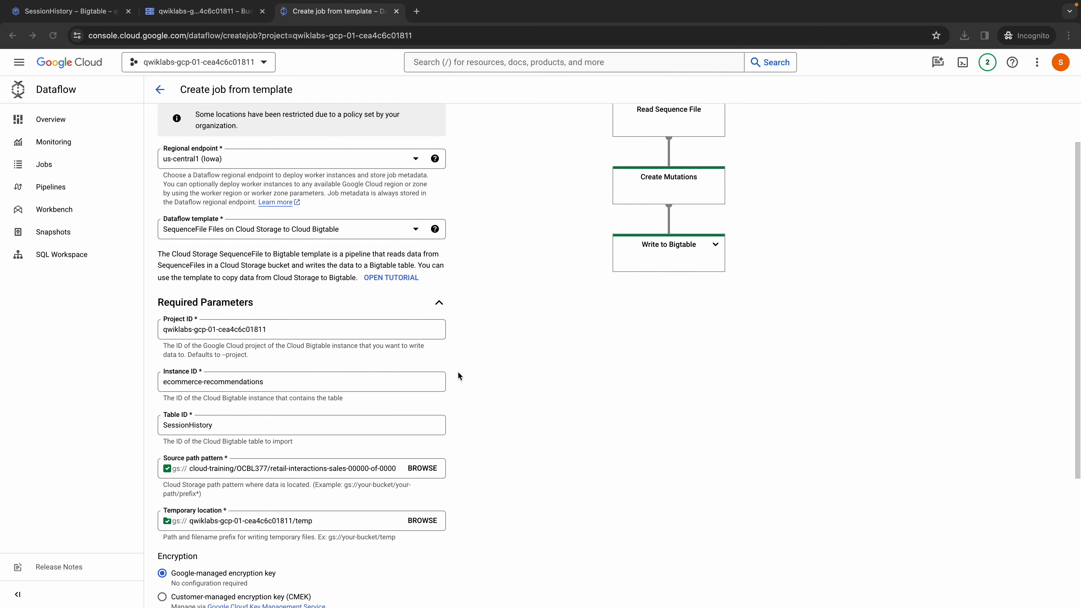
pyautogui.click(412, 467)
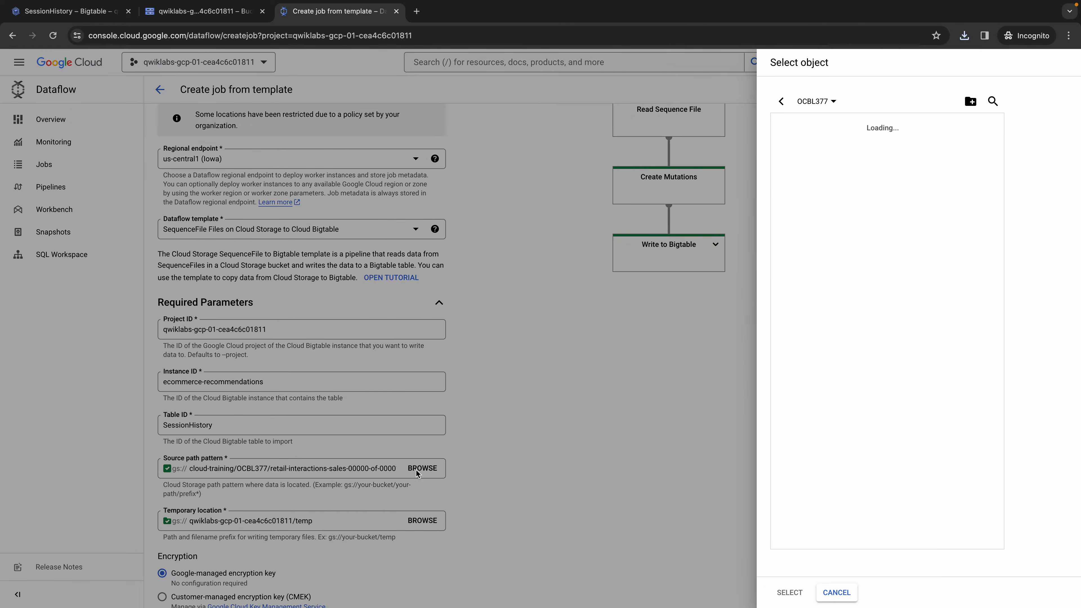
pyautogui.click(870, 126)
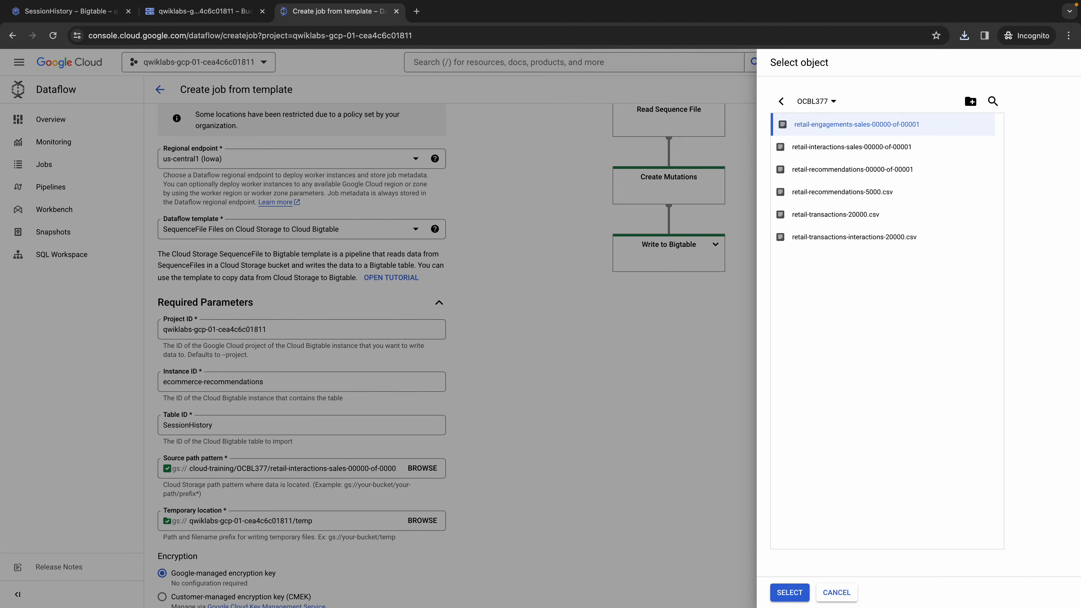
pyautogui.click(789, 593)
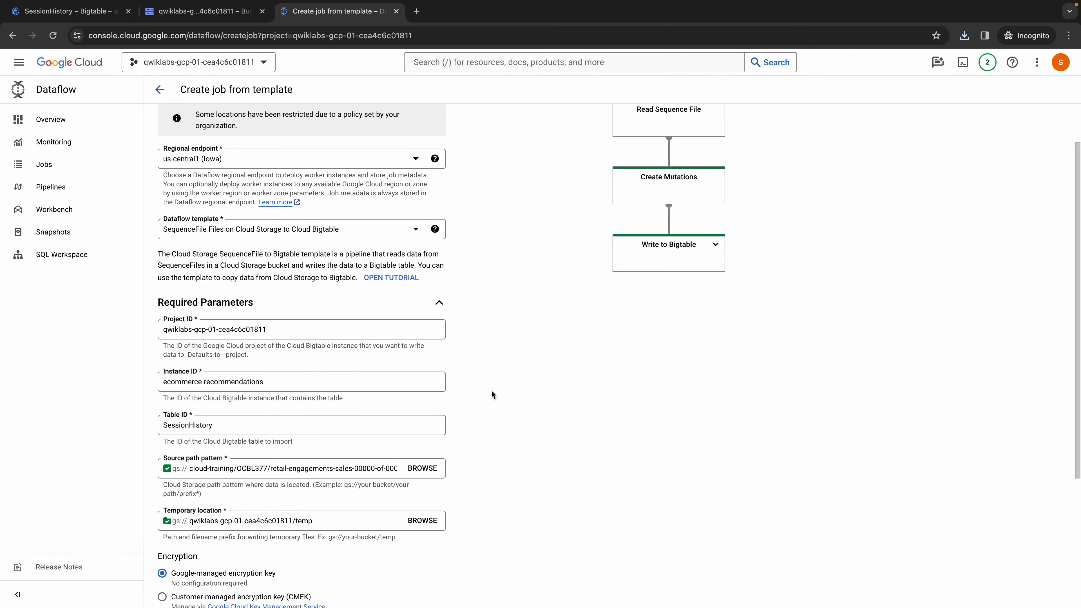
# - Review the template parameters and run the import-sessions Dataflow job
pyautogui.scroll(-5, 316, 412)
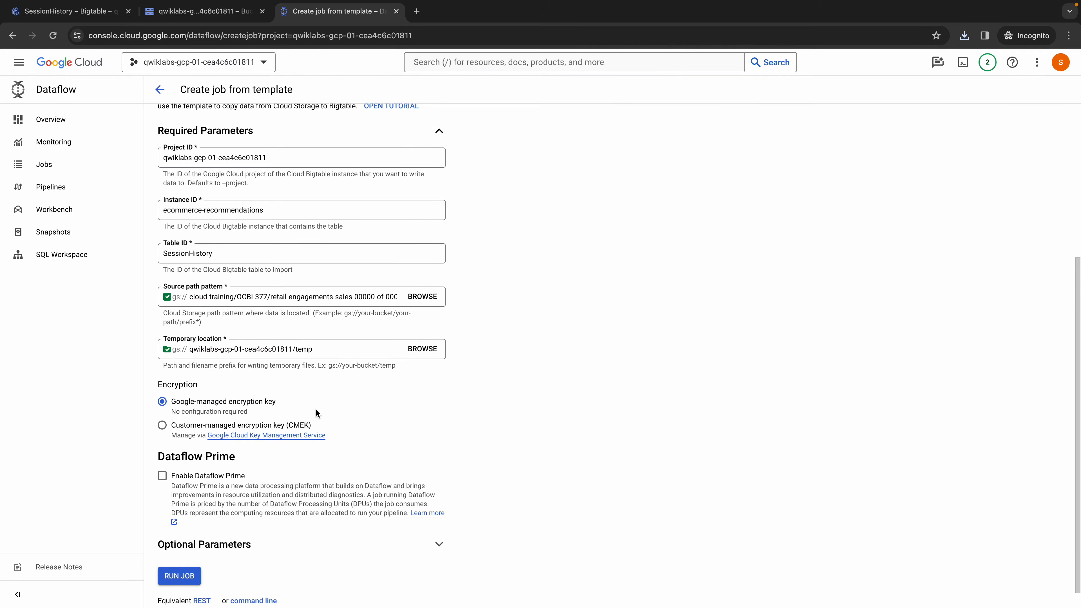
pyautogui.scroll(5, 316, 409)
pyautogui.scroll(-5, 227, 527)
pyautogui.click(185, 555)
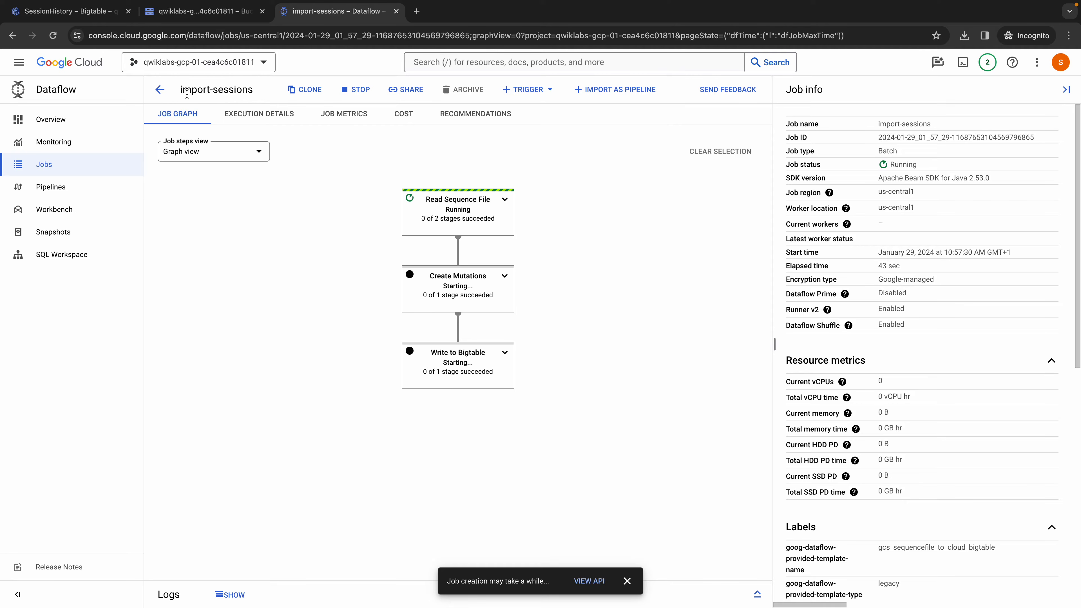
# - Check the import-sessions job in the Dataflow jobs list and reopen its job graph to monitor the pipeline stages
pyautogui.click(160, 88)
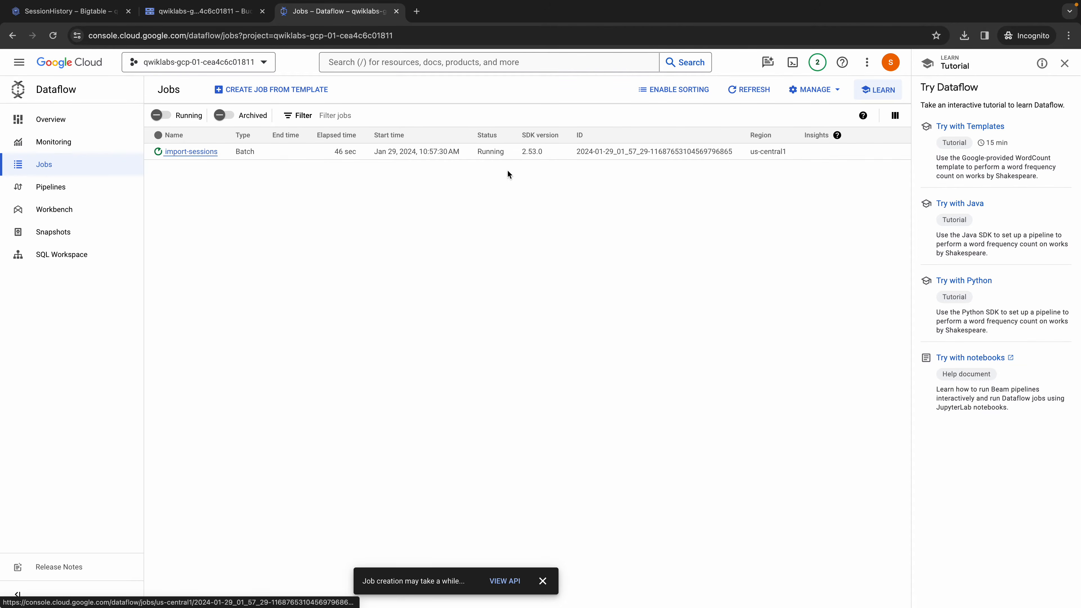
pyautogui.click(189, 152)
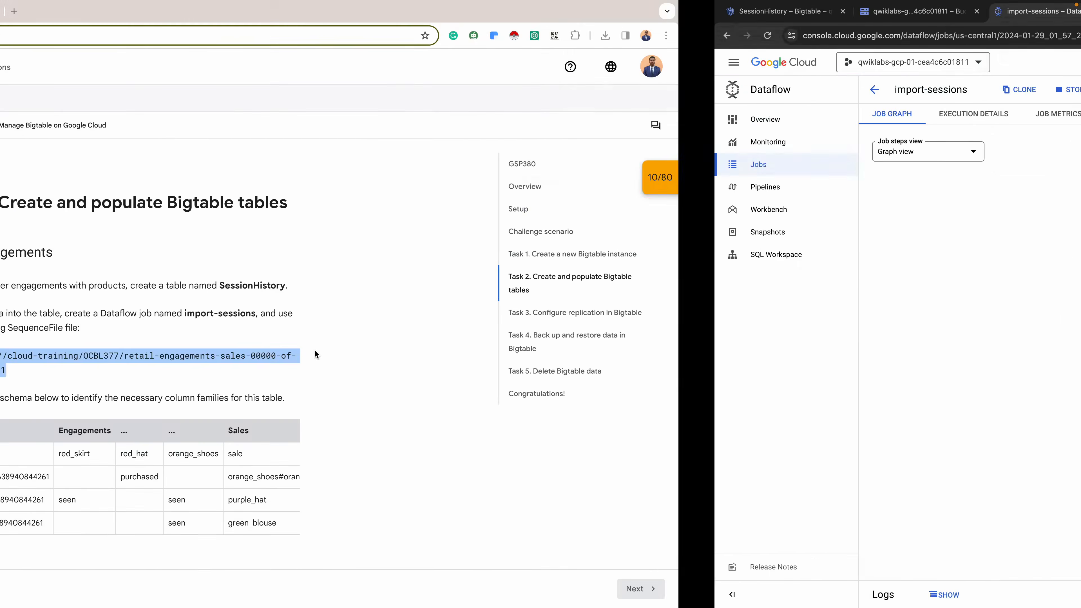
pyautogui.hotkey('ctrl', 'Right')
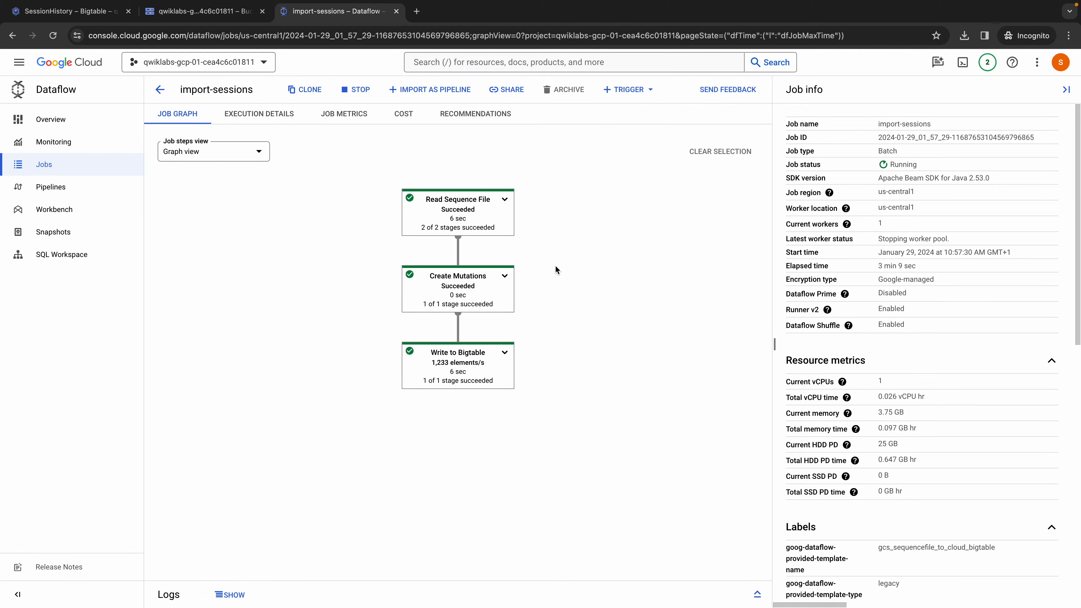
pyautogui.hotkey('alt', 'Tab')
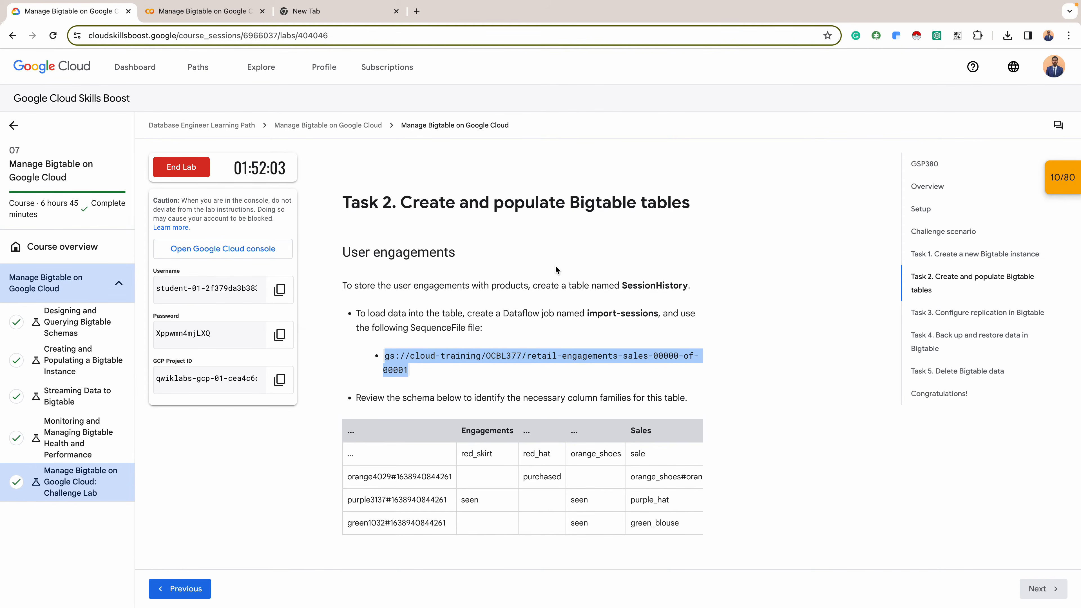
pyautogui.scroll(-7, 524, 382)
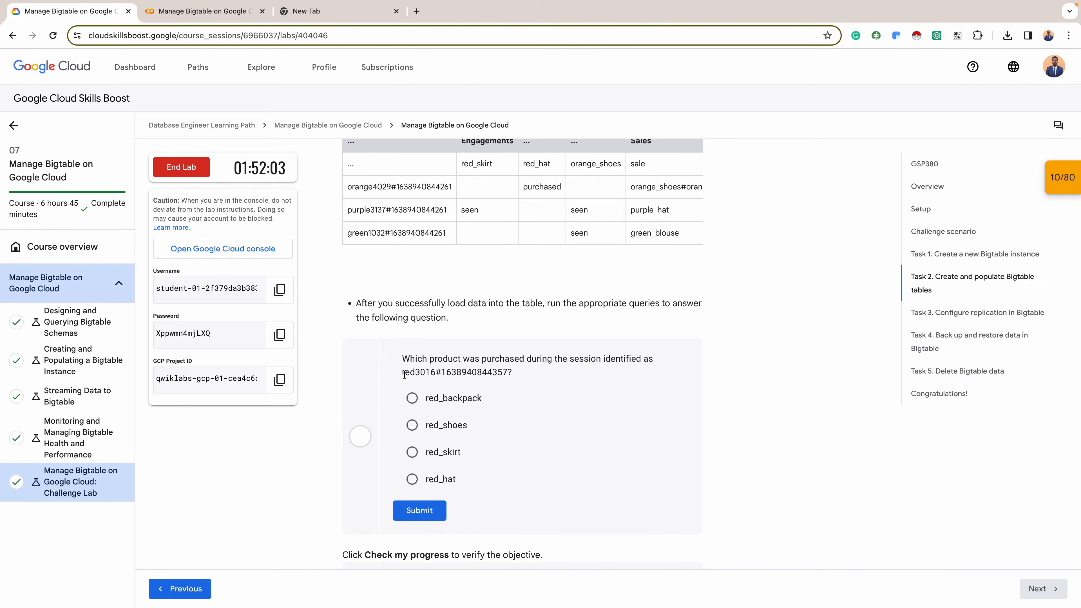
pyautogui.moveTo(508, 372); pyautogui.dragTo(404, 369)
pyautogui.click(558, 373)
# - Copy the two-line command that writes the project ID to the .cbtrc file from the Colab challenge lab notebook
pyautogui.click(222, 14)
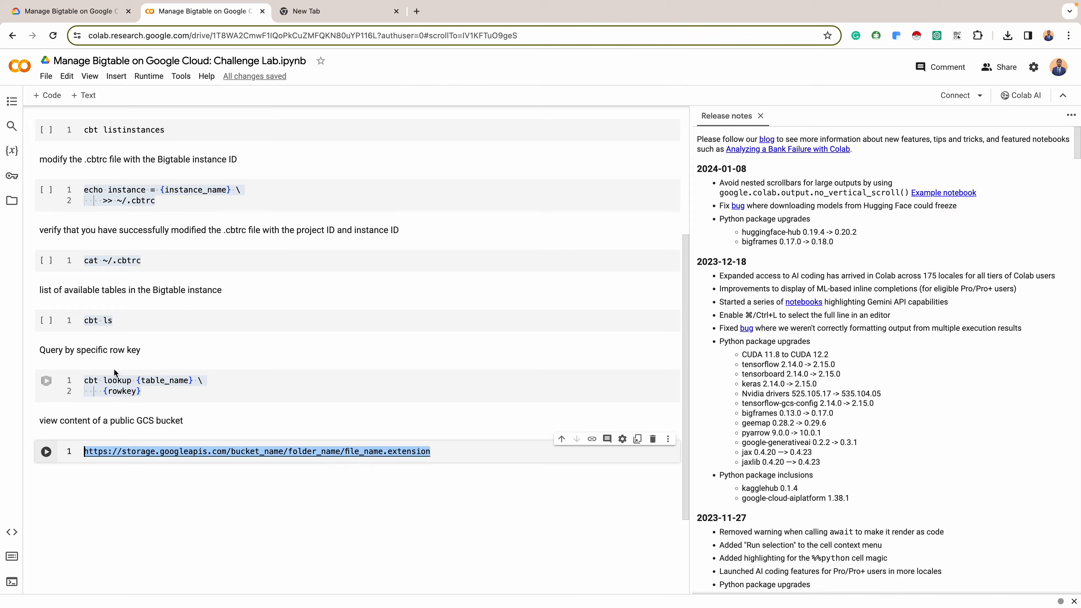
pyautogui.scroll(2, 163, 320)
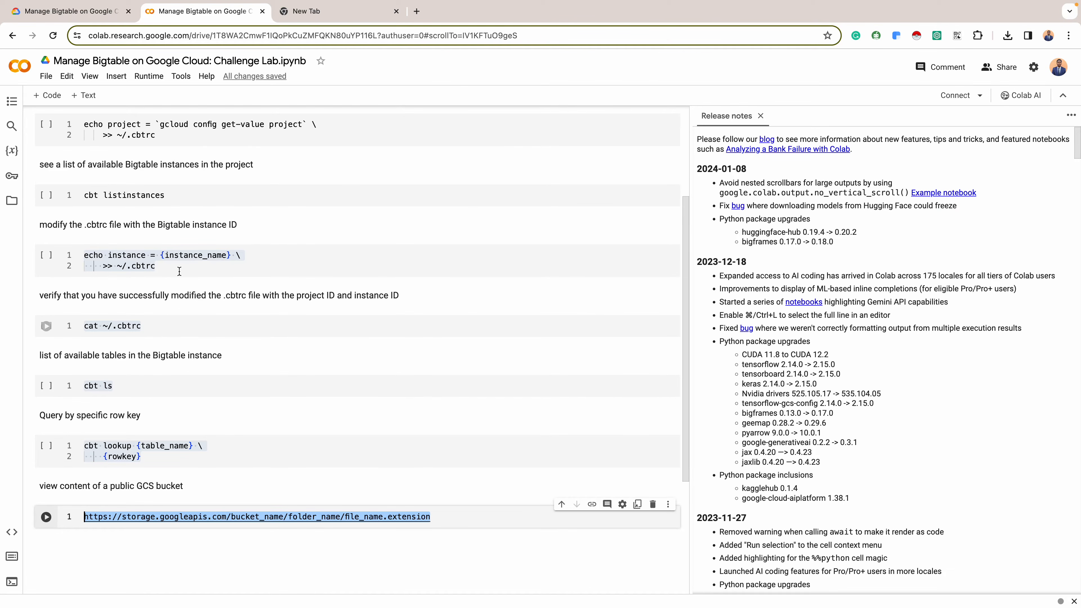
pyautogui.scroll(2, 179, 271)
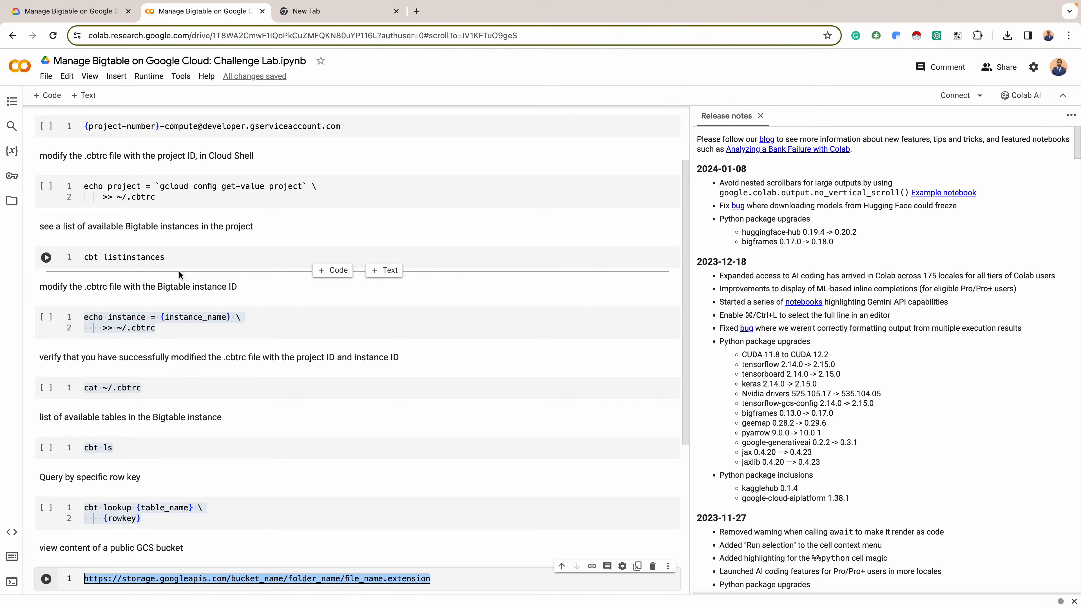
pyautogui.scroll(3, 179, 274)
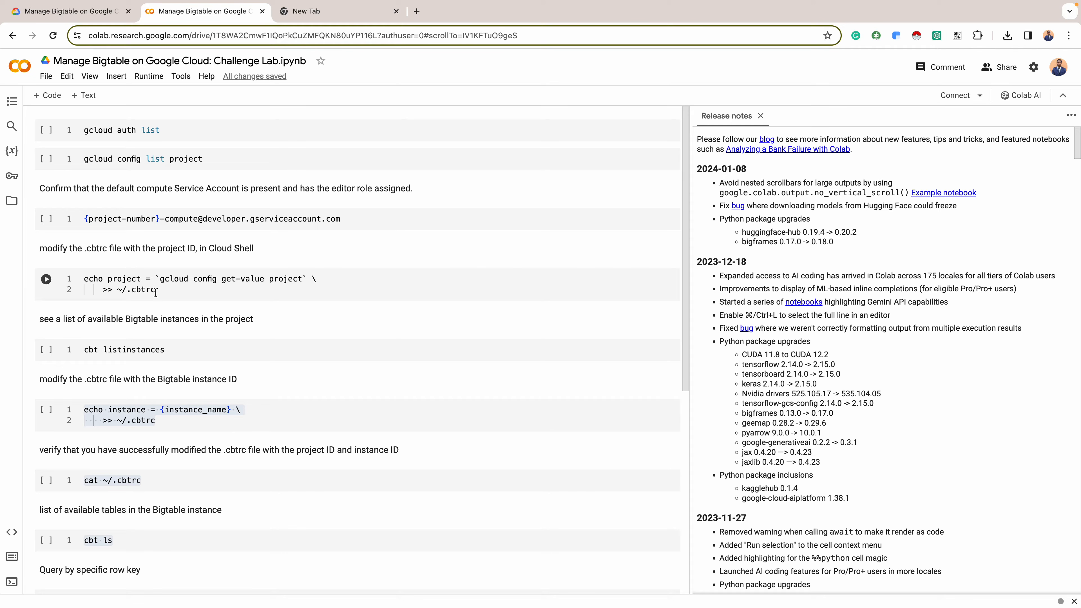
pyautogui.moveTo(159, 292); pyautogui.dragTo(72, 279)
pyautogui.hotkey('ctrl', 'c')
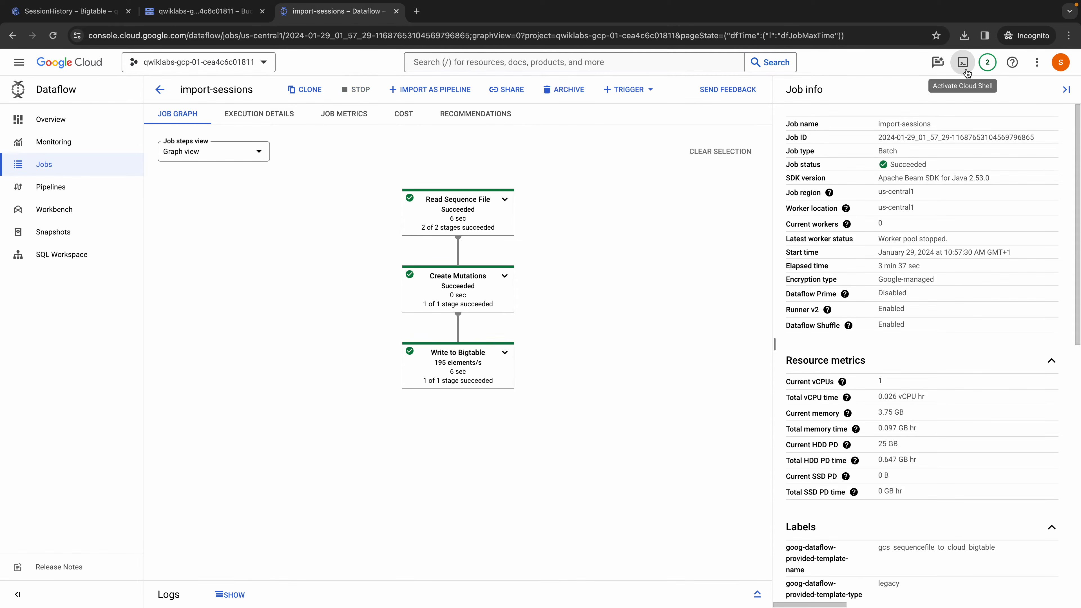
# - Enlarge Cloud Shell on the SessionHistory Bigtable page and run echo project = `gcloud config get-value project` >> ~/.cbtrc
pyautogui.click(69, 11)
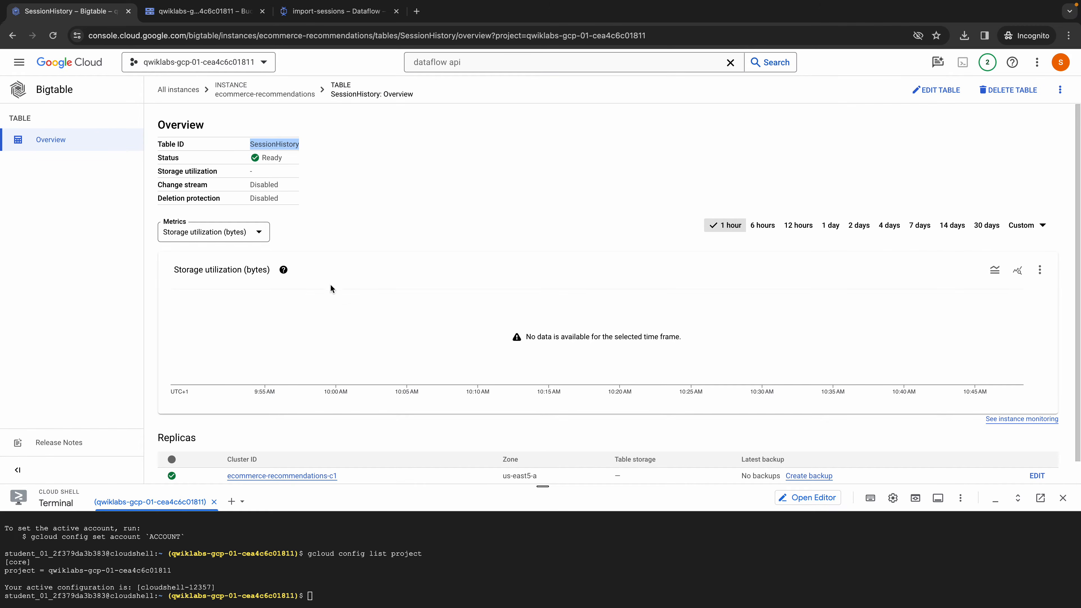
pyautogui.moveTo(538, 482); pyautogui.dragTo(543, 213)
pyautogui.click(341, 376)
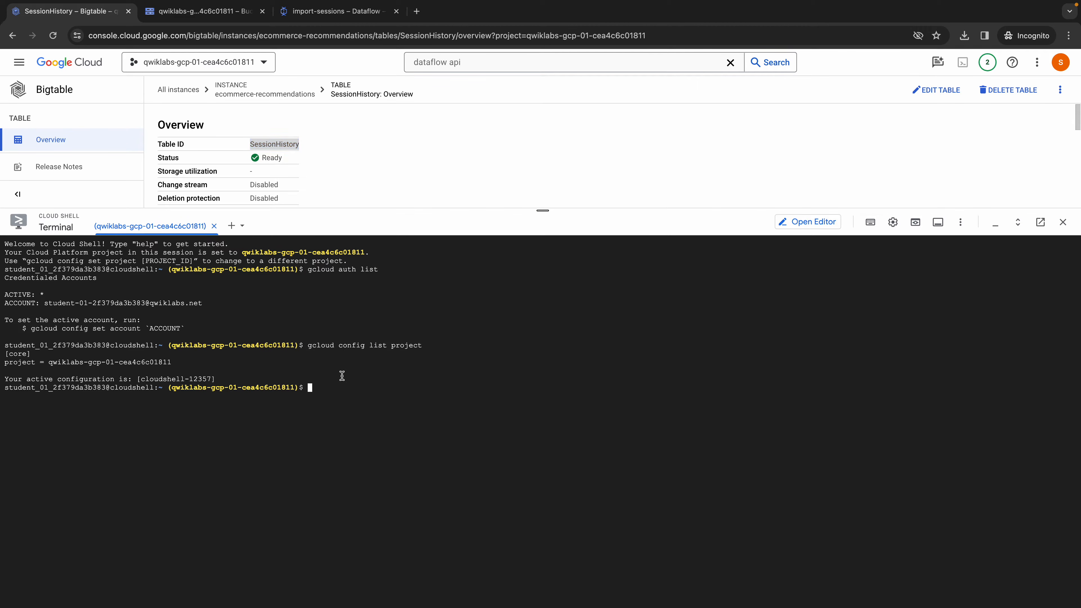
pyautogui.hotkey('ctrl', 'v')
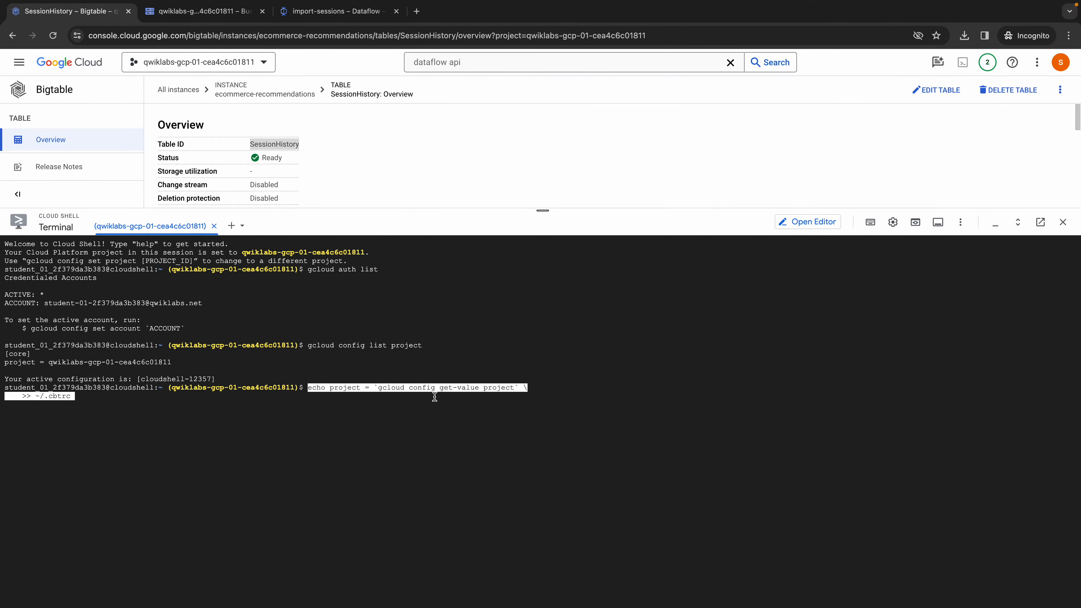
pyautogui.press('Right')
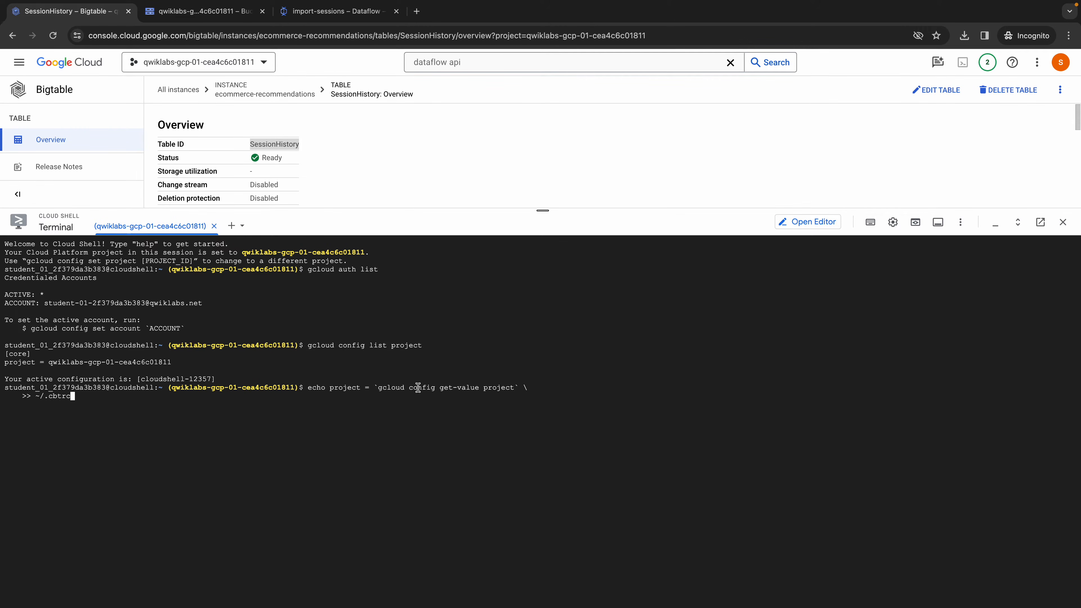
pyautogui.press('Return')
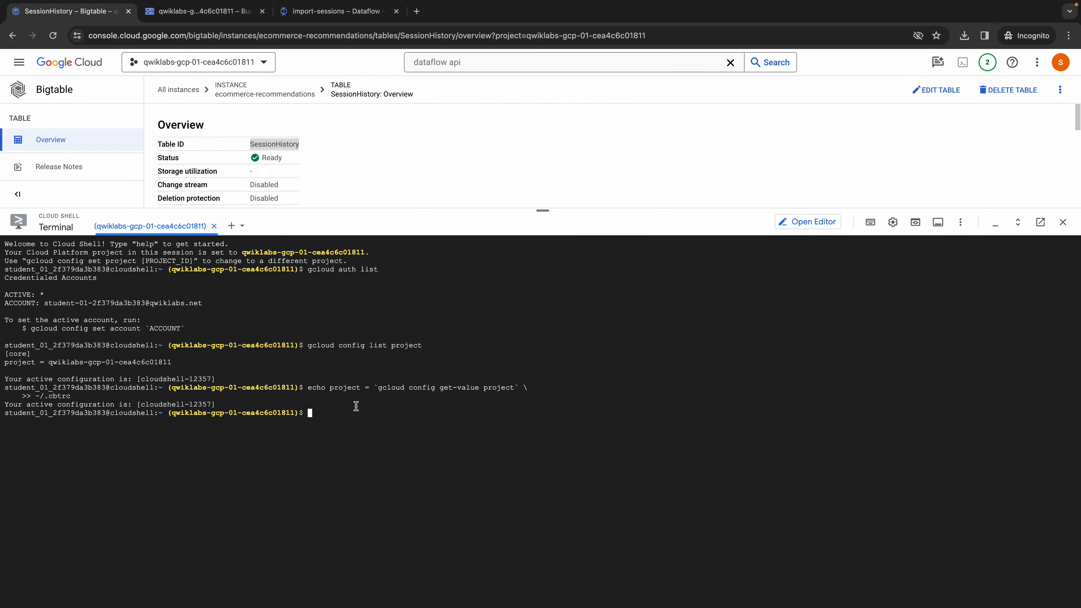
# - Copy cbt listinstances from the Colab notebook and run it in Cloud Shell to list the project's Bigtable instances
pyautogui.hotkey('alt', 'Tab')
pyautogui.click(122, 351)
pyautogui.tripleClick(123, 352)
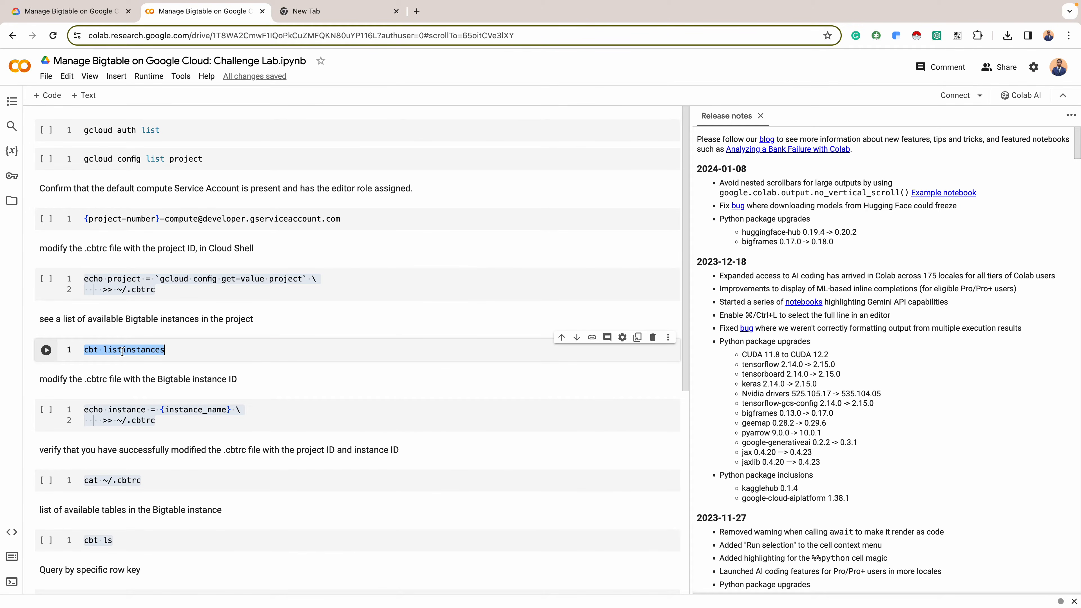
pyautogui.hotkey('ctrl', 'c')
pyautogui.hotkey('alt', 'Tab')
pyautogui.hotkey('ctrl', 'v')
pyautogui.press('Return')
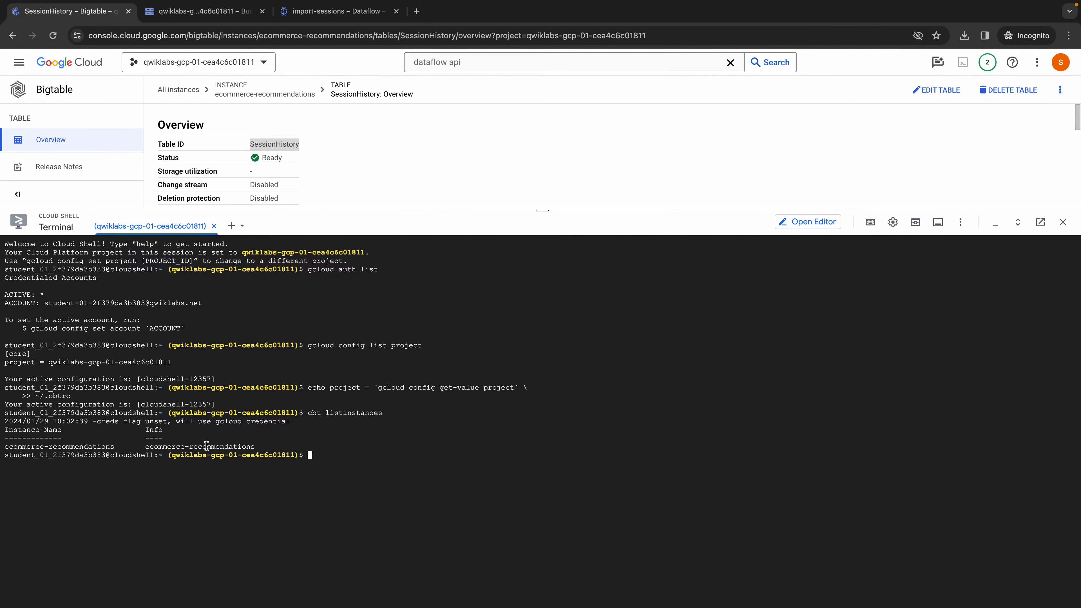
# - Copy the echo instance = {instance_name} >> ~/.cbtrc command from the notebook into the Cloud Shell prompt and move to its placeholder
pyautogui.hotkey('ctrl', 'Left')
pyautogui.scroll(-1, 419, 384)
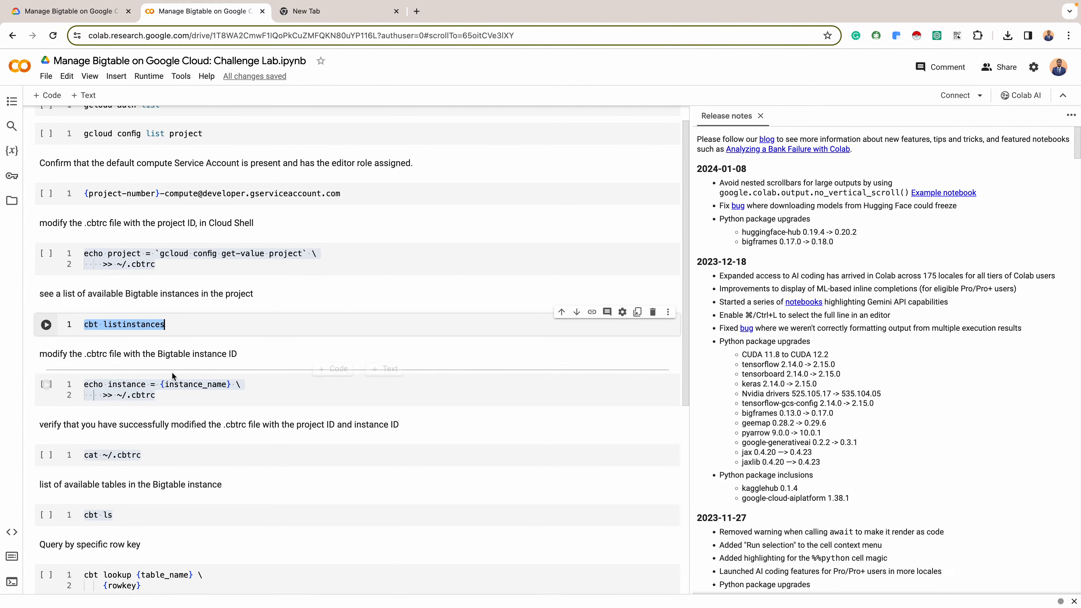
pyautogui.moveTo(164, 395); pyautogui.dragTo(70, 384)
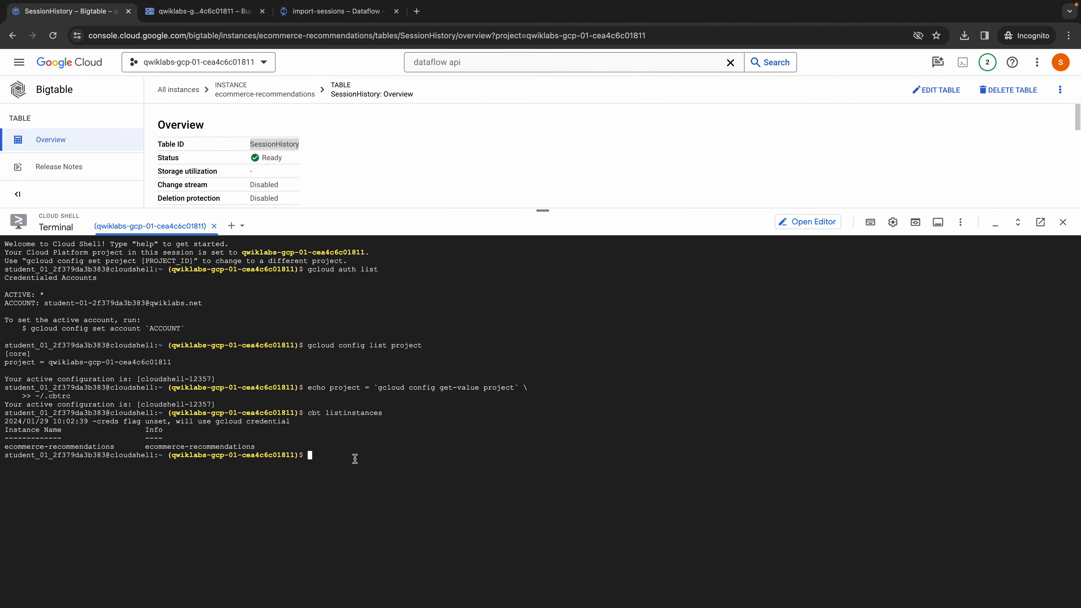
pyautogui.hotkey('ctrl', 'v')
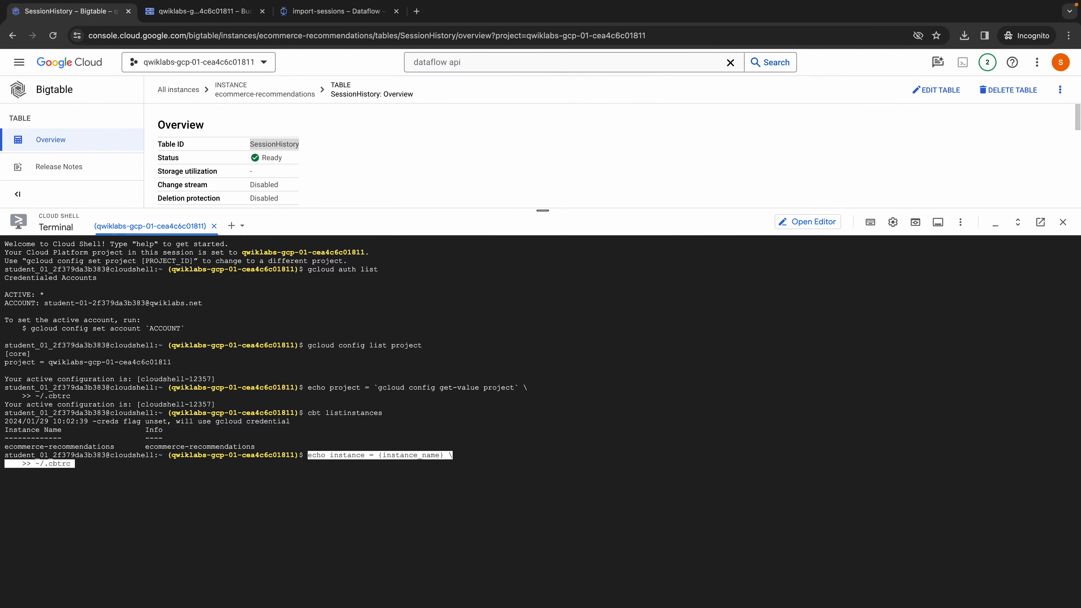
pyautogui.press('Left')
pyautogui.press('Left')
pyautogui.press('Left')
pyautogui.press('Left')
pyautogui.press('Left')
pyautogui.press('Left')
pyautogui.press('Left')
pyautogui.press('Left')
pyautogui.press('Left')
pyautogui.press('Left')
pyautogui.press('Left')
pyautogui.press('Left')
pyautogui.press('Left')
pyautogui.press('Left')
pyautogui.press('Left')
pyautogui.press('Left')
pyautogui.press('Left')
pyautogui.press('Left')
pyautogui.press('Left')
pyautogui.press('Left')
pyautogui.press('Left')
pyautogui.press('Left')
pyautogui.press('Left')
pyautogui.press('Left')
pyautogui.press('Left')
pyautogui.press('Left')
pyautogui.press('Left')
pyautogui.press('Left')
pyautogui.press('Right')
pyautogui.press('Right')
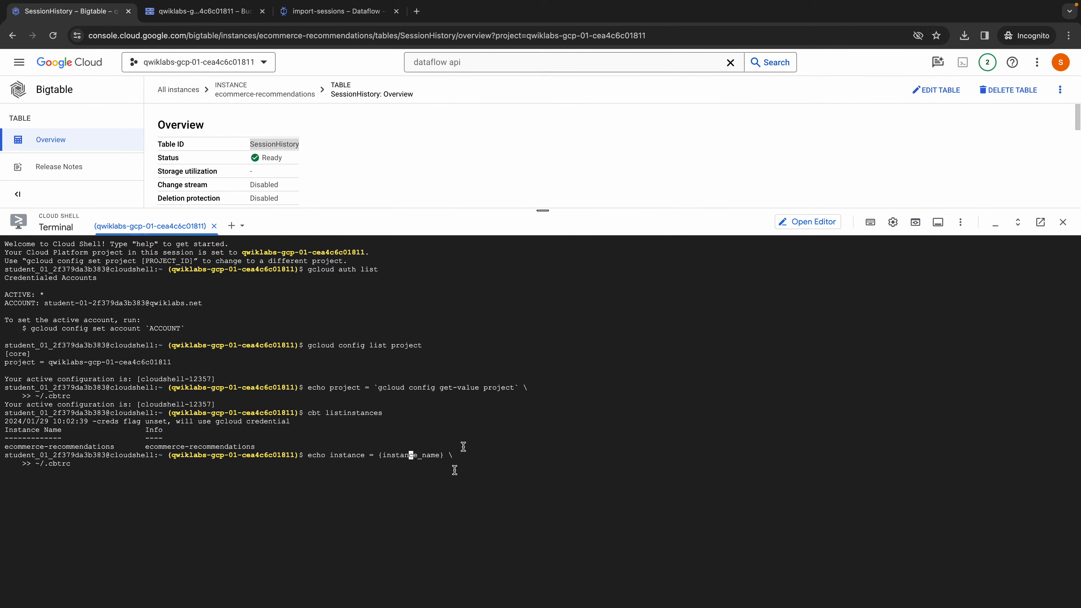
# - Open the Bigtable instance's overview and copy the instance ID ecommerce-recommendations
pyautogui.click(303, 94)
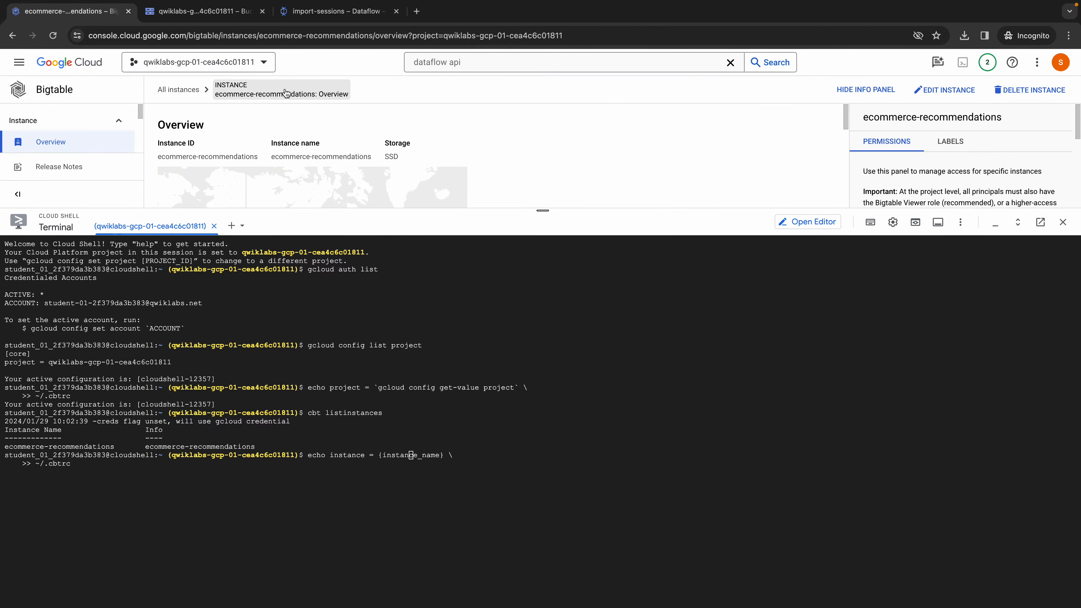
pyautogui.moveTo(212, 94); pyautogui.dragTo(275, 94)
pyautogui.click(252, 147)
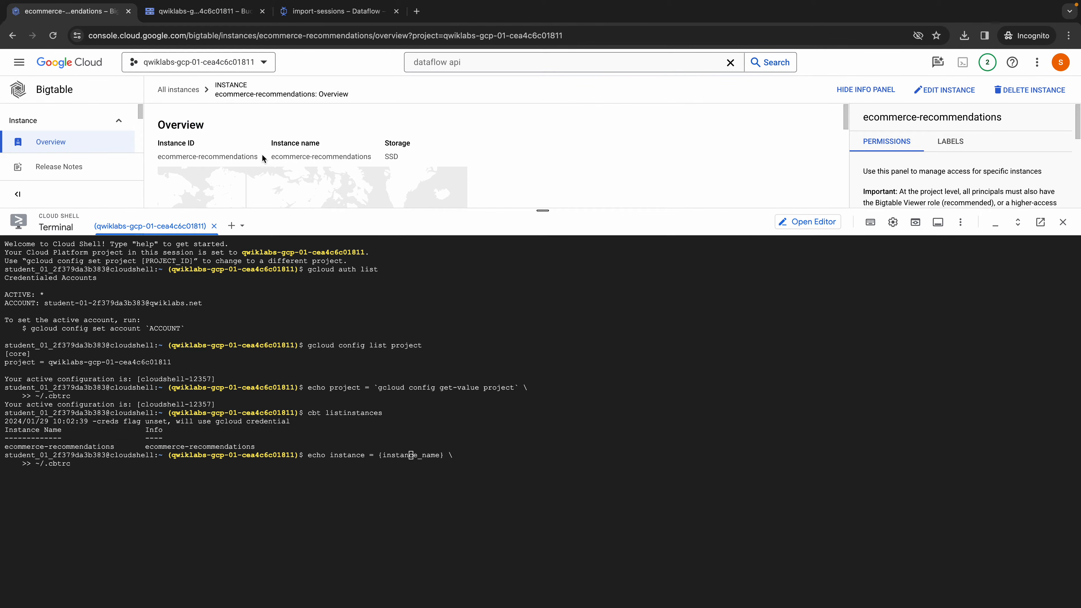
pyautogui.moveTo(258, 155); pyautogui.dragTo(155, 161)
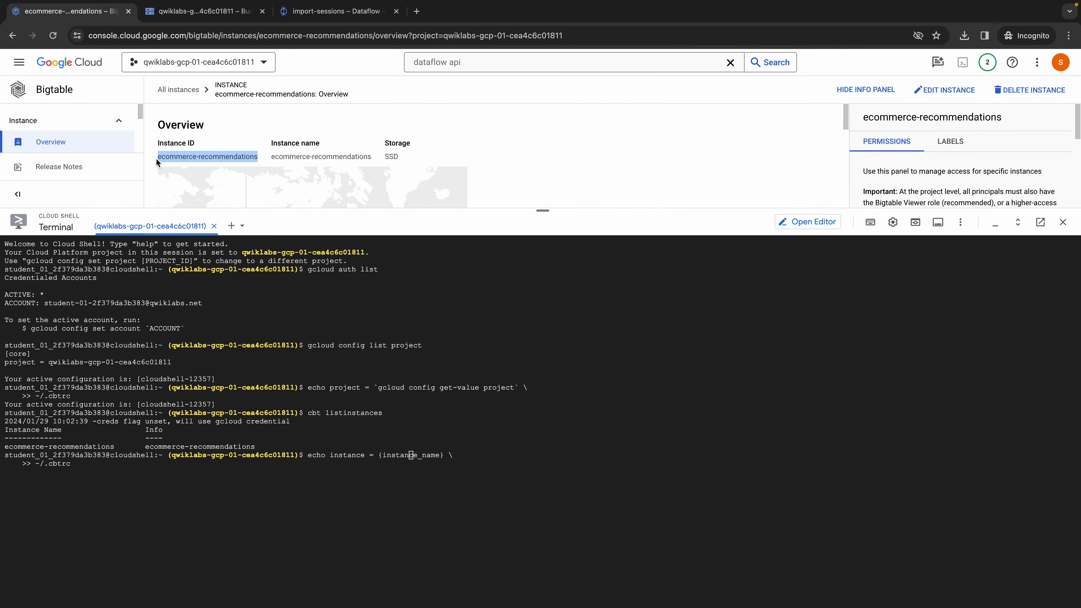
# - Replace the {instance_name} placeholder with ecommerce-recommendations and run the command to add the instance ID to ~/.cbtrc
pyautogui.click(414, 456)
pyautogui.press('Right')
pyautogui.press('Right')
pyautogui.press('Right')
pyautogui.press('Right')
pyautogui.press('Right')
pyautogui.press('Right')
pyautogui.press('BackSpace')
pyautogui.press('BackSpace')
pyautogui.press('BackSpace')
pyautogui.press('BackSpace')
pyautogui.press('BackSpace')
pyautogui.press('BackSpace')
pyautogui.press('BackSpace')
pyautogui.press('BackSpace')
pyautogui.press('BackSpace')
pyautogui.press('BackSpace')
pyautogui.press('BackSpace')
pyautogui.press('BackSpace')
pyautogui.press('BackSpace')
pyautogui.press('BackSpace')
pyautogui.press('BackSpace')
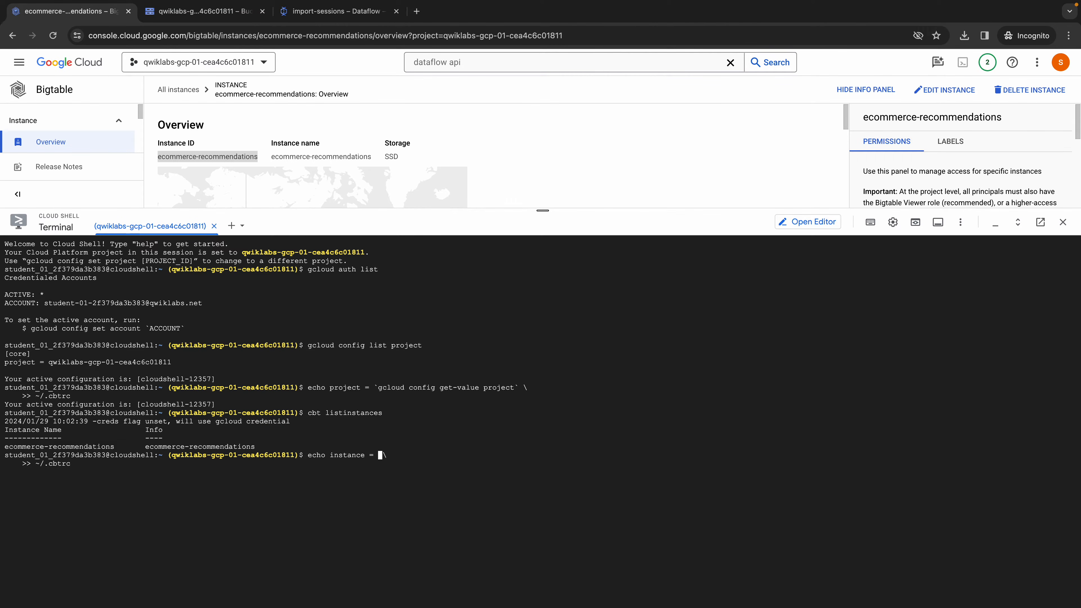
pyautogui.hotkey('ctrl', 'v')
pyautogui.press('Right')
pyautogui.press('Right')
pyautogui.press('Right')
pyautogui.press('Right')
pyautogui.press('Right')
pyautogui.press('Right')
pyautogui.press('Right')
pyautogui.press('Right')
pyautogui.press('Right')
pyautogui.press('Right')
pyautogui.press('Right')
pyautogui.press('Right')
pyautogui.press('Right')
pyautogui.press('Right')
pyautogui.press('Right')
pyautogui.press('Right')
pyautogui.press('Return')
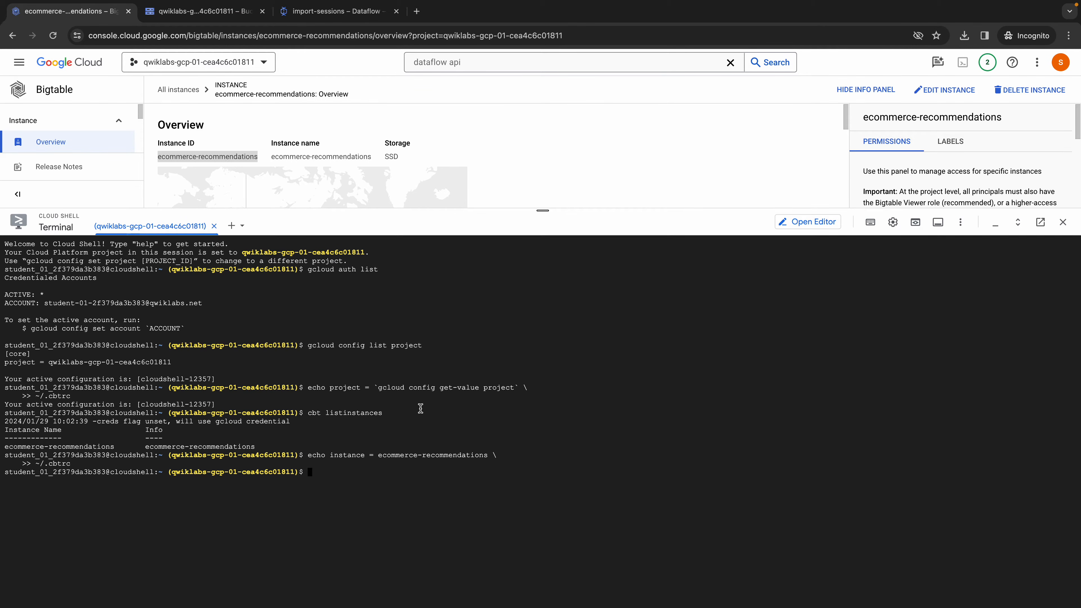
# - Copy cat ~/.cbtrc from the Colab notebook and run it in Cloud Shell to verify the project and instance settings
pyautogui.hotkey('ctrl', 'Left')
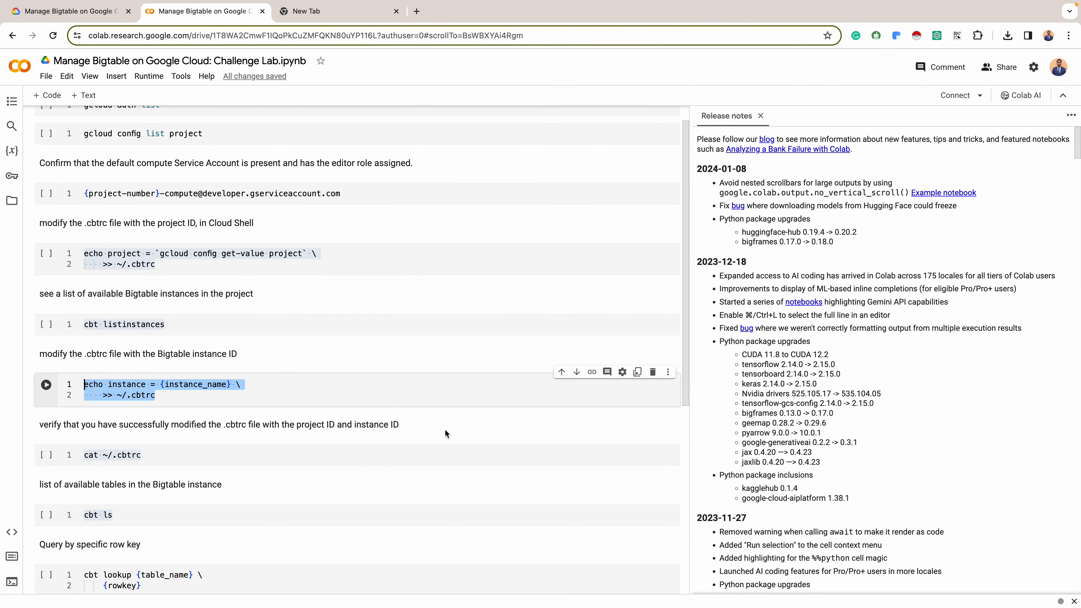
pyautogui.scroll(-1, 372, 389)
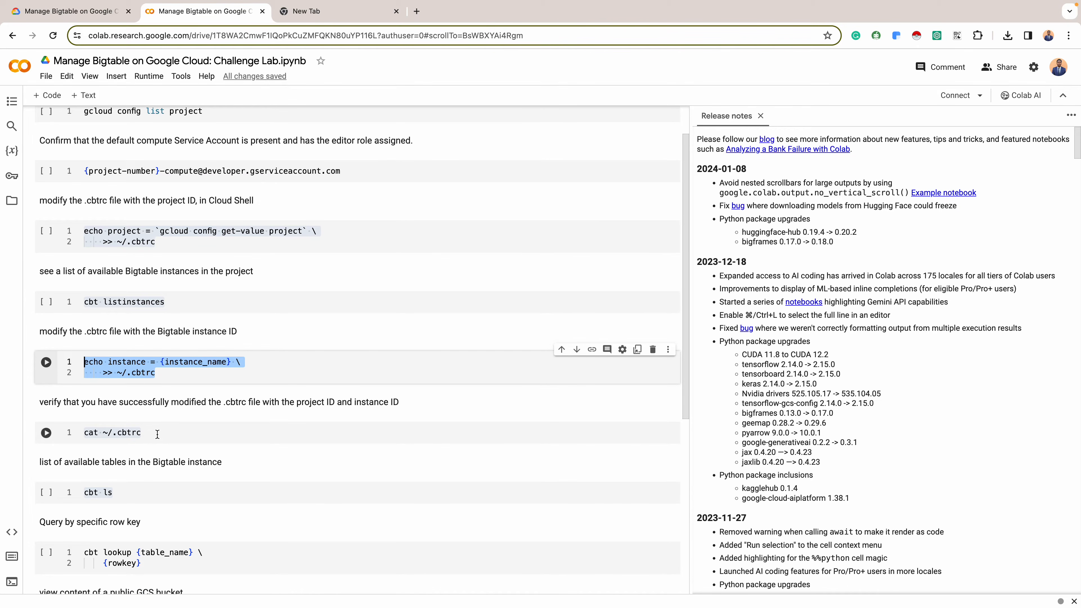
pyautogui.moveTo(147, 432); pyautogui.dragTo(82, 437)
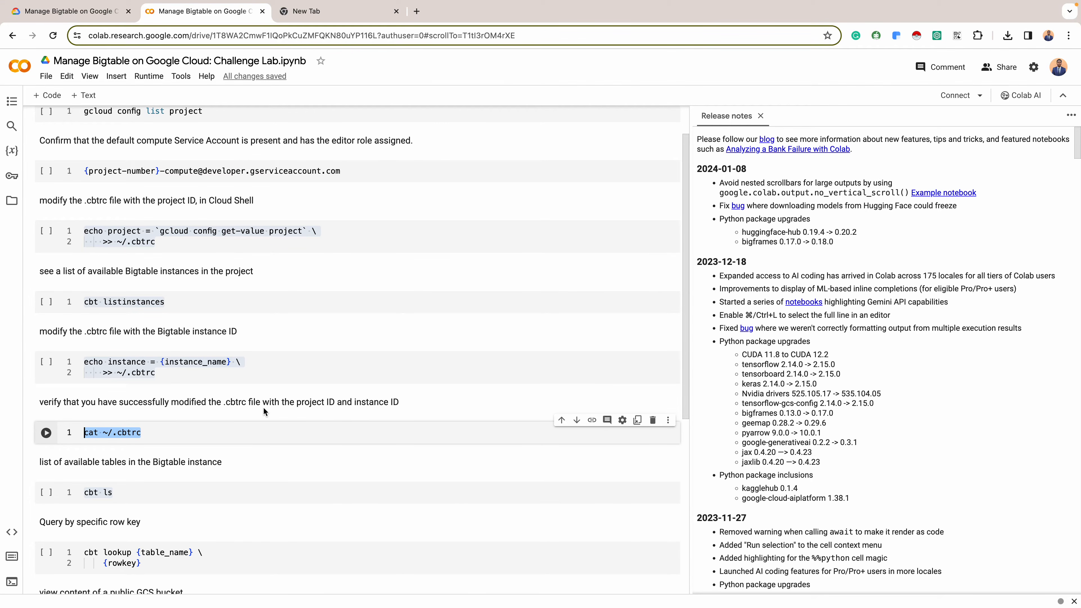
pyautogui.hotkey('ctrl', 'Right')
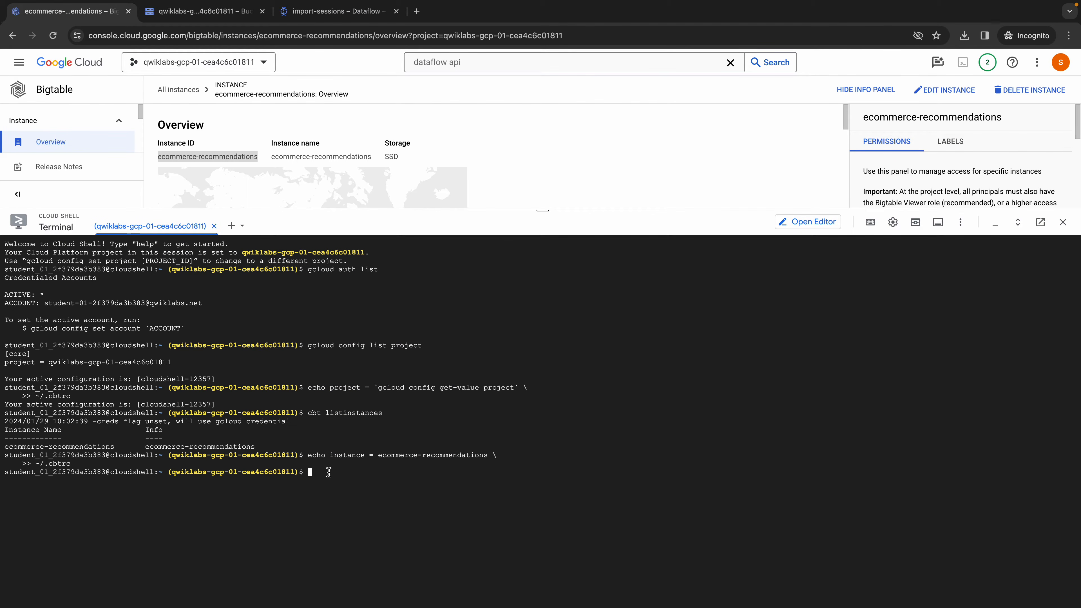
pyautogui.press('super+v')
pyautogui.press('Return')
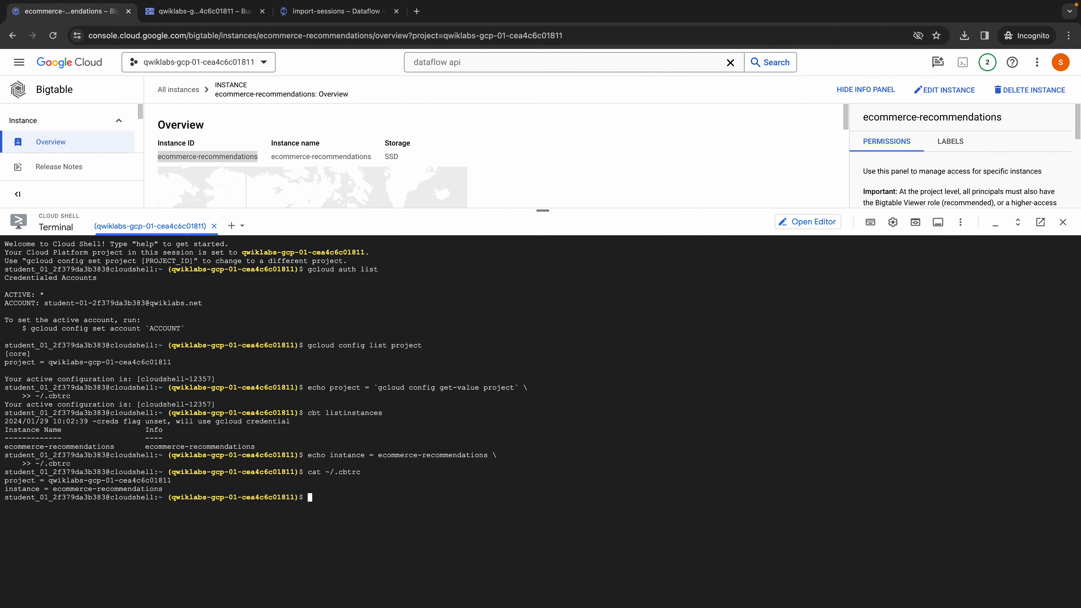
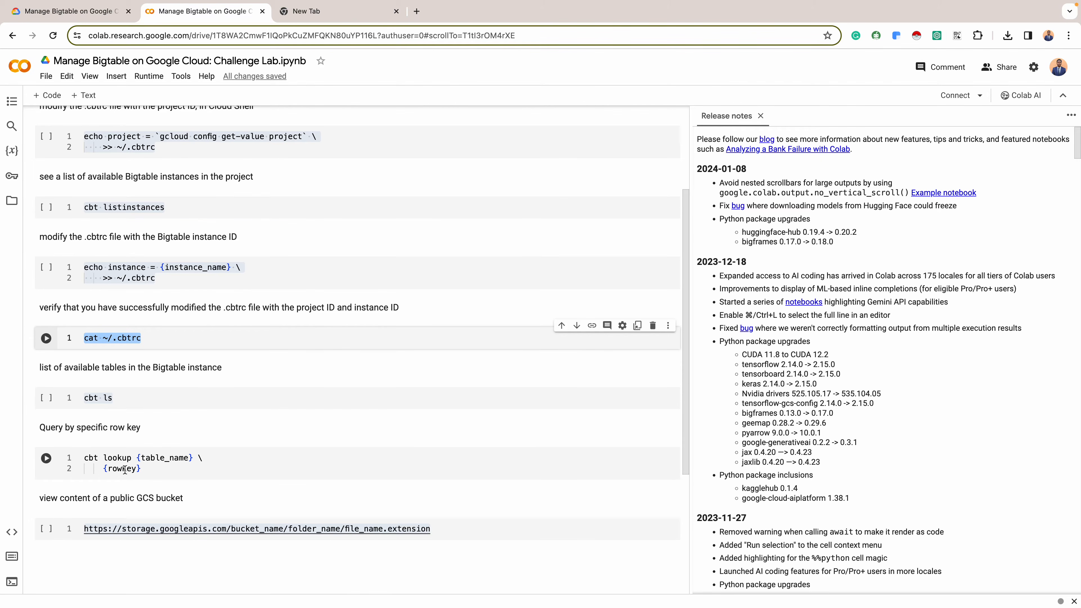
# - Copy cbt ls from the Colab notebook and run it in Cloud Shell to list the instance's tables
pyautogui.tripleClick(98, 397)
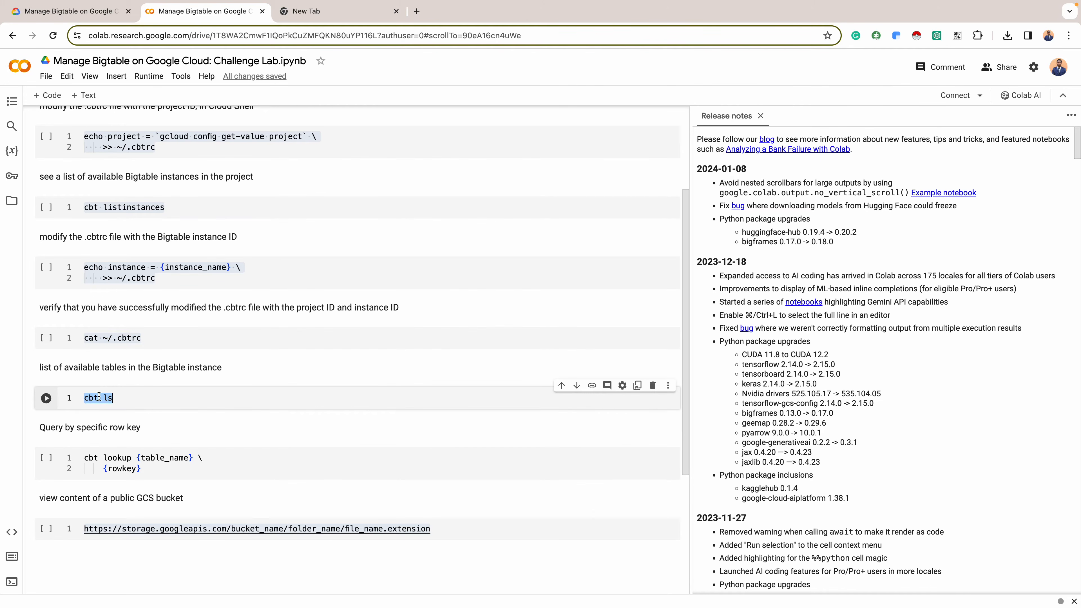
pyautogui.press('super+c')
pyautogui.press('super+Tab')
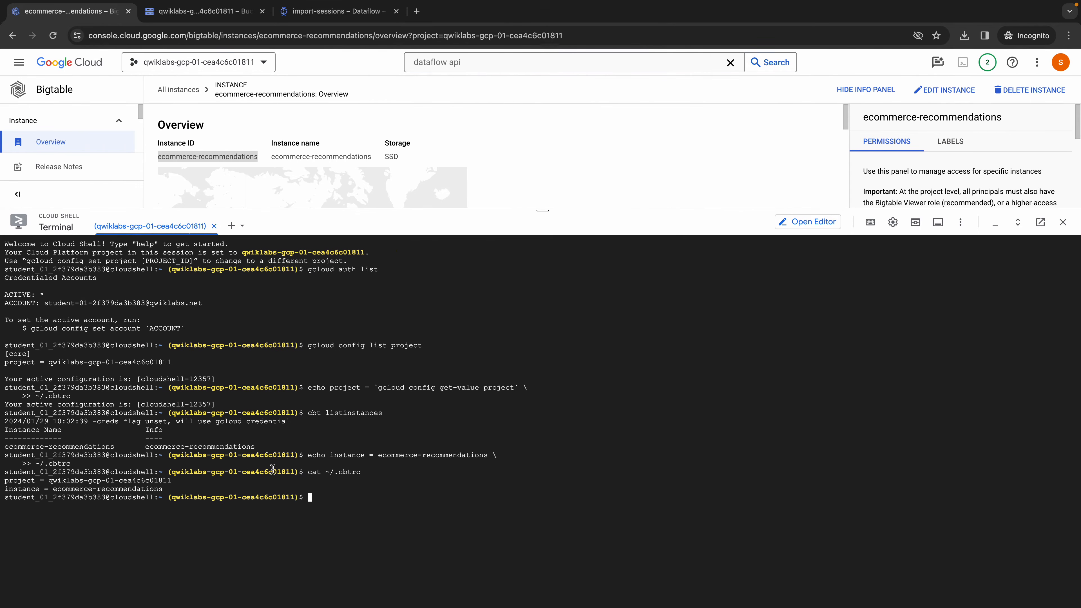
pyautogui.press('super+v')
pyautogui.press('Return')
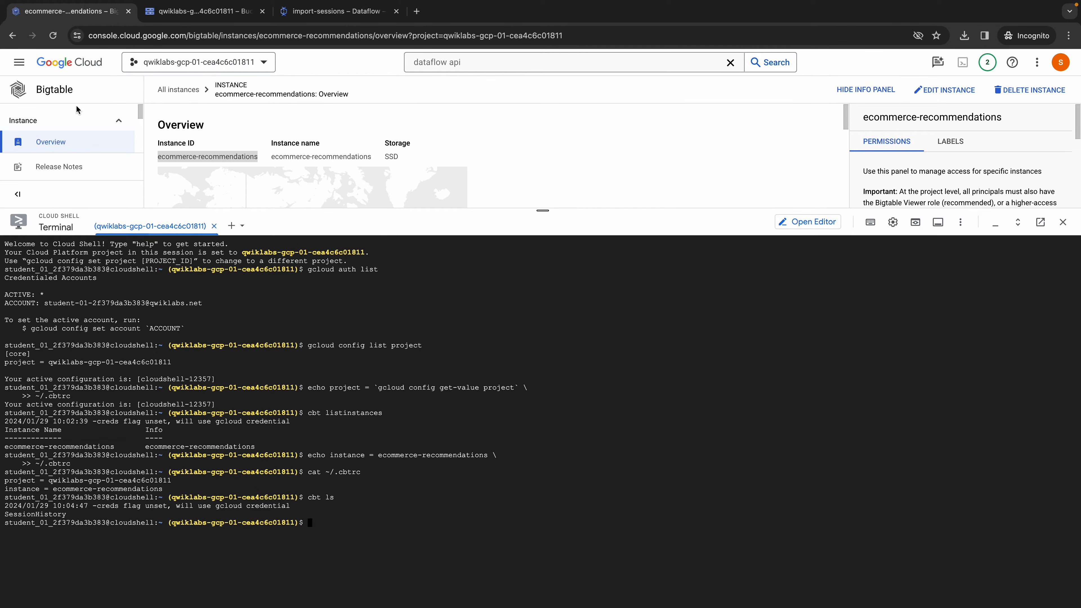
# - Open the ecommerce-recommendations instance's Tables page and check its table list against the Cloud Shell output
pyautogui.scroll(-2, 90, 135)
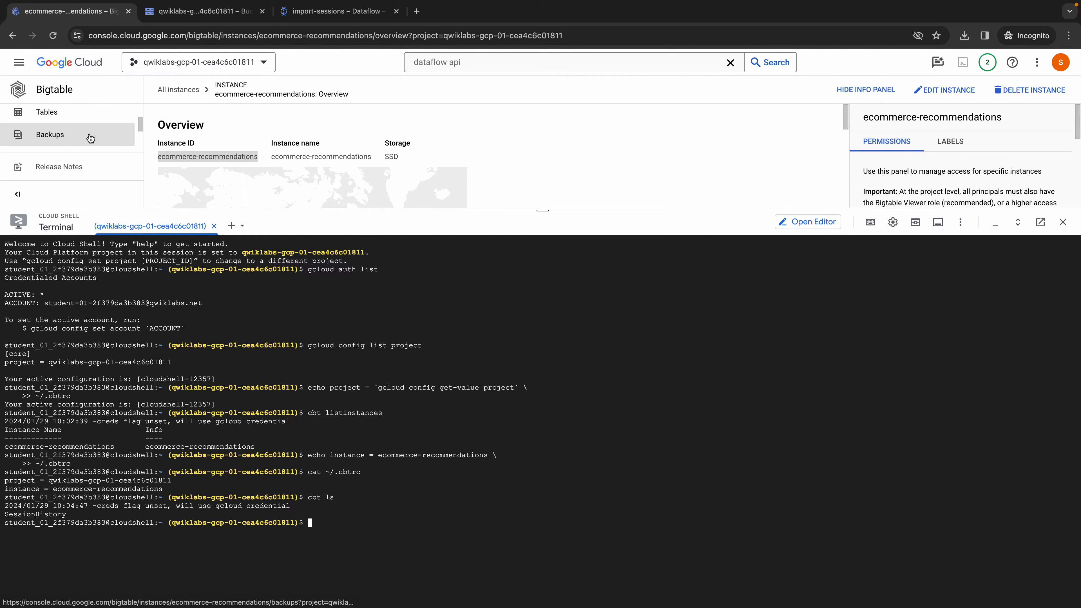
pyautogui.click(77, 113)
pyautogui.moveTo(542, 210); pyautogui.dragTo(543, 309)
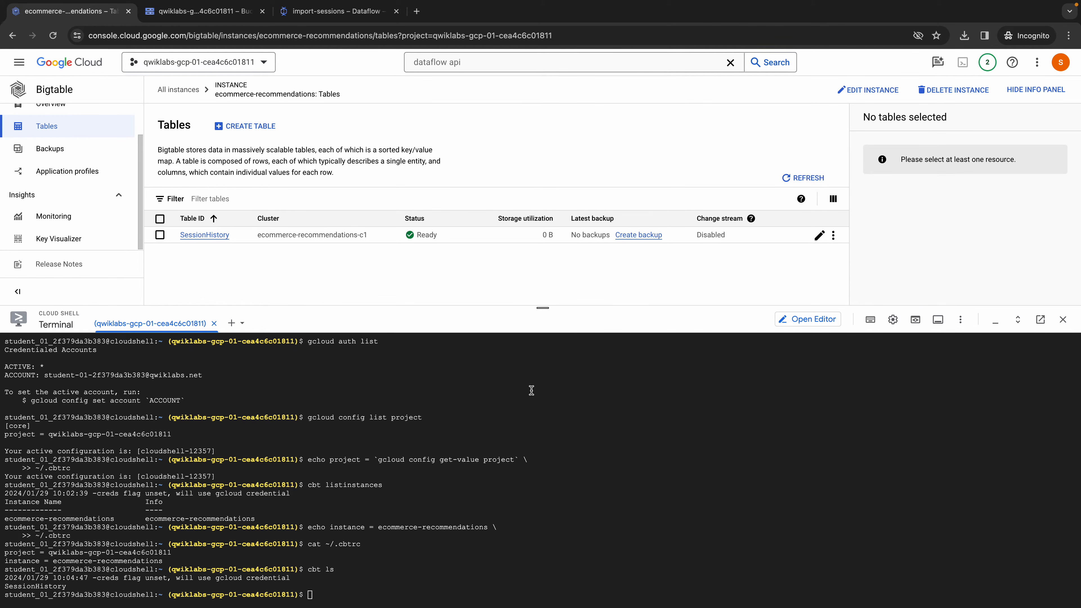
pyautogui.moveTo(540, 309); pyautogui.dragTo(542, 205)
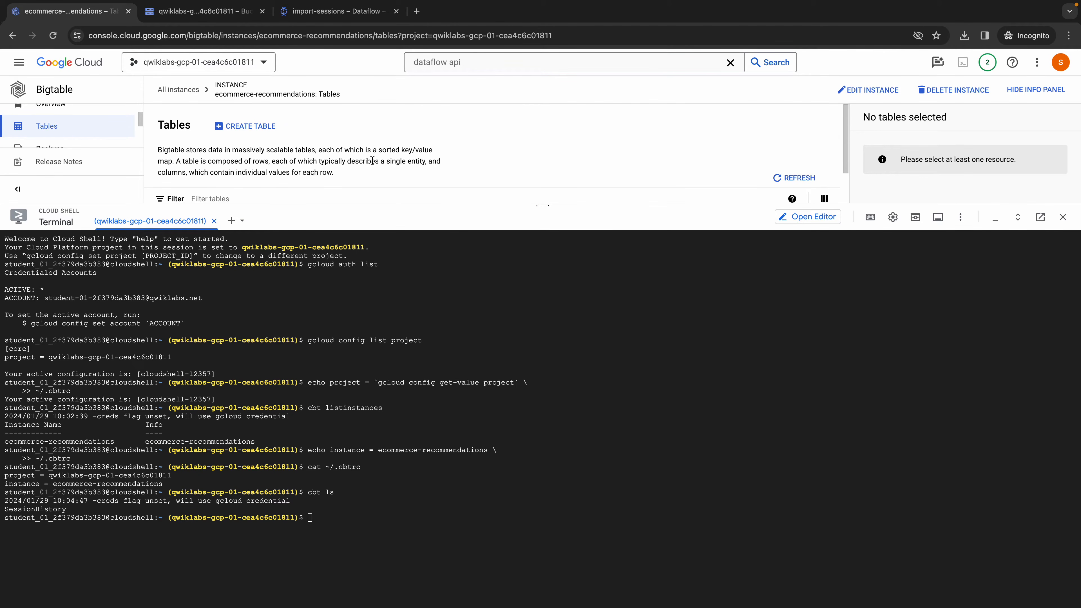
# - Copy the cbt lookup {table_name} {rowkey} command from the notebook into Cloud Shell and delete the {table_name} placeholder
pyautogui.hotkey('ctrl', 'Left')
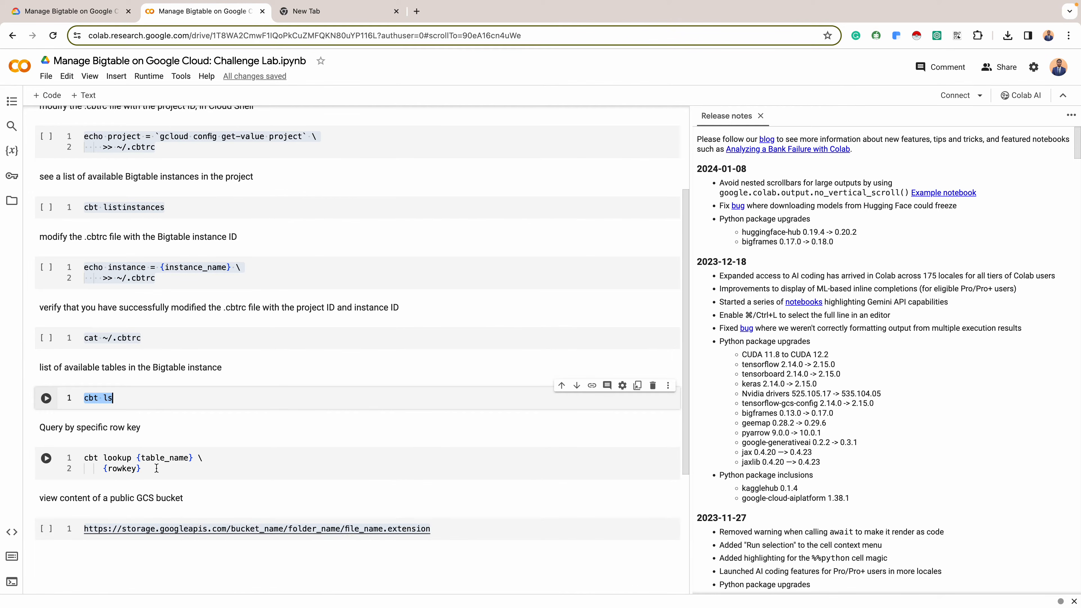
pyautogui.click(156, 468)
pyautogui.hotkey('ctrl', 'a')
pyautogui.hotkey('ctrl', 'Right')
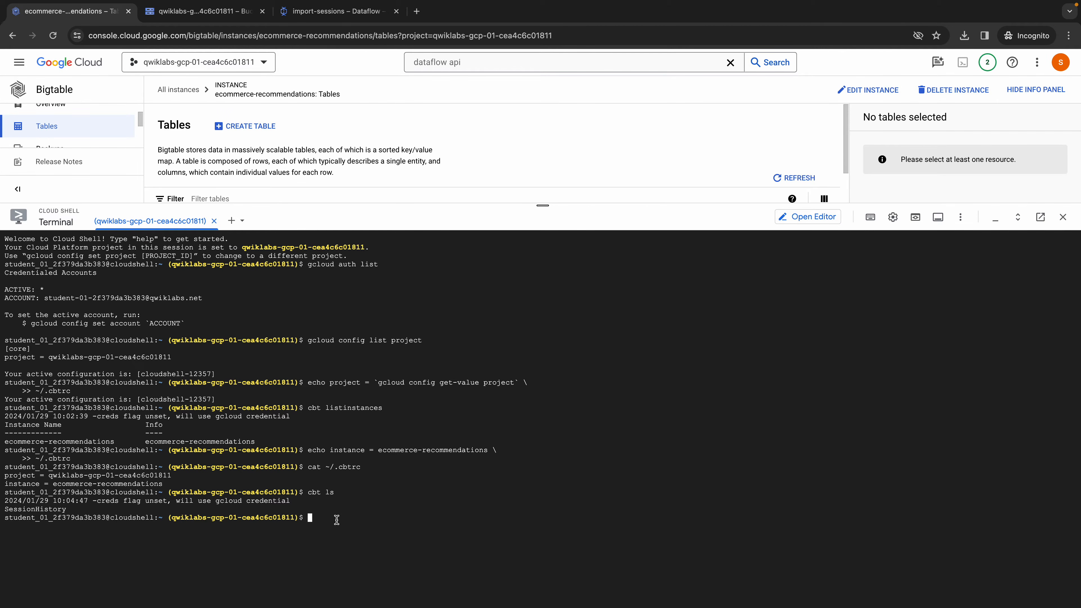
pyautogui.hotkey('ctrl', 'v')
pyautogui.press('Left')
pyautogui.press('BackSpace')
pyautogui.press('BackSpace')
pyautogui.press('BackSpace')
pyautogui.press('BackSpace')
pyautogui.press('BackSpace')
pyautogui.press('BackSpace')
pyautogui.press('BackSpace')
pyautogui.press('BackSpace')
pyautogui.press('BackSpace')
pyautogui.press('BackSpace')
pyautogui.press('BackSpace')
pyautogui.press('BackSpace')
# - Copy the table ID SessionHistory from its table overview into the cbt lookup command and remove the extra line break
pyautogui.scroll(-2, 346, 170)
pyautogui.click(222, 197)
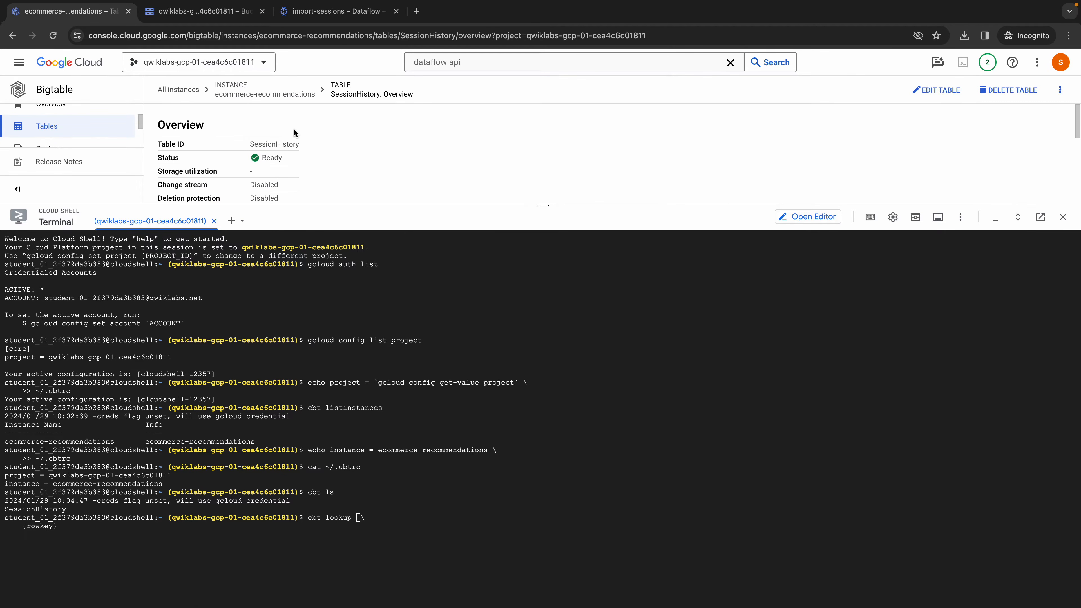
pyautogui.doubleClick(276, 143)
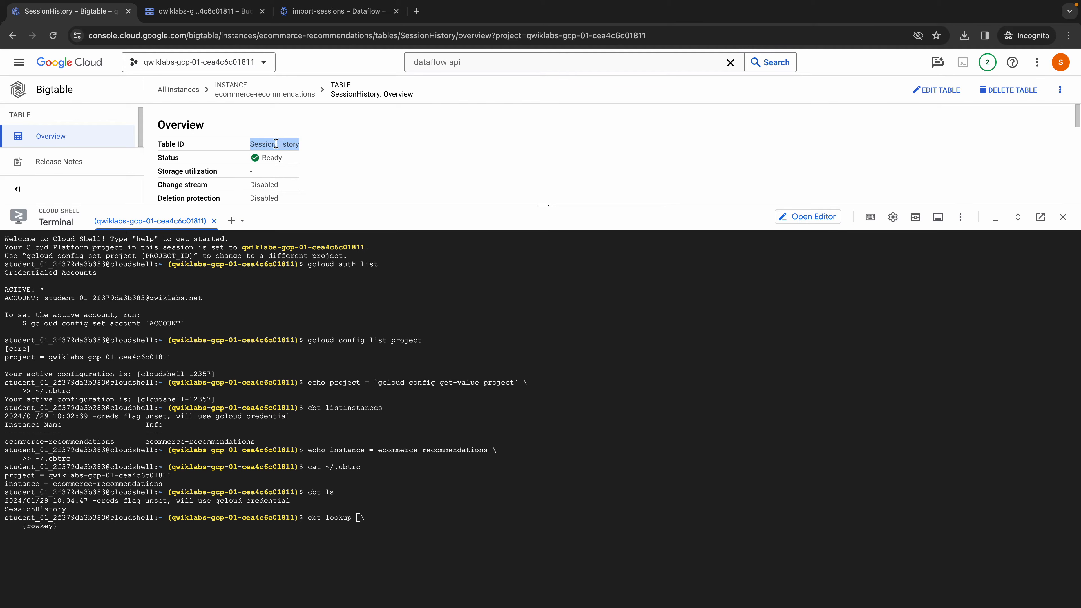
pyautogui.click(359, 518)
pyautogui.press('super+v')
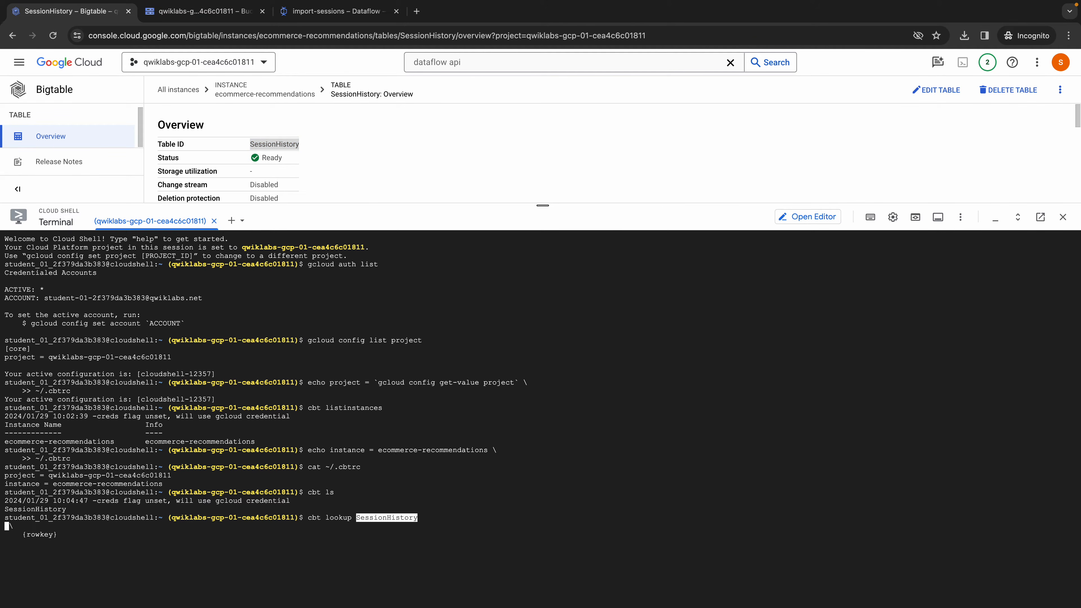
pyautogui.press('Right')
pyautogui.press('Right')
pyautogui.press('Left')
pyautogui.press('BackSpace')
pyautogui.press('Right')
pyautogui.press('Right')
pyautogui.press('Right')
pyautogui.press('Right')
pyautogui.press('Right')
pyautogui.press('Right')
pyautogui.press('Right')
pyautogui.press('Right')
pyautogui.press('Right')
pyautogui.press('Right')
pyautogui.press('Right')
pyautogui.press('Right')
pyautogui.press('Right')
pyautogui.press('Right')
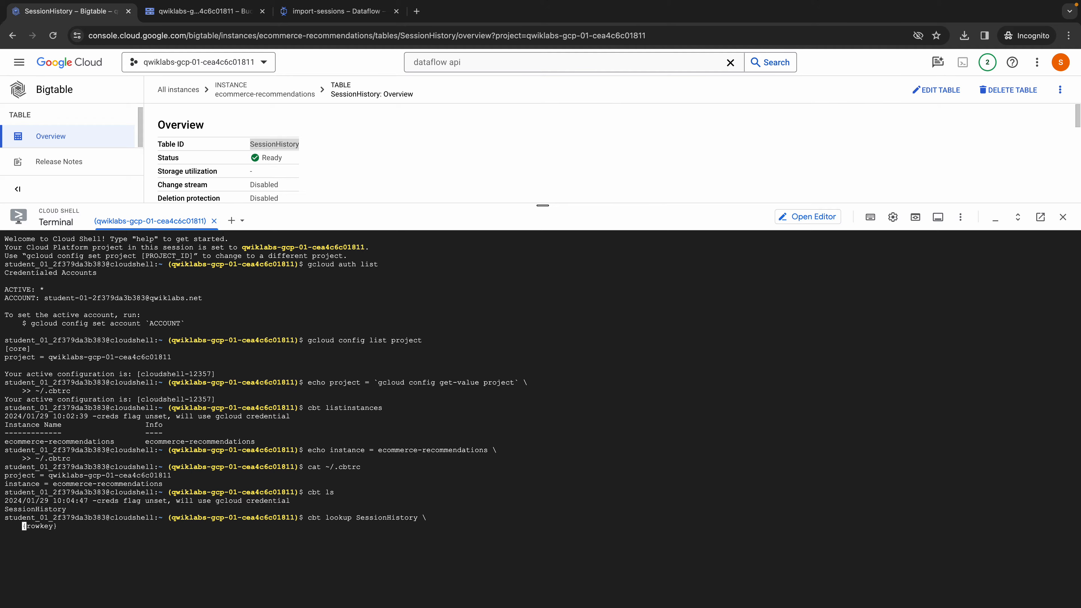
pyautogui.press('BackSpace')
pyautogui.press('BackSpace')
pyautogui.press('BackSpace')
pyautogui.press('BackSpace')
pyautogui.press('BackSpace')
pyautogui.press('BackSpace')
pyautogui.press('BackSpace')
pyautogui.hotkey('ctrl', 'Left')
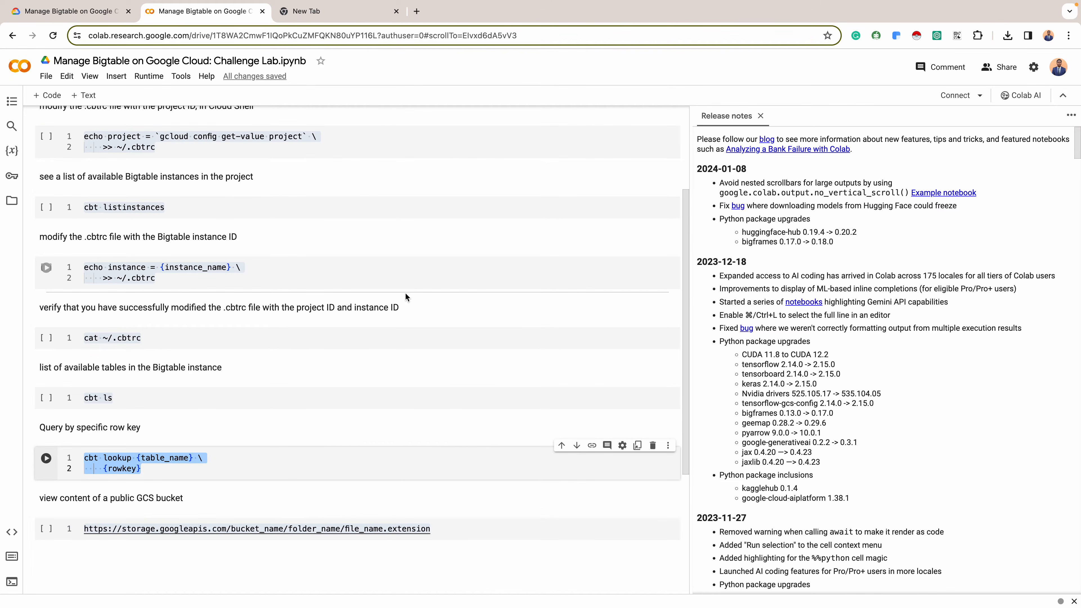
pyautogui.click(99, 13)
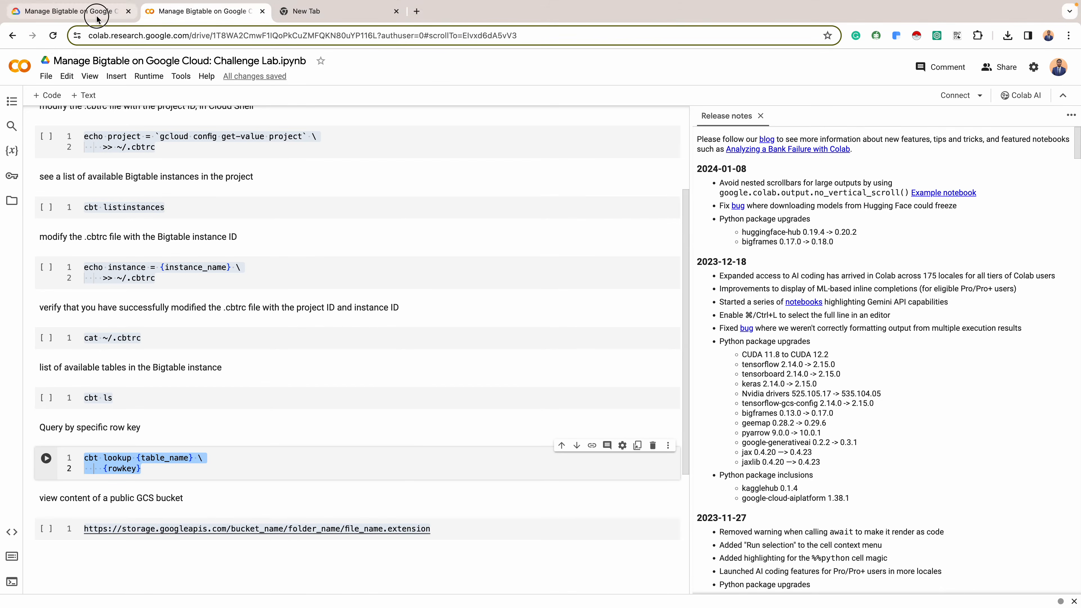
pyautogui.doubleClick(457, 374)
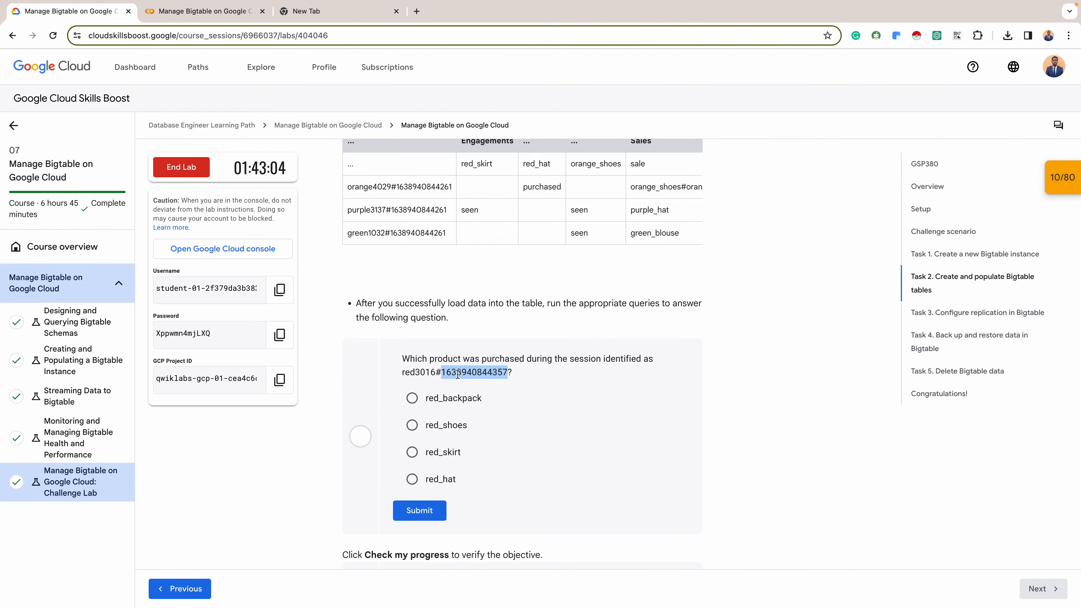
pyautogui.moveTo(511, 373); pyautogui.dragTo(388, 373)
pyautogui.hotkey('ctrl', 'Right')
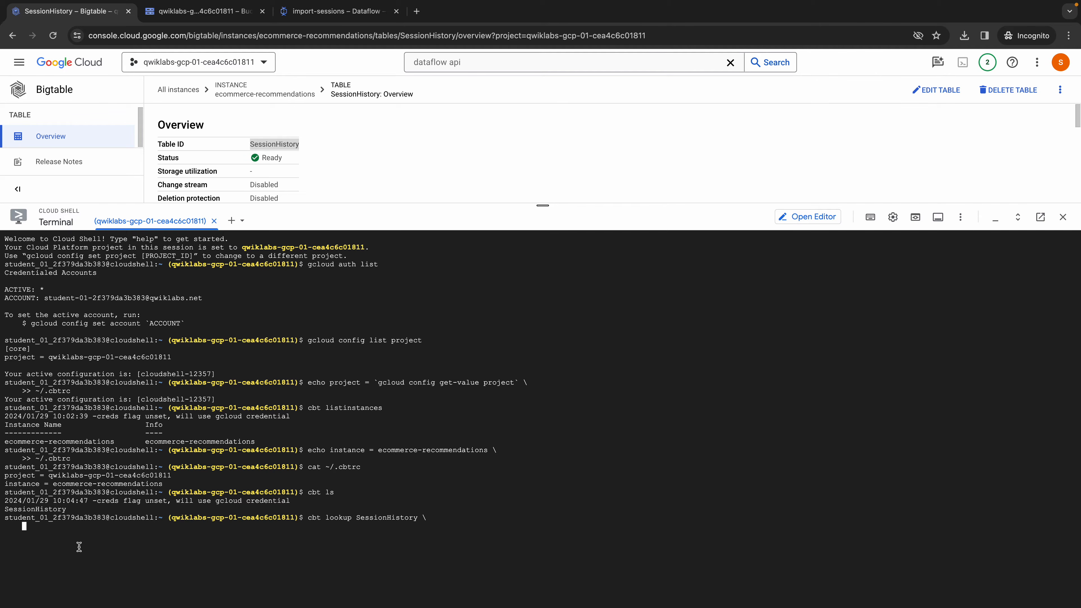
pyautogui.press('super+v')
pyautogui.press('Return')
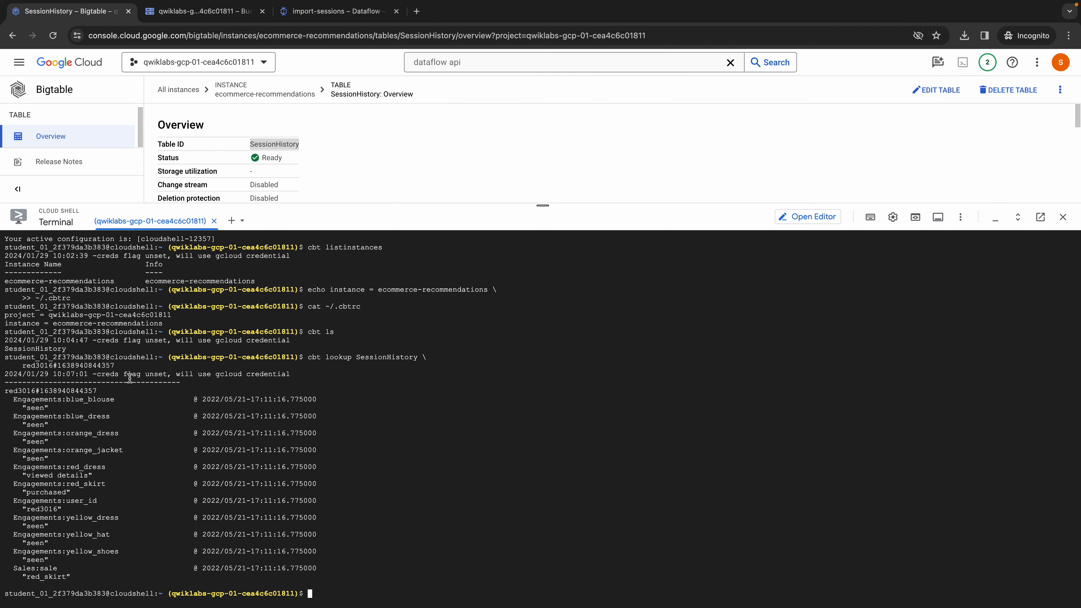
# - Submit red_skirt as the answer to the session purchase question and check progress on the user engagements table objective
pyautogui.hotkey('ctrl', 'Left')
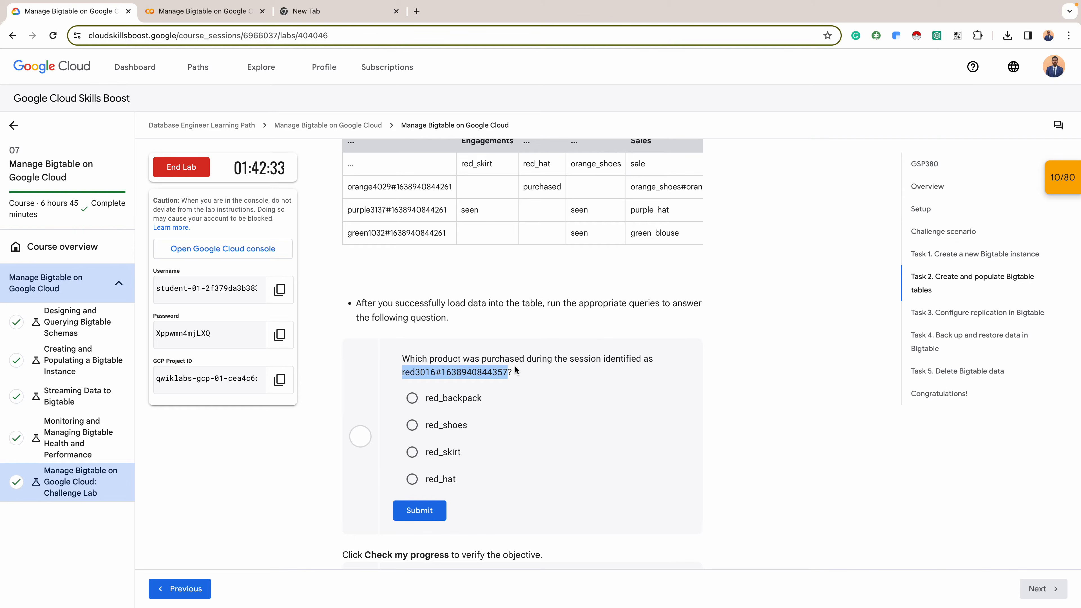
pyautogui.hotkey('ctrl', 'Right')
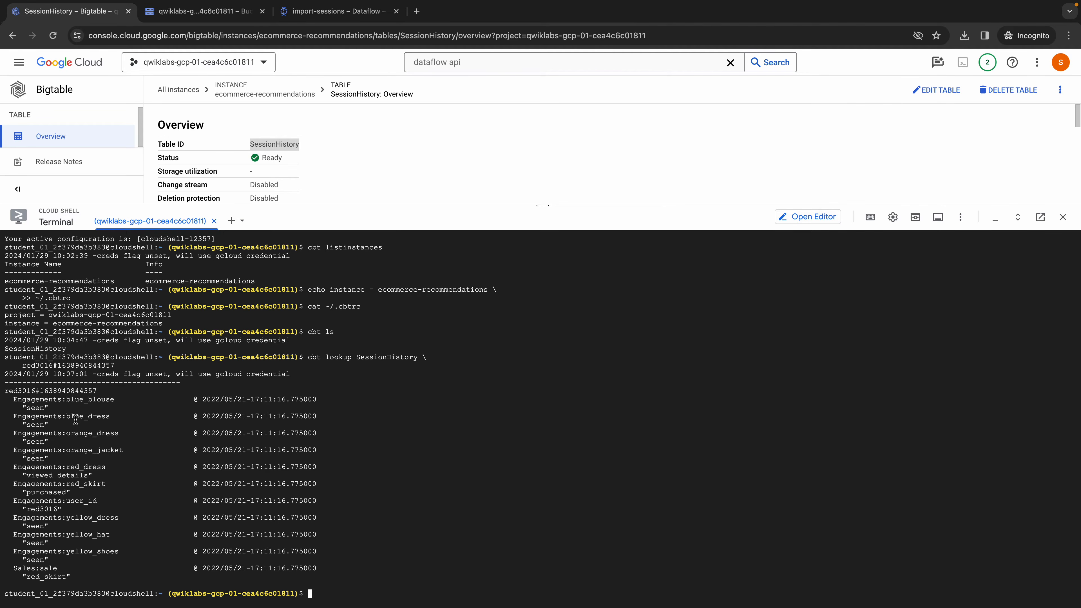
pyautogui.hotkey('ctrl', 'Left')
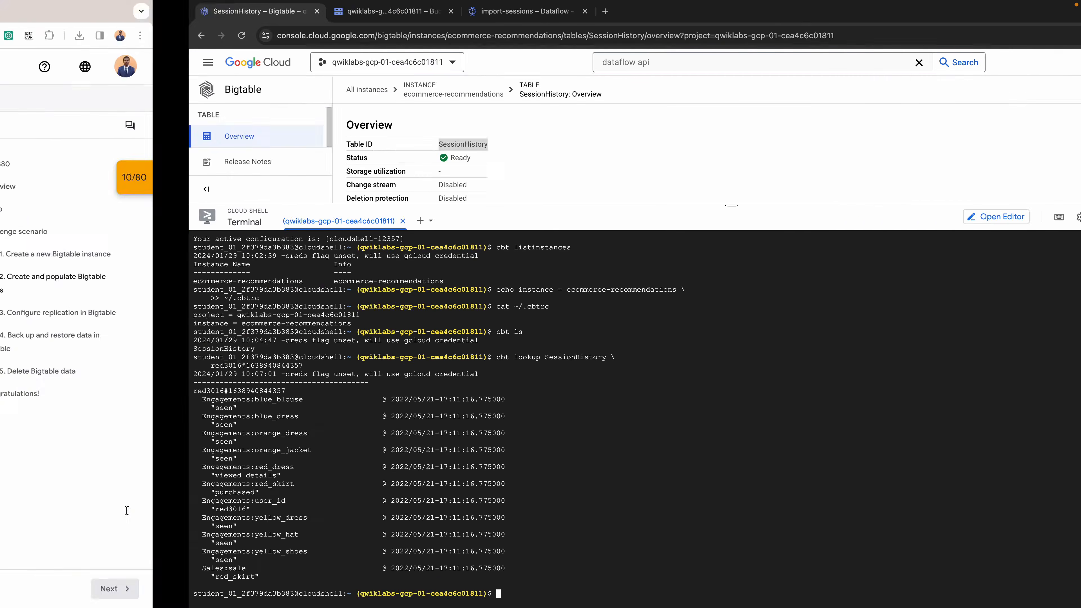
pyautogui.click(411, 451)
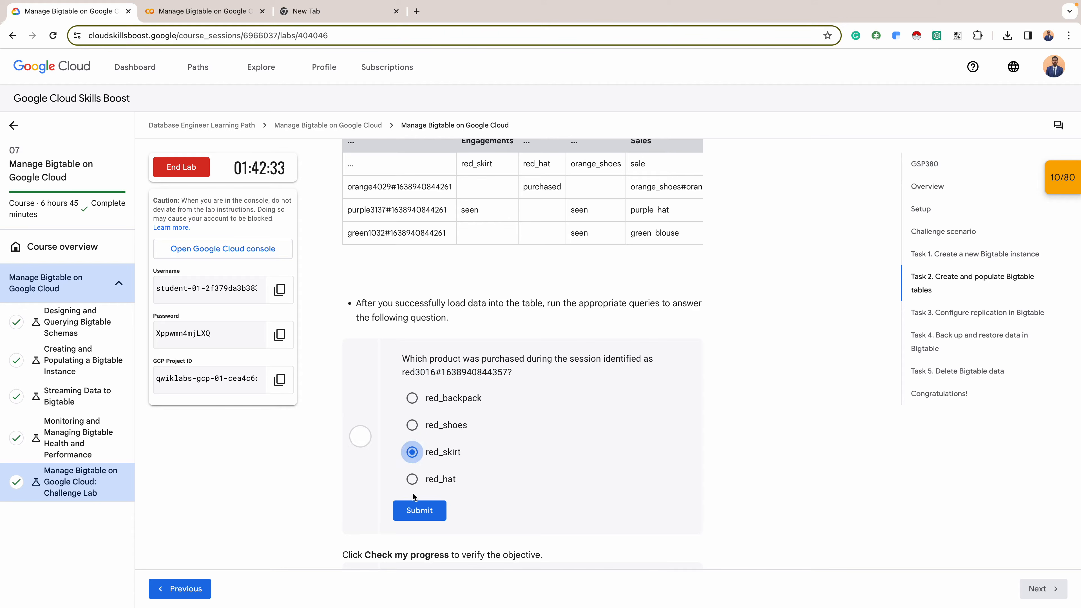
pyautogui.click(419, 510)
pyautogui.scroll(-3, 566, 472)
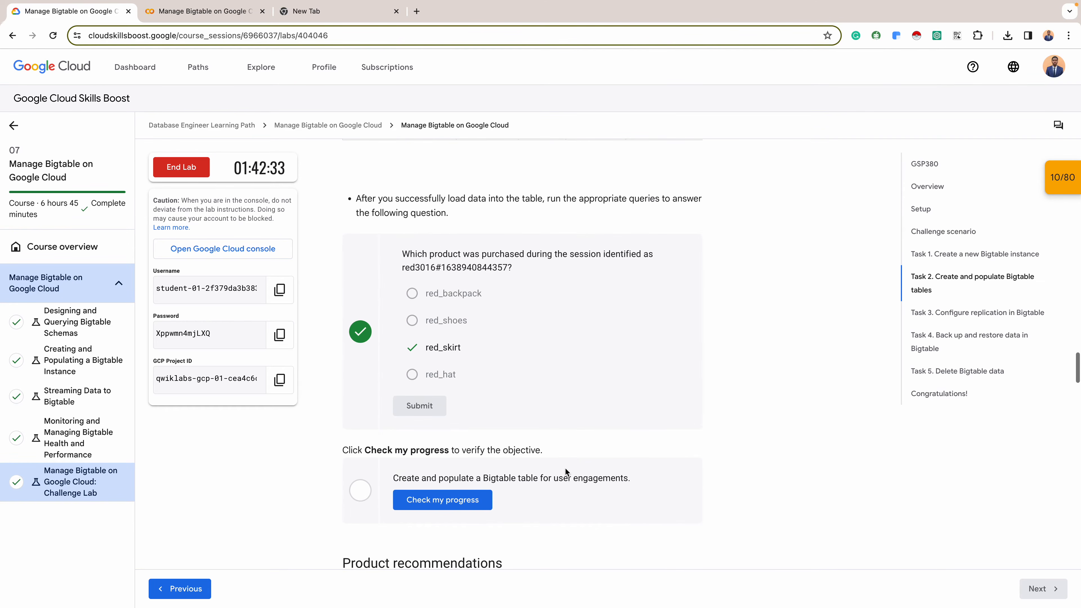
pyautogui.click(438, 499)
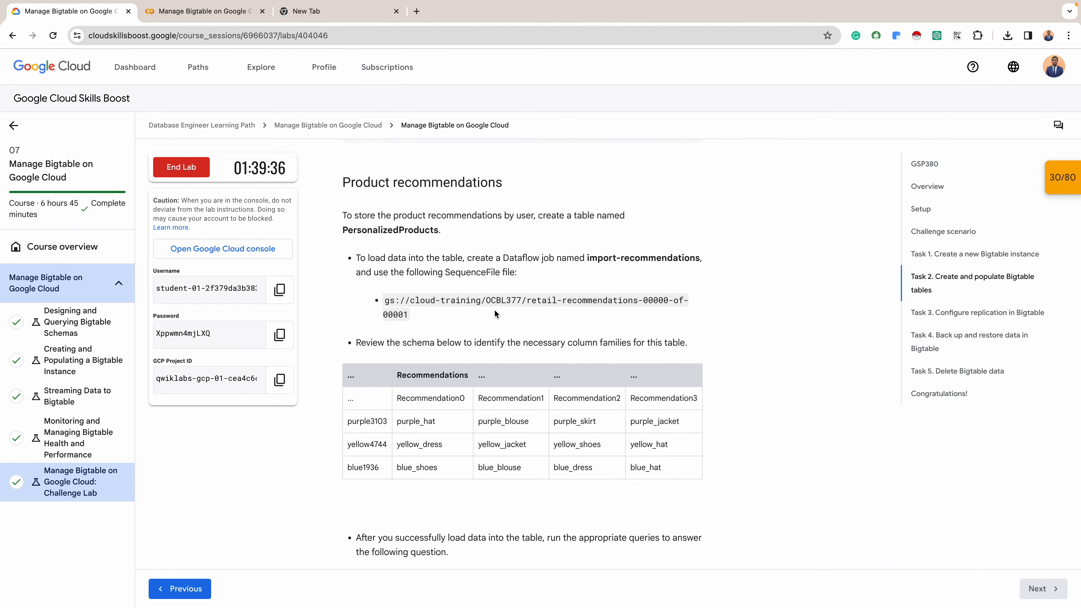
# - Copy the table name PersonalizedProducts from the lab instructions and return to the ecommerce-recommendations instance's Tables page
pyautogui.doubleClick(398, 229)
pyautogui.hotkey('ctrl', 'c')
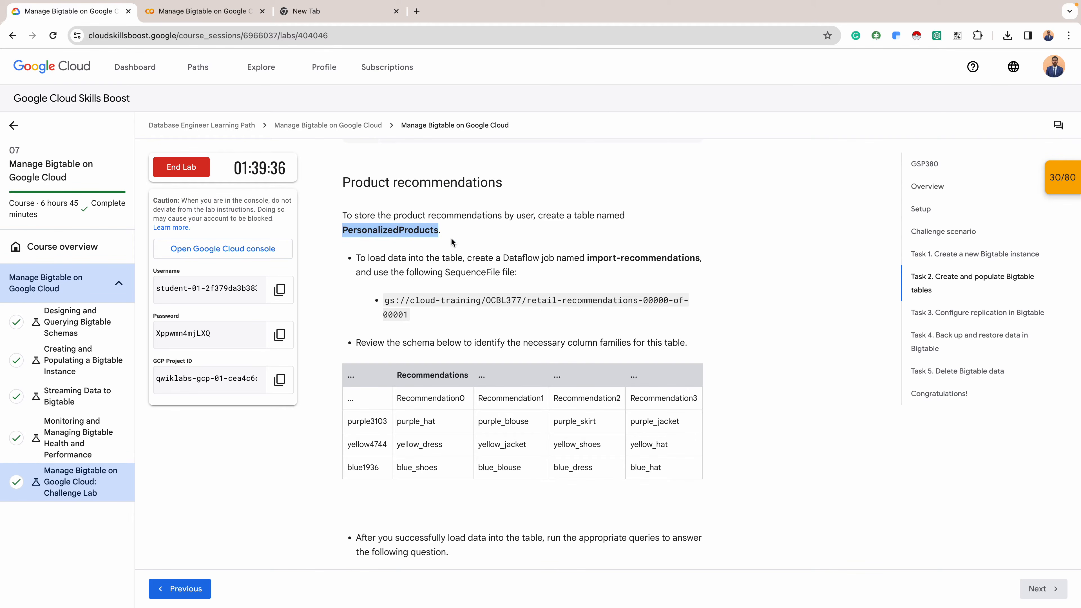
pyautogui.hotkey('ctrl', 'Right')
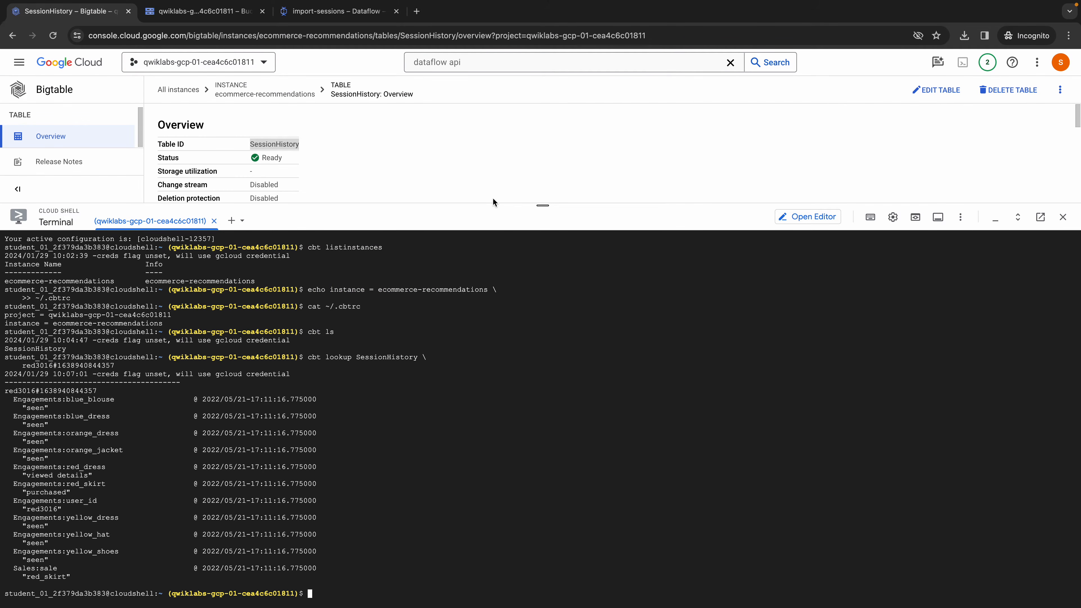
pyautogui.moveTo(545, 204); pyautogui.dragTo(544, 359)
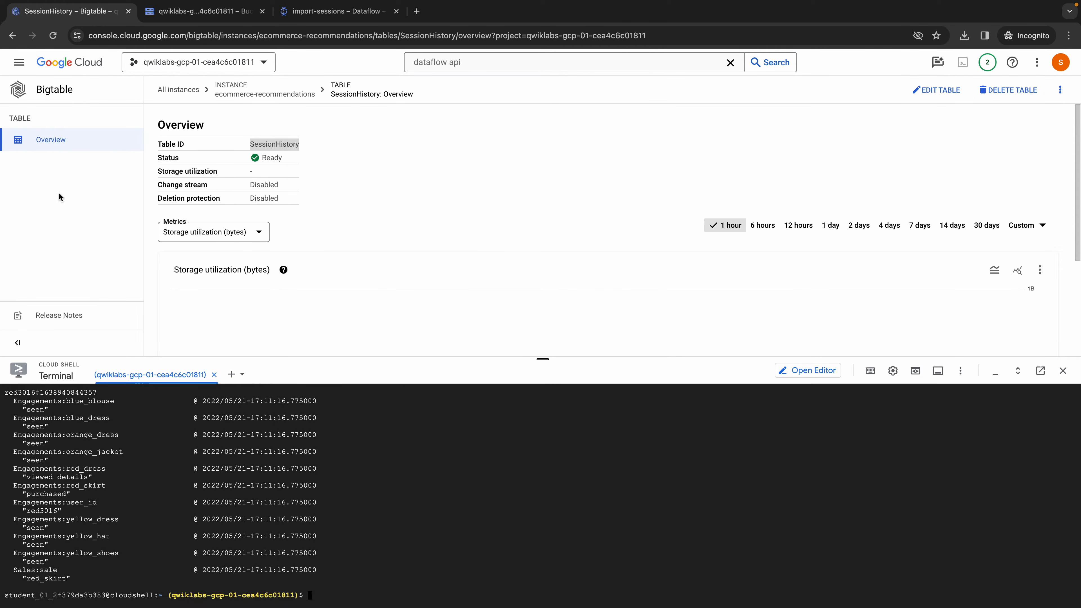
pyautogui.click(248, 92)
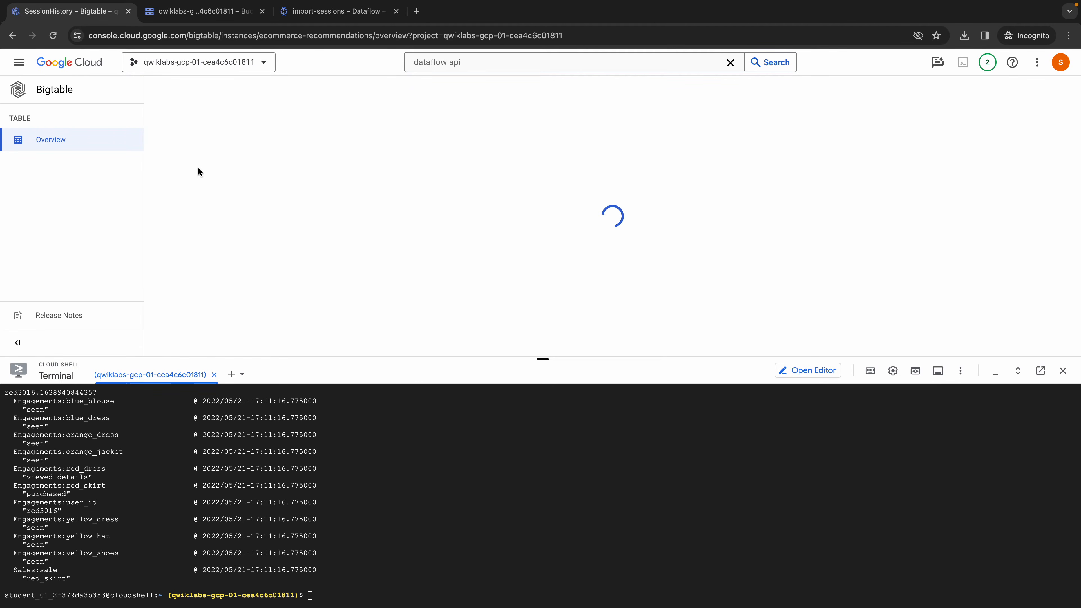
pyautogui.click(72, 166)
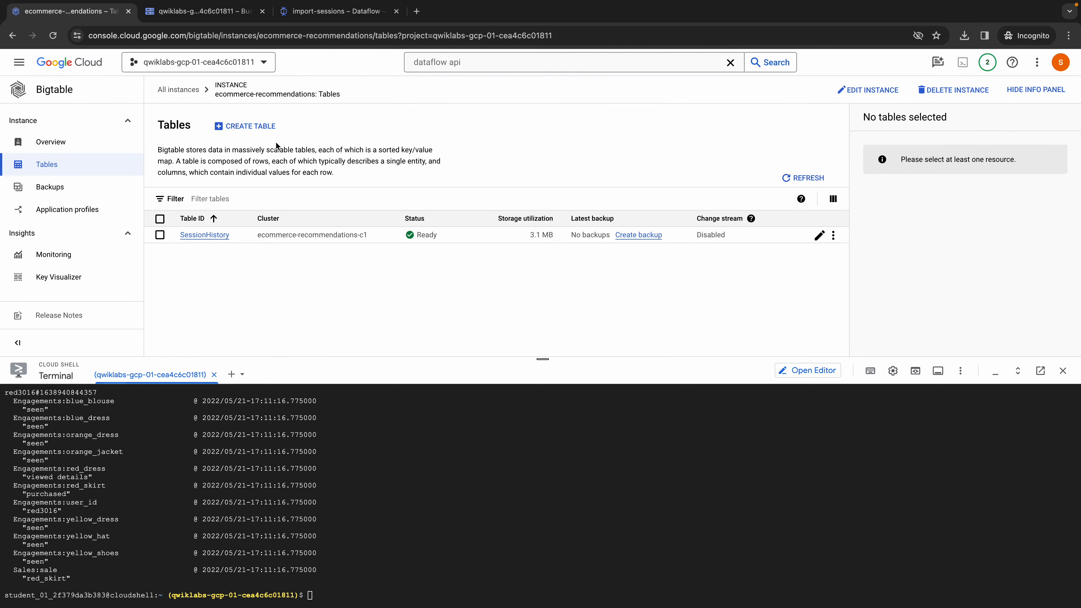
# - Start creating a new Bigtable table and set its table ID to PersonalizedProducts
pyautogui.click(248, 126)
pyautogui.click(822, 140)
pyautogui.hotkey('ctrl', 'v')
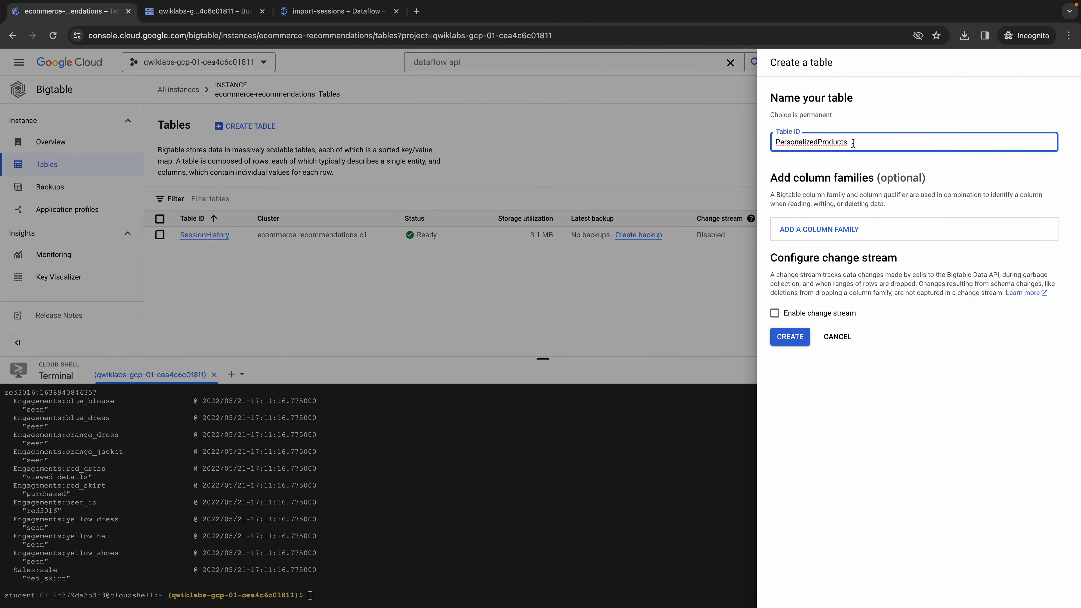
# - Review the product recommendations schema in the lab instructions and copy the column family name Recommendations
pyautogui.hotkey('ctrl', 'Left')
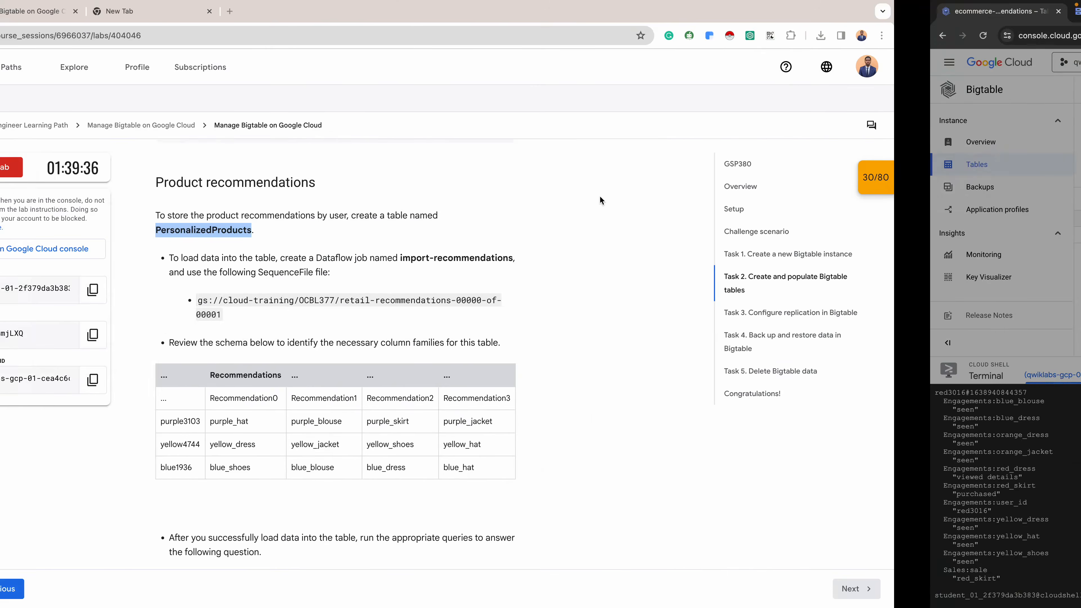
pyautogui.scroll(-1, 573, 302)
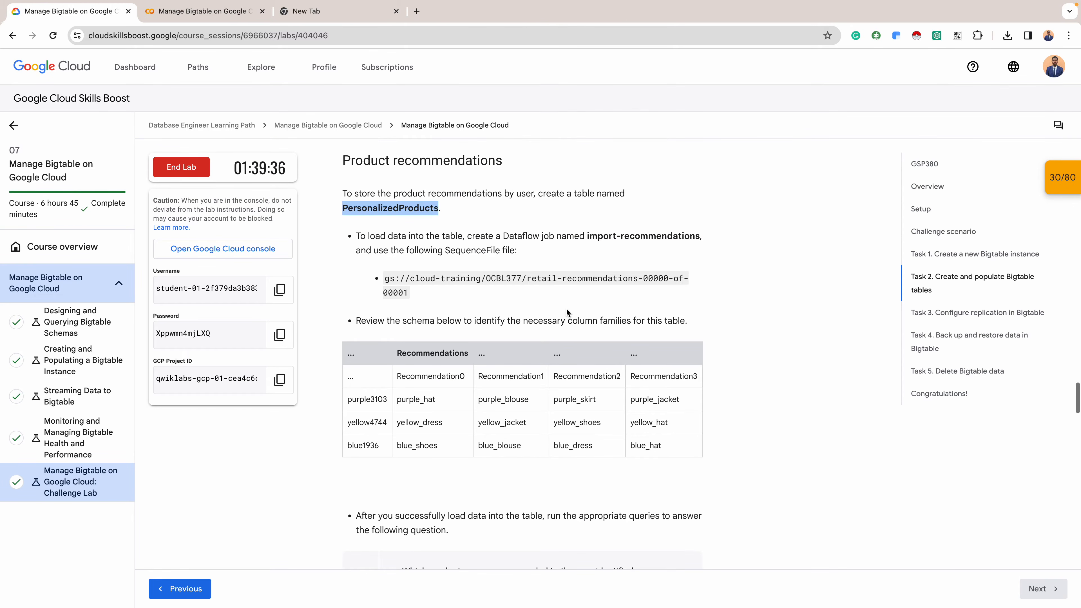
pyautogui.rightClick(483, 404)
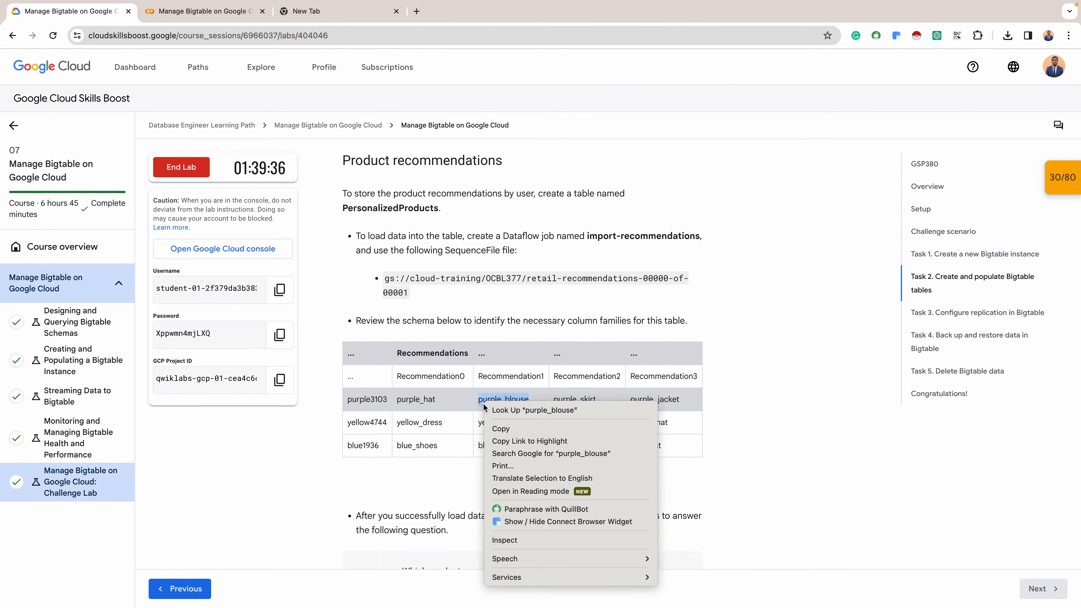
pyautogui.click(568, 367)
pyautogui.click(765, 397)
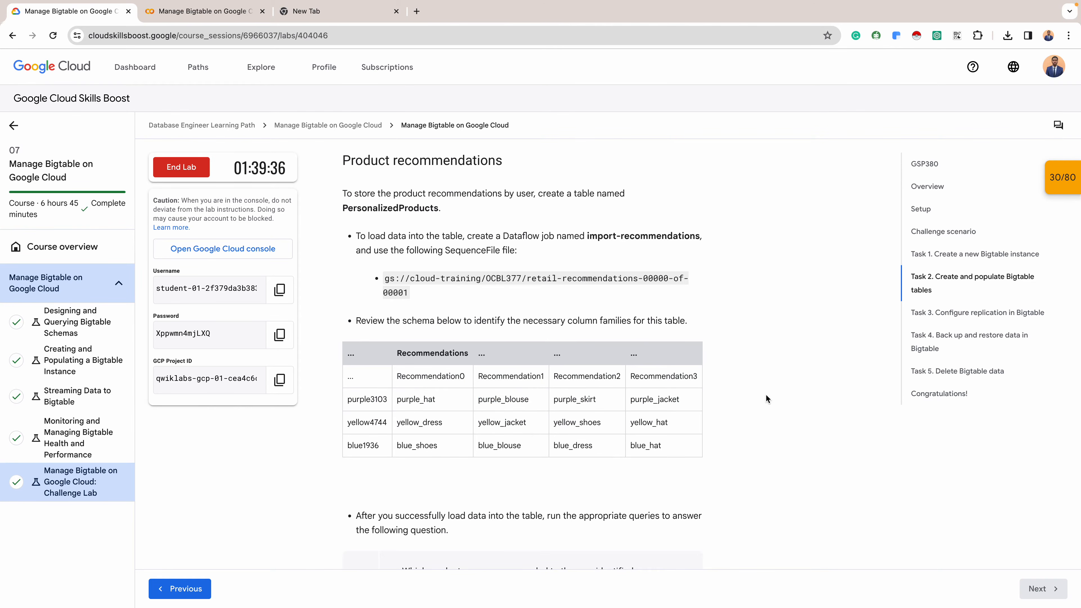
pyautogui.doubleClick(432, 354)
pyautogui.press('super+c')
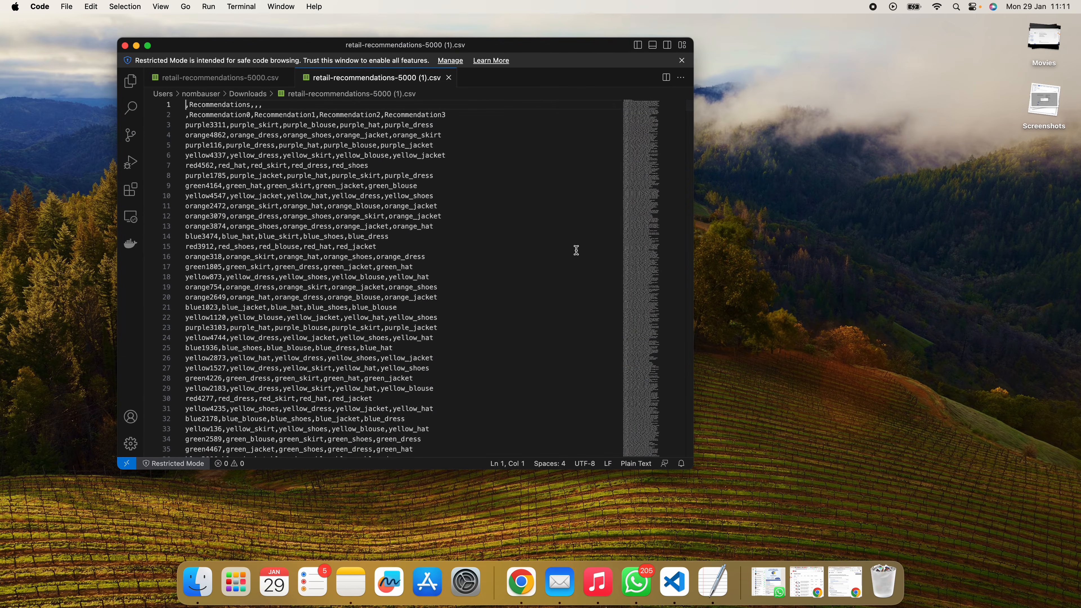
# - Examine the header rows and row keys of retail-recommendations-5000 (1).csv in Visual Studio Code to check the column family structure
pyautogui.click(240, 146)
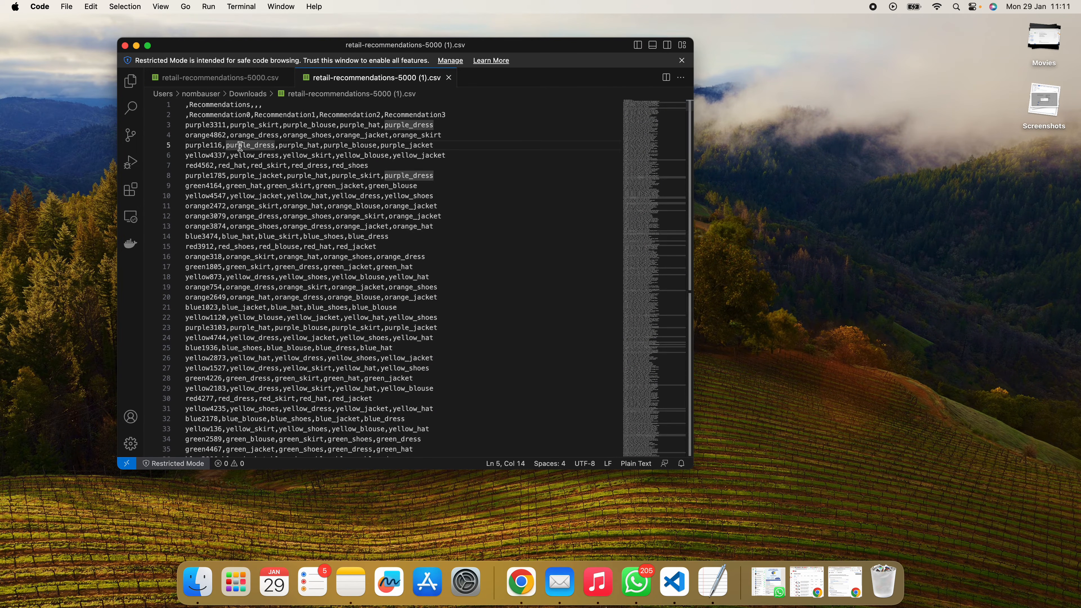
pyautogui.click(285, 109)
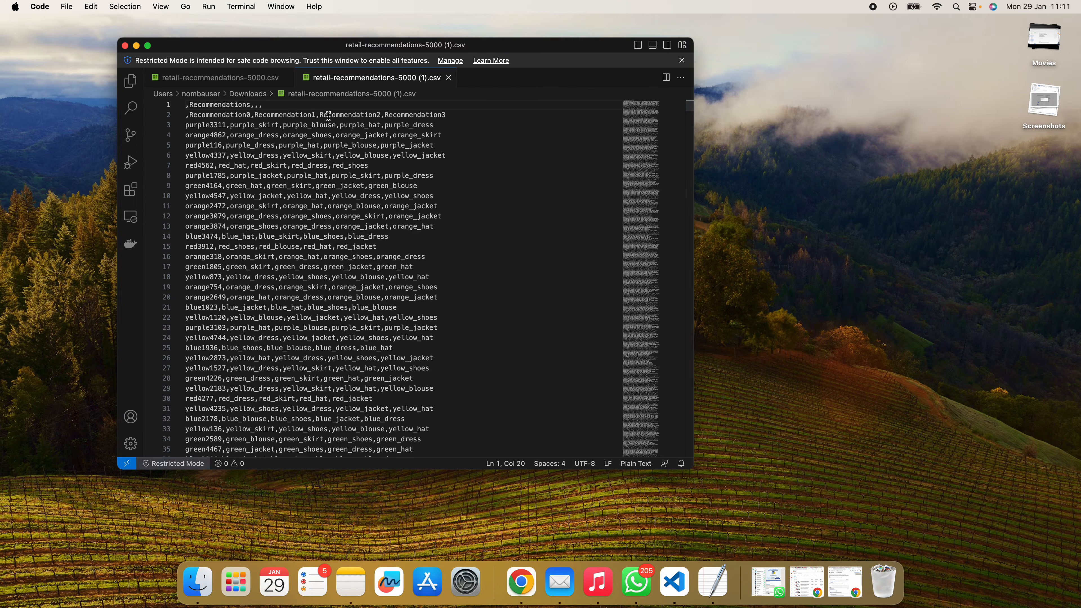
pyautogui.scroll(-20, 434, 298)
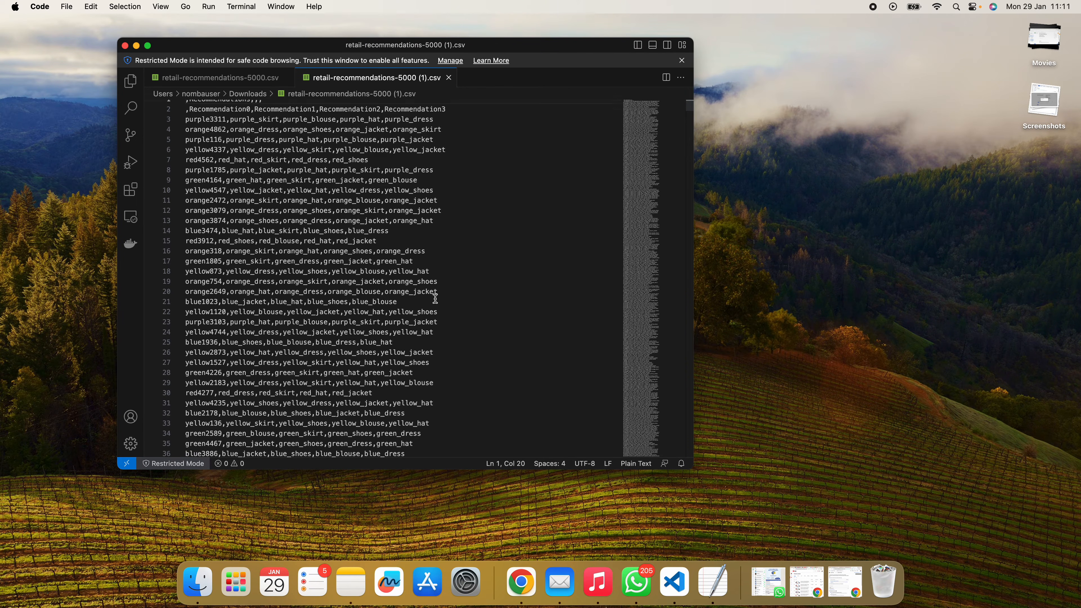
pyautogui.scroll(20, 434, 299)
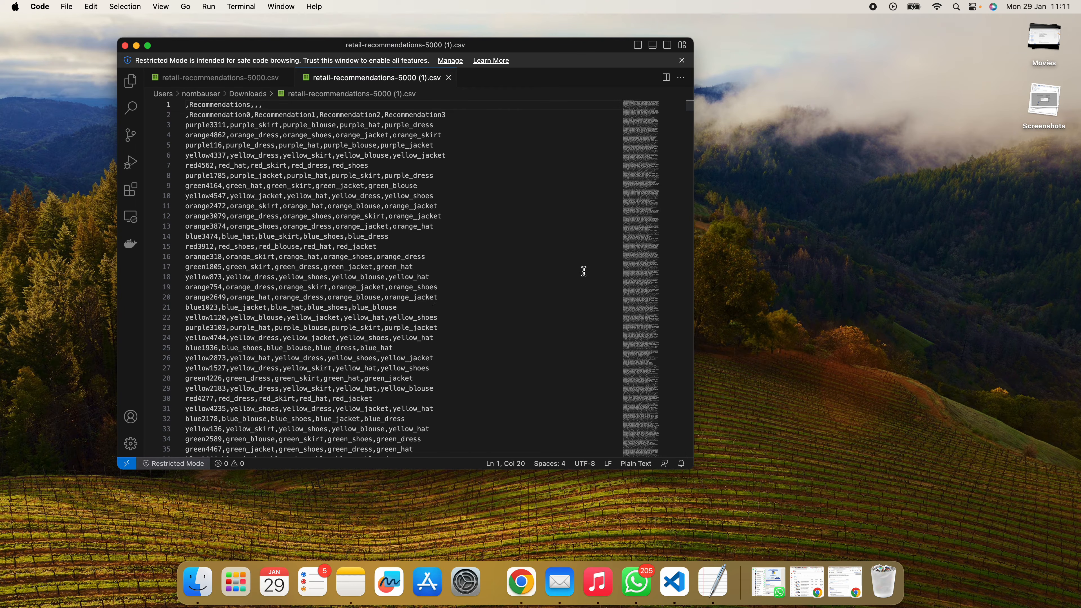
pyautogui.hotkey('ctrl', 'Right')
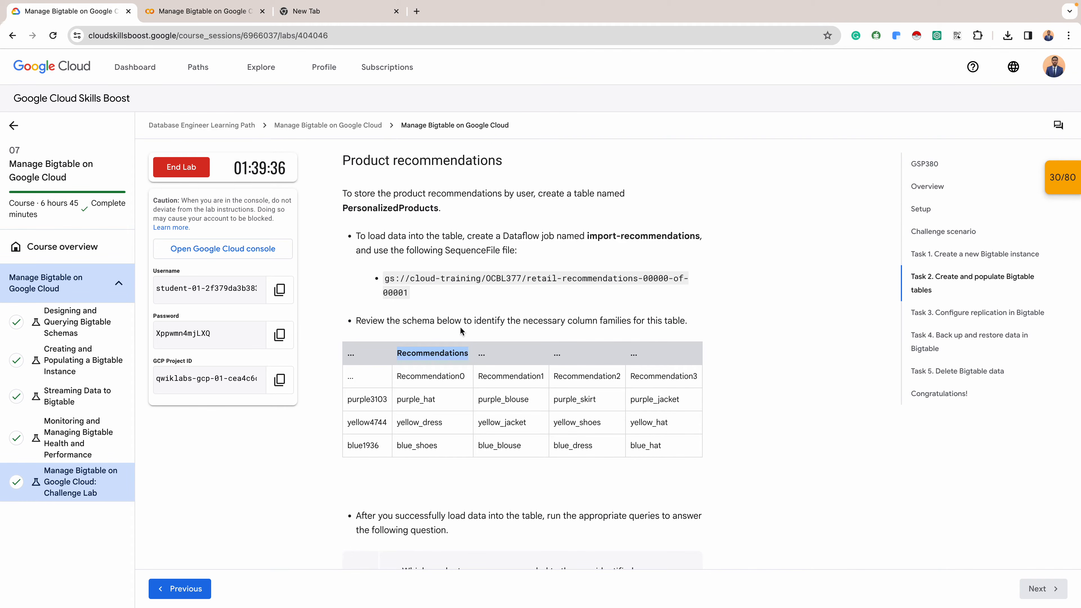
# - Return to the new table form in Google Cloud, add a column family named Recommendations, and create the PersonalizedProducts table
pyautogui.hotkey('ctrl', 'Right')
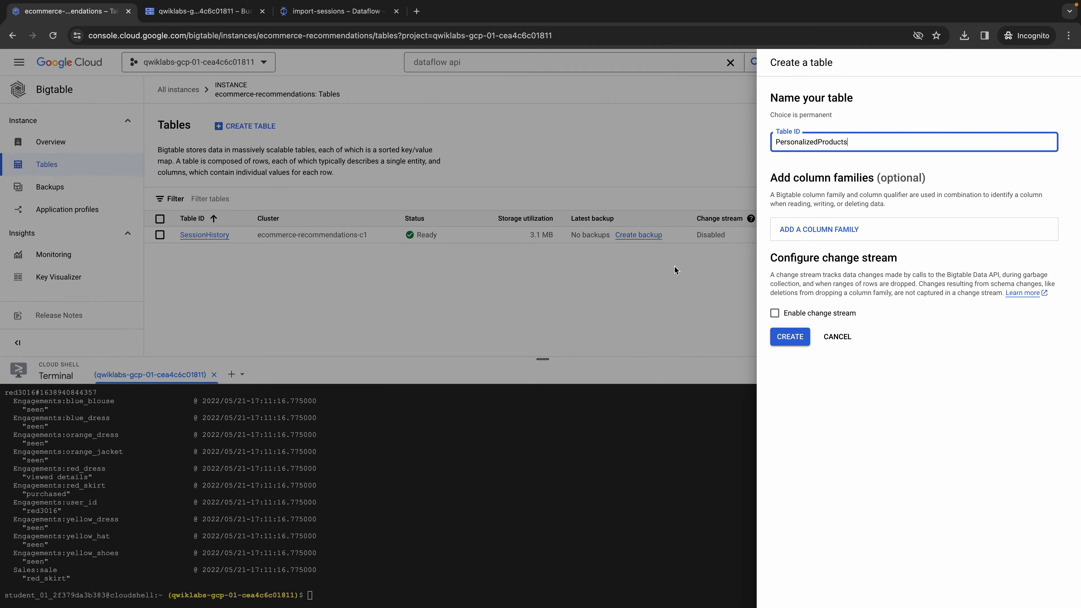
pyautogui.click(824, 227)
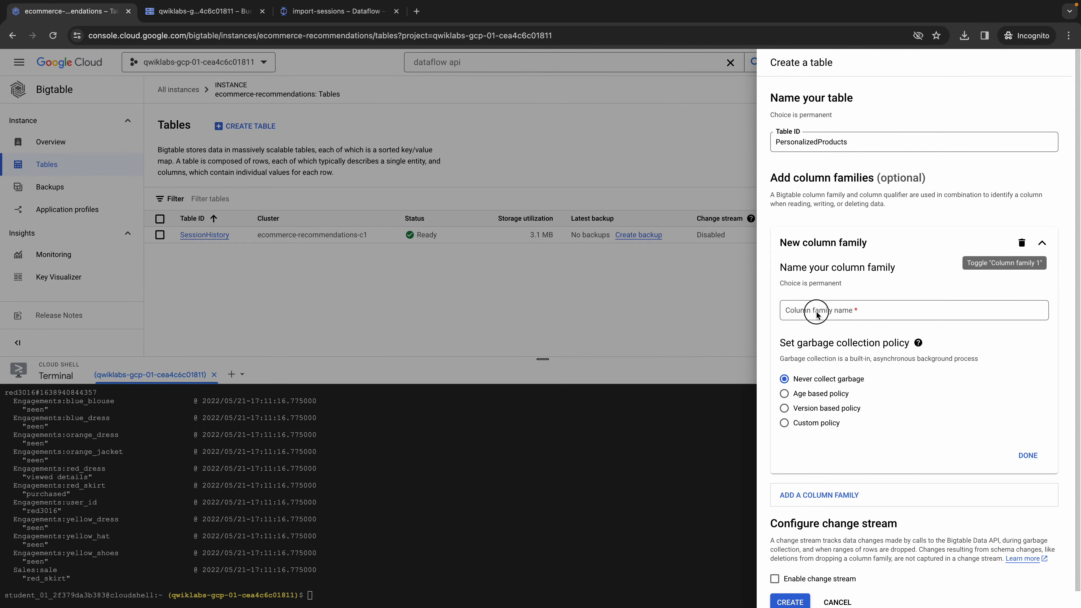
pyautogui.click(816, 313)
pyautogui.press('super+v')
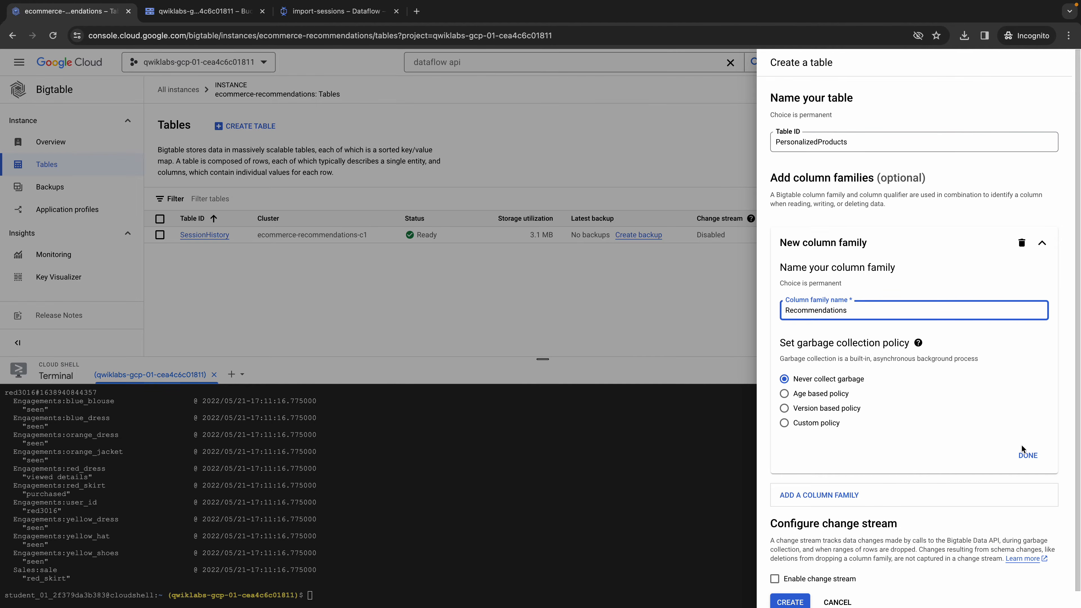
pyautogui.click(1027, 455)
pyautogui.click(788, 367)
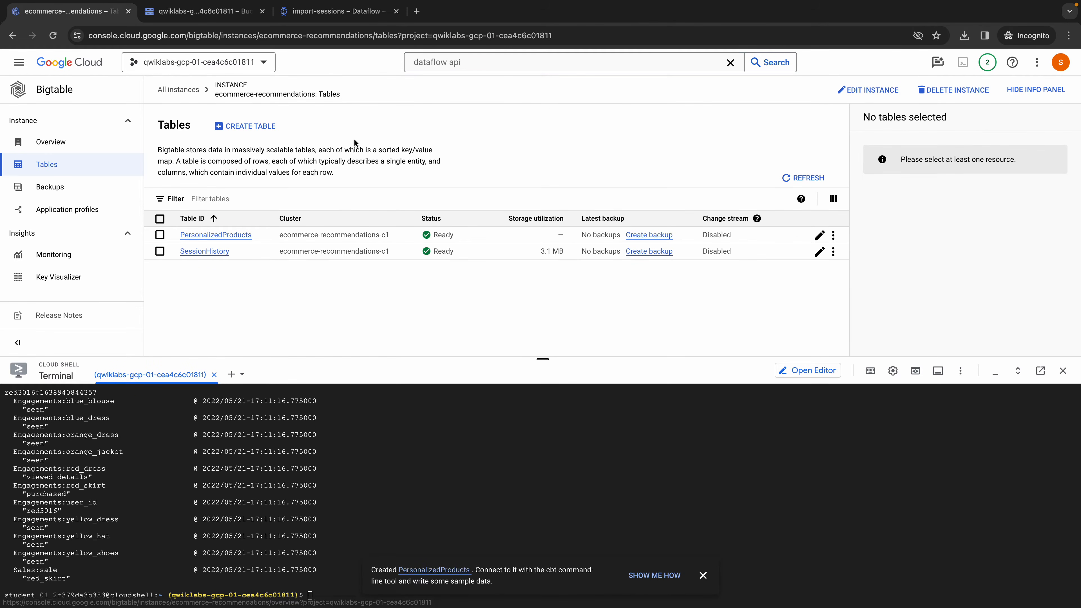
# - Clone the import-sessions Dataflow job and name the copy import-recommendations, using the job name from the lab instructions
pyautogui.click(315, 17)
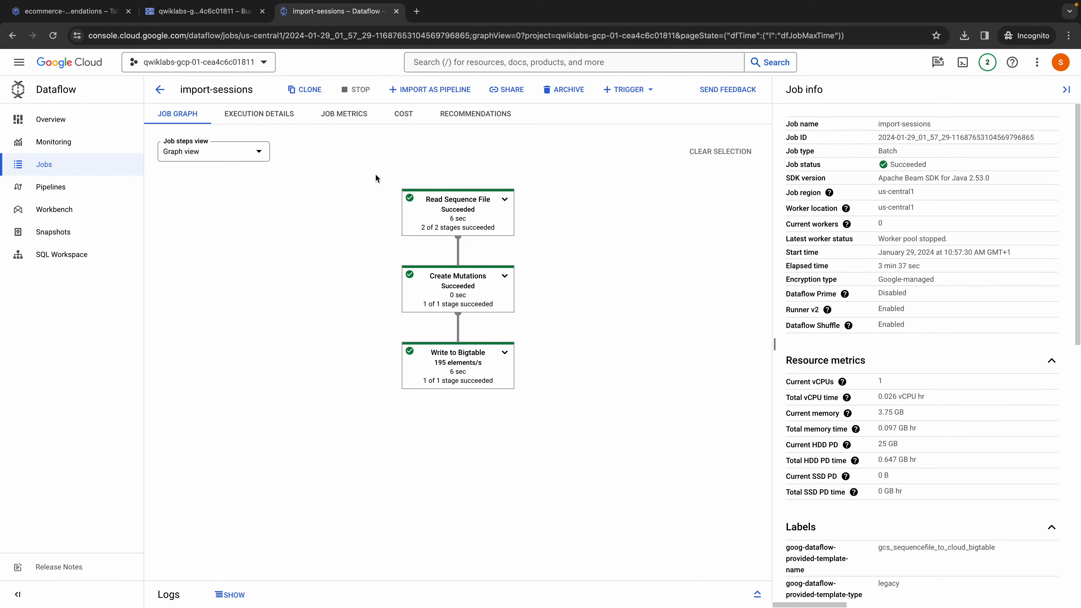
pyautogui.click(306, 89)
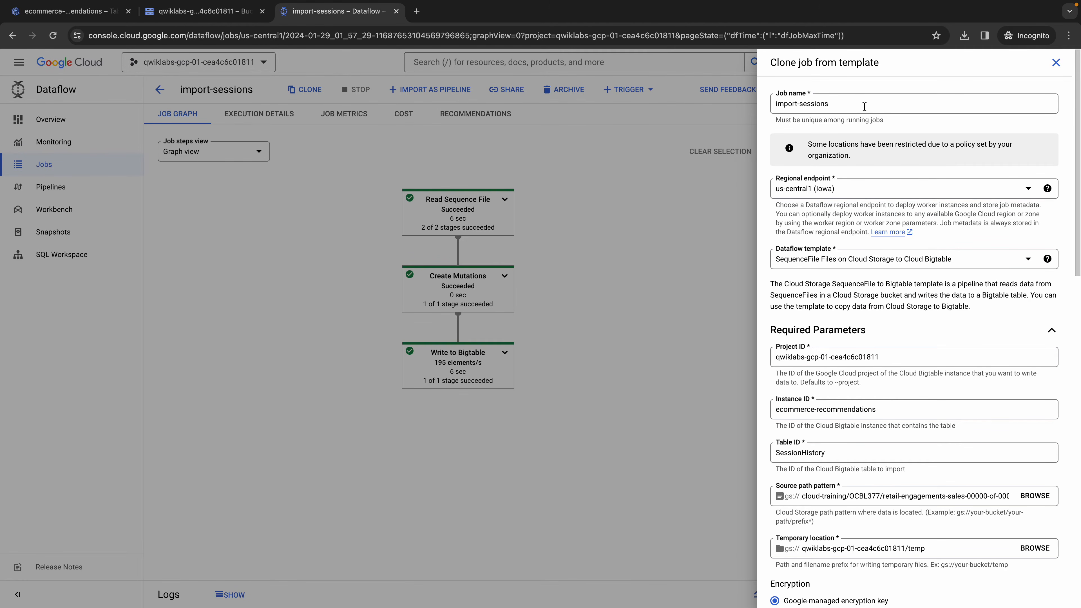
pyautogui.click(854, 100)
pyautogui.hotkey('ctrl', 'a')
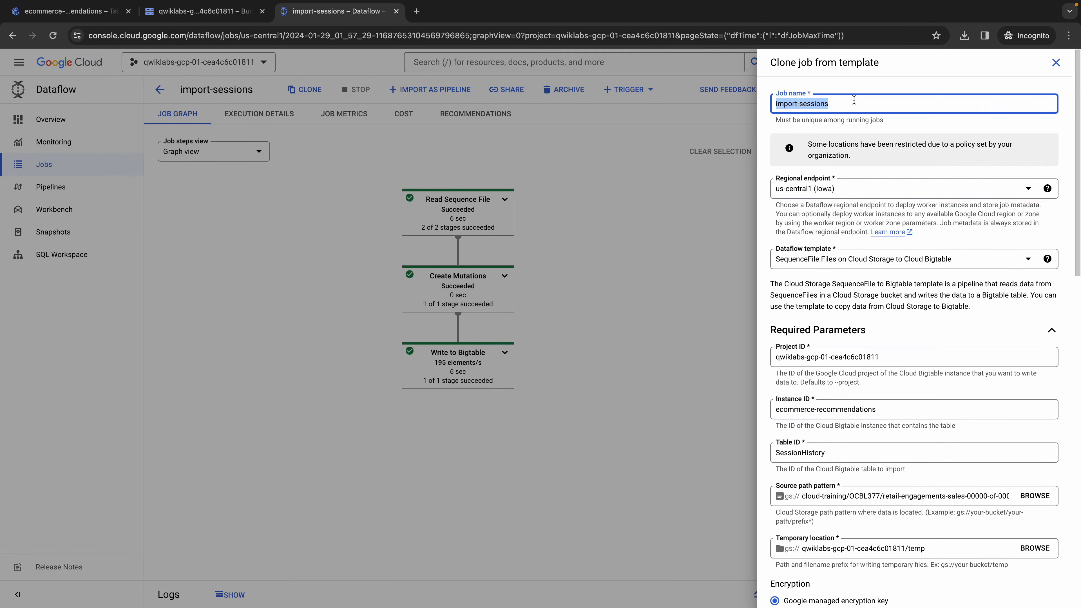
pyautogui.press('BackSpace')
pyautogui.hotkey('ctrl', 'Left')
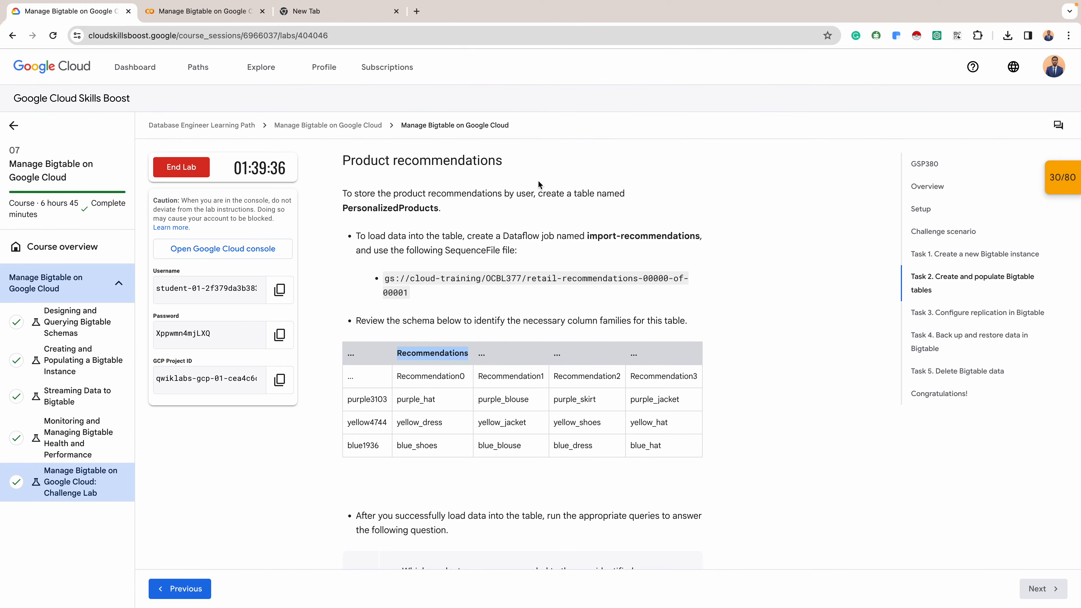
pyautogui.moveTo(587, 235); pyautogui.dragTo(670, 237)
pyautogui.press('super+c')
pyautogui.hotkey('ctrl', 'Right')
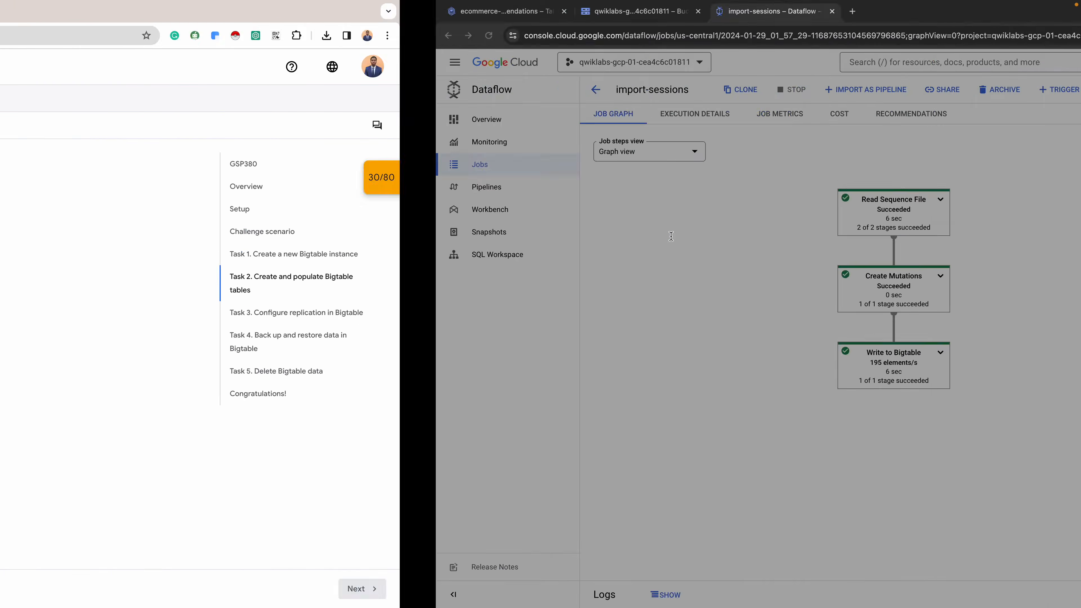
pyautogui.press('super+v')
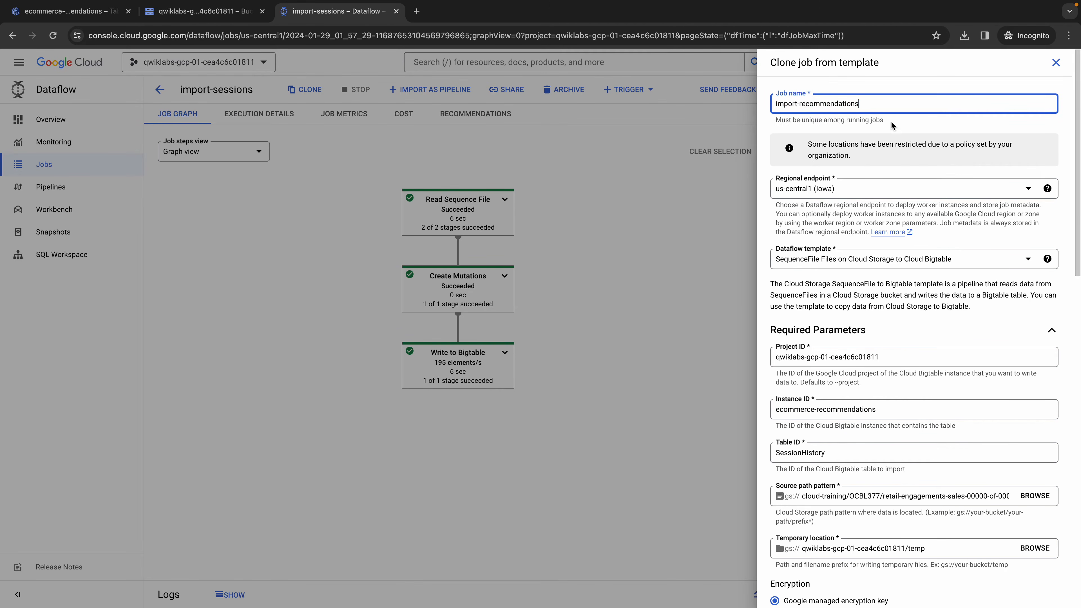
# - Set the cloned job's table ID to PersonalizedProducts, copied from the lab instructions
pyautogui.scroll(-1, 846, 209)
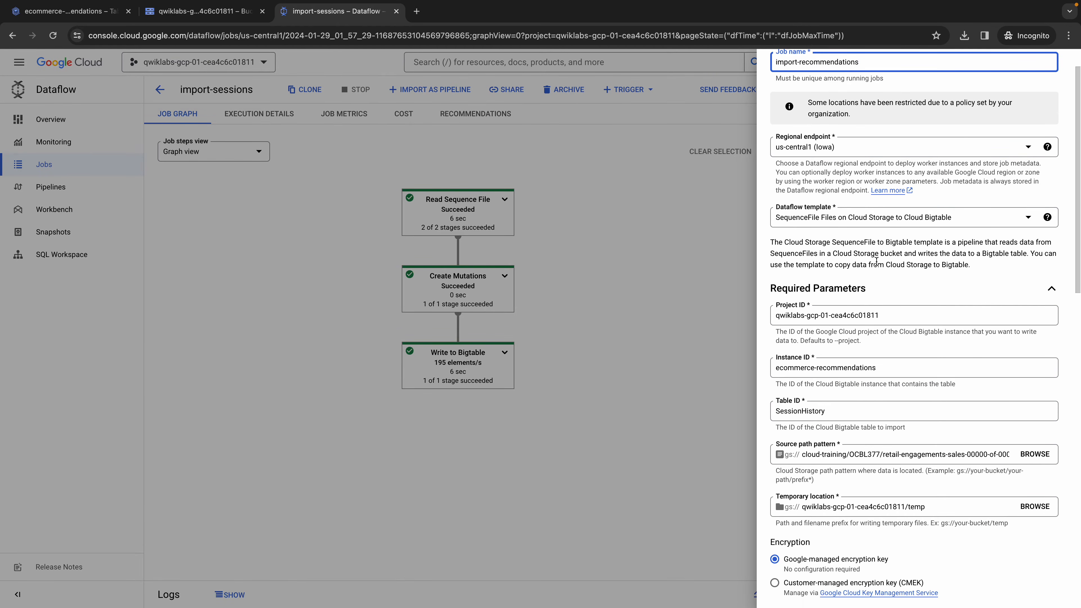
pyautogui.scroll(-1, 904, 217)
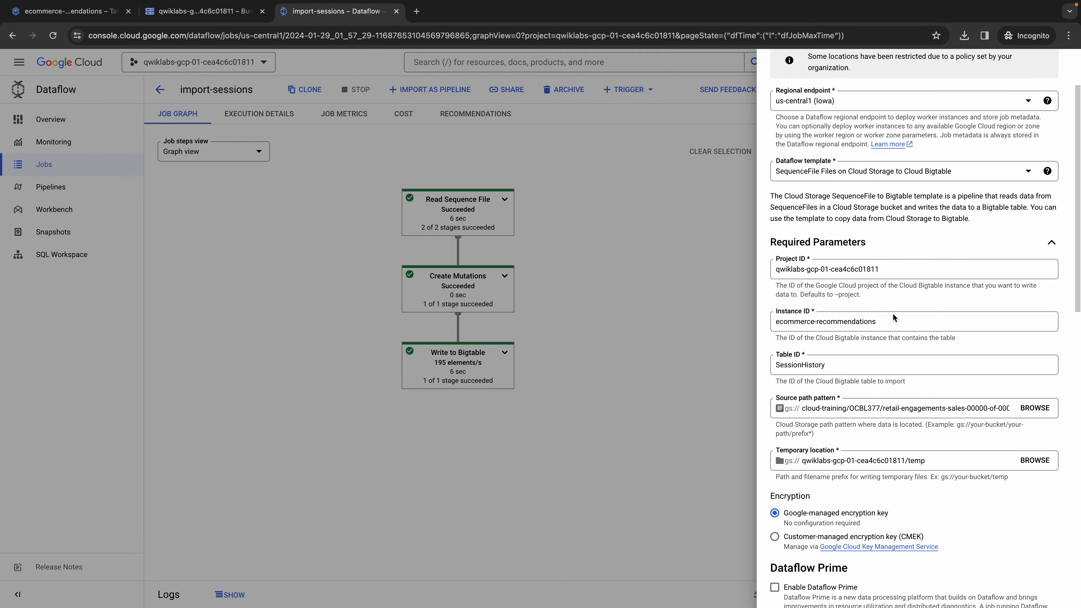
pyautogui.scroll(-1, 866, 364)
pyautogui.click(866, 328)
pyautogui.hotkey('ctrl', 'a')
pyautogui.press('BackSpace')
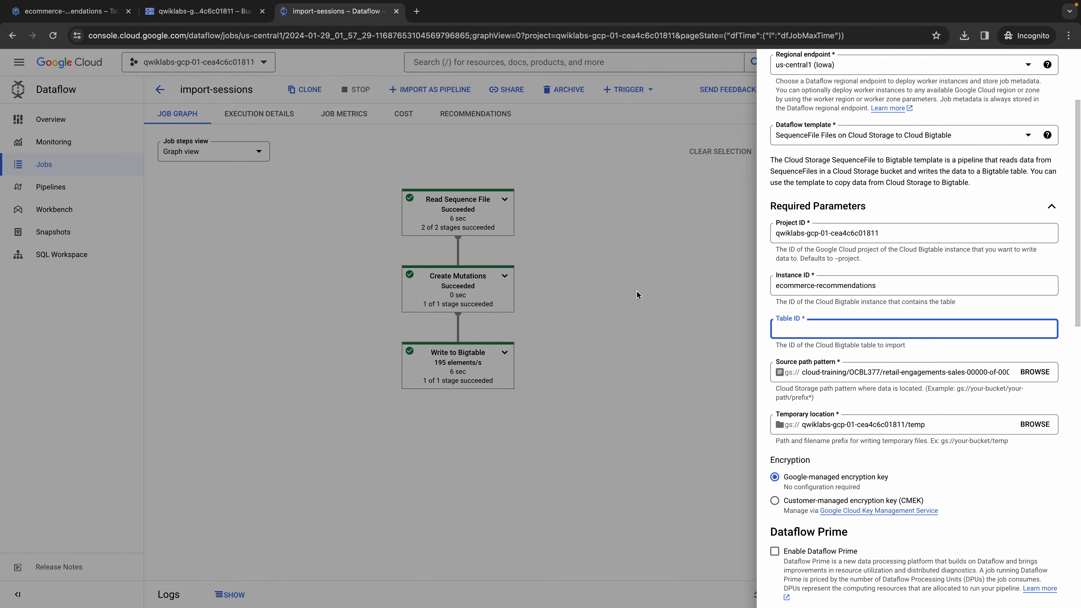
pyautogui.hotkey('ctrl', 'Left')
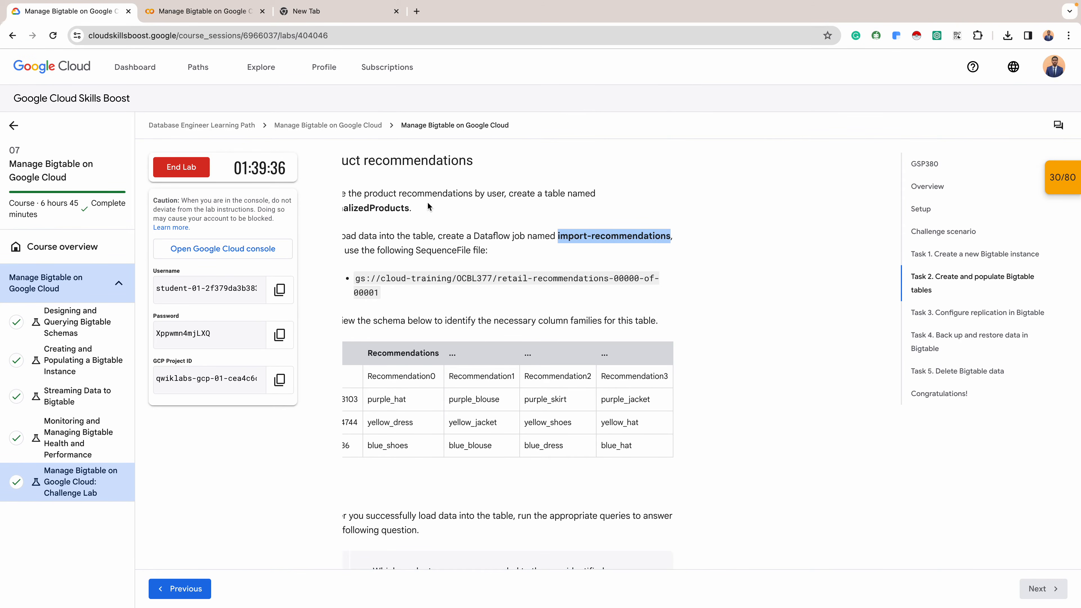
pyautogui.doubleClick(398, 208)
pyautogui.press('super+c')
pyautogui.hotkey('ctrl', 'Right')
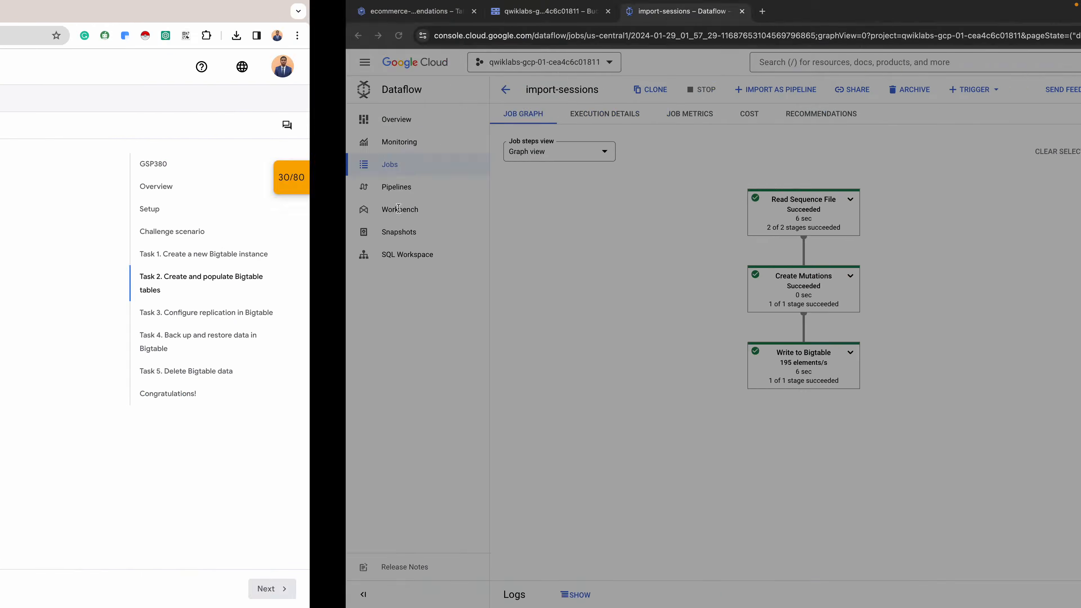
pyautogui.press('super+v')
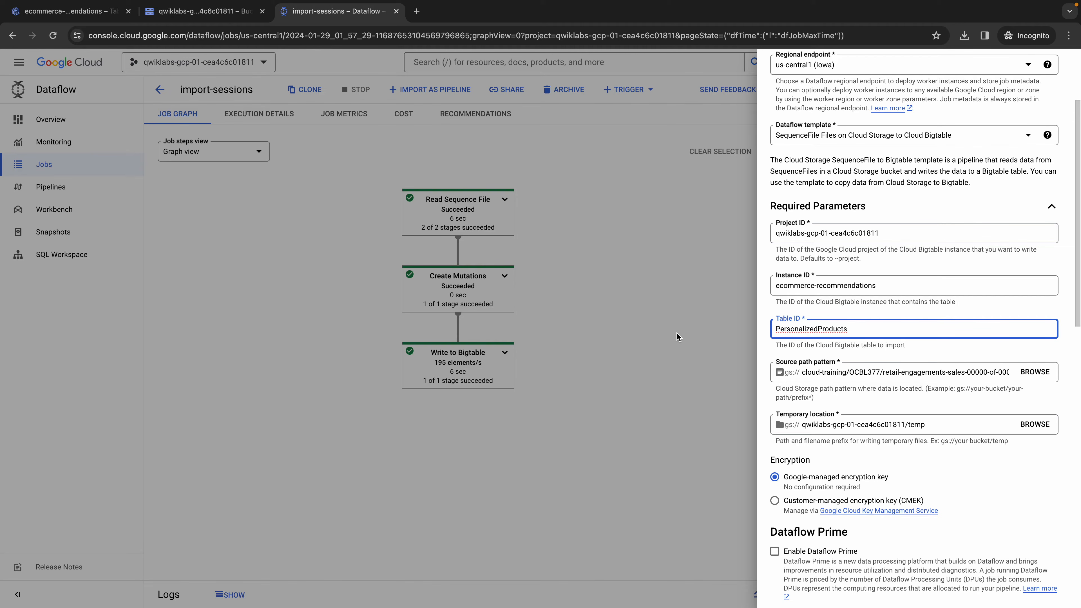
# - Set the job's source path to the file retail-recommendations-00000-of-00001 in the cloud-training/OCBL377 folder, checking the path in the lab instructions
pyautogui.hotkey('ctrl', 'Left')
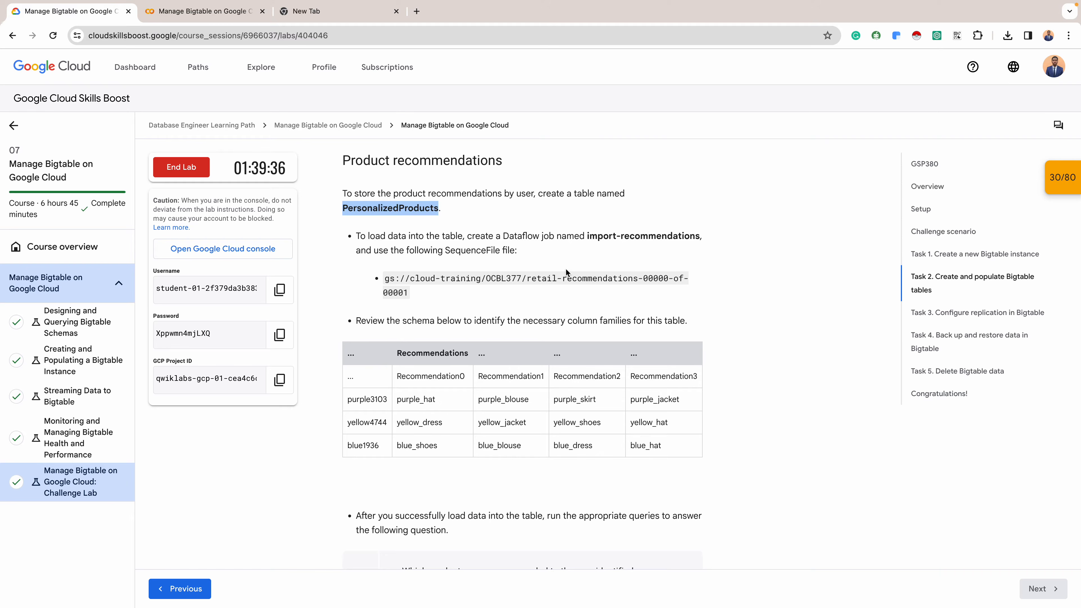
pyautogui.hotkey('ctrl', 'Right')
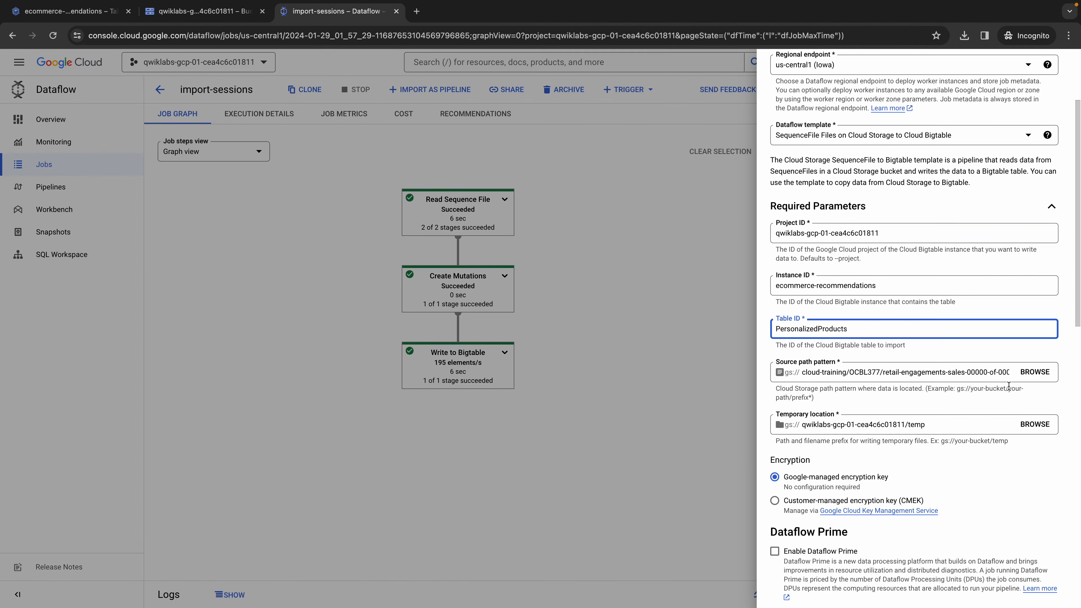
pyautogui.click(1035, 377)
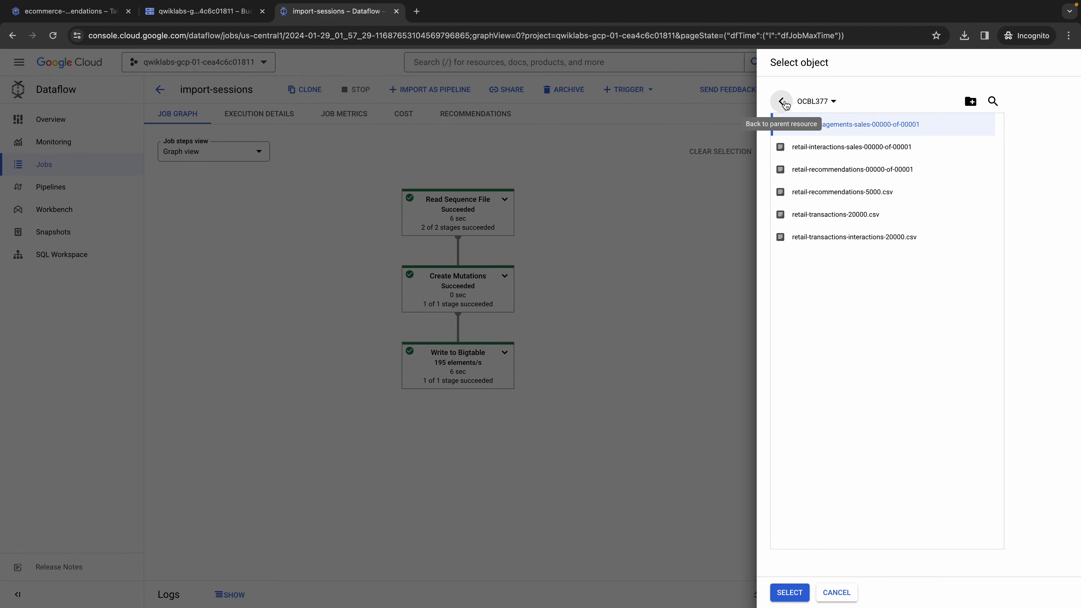
pyautogui.click(868, 171)
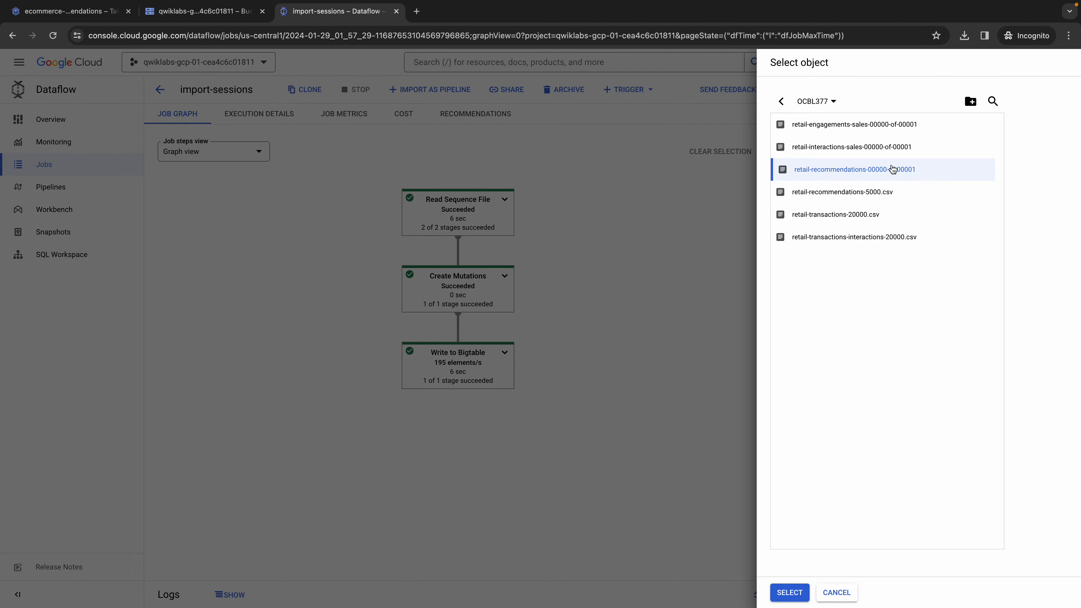
pyautogui.click(800, 596)
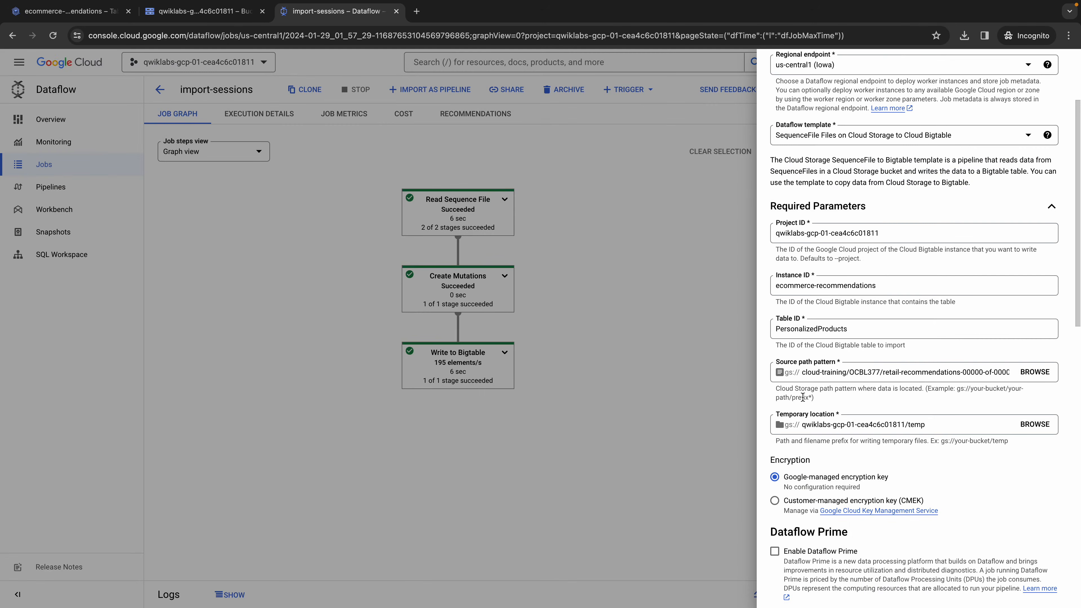
# - Validate the cloned job's existing temporary location, the temp folder in the project's bucket
pyautogui.scroll(-1, 886, 318)
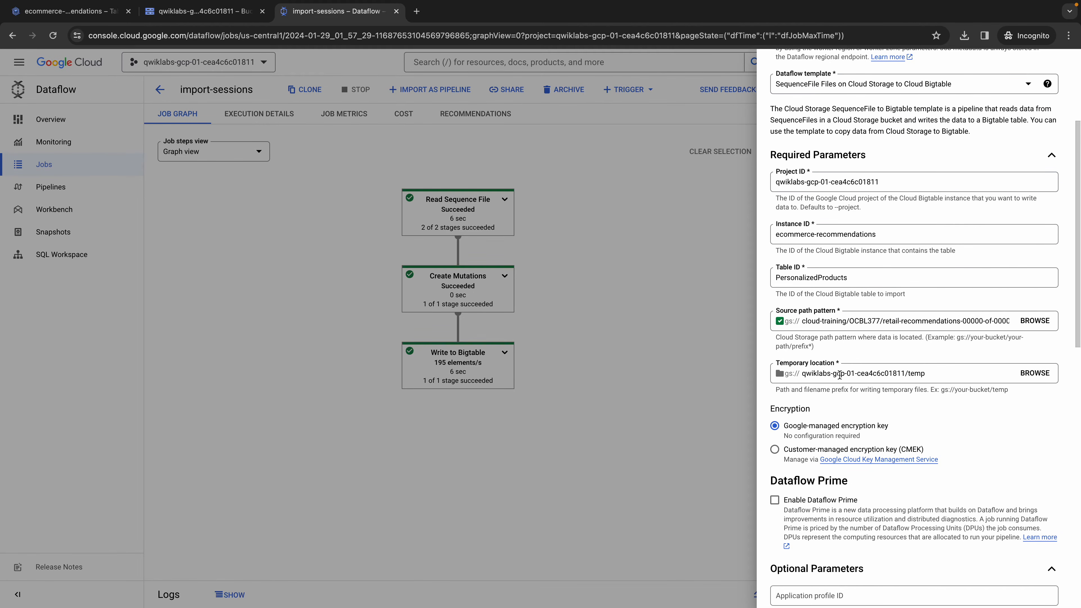
pyautogui.click(947, 374)
pyautogui.click(974, 410)
pyautogui.click(974, 399)
pyautogui.click(966, 375)
pyautogui.click(934, 409)
pyautogui.scroll(-2, 848, 439)
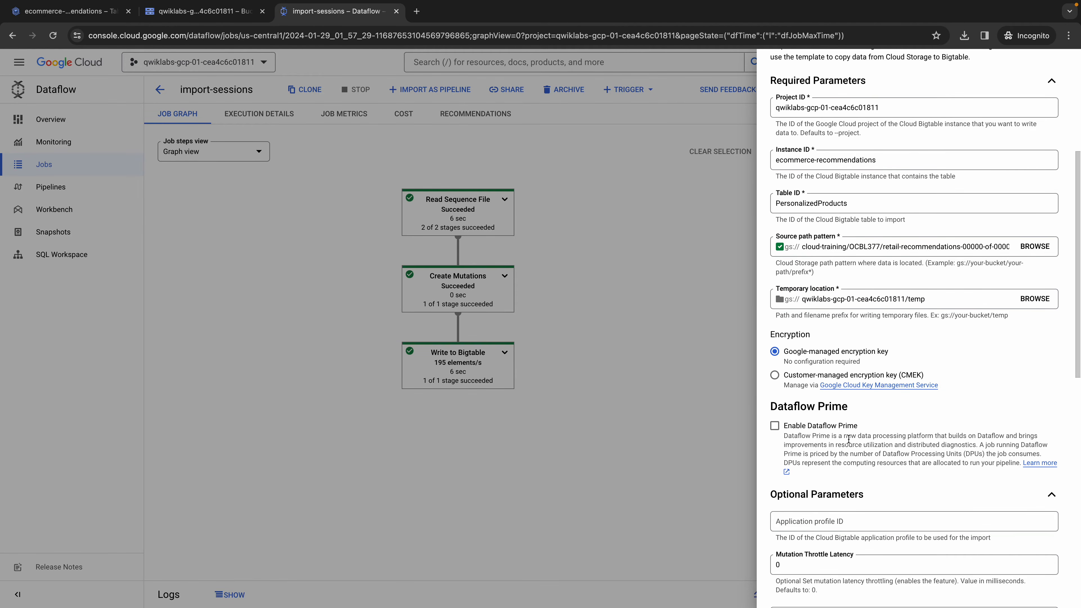
pyautogui.click(938, 298)
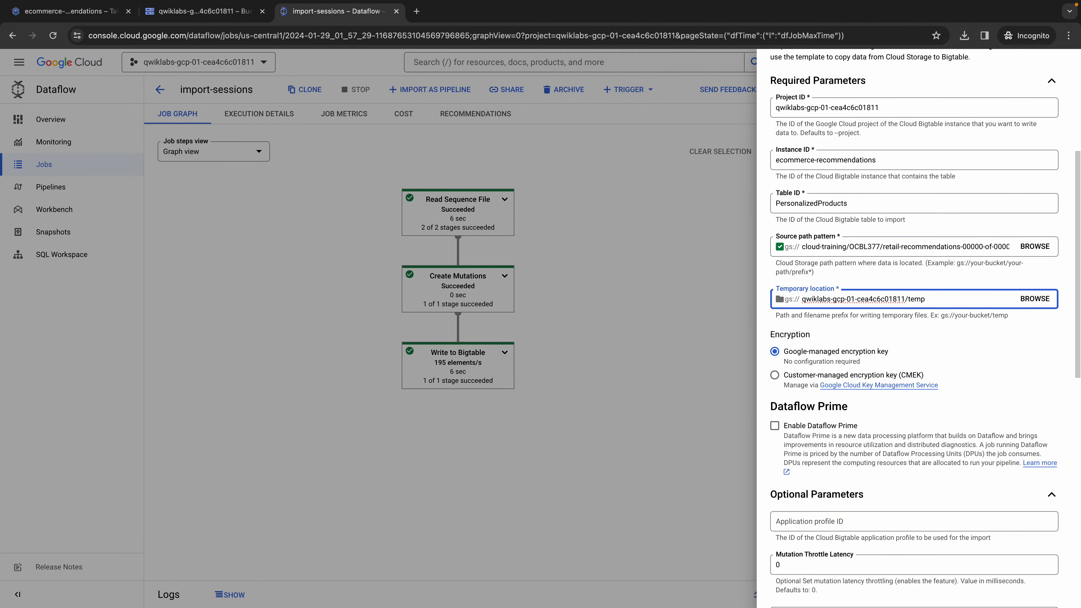
pyautogui.click(960, 324)
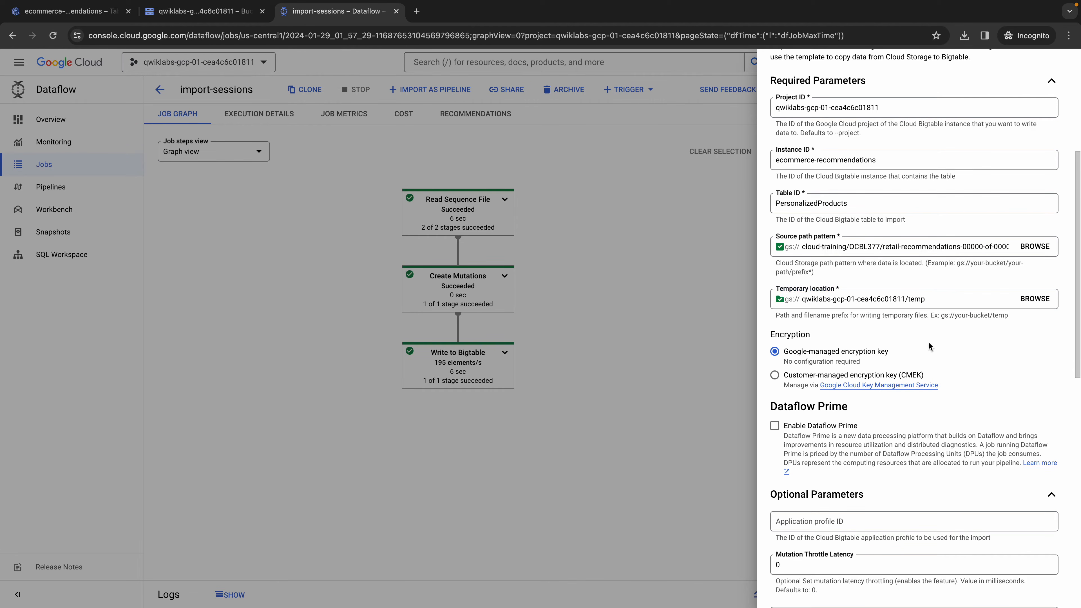
# - Review the cloned job's required and optional parameters, then run the import-recommendations job
pyautogui.scroll(-12, 783, 409)
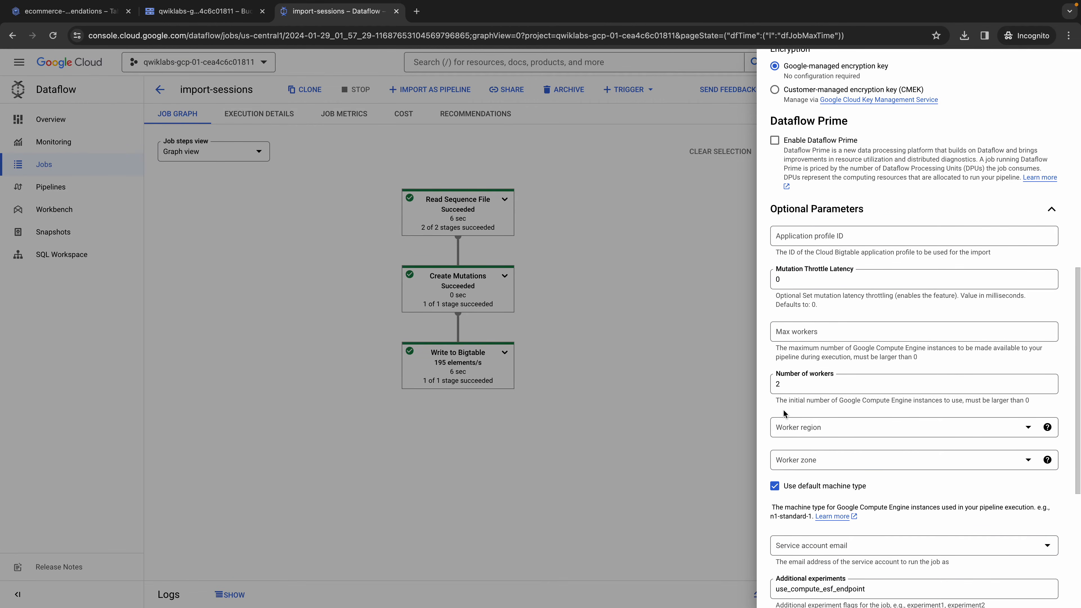
pyautogui.scroll(-2, 785, 413)
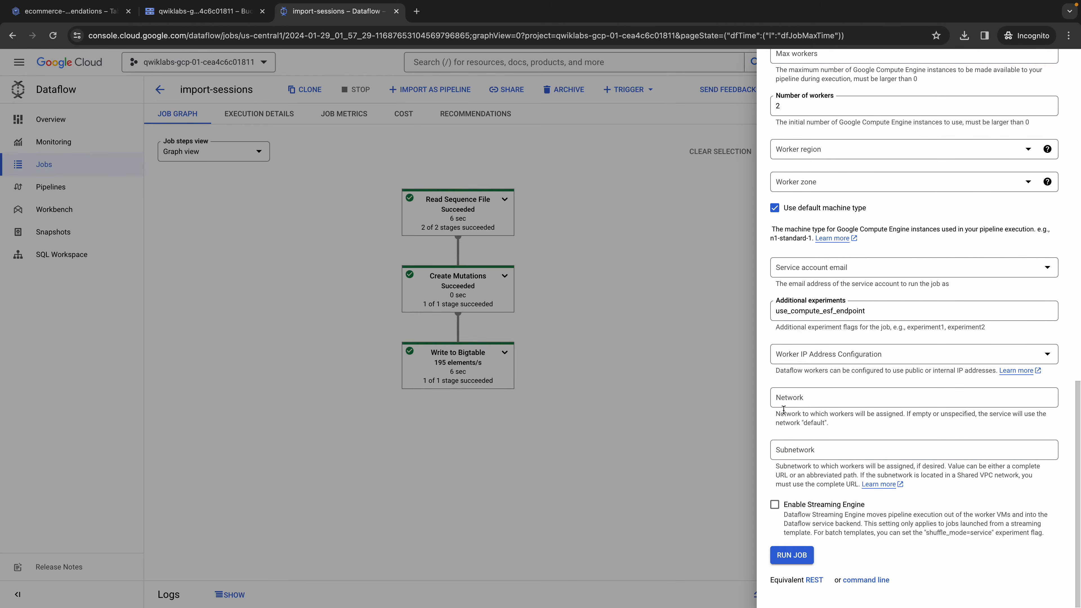
pyautogui.scroll(15, 784, 410)
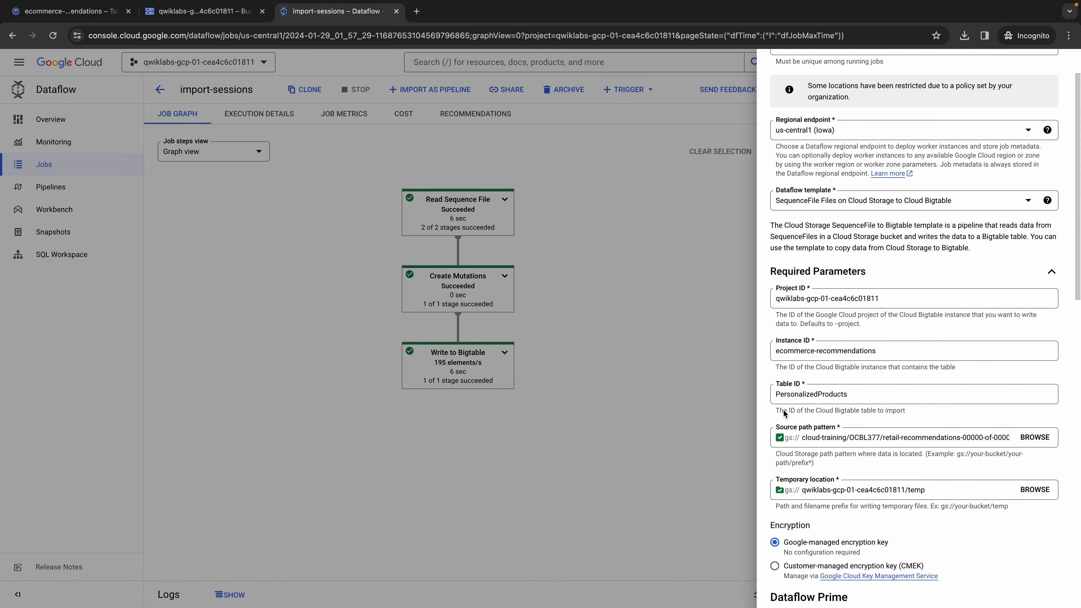
pyautogui.scroll(1, 785, 414)
pyautogui.scroll(2, 849, 349)
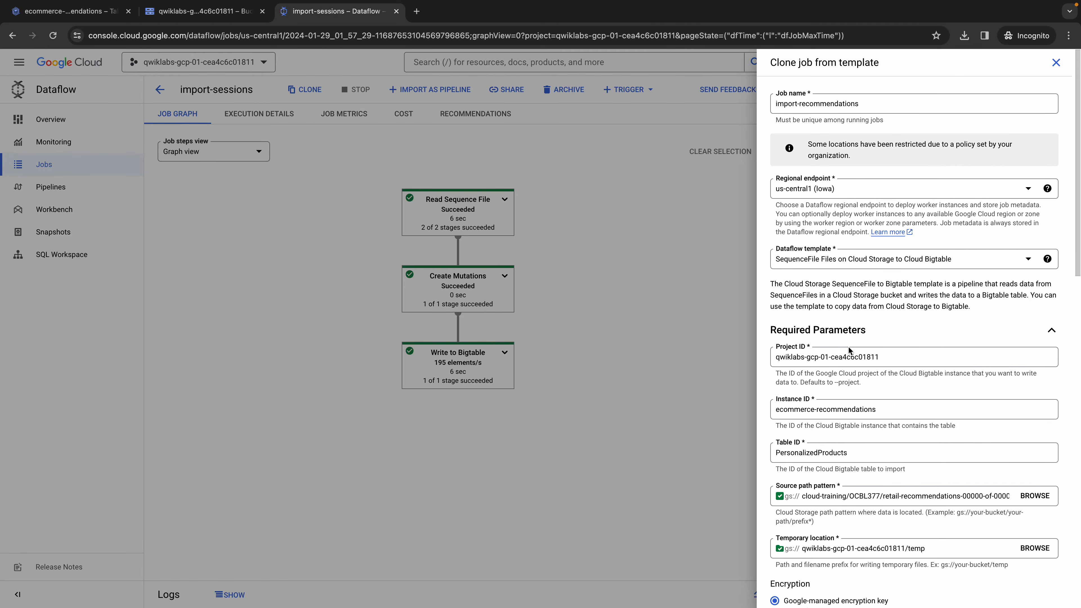
pyautogui.scroll(-3, 834, 358)
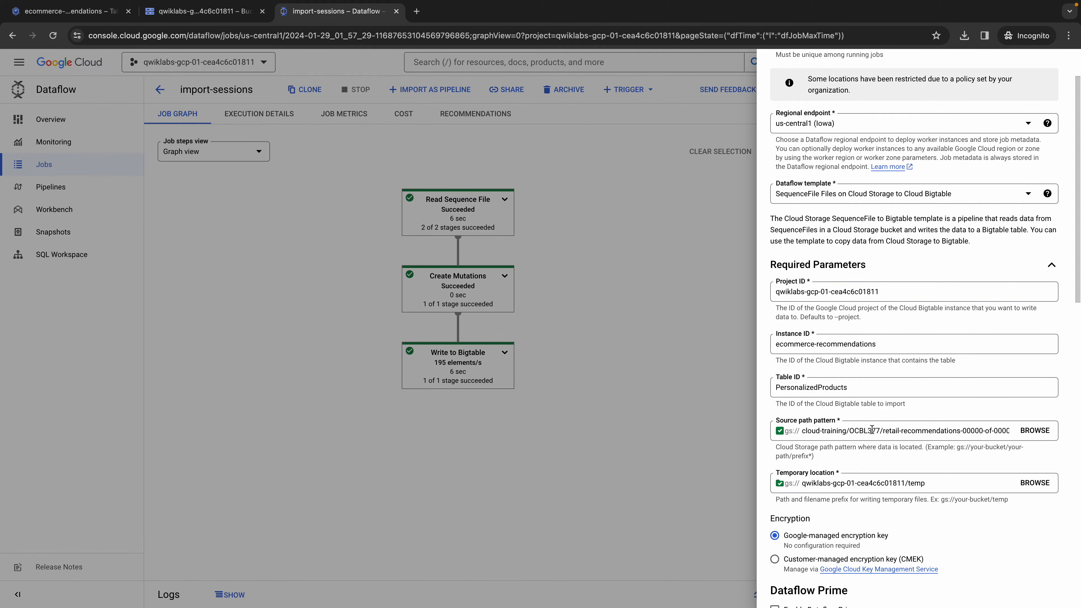
pyautogui.scroll(-10, 856, 420)
pyautogui.scroll(-5, 825, 457)
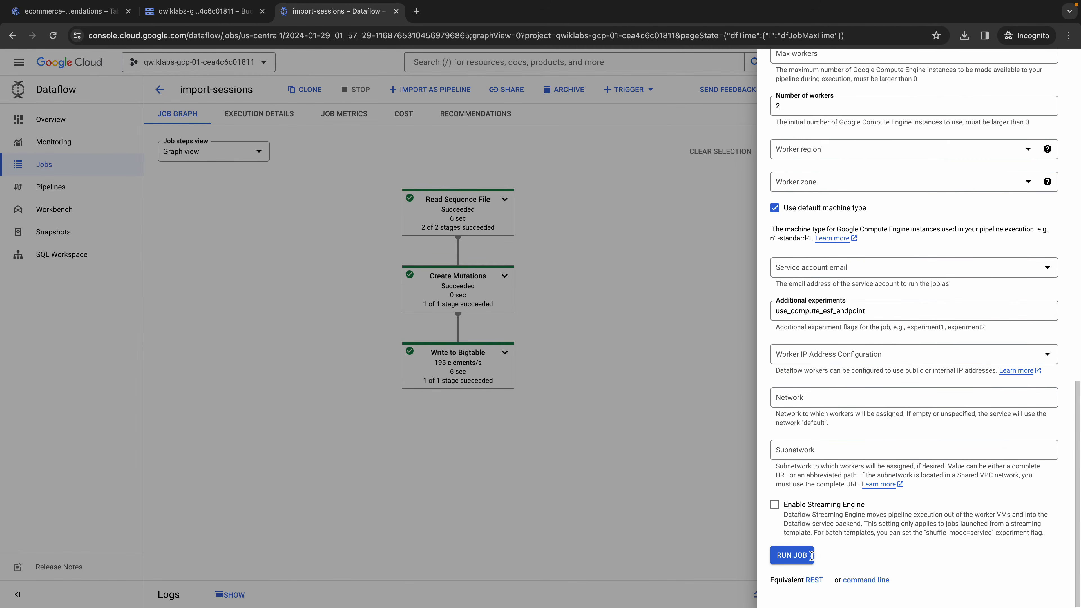
pyautogui.click(789, 558)
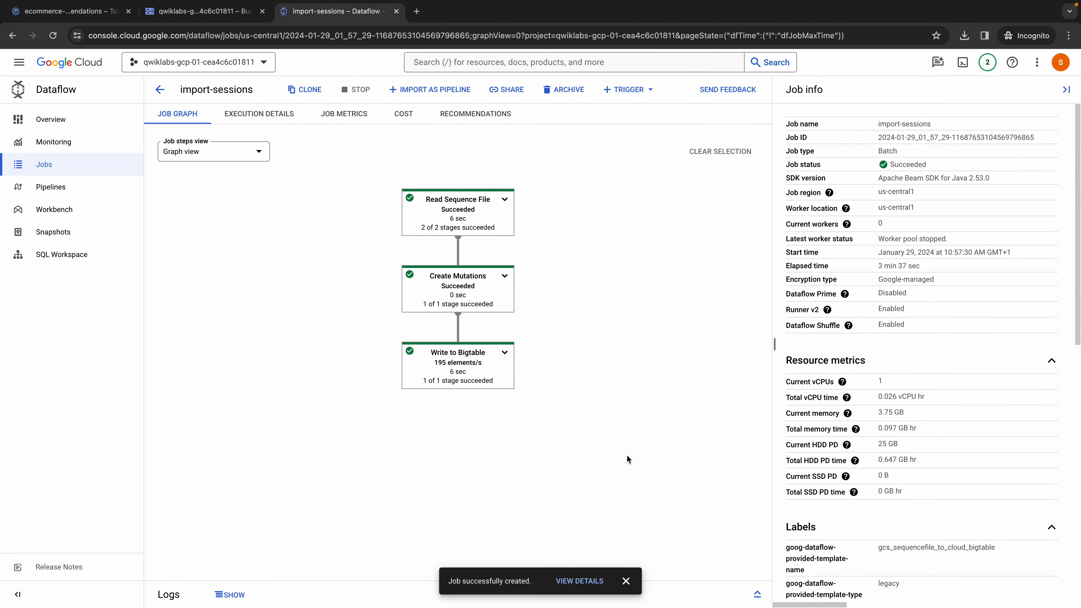
# - Open the import-recommendations job from the jobs list, inspect its Write to Bigtable stage, and read the lab's question on recommended products
pyautogui.click(161, 89)
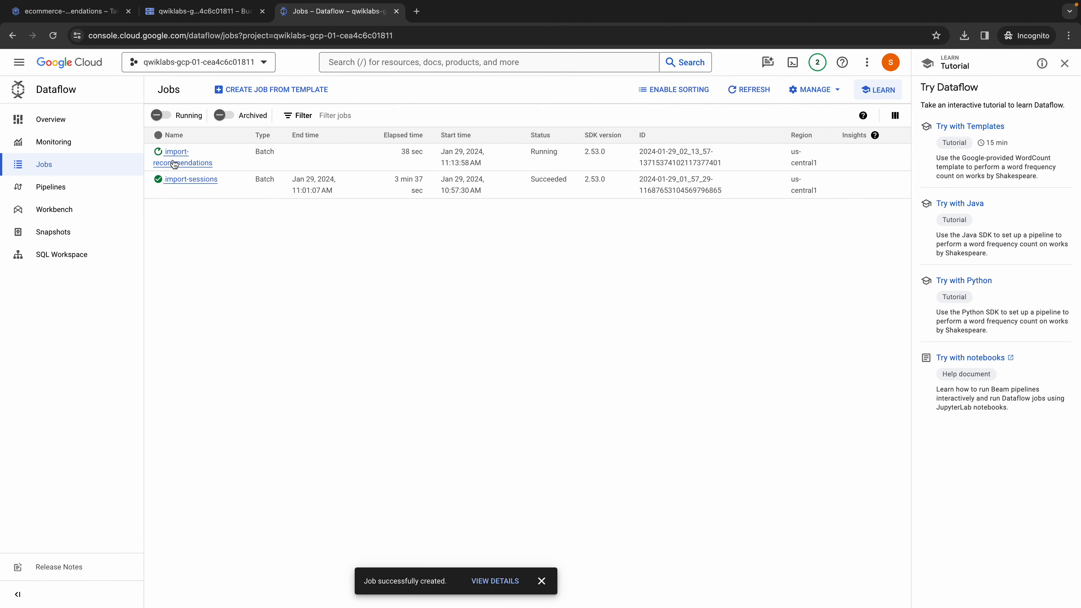
pyautogui.click(172, 164)
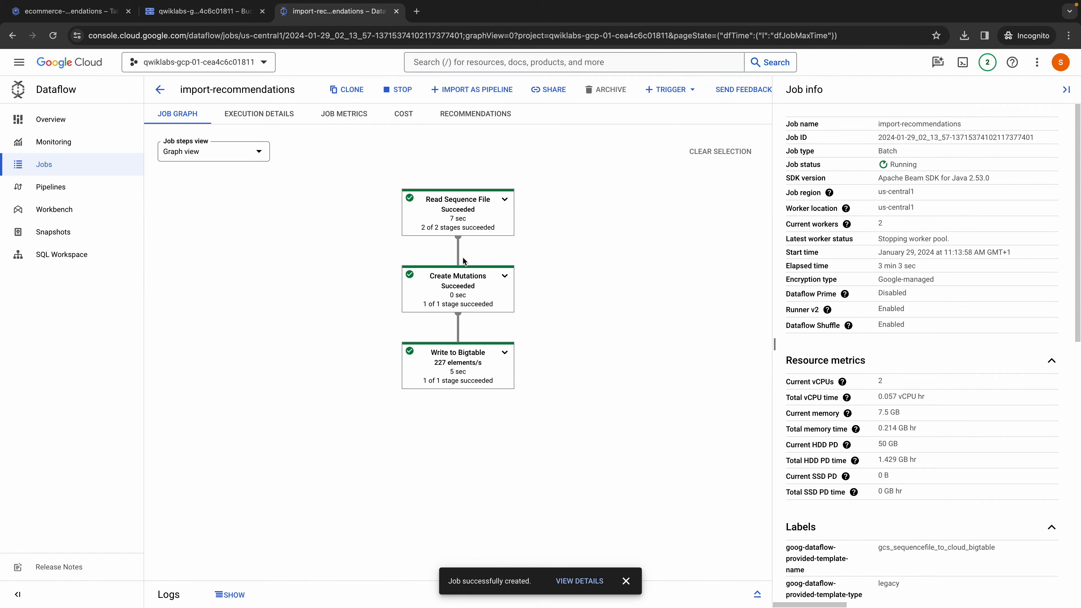
pyautogui.hotkey('ctrl', 'Left')
pyautogui.scroll(-5, 473, 335)
pyautogui.scroll(-1, 473, 336)
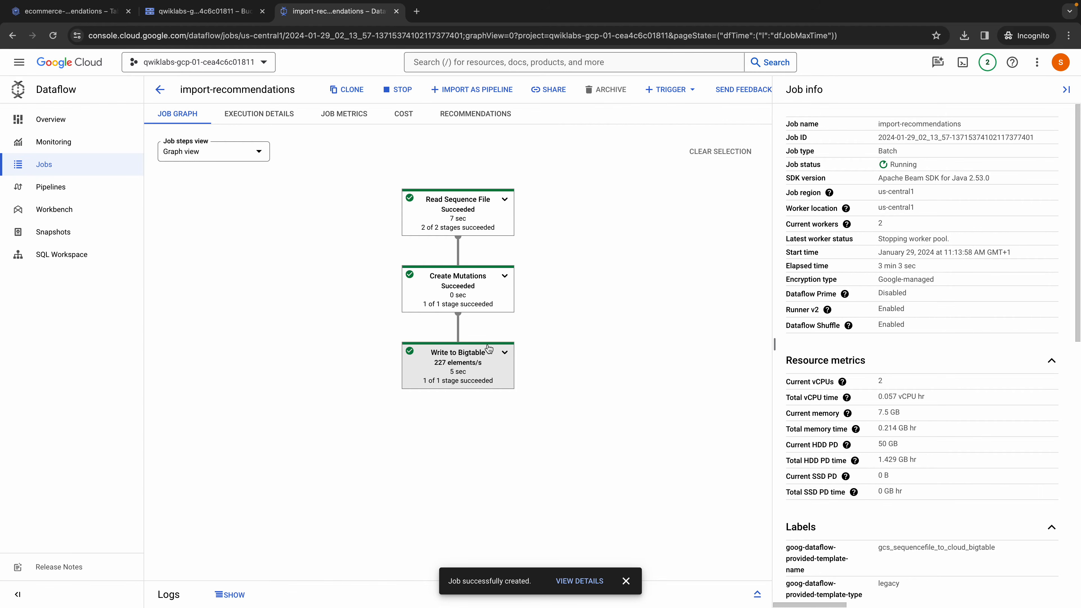
pyautogui.click(457, 366)
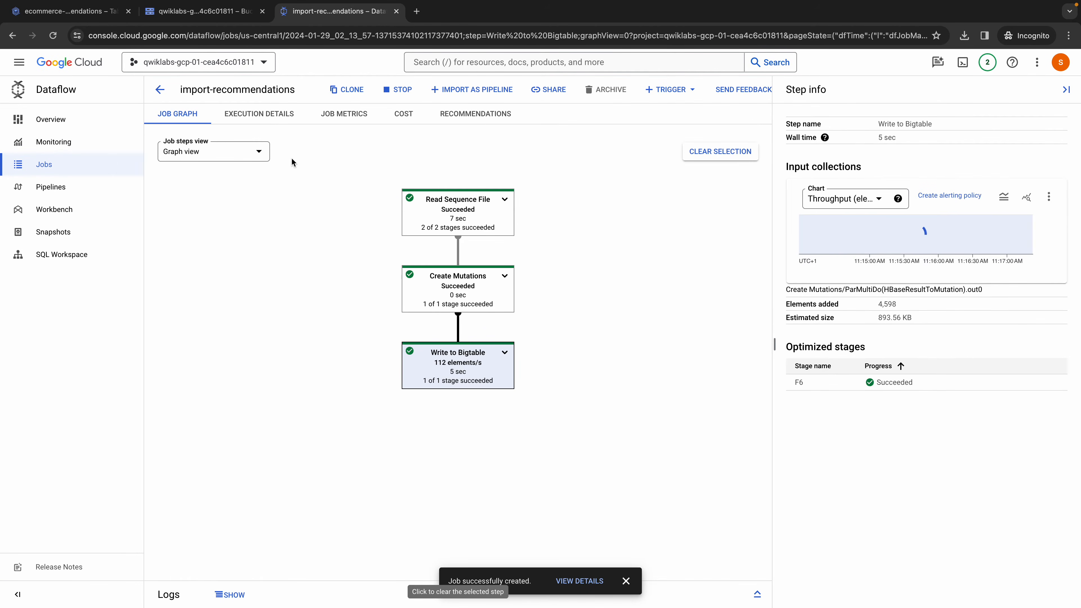
# - Return to the Bigtable tables page and paste the notebook's cbt lookup command template into Cloud Shell
pyautogui.click(68, 11)
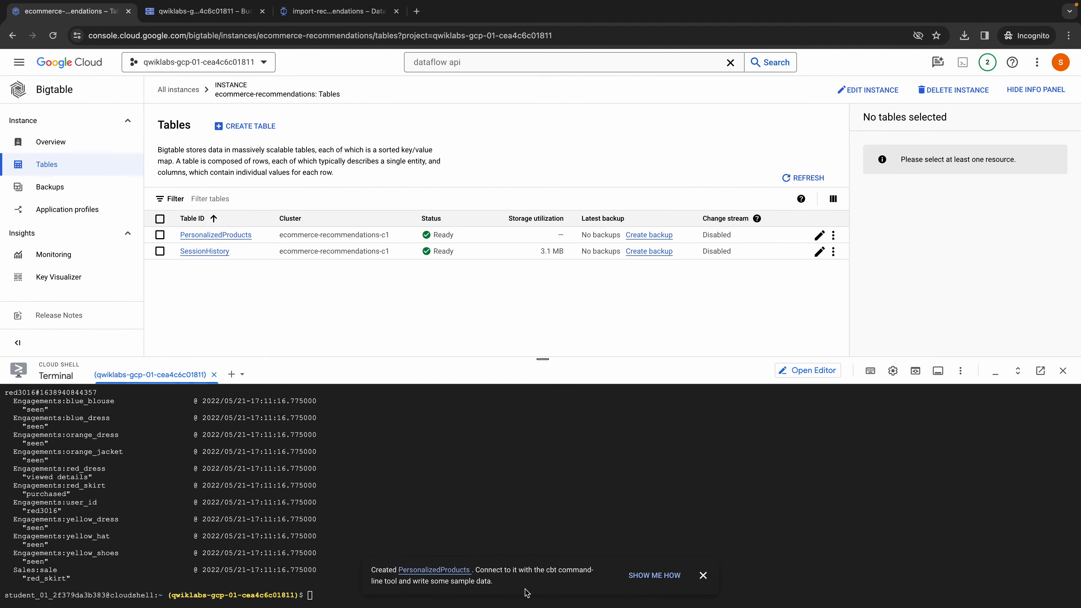
pyautogui.click(703, 575)
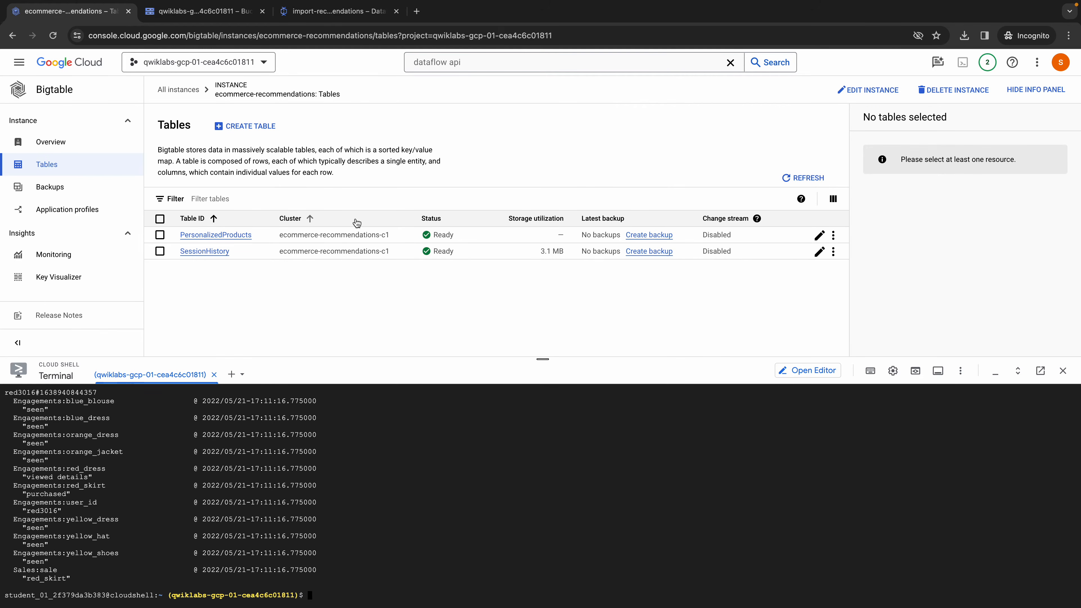
pyautogui.hotkey('ctrl', 'Left')
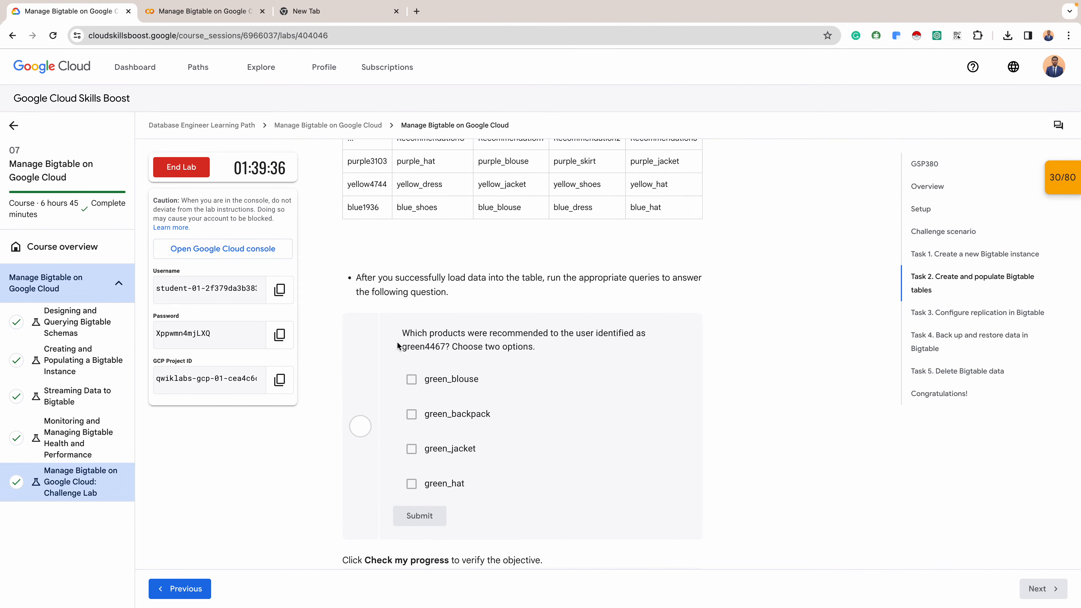
pyautogui.click(225, 12)
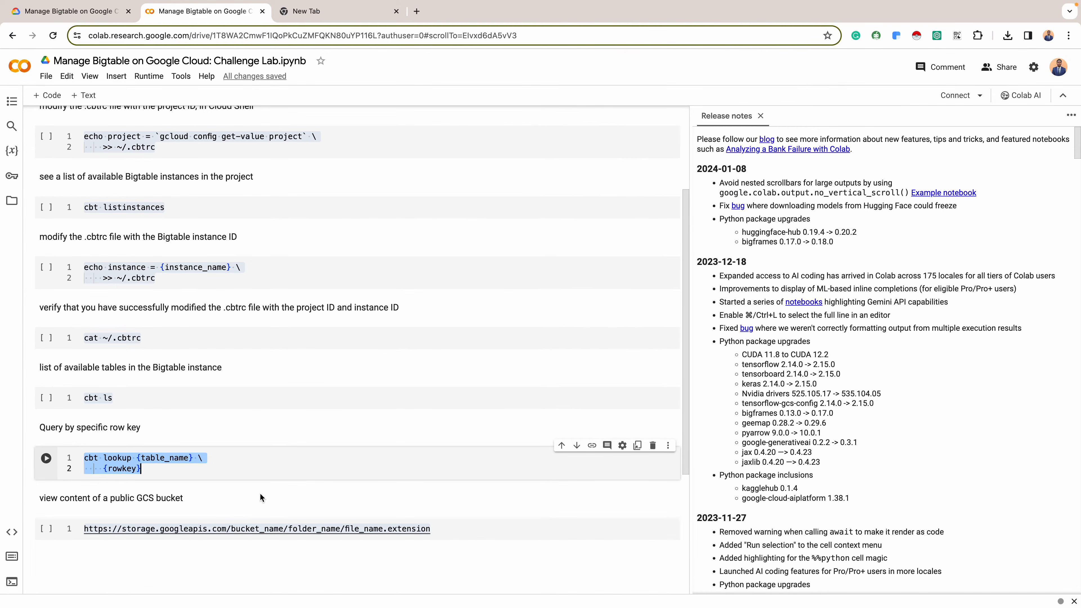
pyautogui.hotkey('ctrl', 'Right')
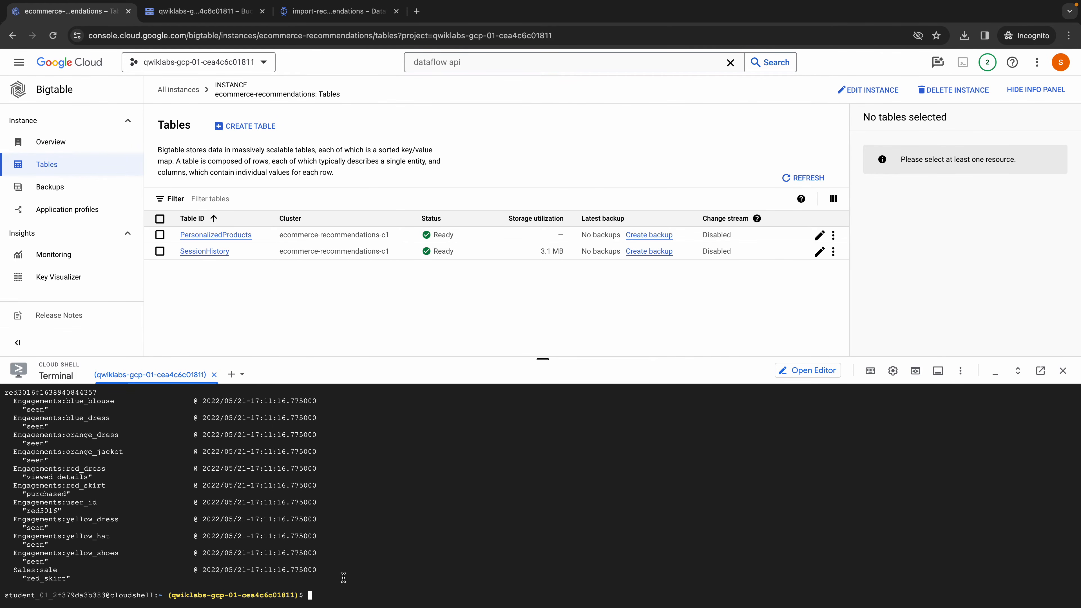
pyautogui.write('cbt lookup {table_name} \\     {rowkey}')
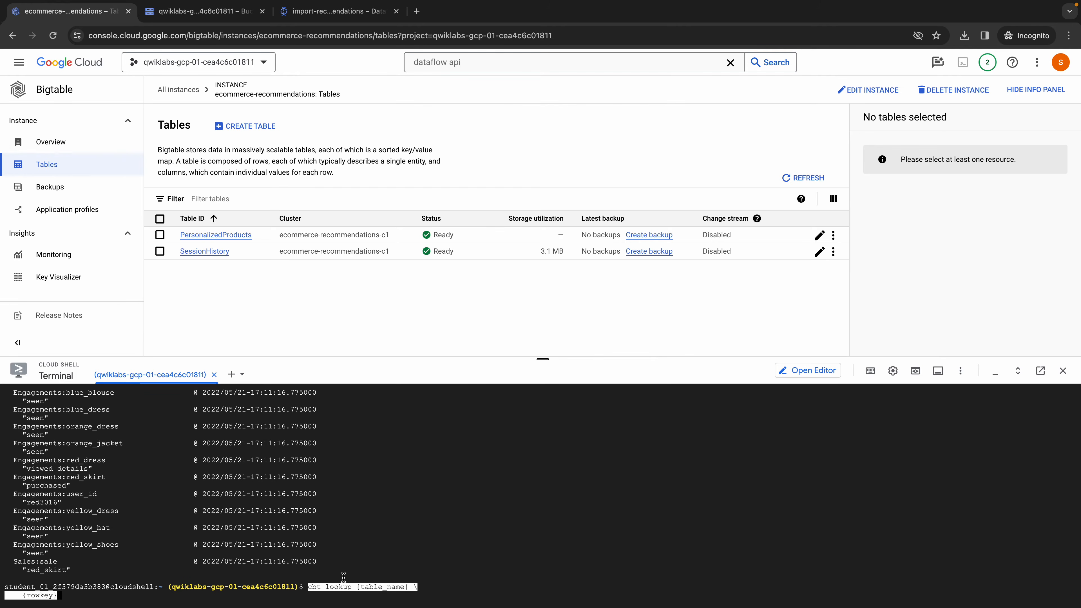
# - Replace the lookup command's row key placeholder with green4467, copied from the lab question
pyautogui.press('Right')
pyautogui.press('BackSpace')
pyautogui.press('BackSpace')
pyautogui.press('BackSpace')
pyautogui.press('BackSpace')
pyautogui.press('BackSpace')
pyautogui.press('BackSpace')
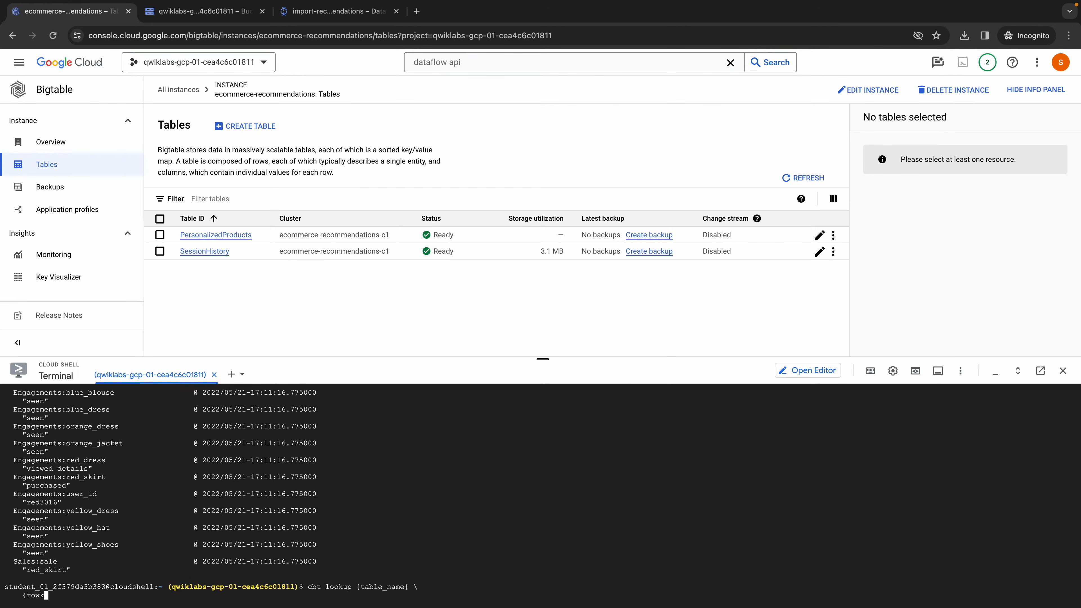
pyautogui.press('BackSpace')
pyautogui.press('BackSpace')
pyautogui.hotkey('ctrl', 'Left')
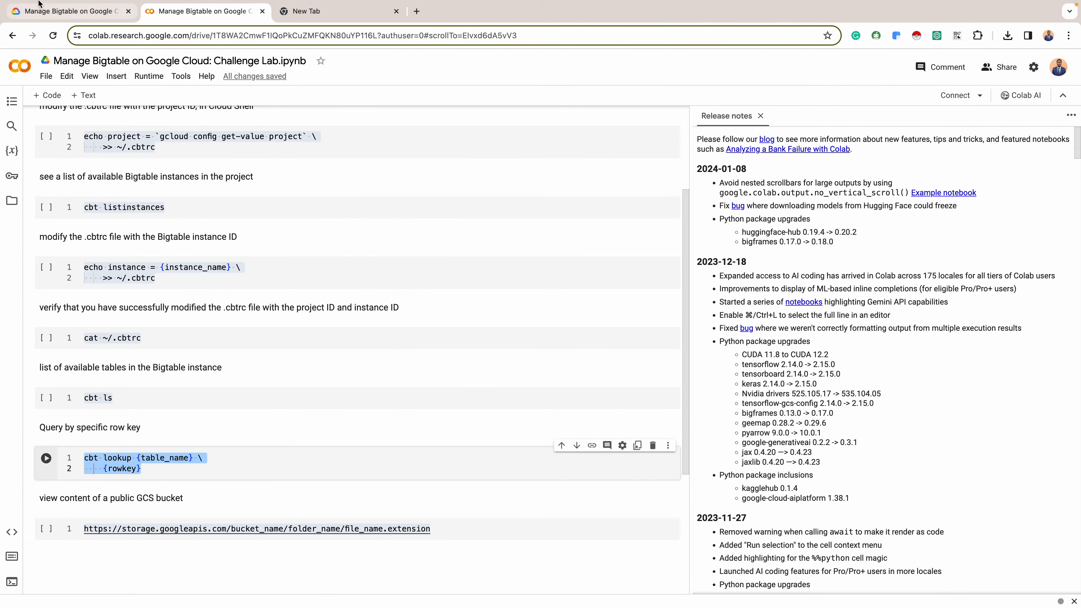
pyautogui.click(79, 17)
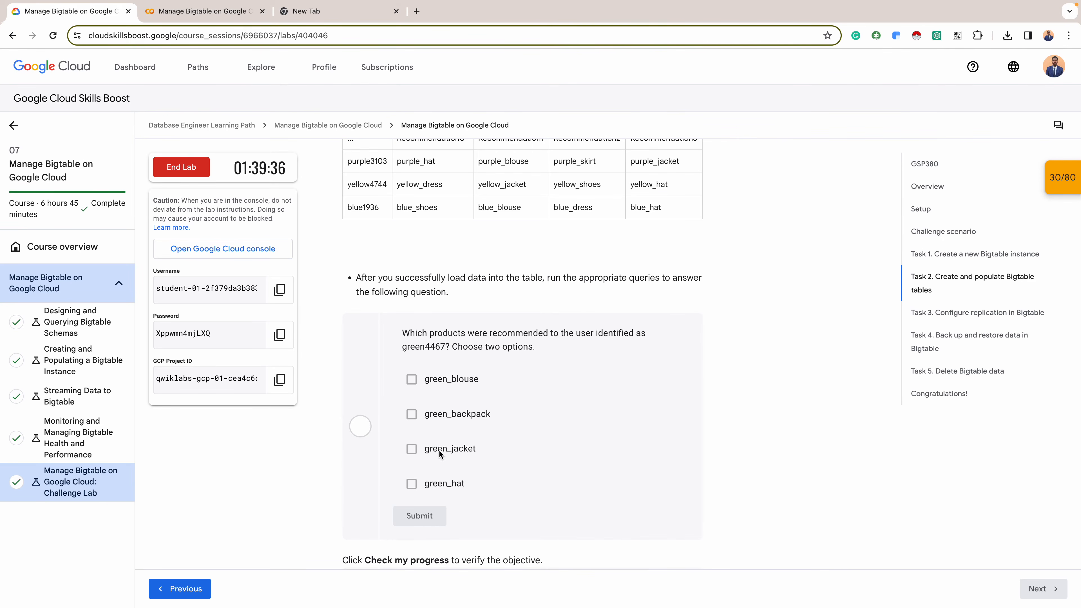
pyautogui.click(444, 346)
pyautogui.moveTo(444, 346); pyautogui.dragTo(404, 347)
pyautogui.press('super+c')
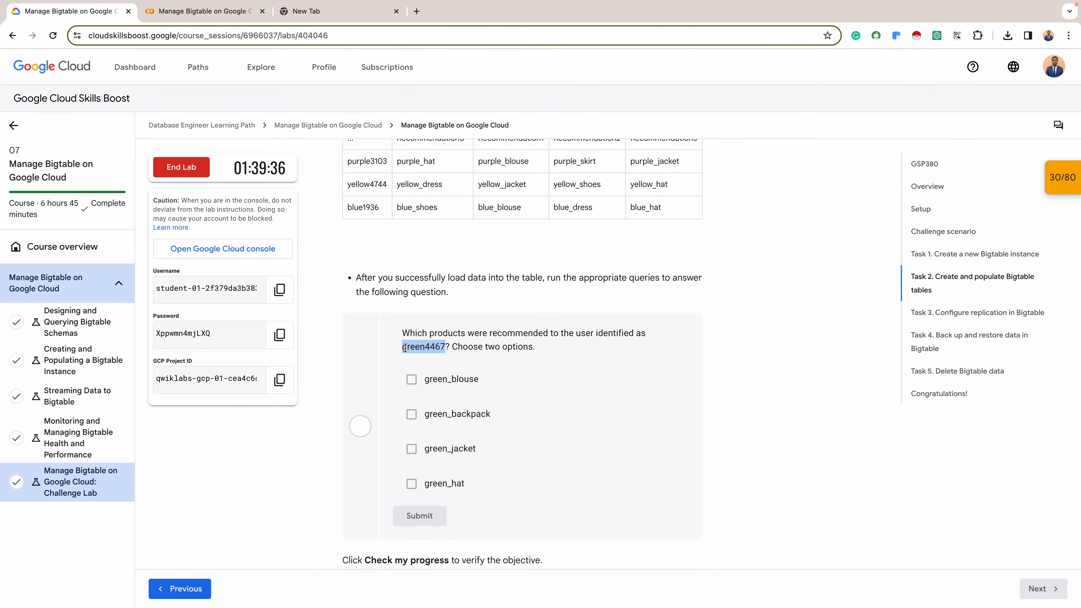
pyautogui.hotkey('ctrl', 'Right')
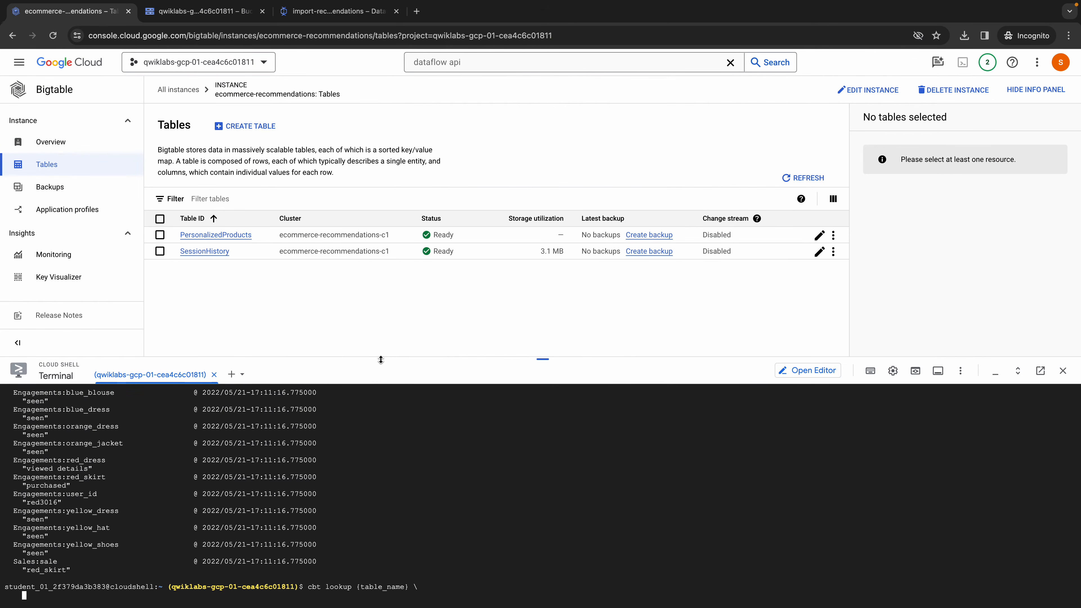
pyautogui.press('super+v')
# - Remove the {table_name} placeholder from the cbt lookup command in Cloud Shell
pyautogui.hotkey('ctrl', 'a')
pyautogui.press('Left')
pyautogui.press('Left')
pyautogui.press('Left')
pyautogui.press('Left')
pyautogui.press('Left')
pyautogui.press('Left')
pyautogui.press('Left')
pyautogui.press('Left')
pyautogui.press('Left')
pyautogui.press('Right')
pyautogui.press('Right')
pyautogui.press('Right')
pyautogui.press('Right')
pyautogui.press('Left')
pyautogui.press('Right')
pyautogui.press('BackSpace')
pyautogui.press('BackSpace')
pyautogui.press('BackSpace')
pyautogui.press('BackSpace')
pyautogui.press('BackSpace')
pyautogui.press('BackSpace')
pyautogui.press('BackSpace')
pyautogui.press('BackSpace')
pyautogui.press('BackSpace')
pyautogui.press('BackSpace')
pyautogui.press('BackSpace')
pyautogui.press('BackSpace')
# - Insert the table ID PersonalizedProducts, copied from the table's overview page, into the lookup command and run it
pyautogui.click(231, 235)
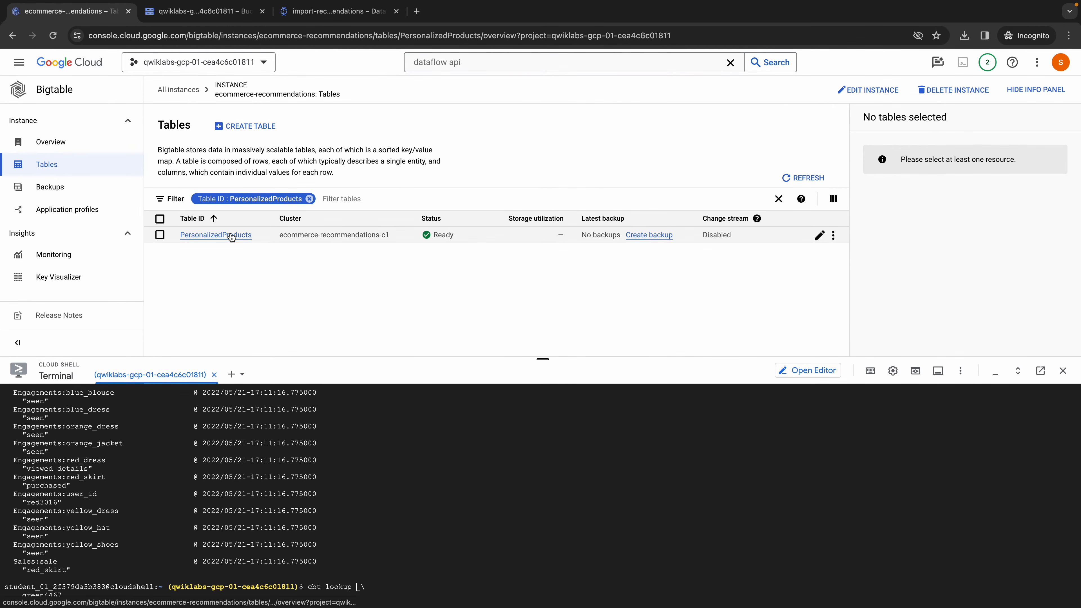
pyautogui.click(234, 237)
pyautogui.click(290, 145)
pyautogui.doubleClick(290, 145)
pyautogui.hotkey('ctrl', 'c')
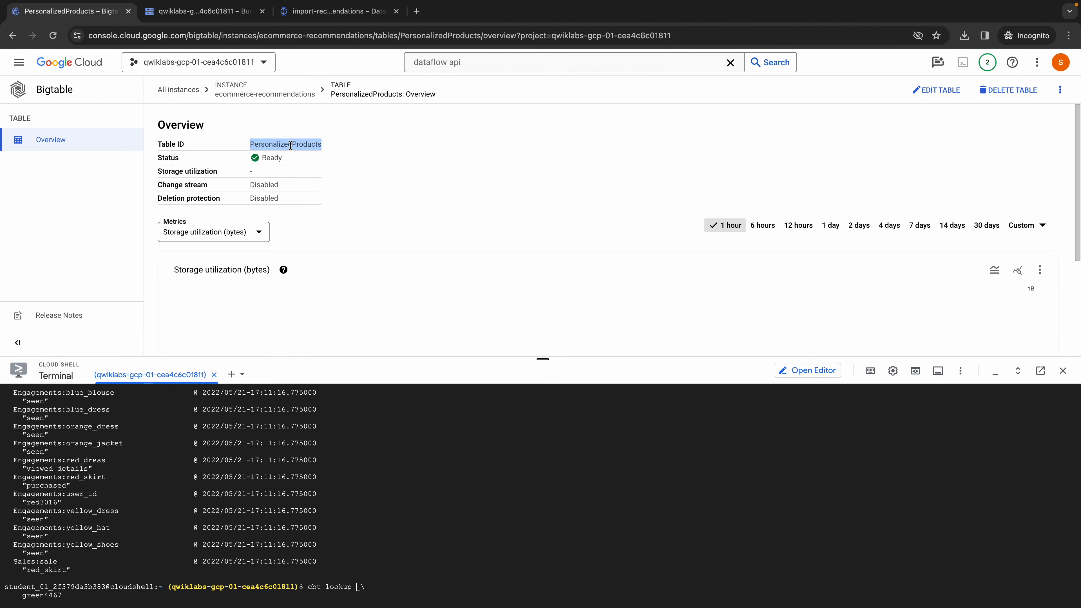
pyautogui.click(358, 587)
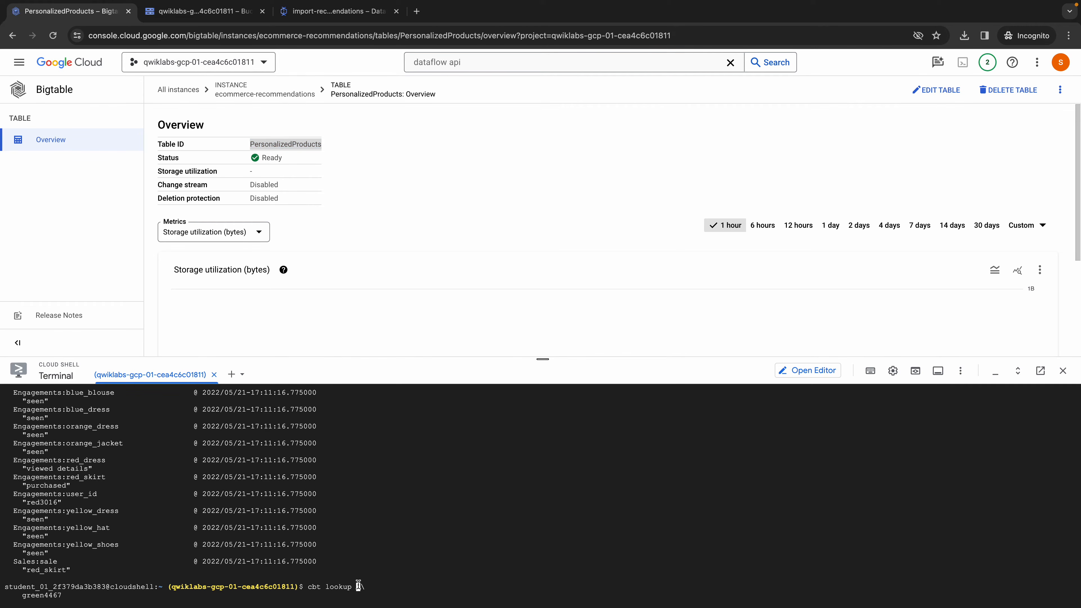
pyautogui.hotkey('ctrl', 'v')
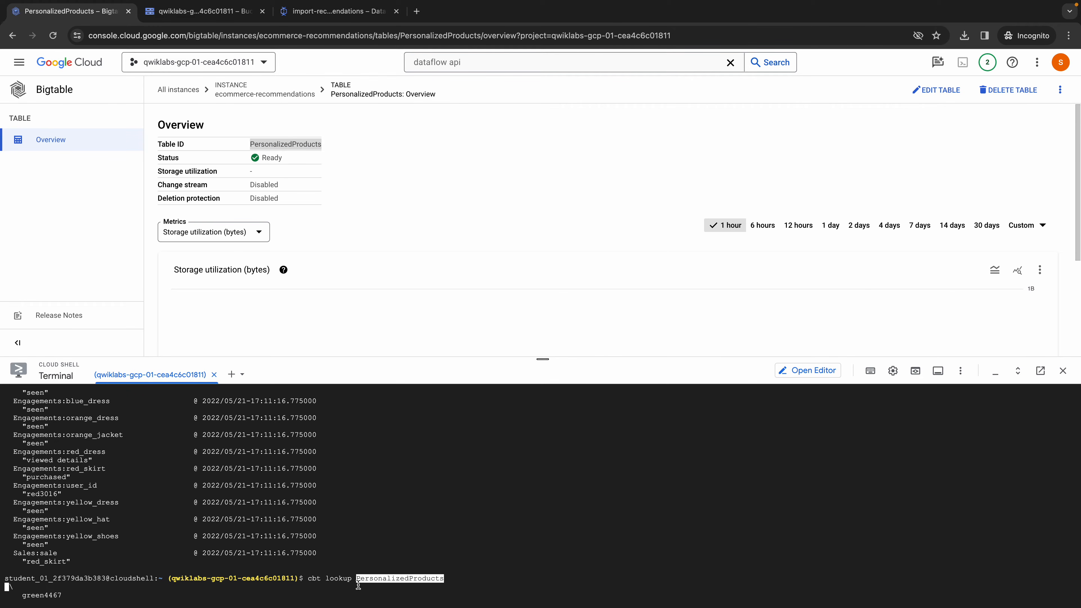
pyautogui.press('BackSpace')
pyautogui.press('Right')
pyautogui.press('Right')
pyautogui.press('Right')
pyautogui.press('Right')
pyautogui.press('Right')
pyautogui.press('Right')
pyautogui.press('Right')
pyautogui.press('Right')
pyautogui.press('Right')
pyautogui.press('Right')
pyautogui.press('Right')
pyautogui.press('Right')
pyautogui.press('Right')
pyautogui.press('Right')
pyautogui.press('Right')
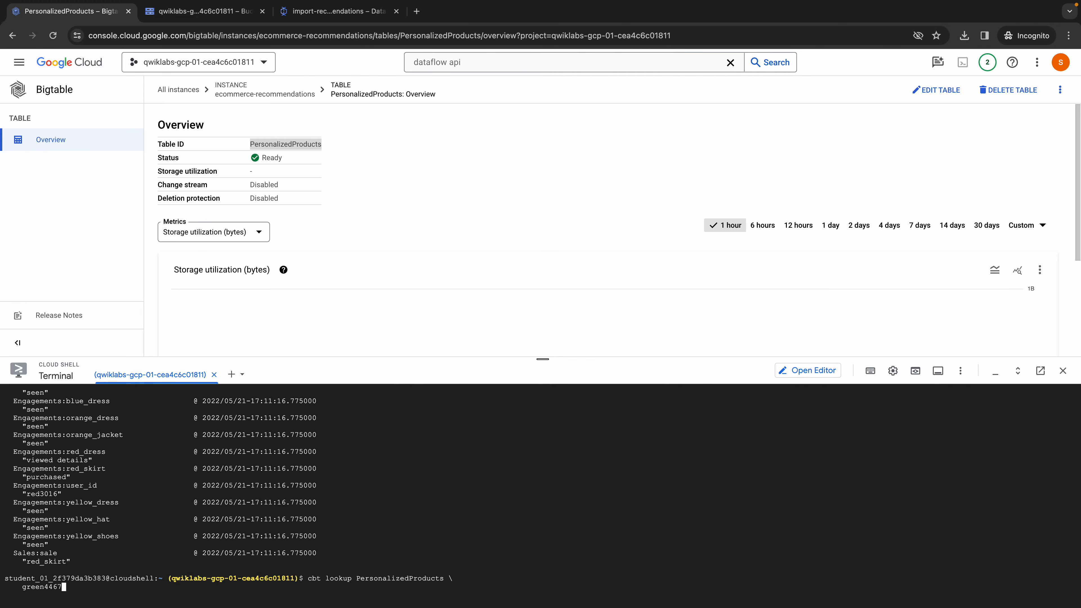
pyautogui.press('Return')
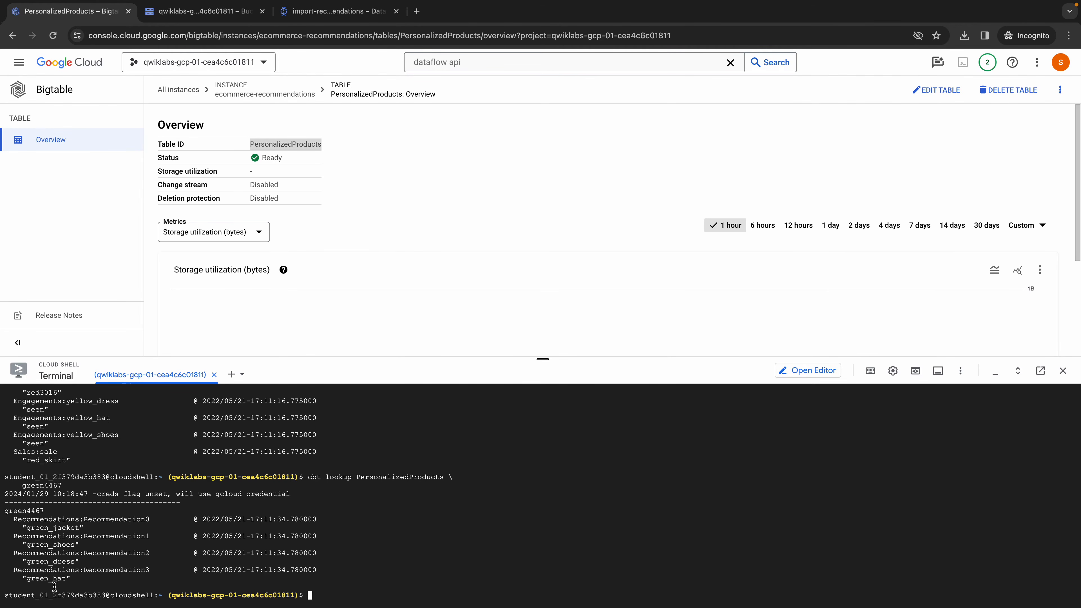
# - Try to select green_jacket and green_hat as the answers to the lab question about user green4467
pyautogui.hotkey('ctrl', 'Left')
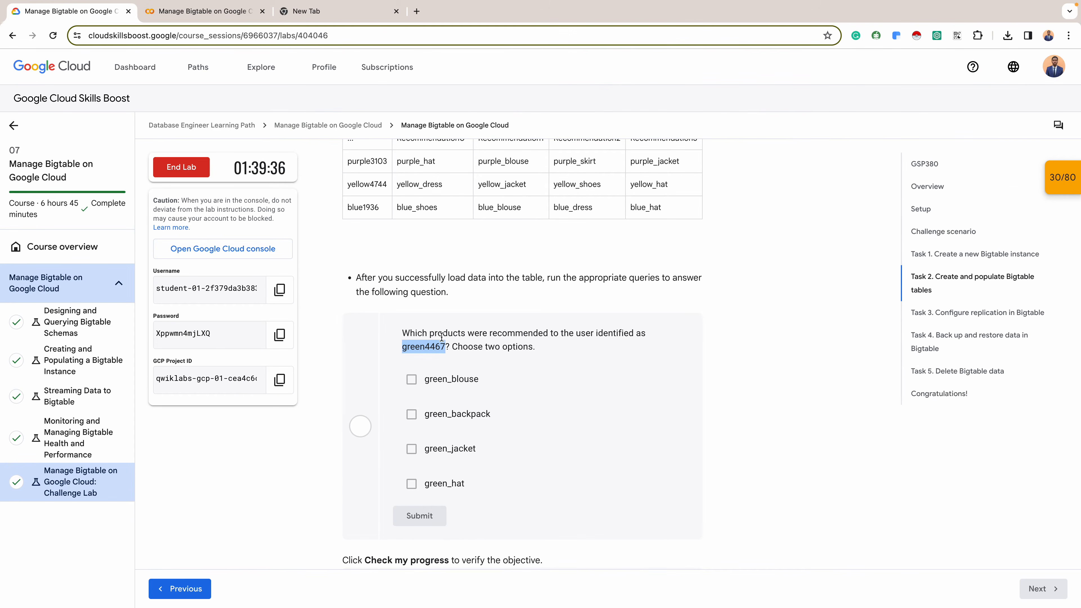
pyautogui.click(567, 347)
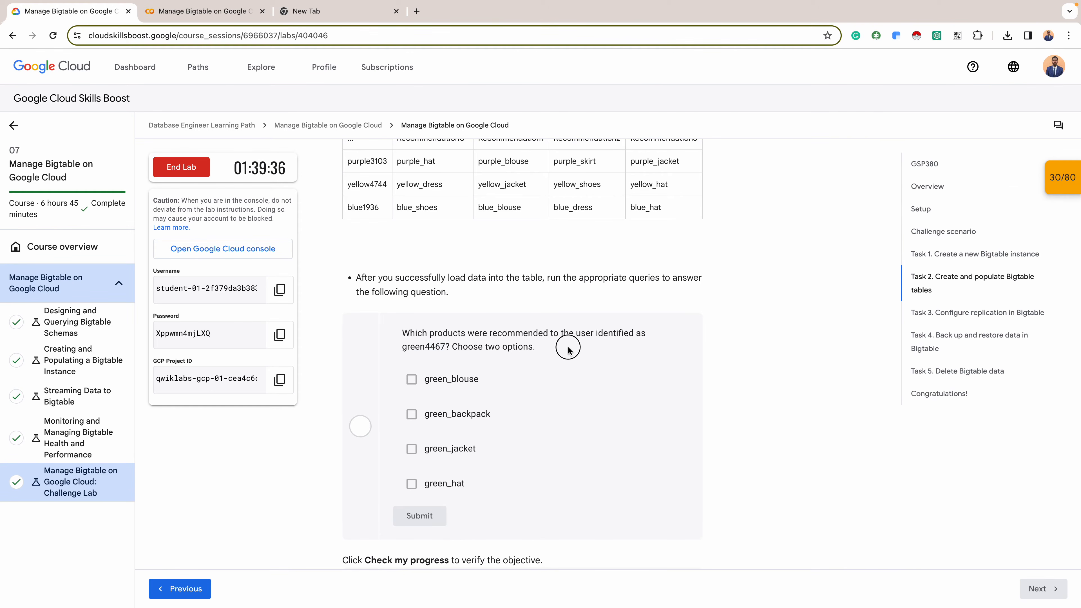
pyautogui.click(445, 450)
pyautogui.click(411, 448)
pyautogui.click(421, 449)
pyautogui.scroll(-2, 402, 438)
pyautogui.doubleClick(413, 452)
pyautogui.click(414, 426)
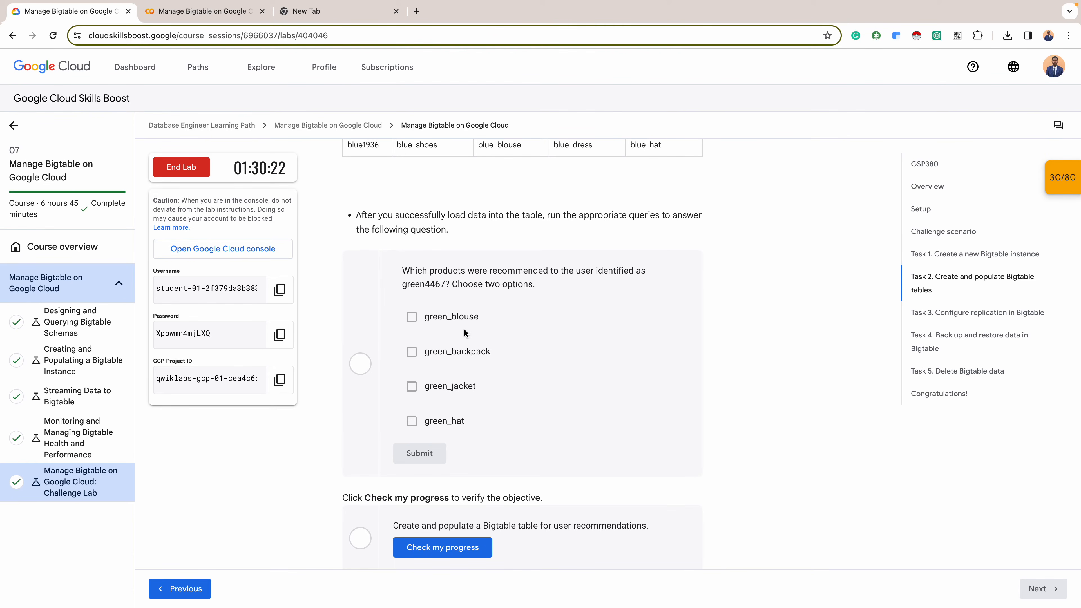
# - Recheck the lookup output, then check lab progress for creating and populating the Bigtable table for user recommendations
pyautogui.hotkey('ctrl', 'Right')
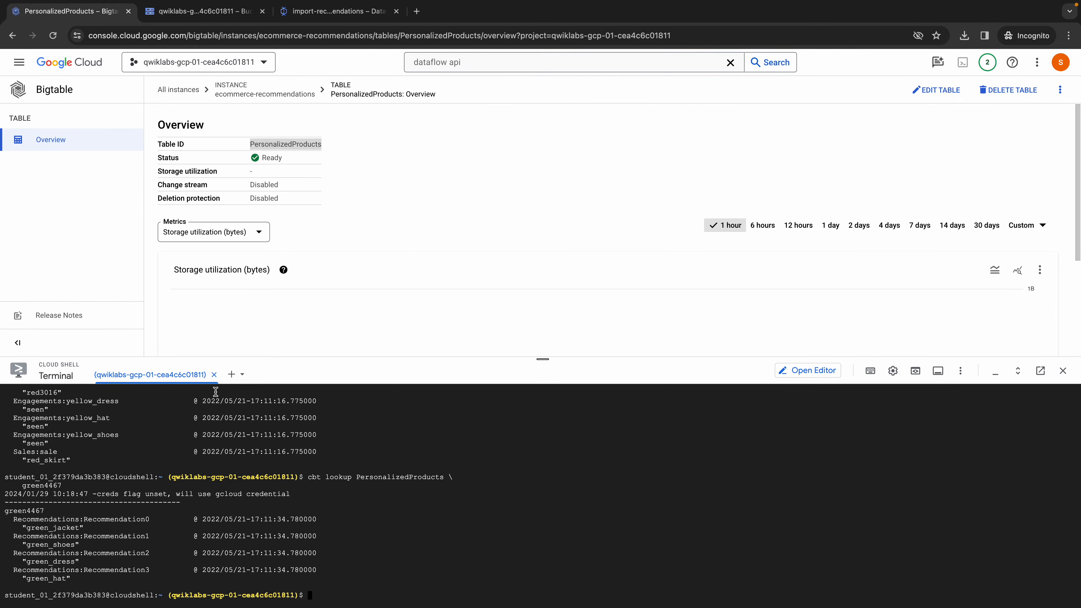
pyautogui.hotkey('ctrl', 'Left')
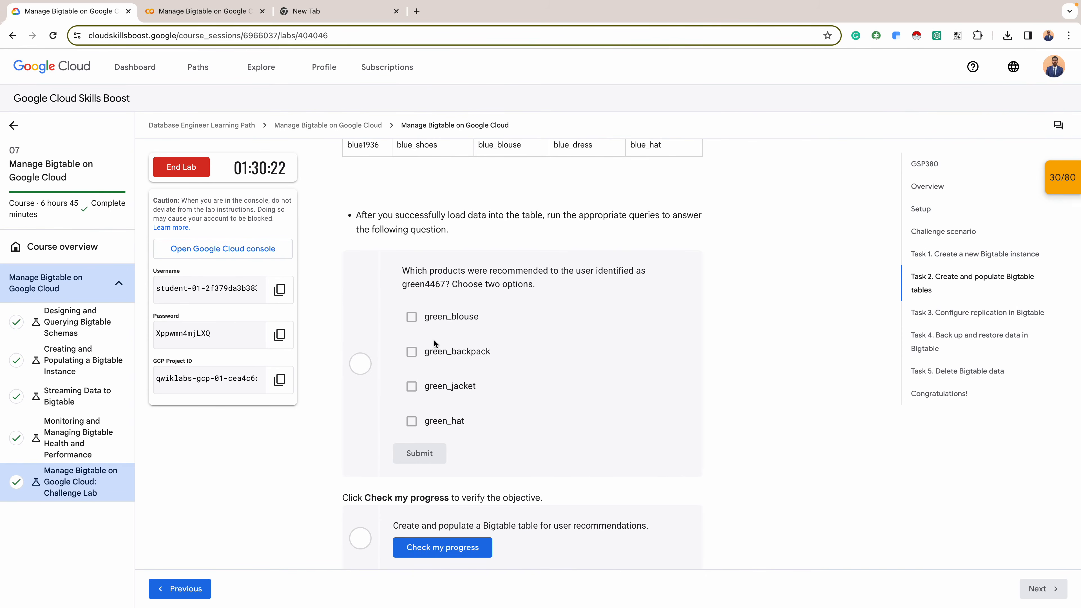
pyautogui.click(466, 544)
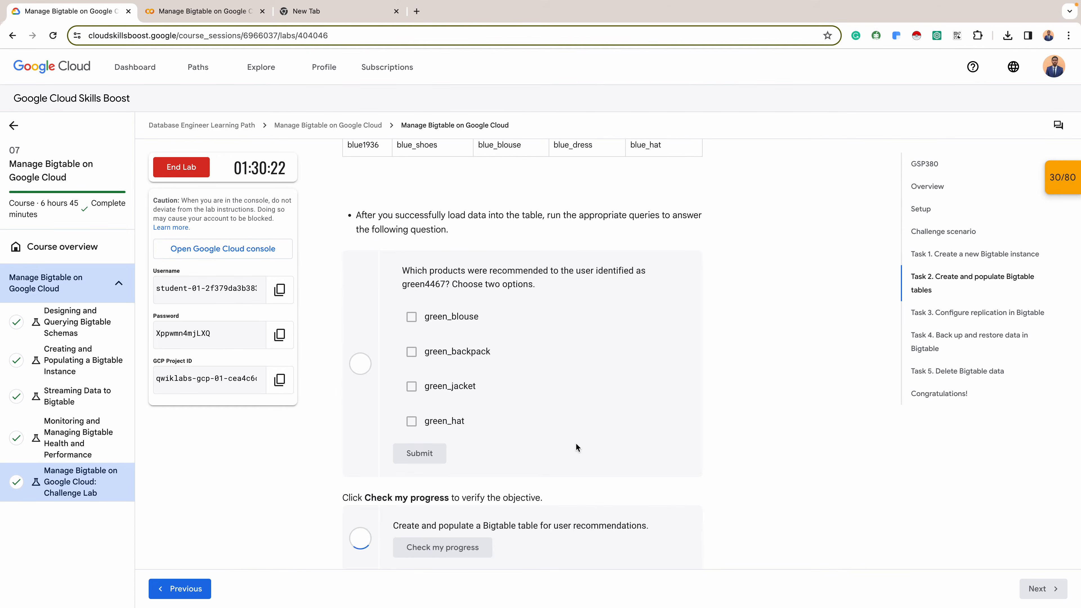
pyautogui.scroll(-7, 575, 442)
pyautogui.scroll(2, 531, 323)
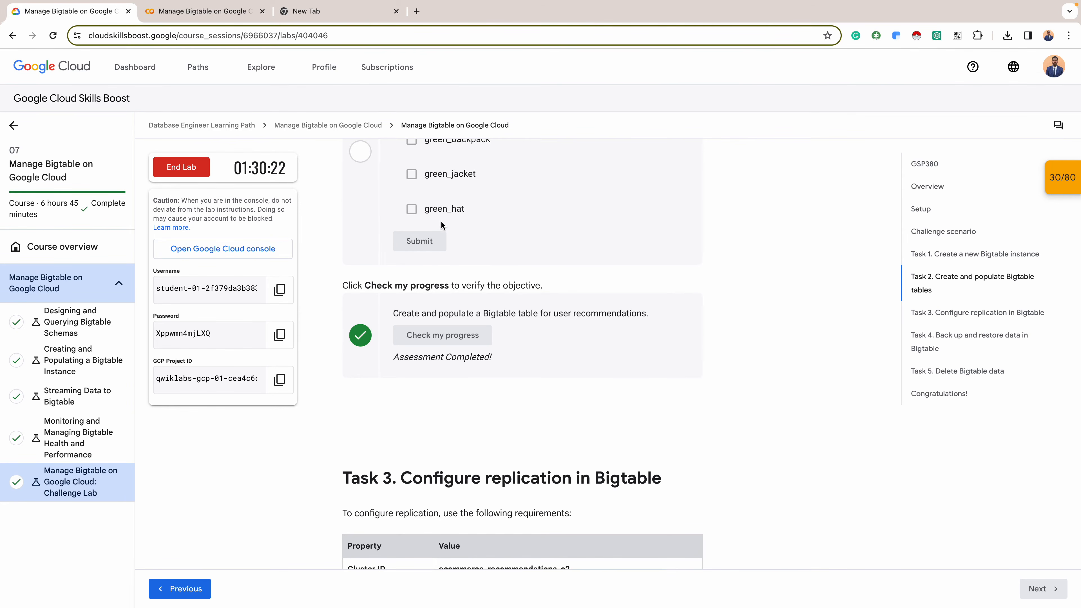
# - Read the Task 3 replication requirements in the lab instructions and select the cluster ID ecommerce-recommendations-c2
pyautogui.scroll(-5, 439, 271)
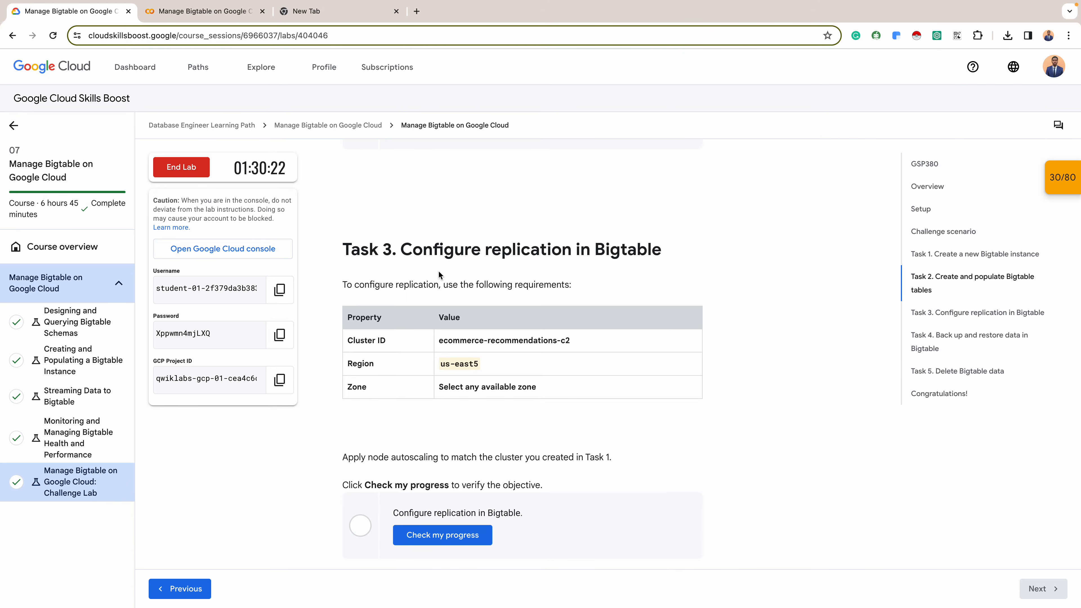
pyautogui.scroll(-1, 440, 274)
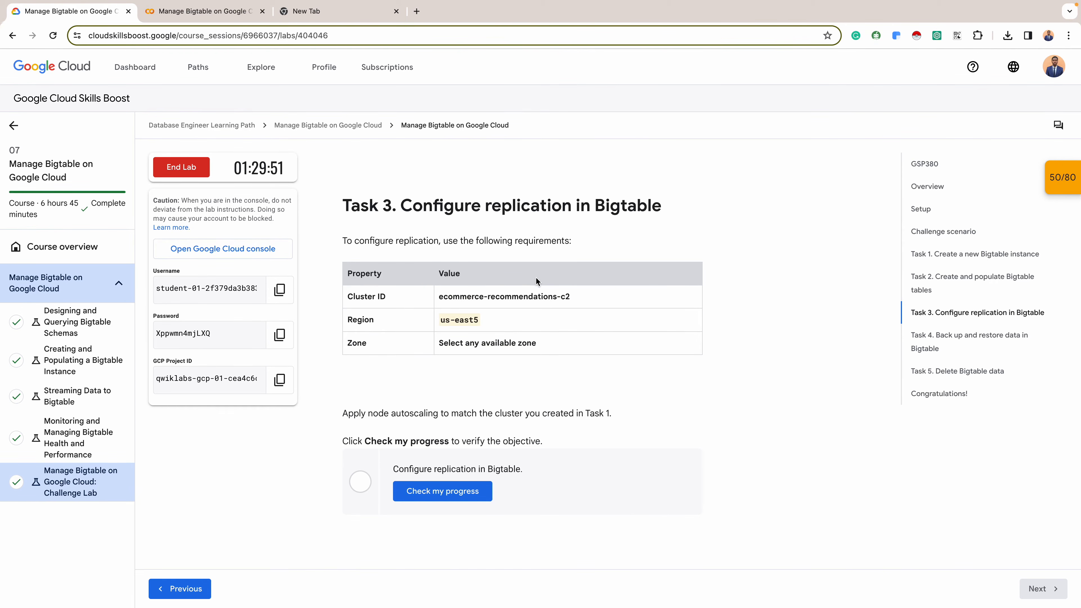
pyautogui.tripleClick(504, 295)
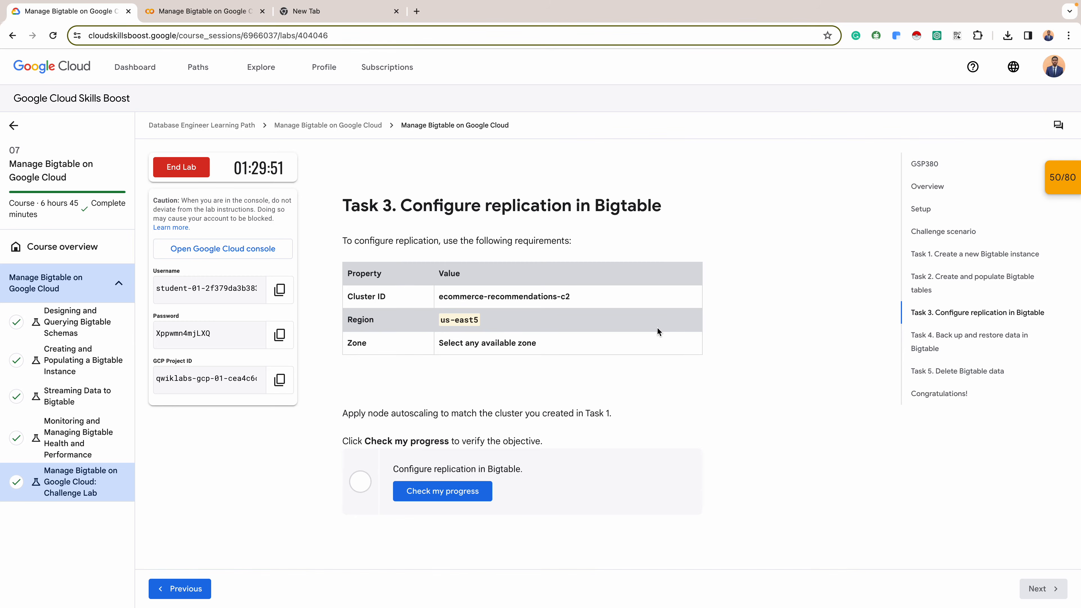
pyautogui.tripleClick(522, 296)
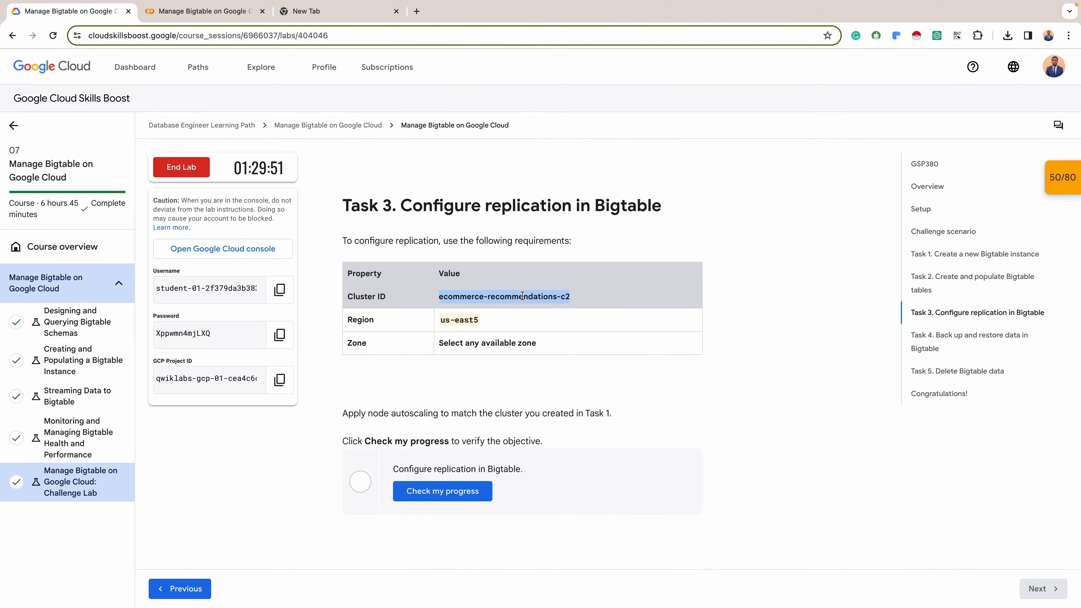
# - Switch to the Google Cloud console, edit the ecommerce-recommendations instance, and start adding a cluster with ID ecommerce-recommendations-c2
pyautogui.hotkey('ctrl', 'Right')
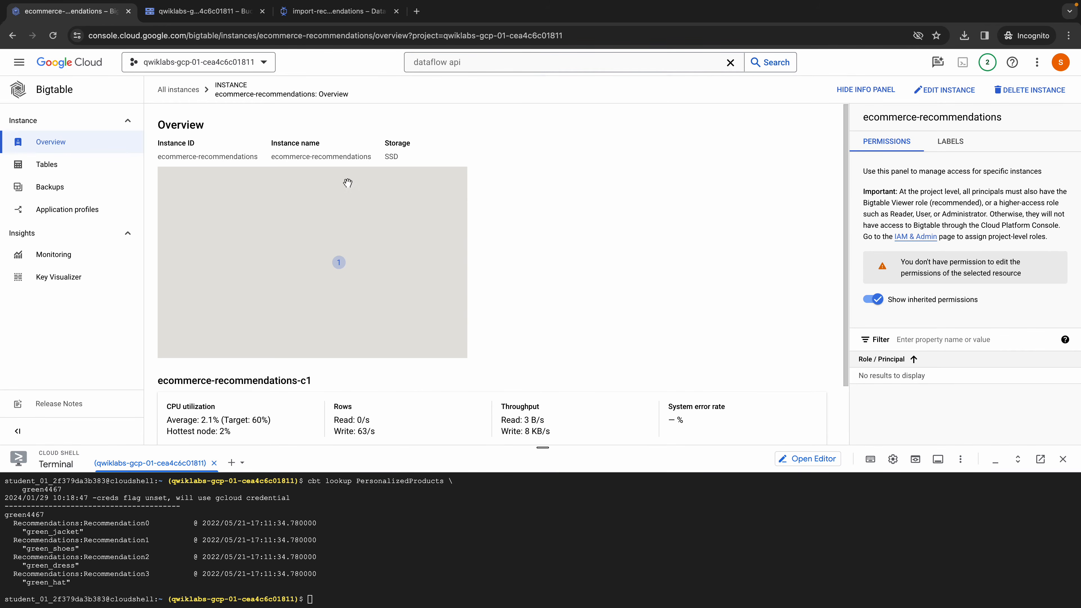
pyautogui.scroll(-2, 357, 181)
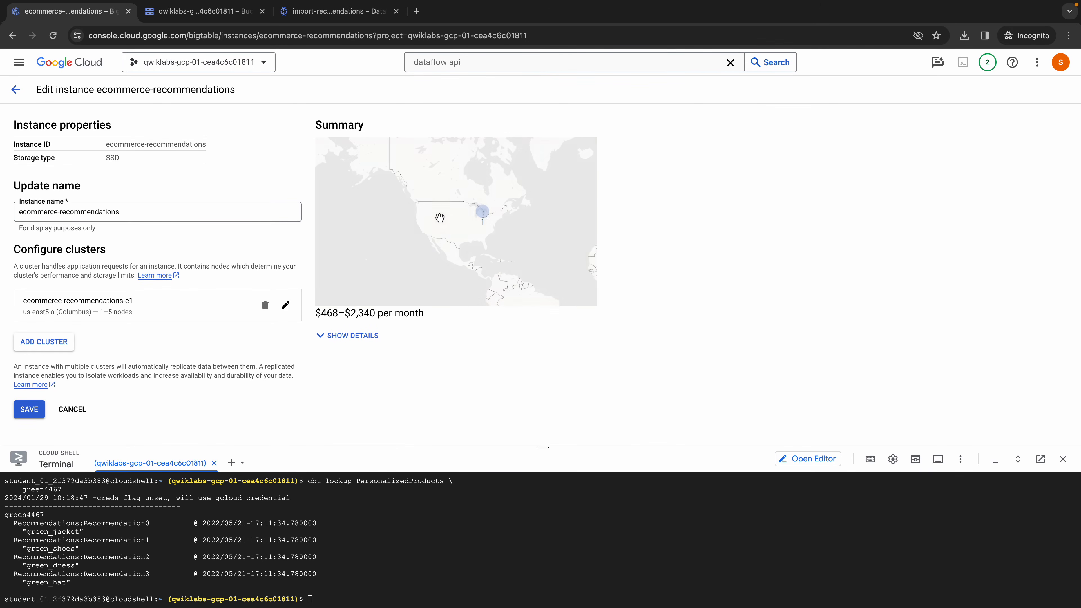
pyautogui.click(43, 343)
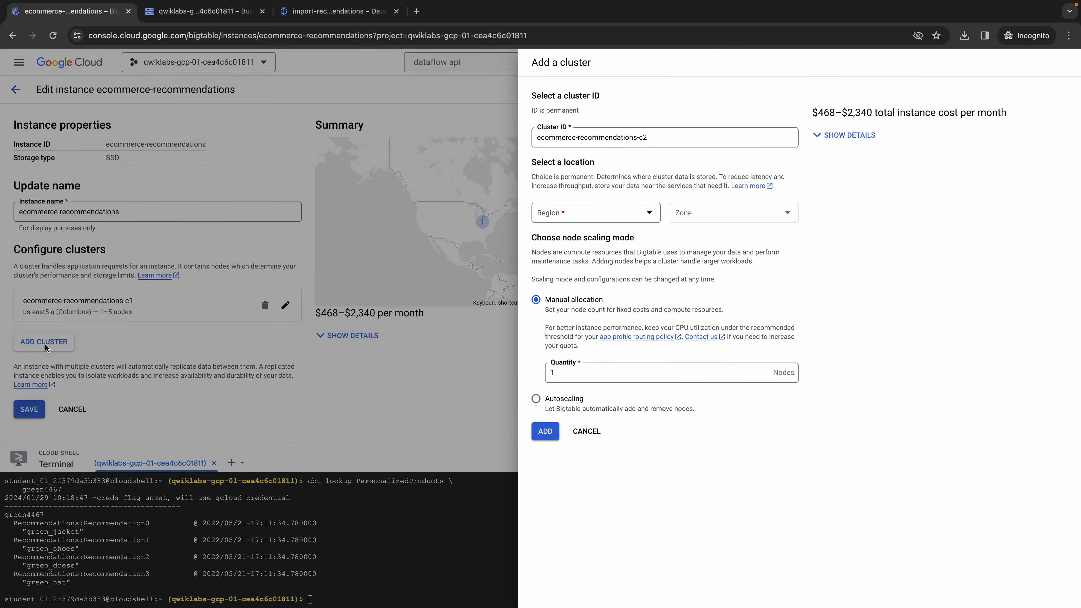
pyautogui.tripleClick(654, 135)
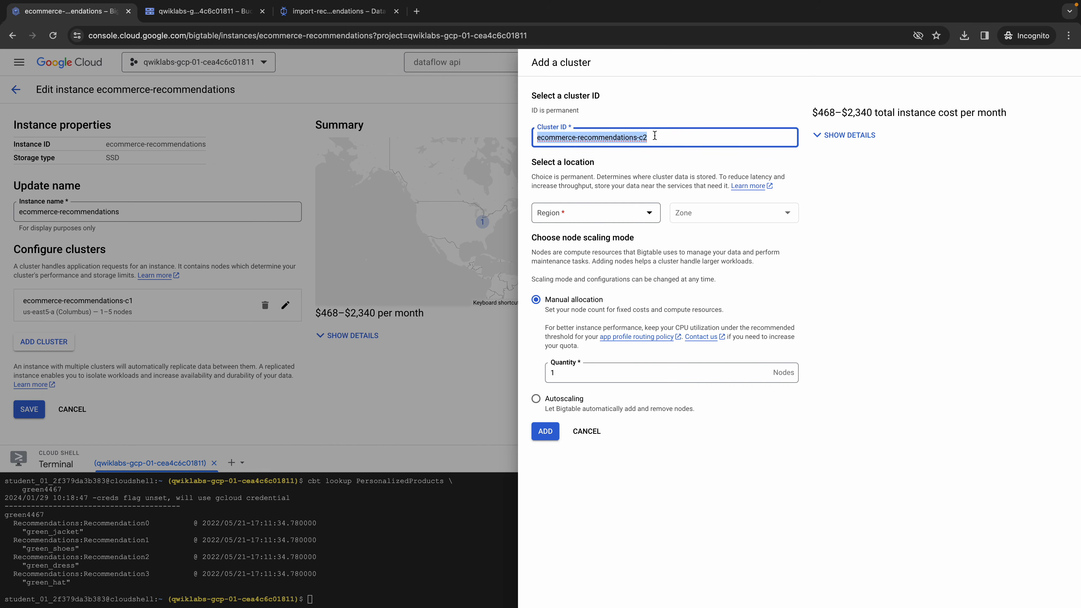
# - Set the new cluster's region to us-east5 (Columbus) and its zone to us-east5-b
pyautogui.click(629, 213)
pyautogui.press('Down')
pyautogui.press('Down')
pyautogui.press('Down')
pyautogui.press('Down')
pyautogui.press('Down')
pyautogui.press('Down')
pyautogui.press('Down')
pyautogui.press('Down')
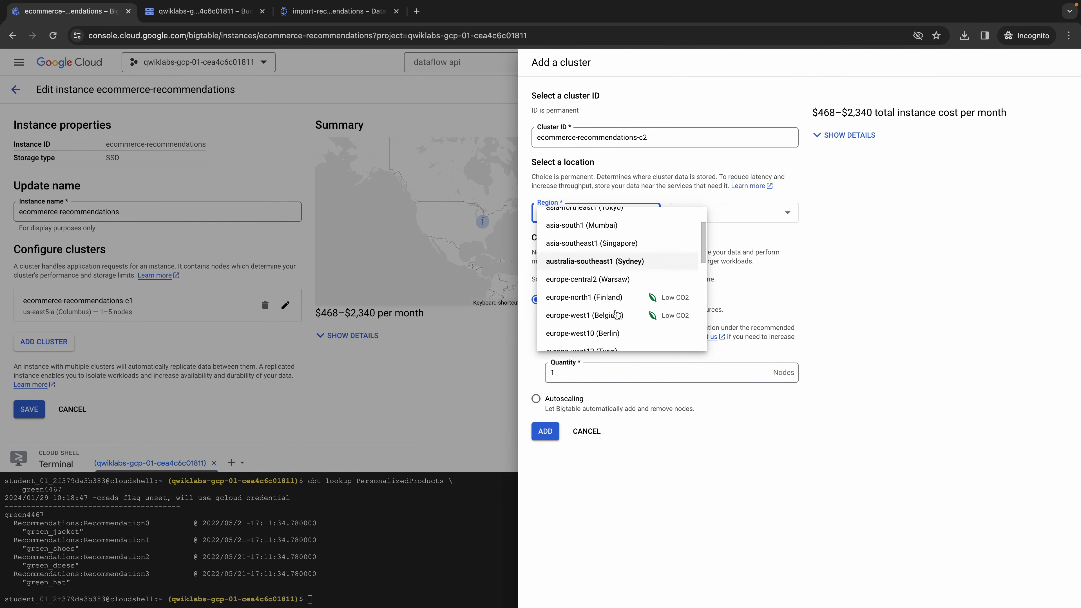
pyautogui.press('Down')
pyautogui.press('Down')
pyautogui.press('Down')
pyautogui.press('Down')
pyautogui.press('Down')
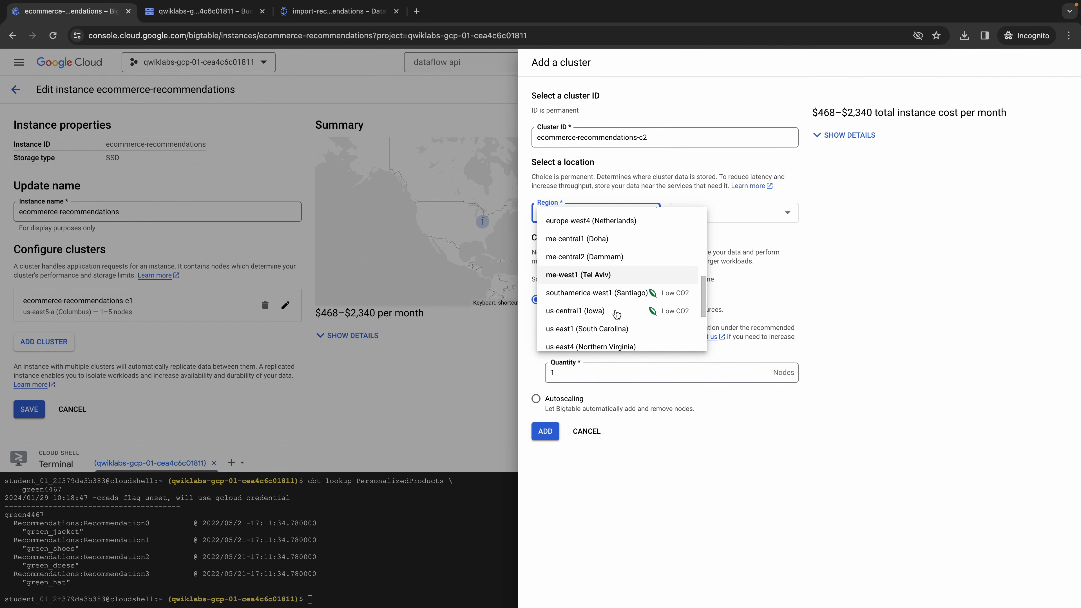
pyautogui.press('Down')
pyautogui.press('Down')
pyautogui.press('Down')
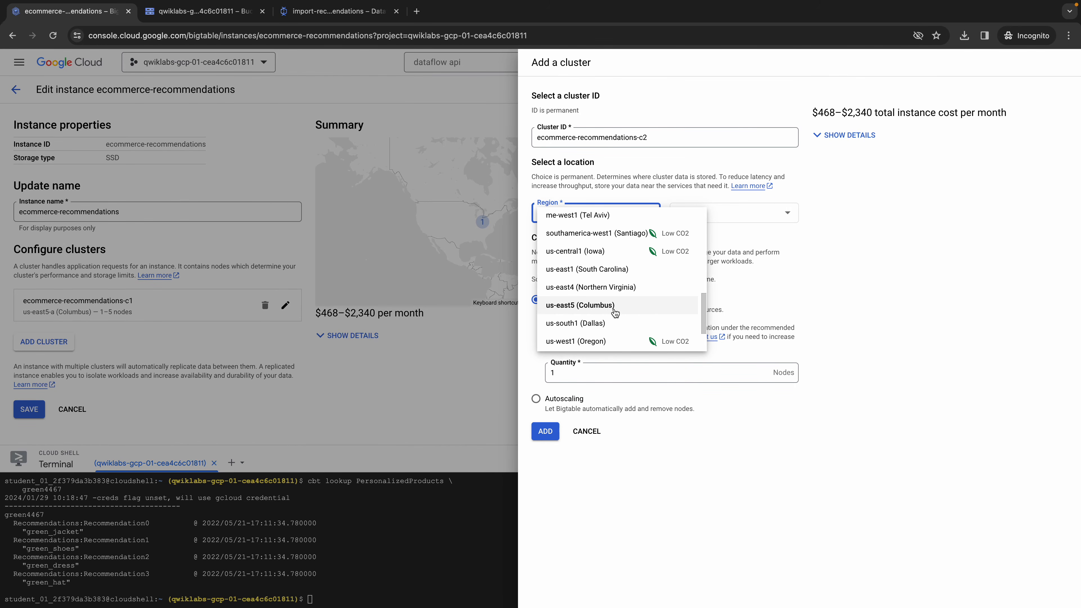
pyautogui.click(617, 313)
pyautogui.click(757, 217)
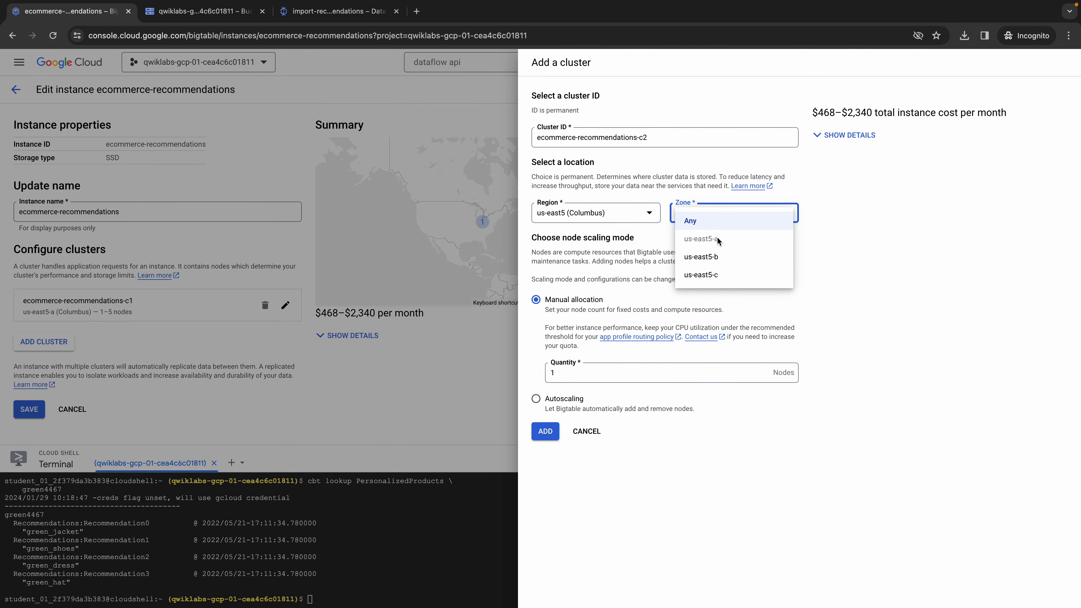
pyautogui.click(709, 257)
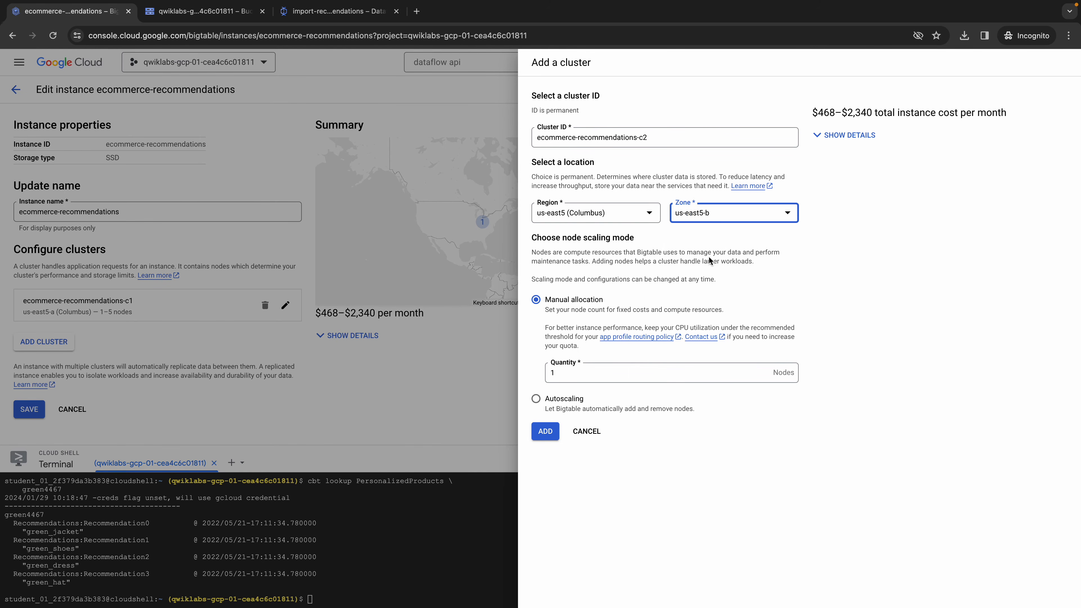
# - Choose autoscaling with a maximum of 5 nodes for the new cluster and add it to the instance
pyautogui.click(536, 398)
pyautogui.scroll(-1, 625, 390)
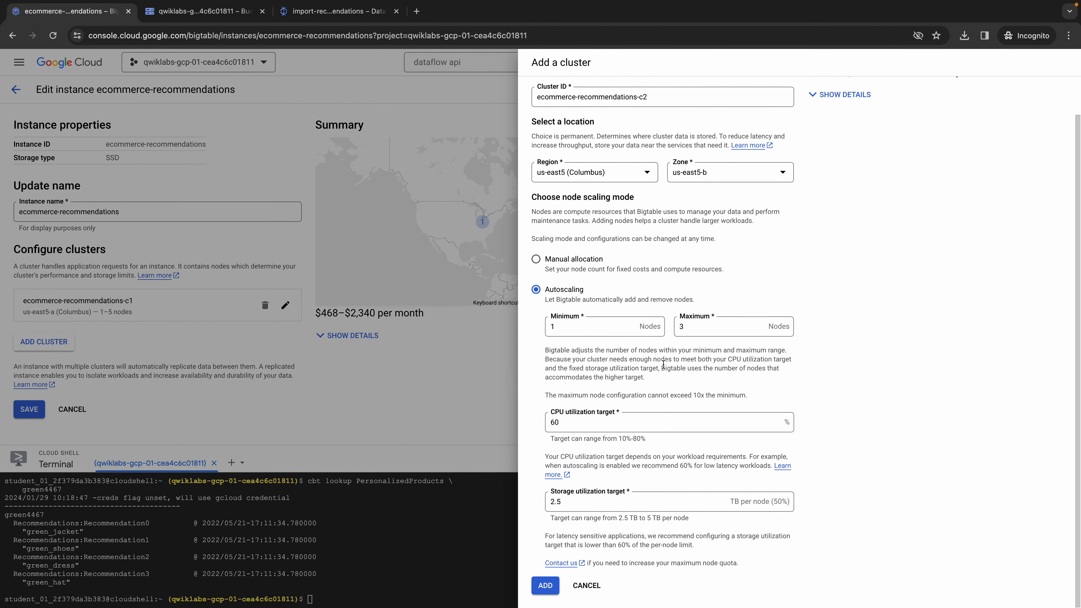
pyautogui.click(698, 325)
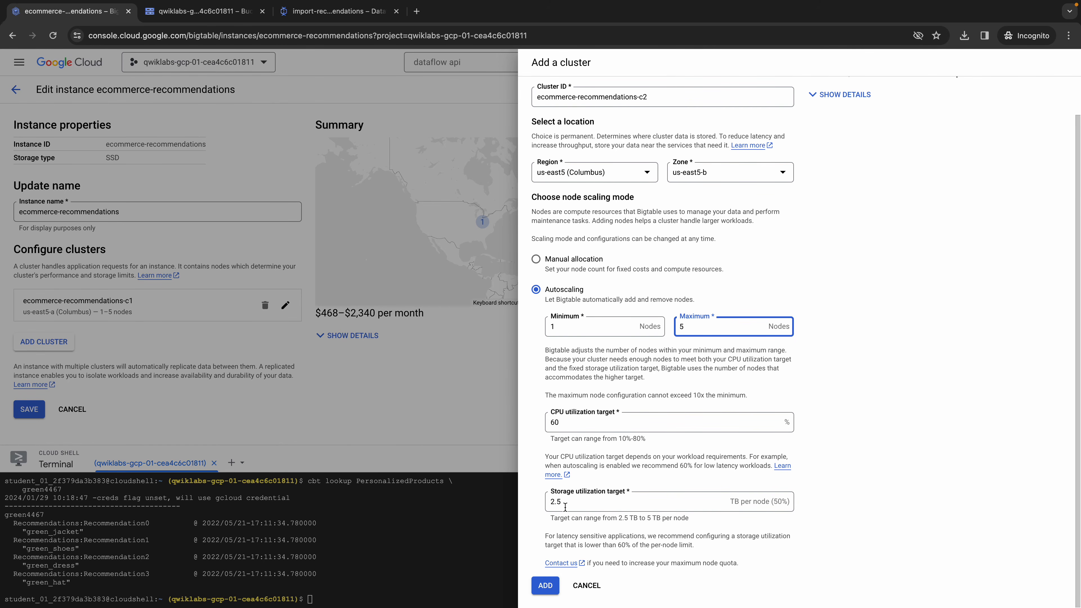
pyautogui.click(555, 586)
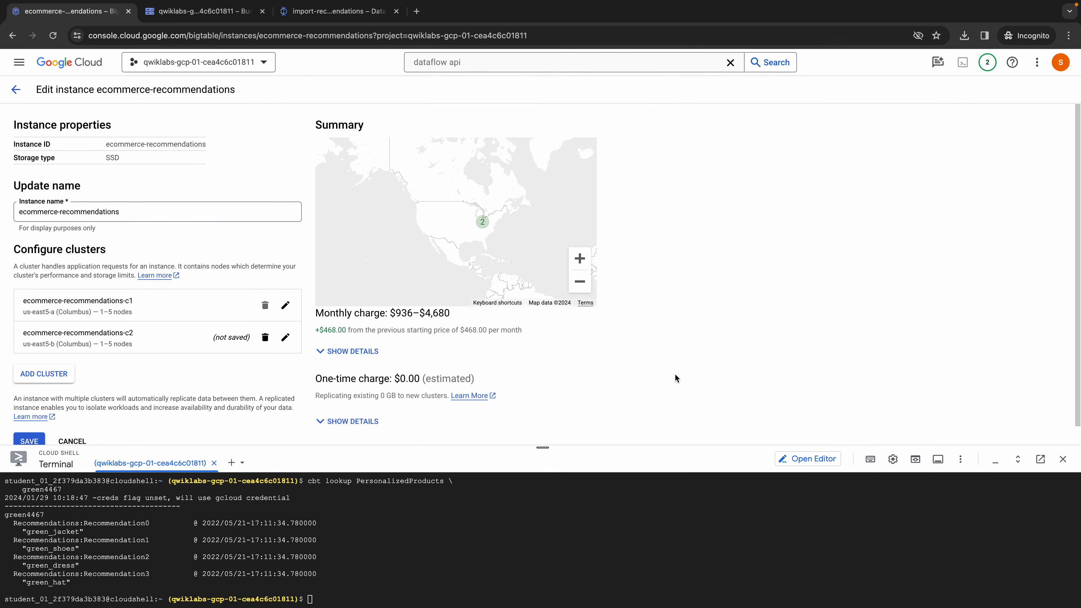
# - Save the ecommerce-recommendations instance with its second cluster and look over both clusters in the instance overview
pyautogui.scroll(-1, 162, 418)
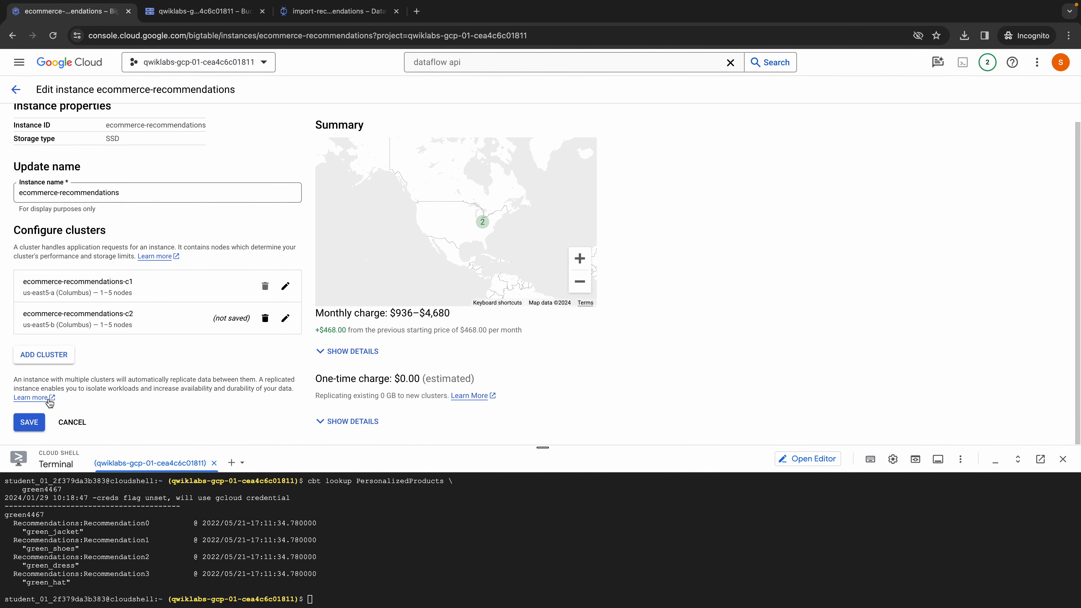
pyautogui.click(36, 423)
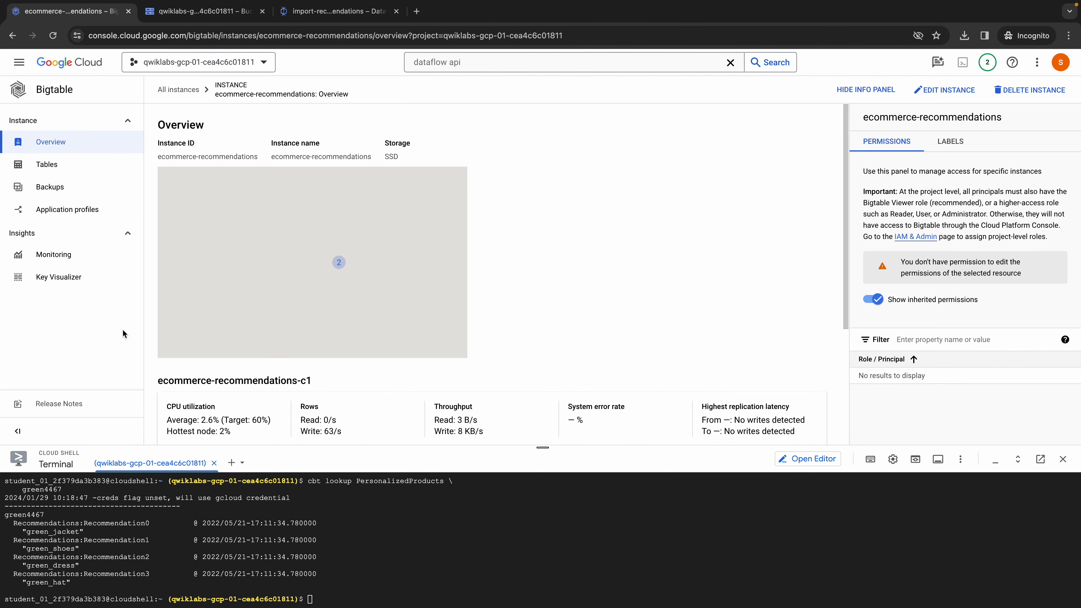
pyautogui.scroll(-4, 381, 310)
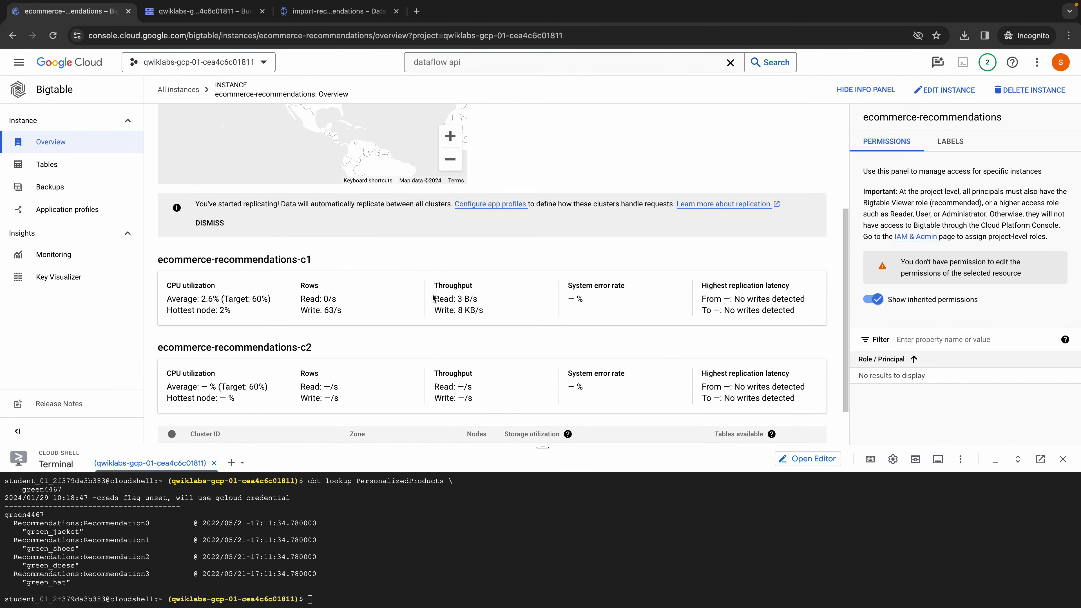
# - Return to the lab page and check progress for configuring replication in Bigtable
pyautogui.hotkey('ctrl', 'Left')
pyautogui.scroll(-3, 581, 332)
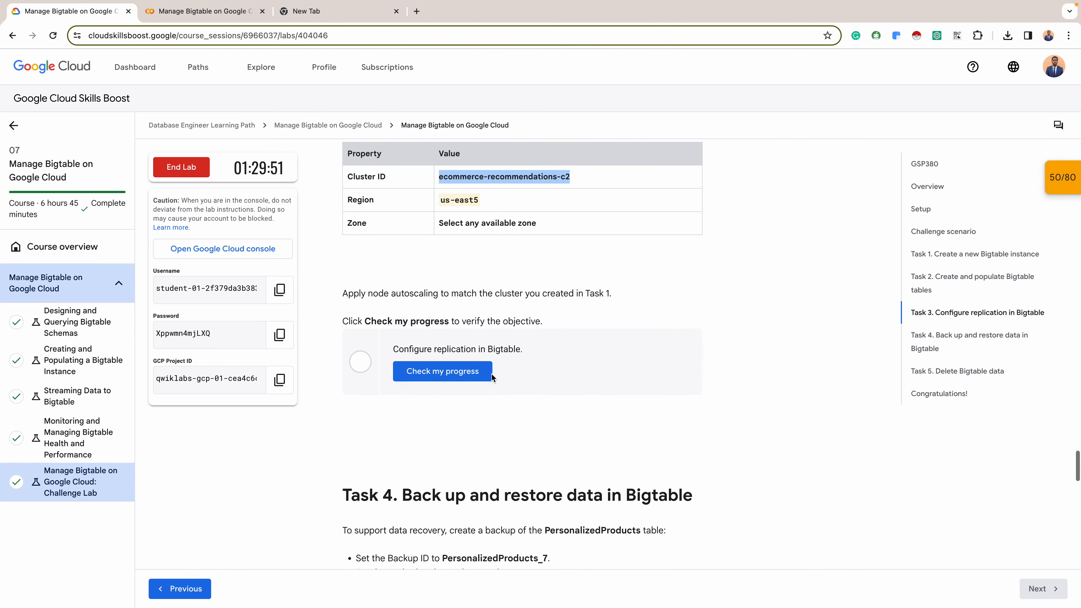
pyautogui.click(447, 376)
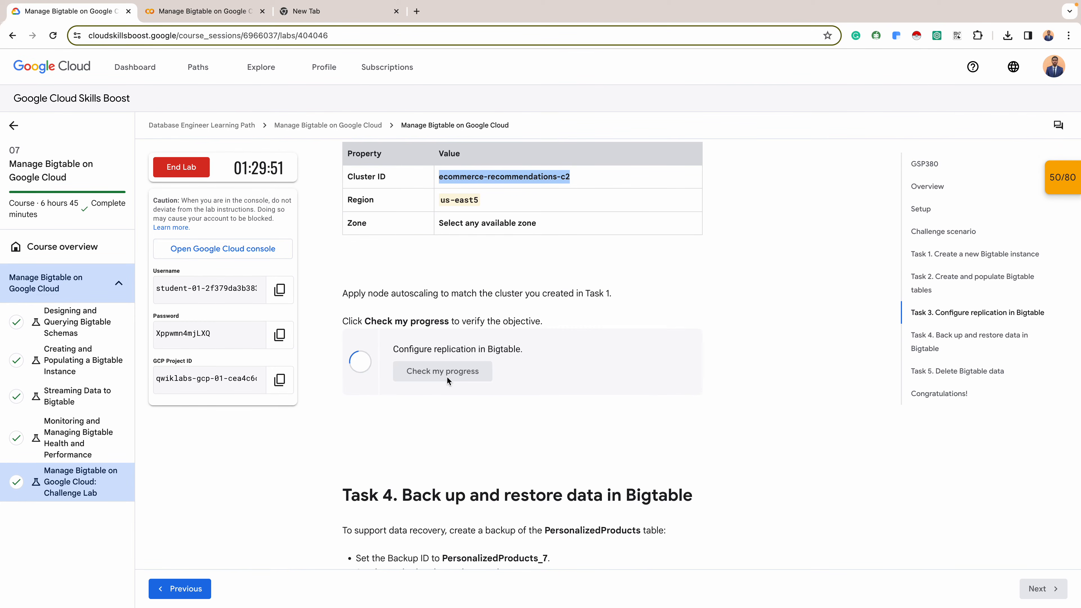
# - Read the Task 4 backup and restore requirements and copy the backup ID PersonalizedProducts_7 from the lab instructions
pyautogui.scroll(-2, 446, 381)
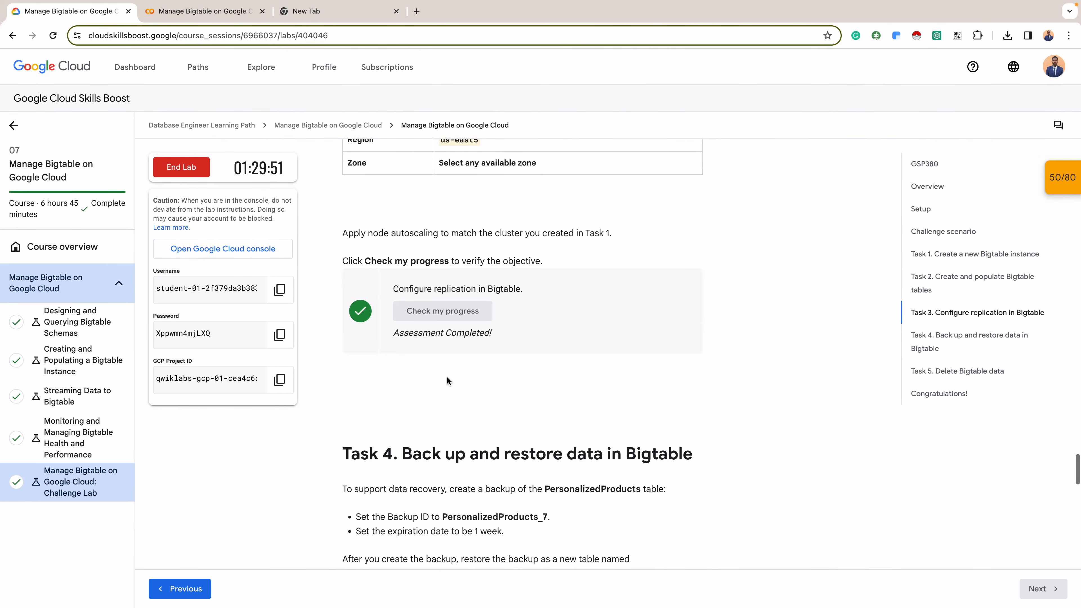
pyautogui.scroll(-4, 447, 381)
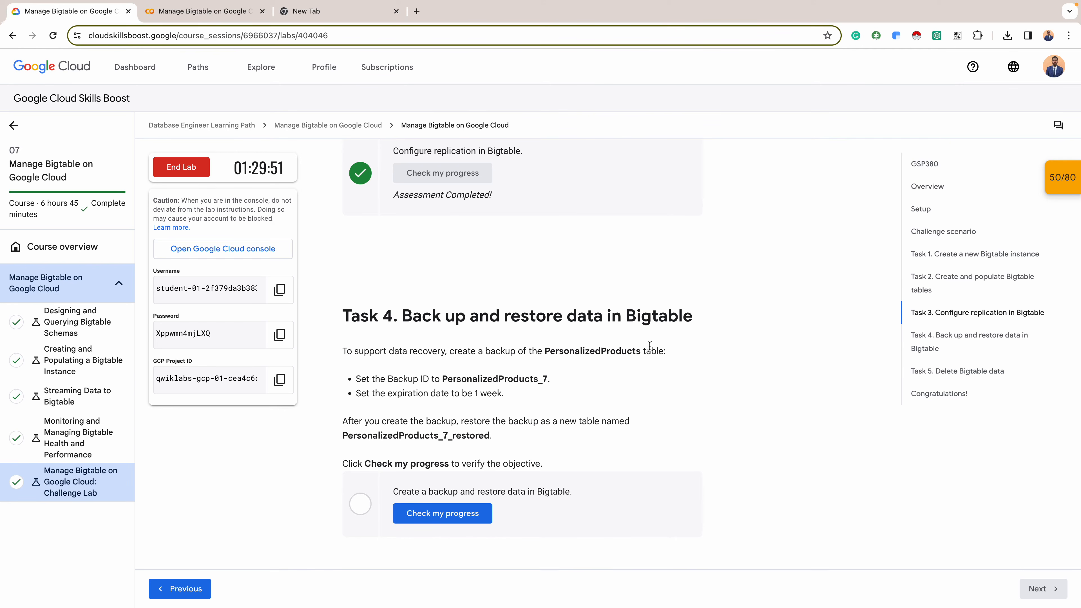
pyautogui.doubleClick(582, 351)
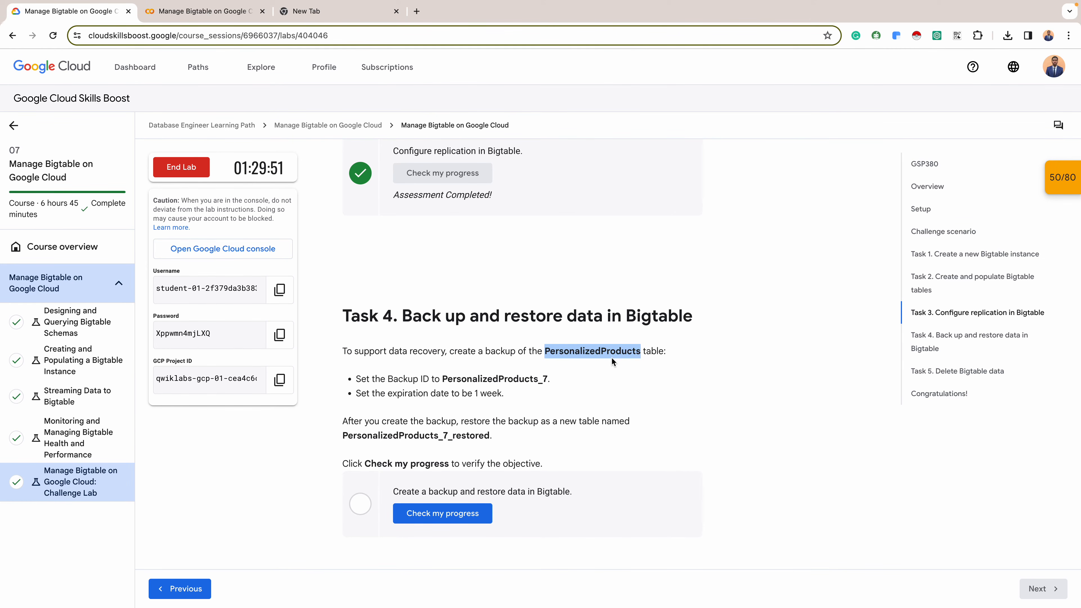
pyautogui.doubleClick(507, 379)
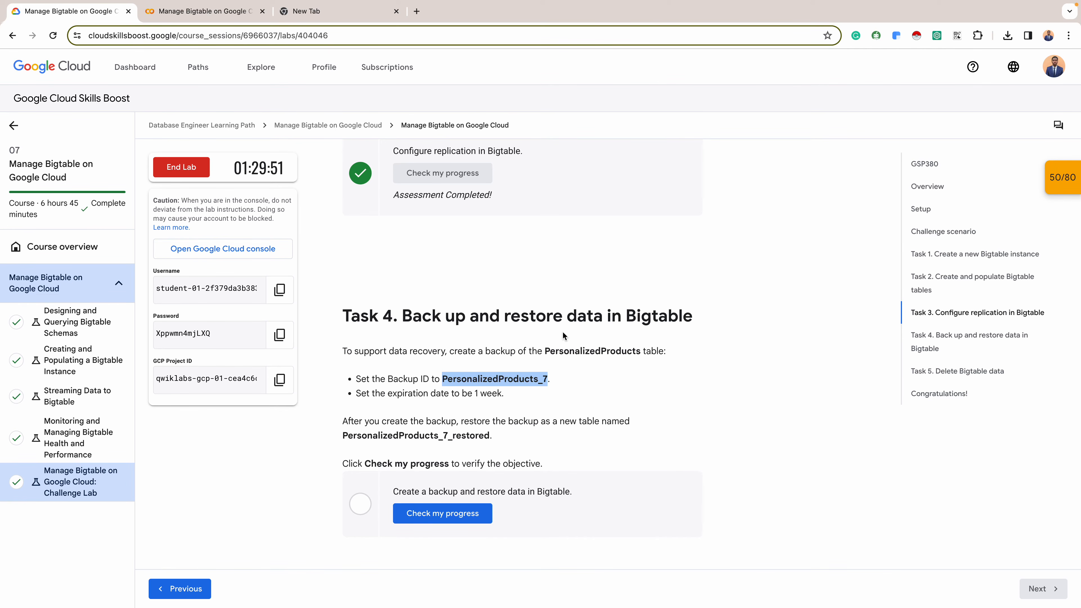
# - In the Google Cloud console, start a backup of the PersonalizedProducts table and set its backup ID to PersonalizedProducts_7
pyautogui.hotkey('ctrl', 'Right')
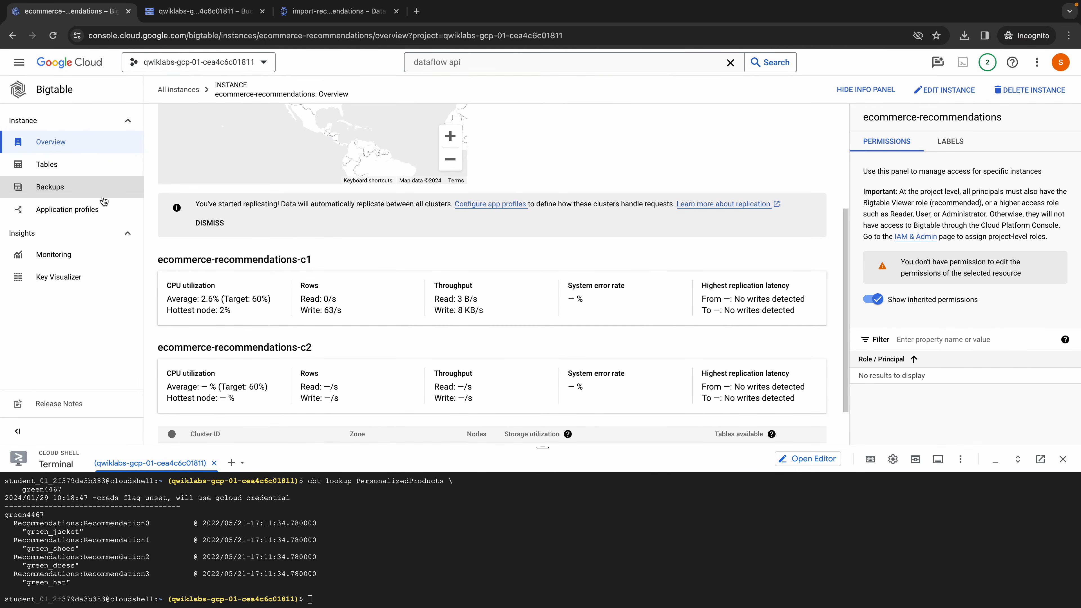
pyautogui.click(86, 164)
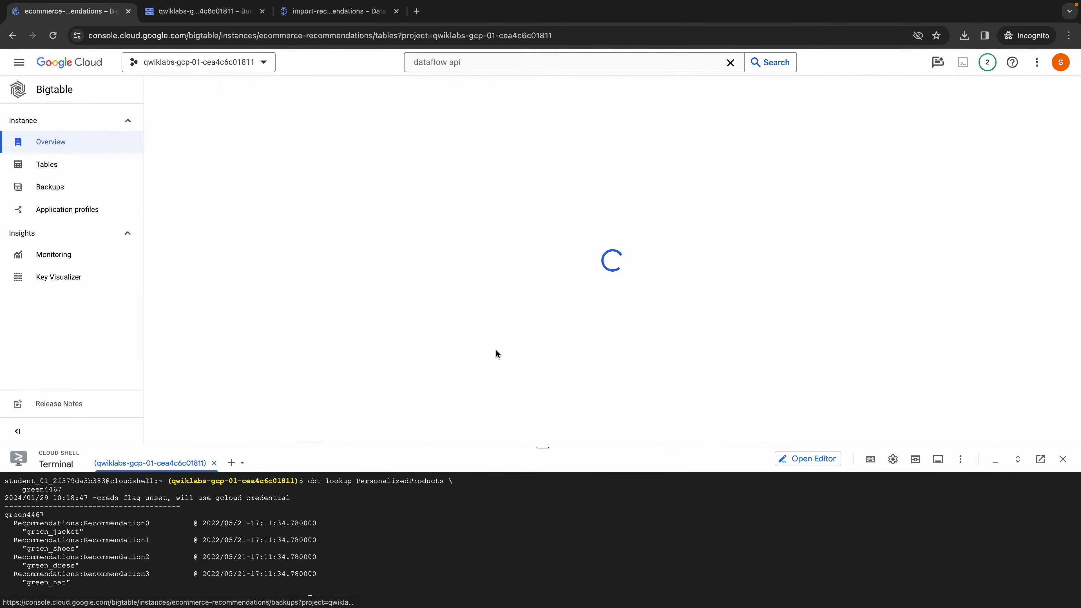
pyautogui.moveTo(543, 446); pyautogui.dragTo(542, 521)
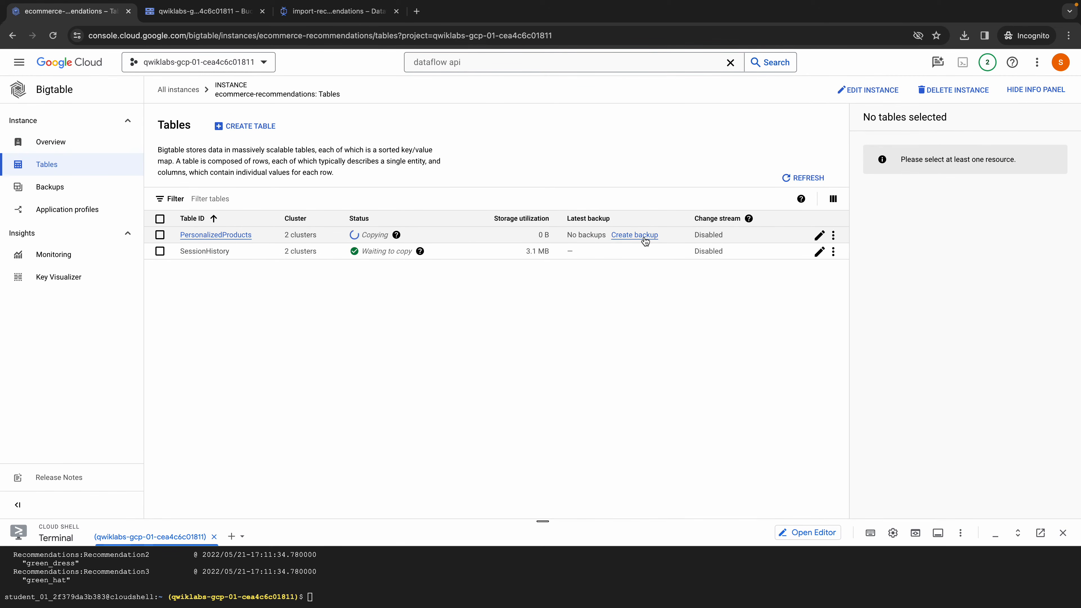
pyautogui.click(634, 235)
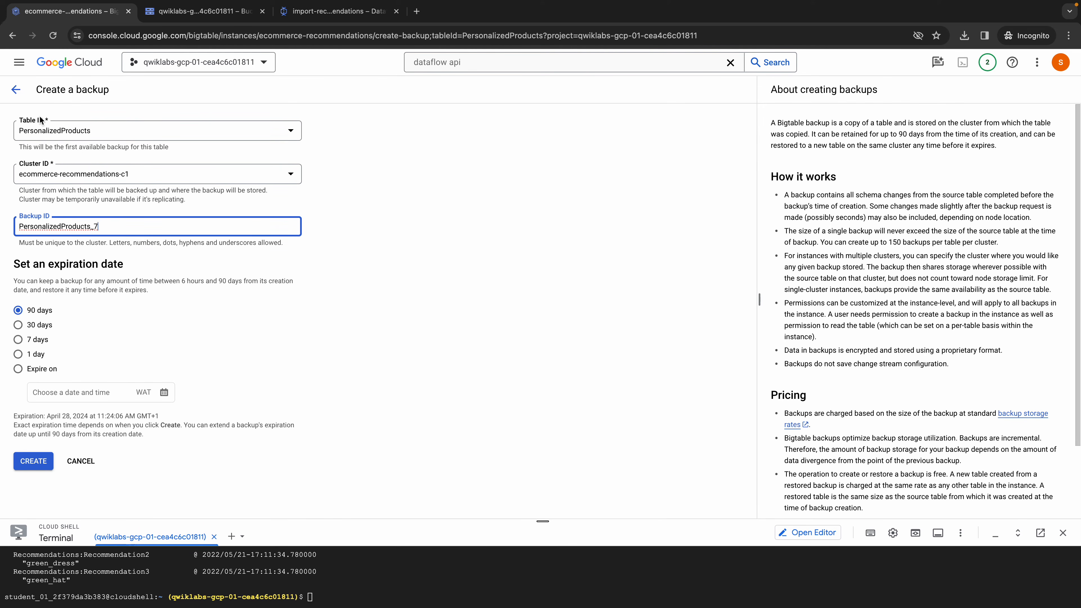
# - Keep ecommerce-recommendations-c1 as the backup's cluster, set the expiration to 7 days, and create the backup
pyautogui.click(150, 179)
pyautogui.click(133, 182)
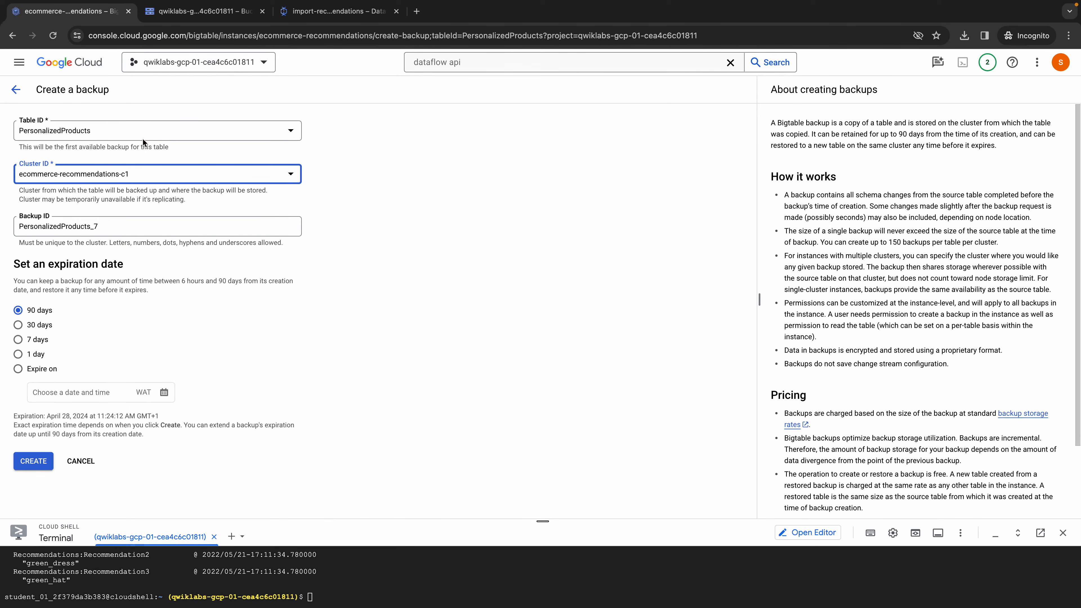
pyautogui.click(128, 228)
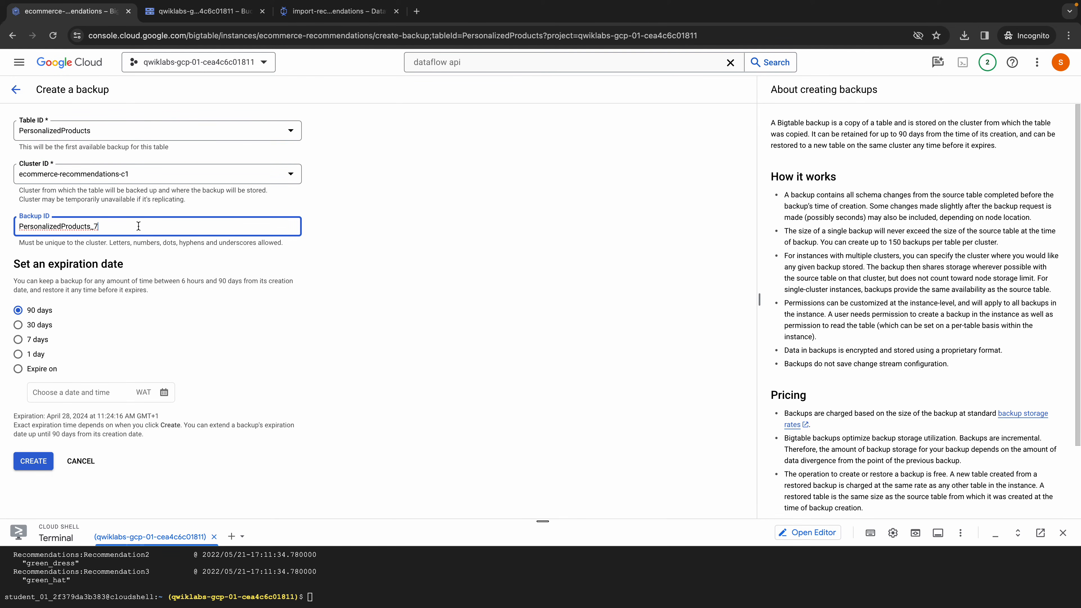
pyautogui.click(37, 339)
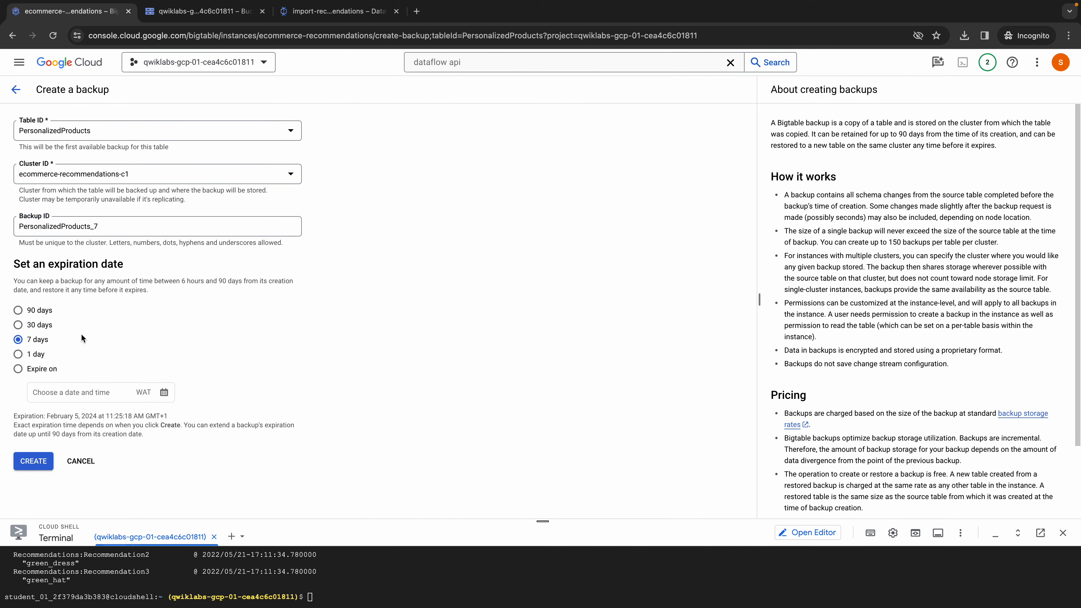
pyautogui.click(36, 469)
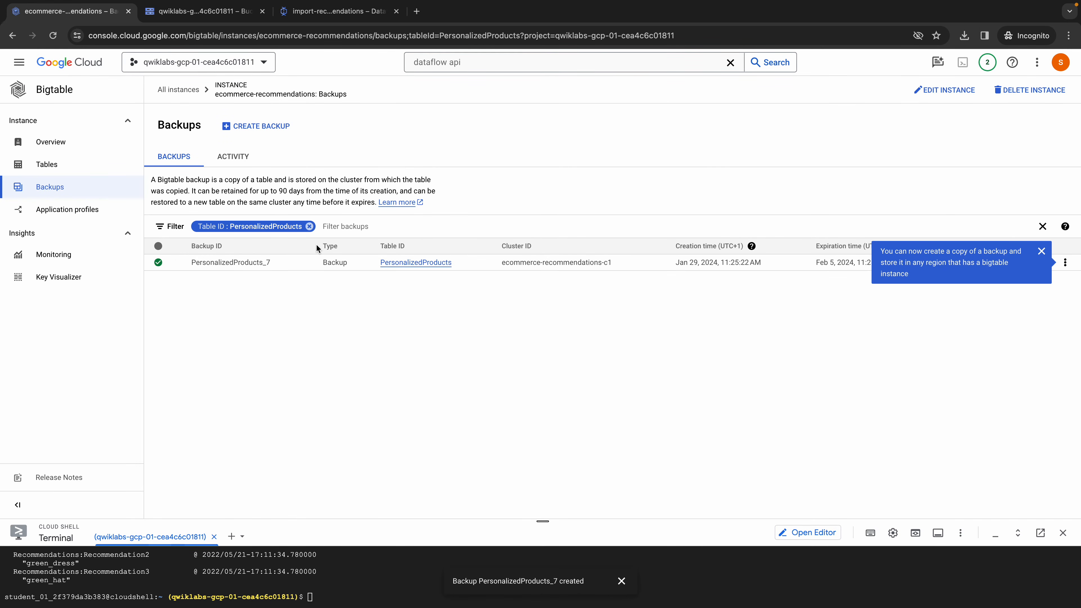
# - Clear the table filter from the backups list, dismiss the callout, and start restoring the PersonalizedProducts_7 backup
pyautogui.click(309, 228)
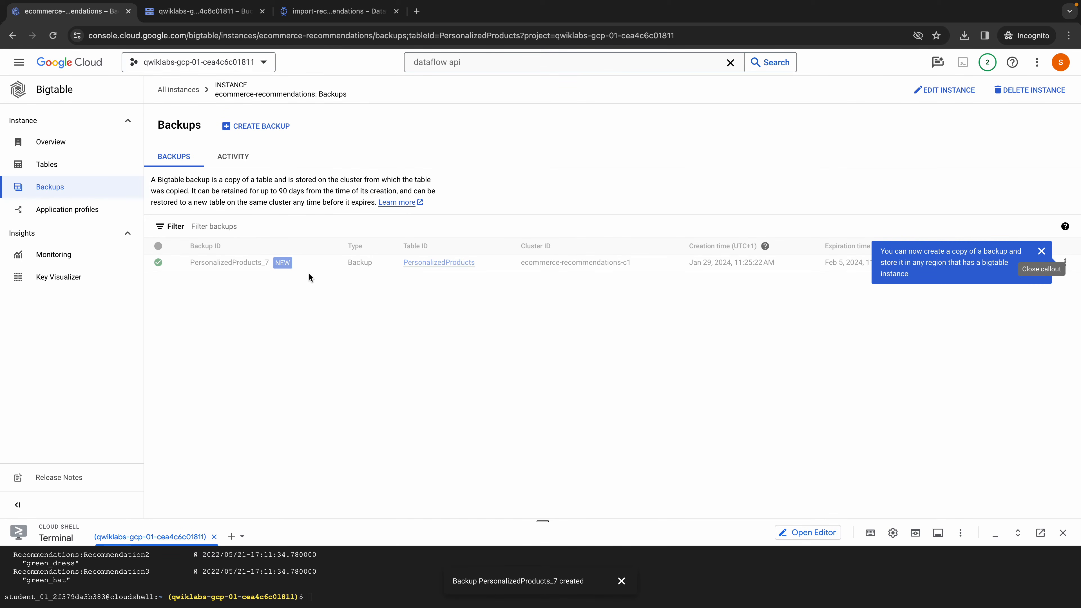
pyautogui.click(1040, 255)
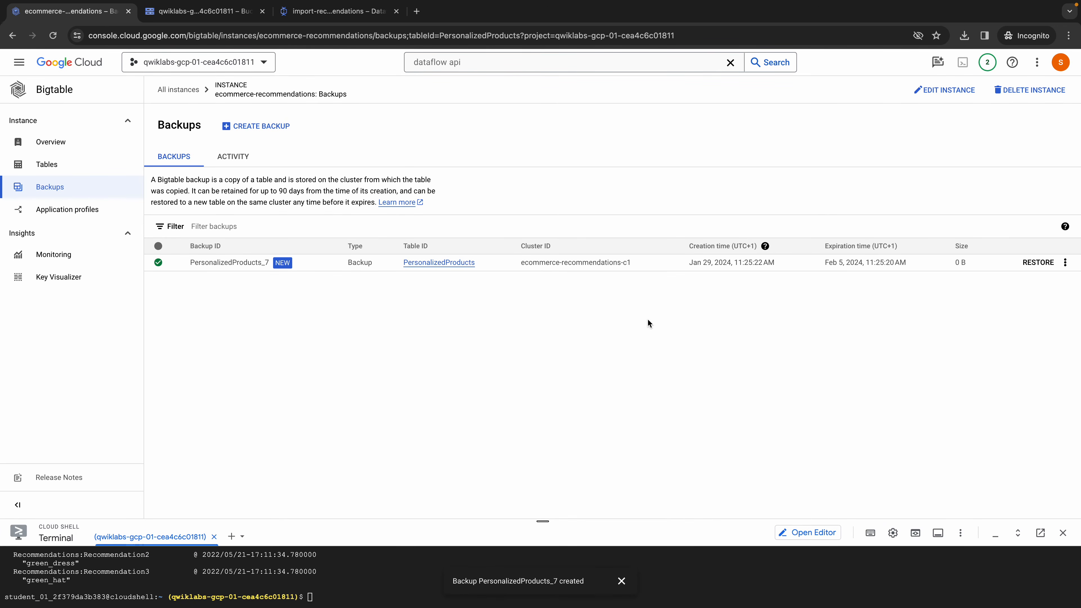
pyautogui.click(1045, 263)
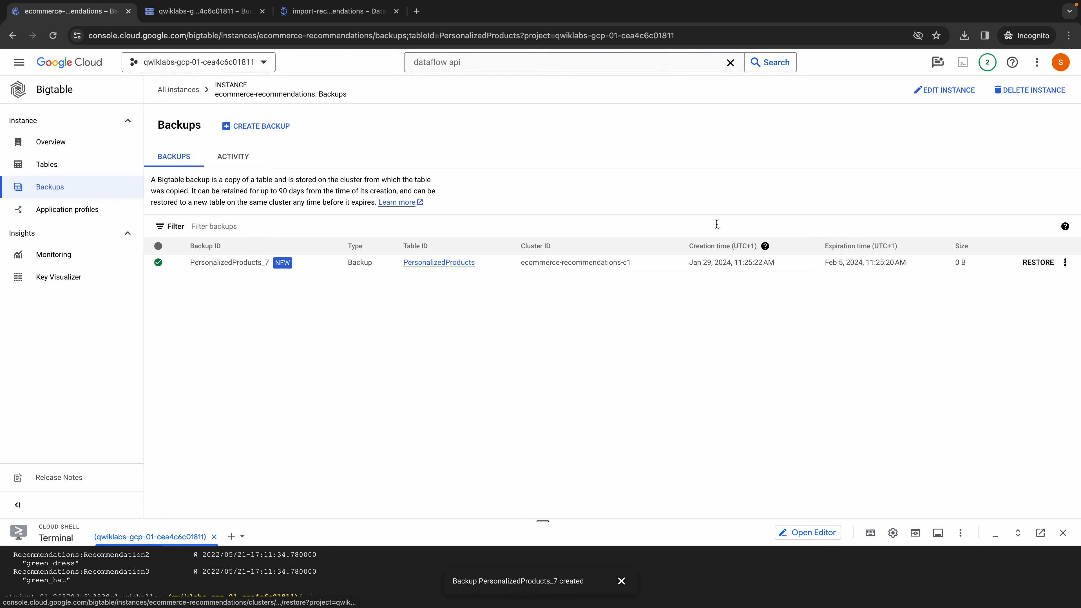
# - Copy the restored table name PersonalizedProducts_7_restored from the Task 4 instructions on the lab page
pyautogui.hotkey('ctrl', 'Left')
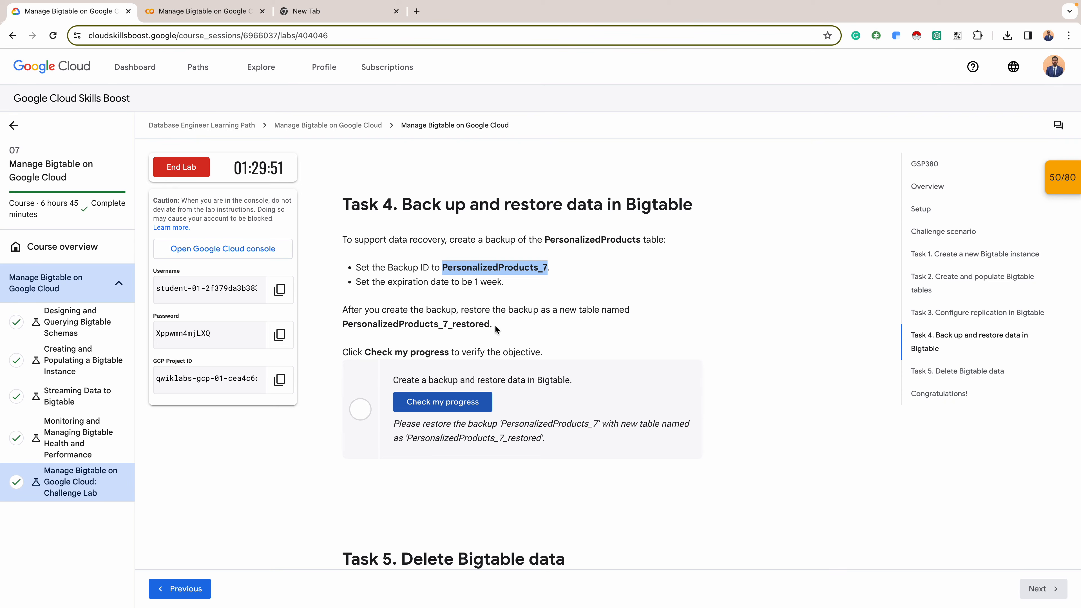
pyautogui.tripleClick(407, 325)
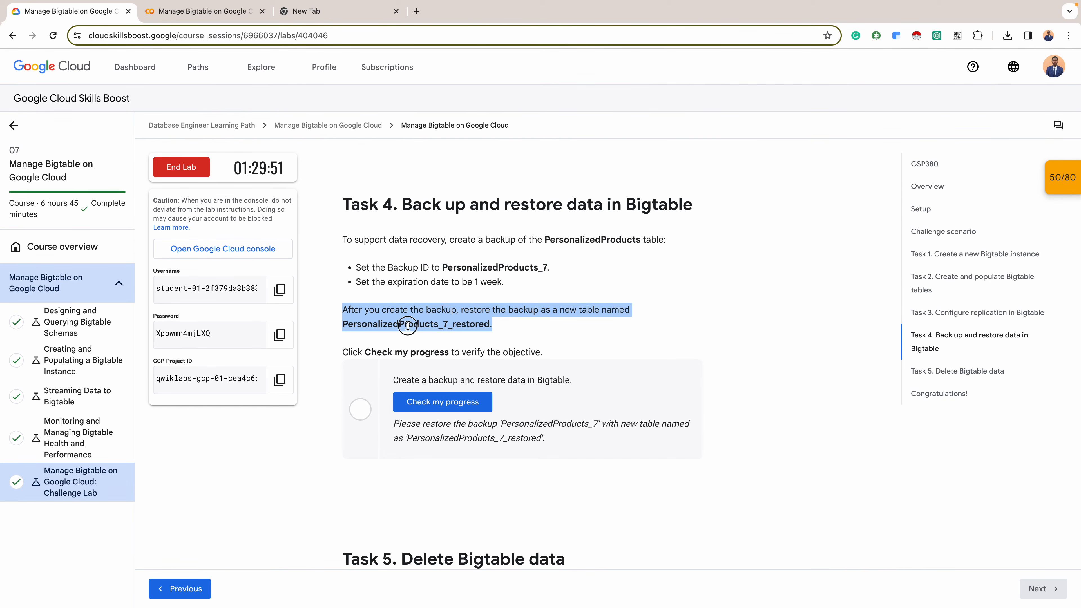
pyautogui.doubleClick(405, 325)
pyautogui.hotkey('ctrl', 'c')
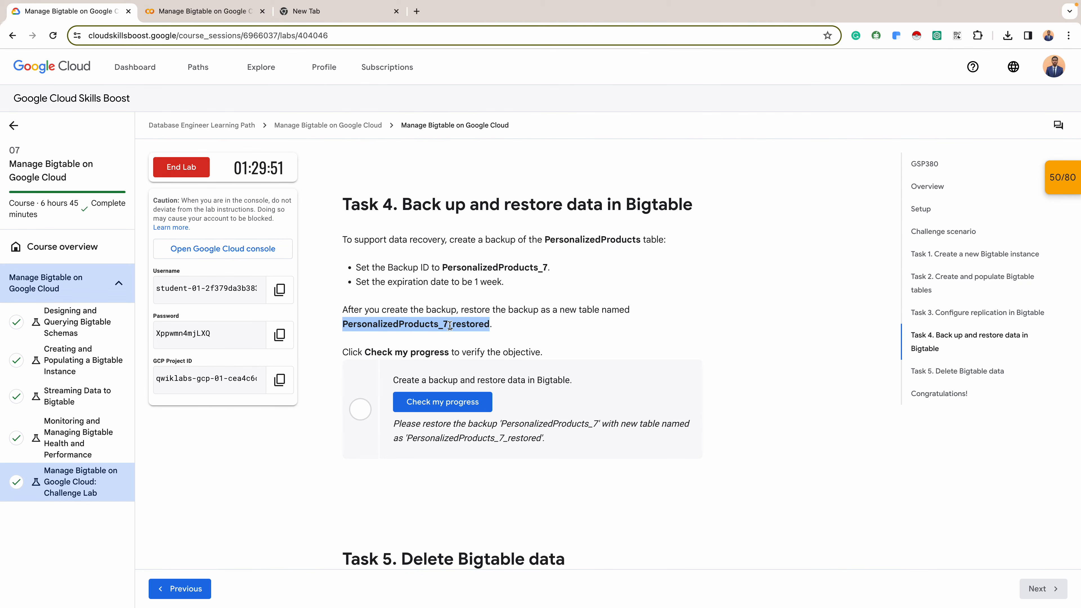
# - In the Google Cloud console, restore the backup to the current ecommerce-recommendations instance as PersonalizedProducts_7_restored, and clear the tables list filter
pyautogui.hotkey('alt', 'Tab')
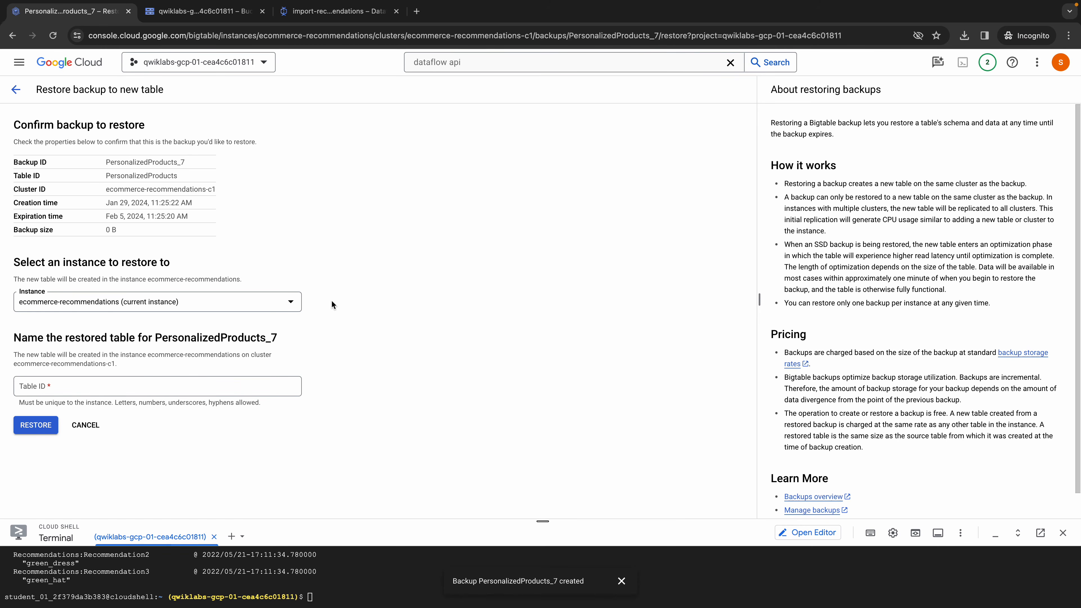
pyautogui.click(156, 304)
pyautogui.click(132, 318)
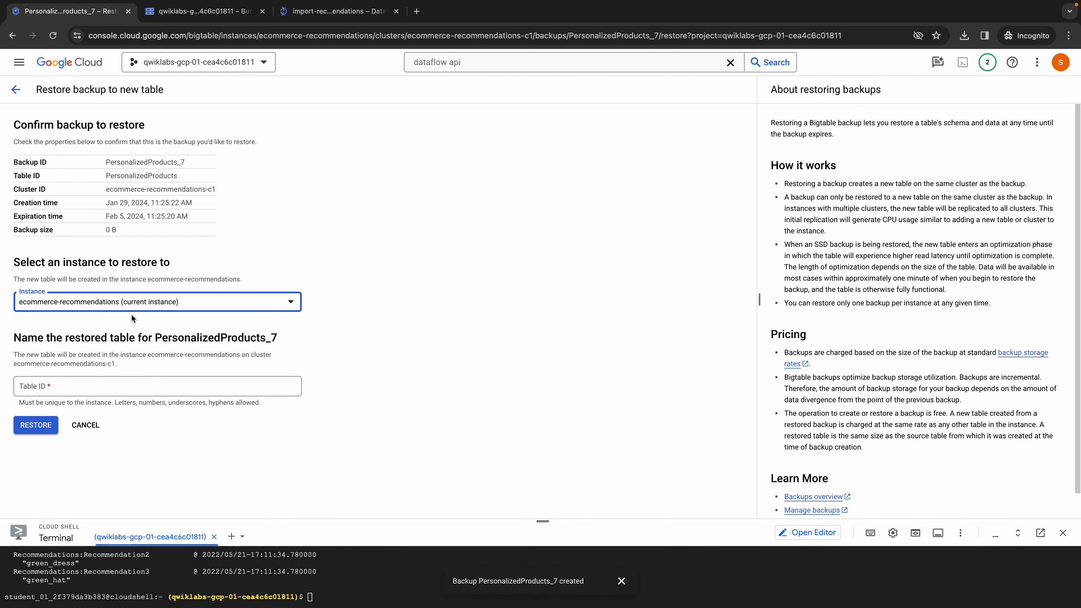
pyautogui.click(81, 385)
pyautogui.hotkey('ctrl', 'v')
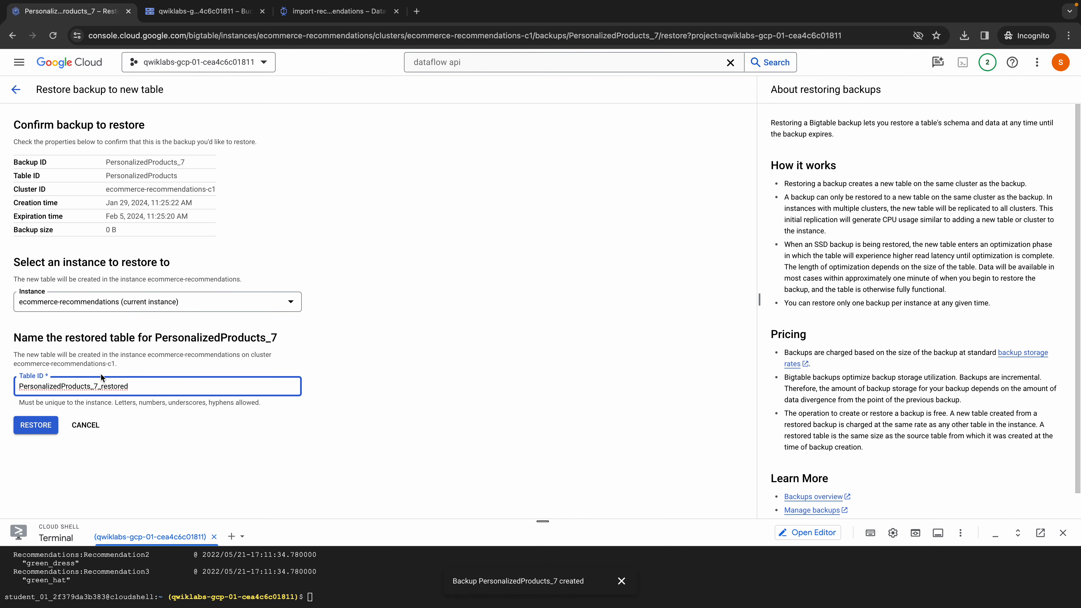
pyautogui.click(34, 426)
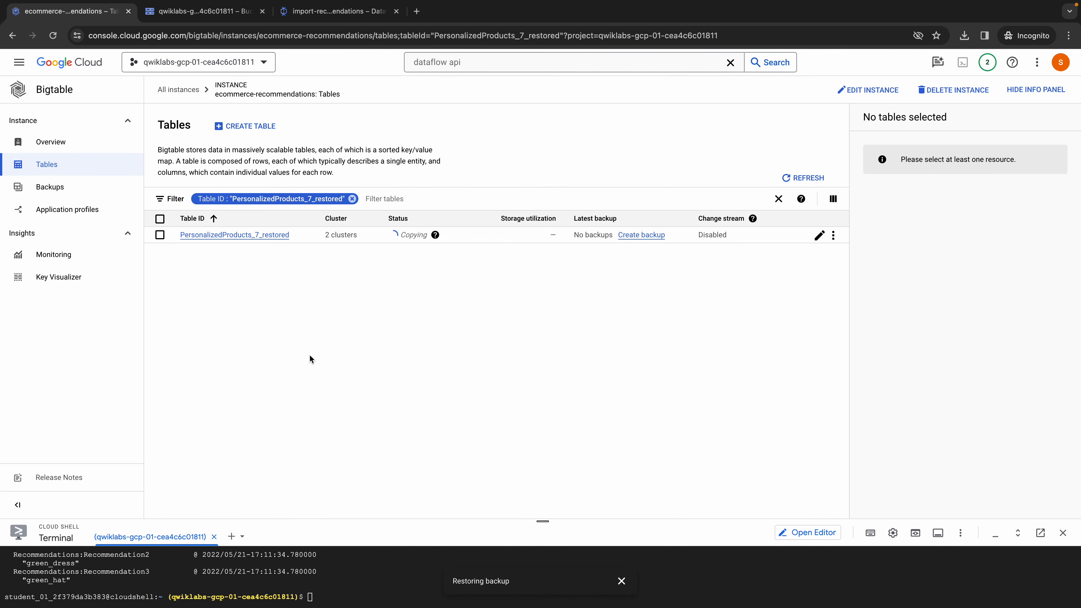
pyautogui.click(353, 200)
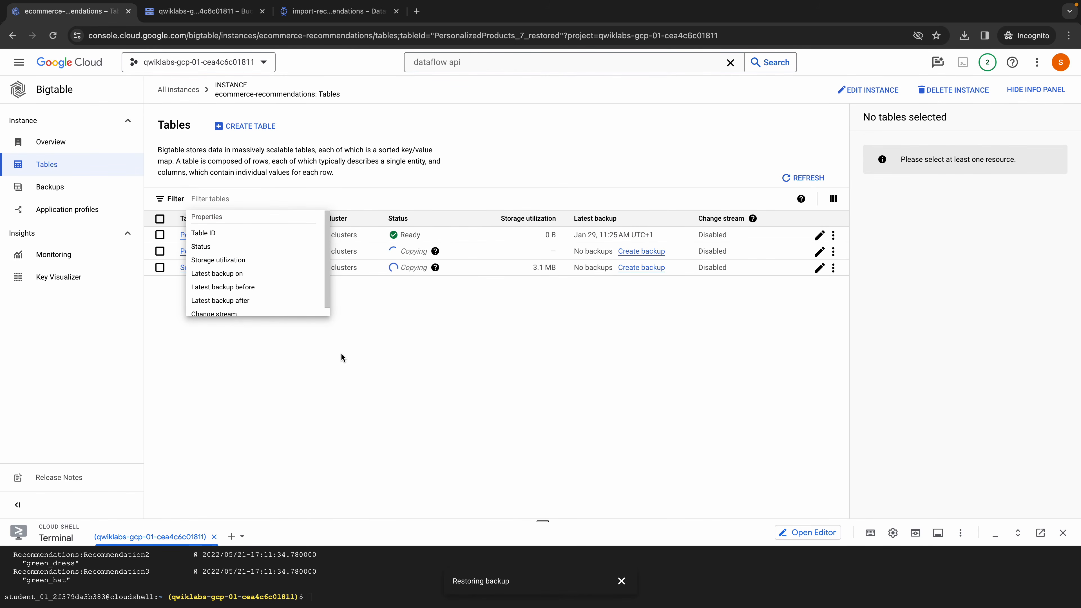
pyautogui.click(404, 364)
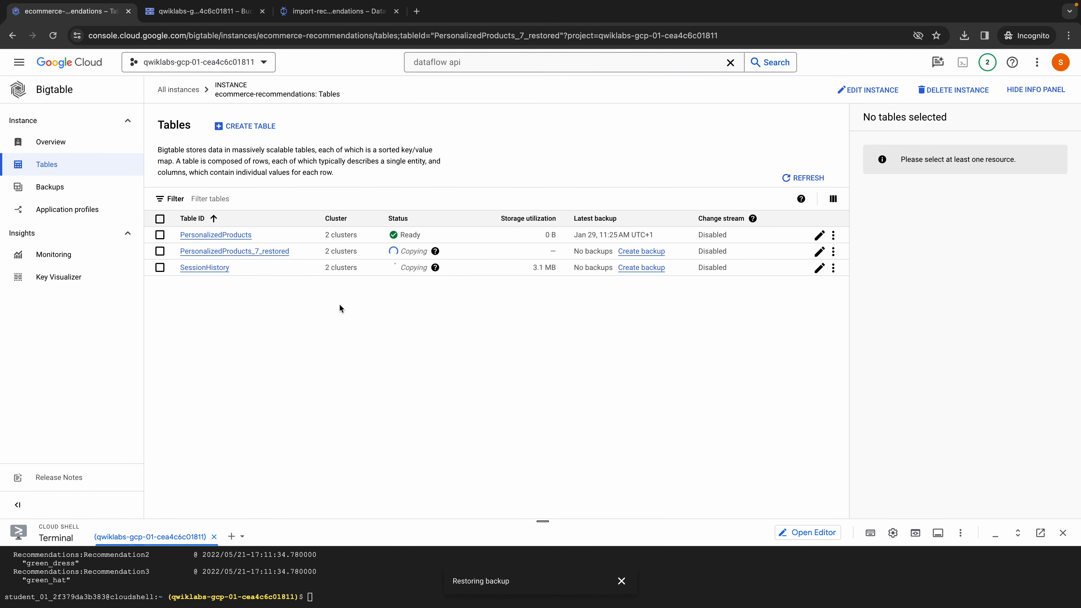
# - Check progress for the Task 4 backup and restore on the lab page, and read the Task 5 deletion requirements
pyautogui.hotkey('ctrl', 'Left')
pyautogui.click(461, 398)
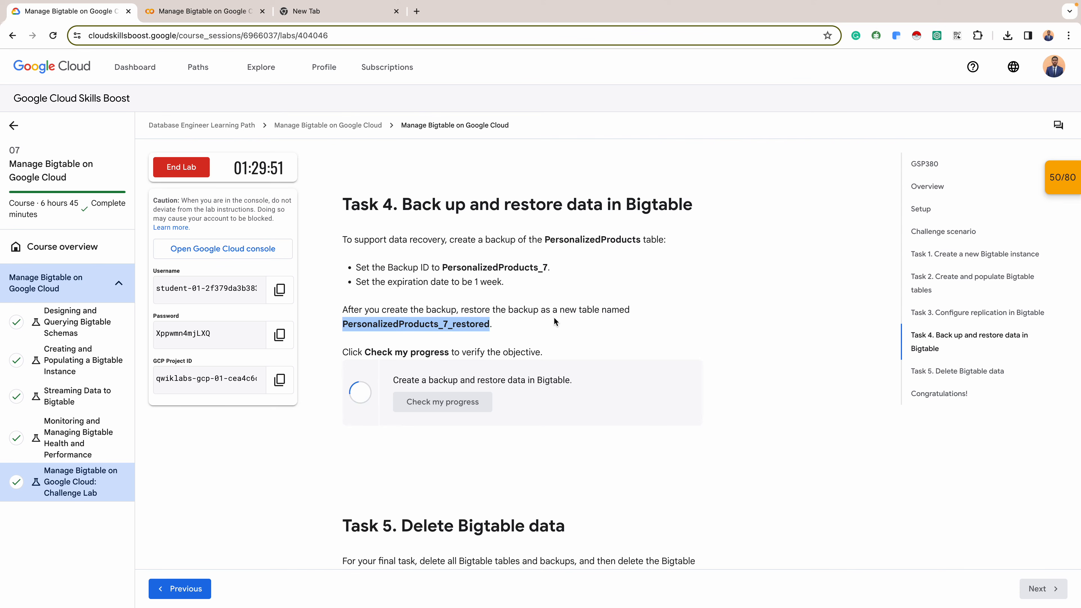
pyautogui.scroll(-3, 553, 316)
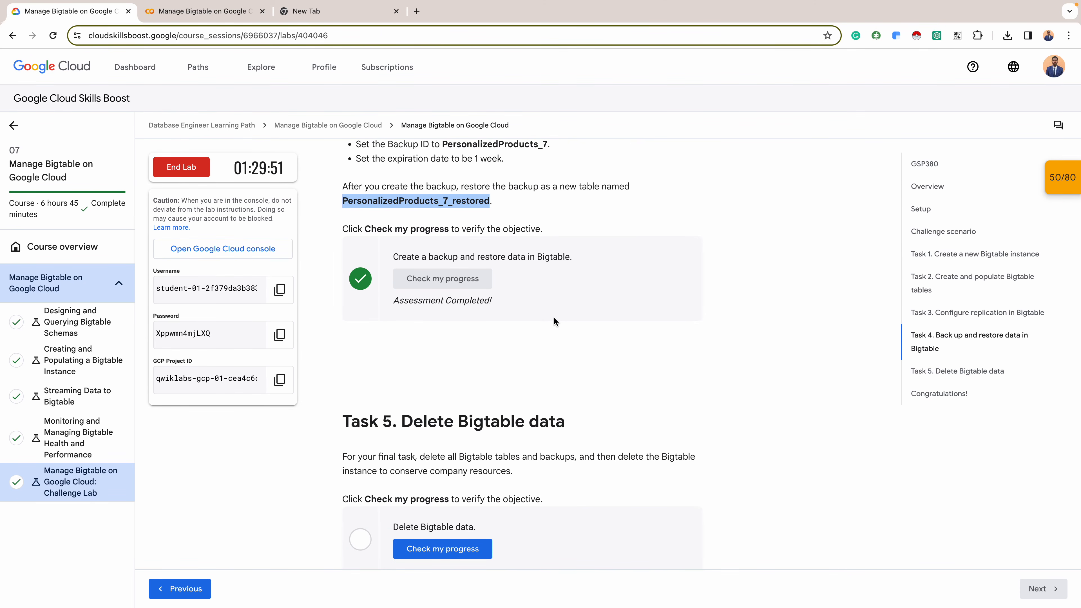
pyautogui.scroll(-3, 554, 318)
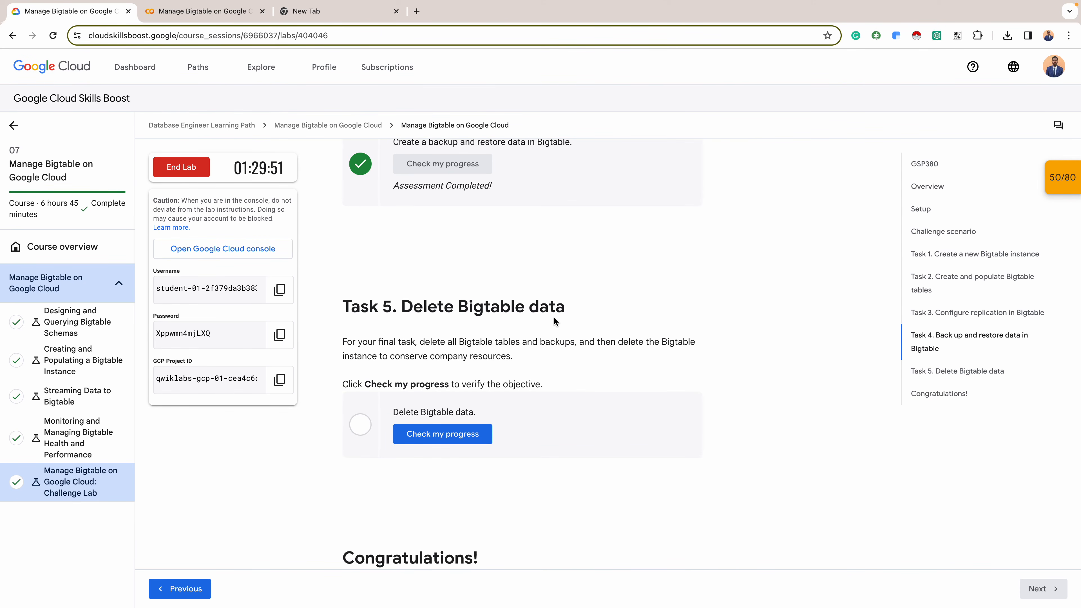
pyautogui.scroll(-1, 554, 318)
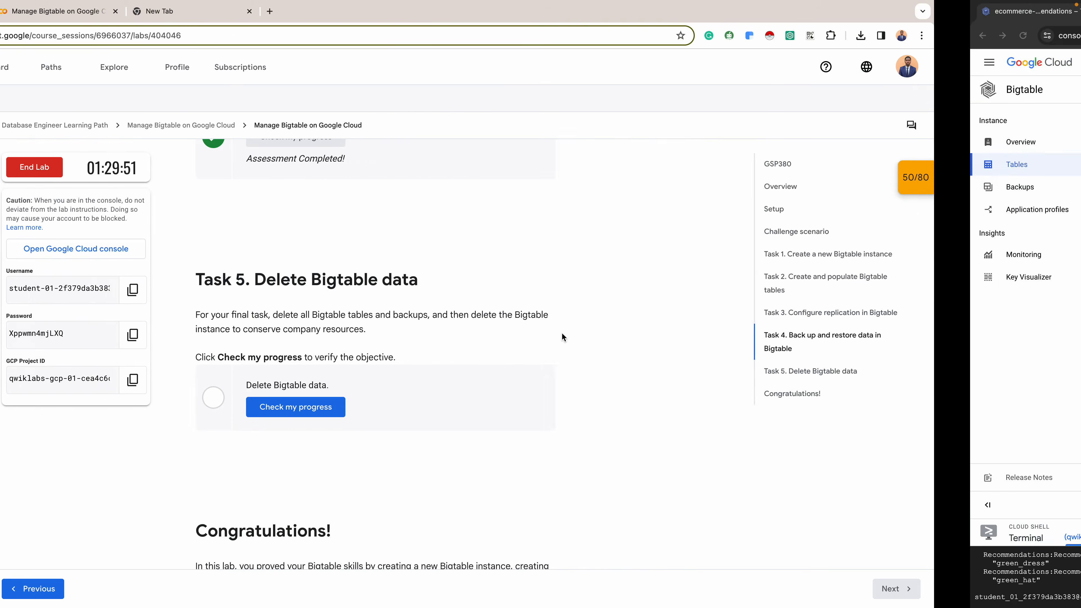
# - In the Google Cloud console, delete the PersonalizedProducts_7 backup, confirming with its backup ID
pyautogui.hotkey('ctrl', 'Right')
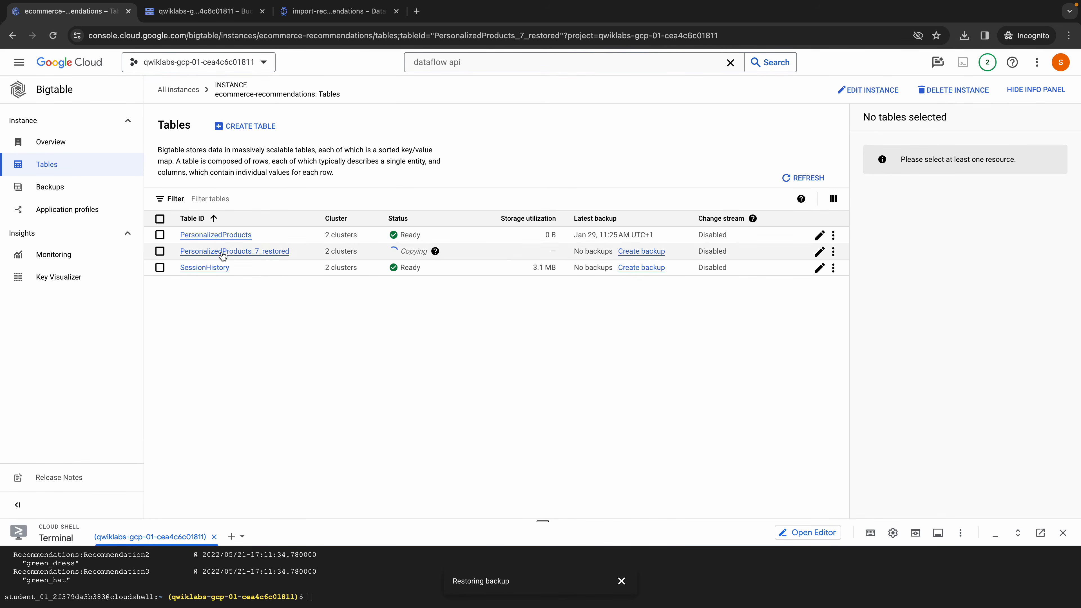
pyautogui.click(88, 190)
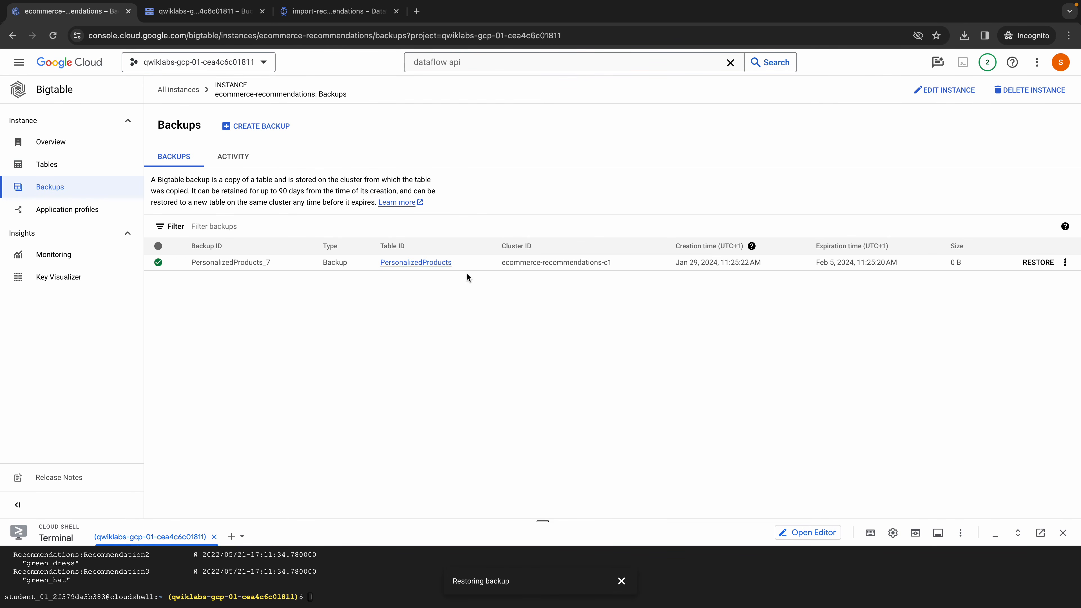
pyautogui.click(1064, 262)
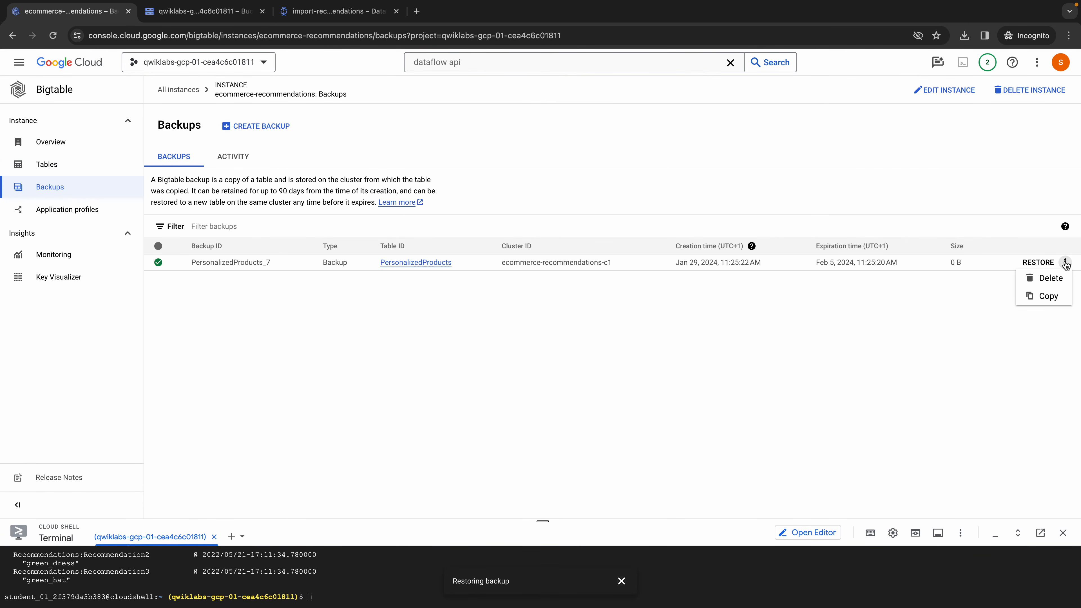
pyautogui.click(1049, 279)
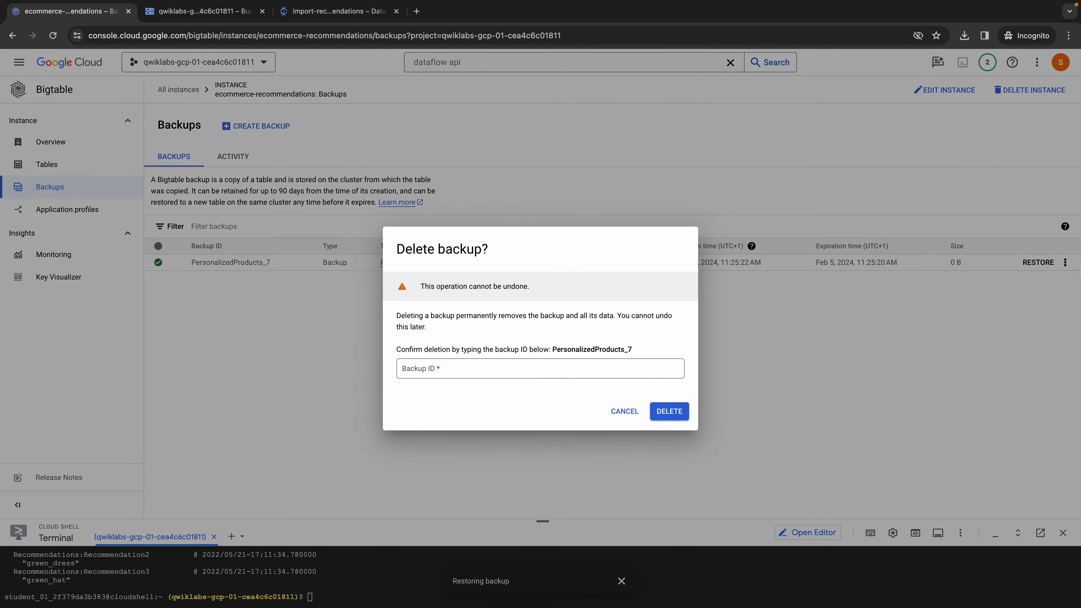
pyautogui.tripleClick(590, 350)
pyautogui.click(590, 350)
pyautogui.doubleClick(591, 350)
pyautogui.hotkey('ctrl', 'c')
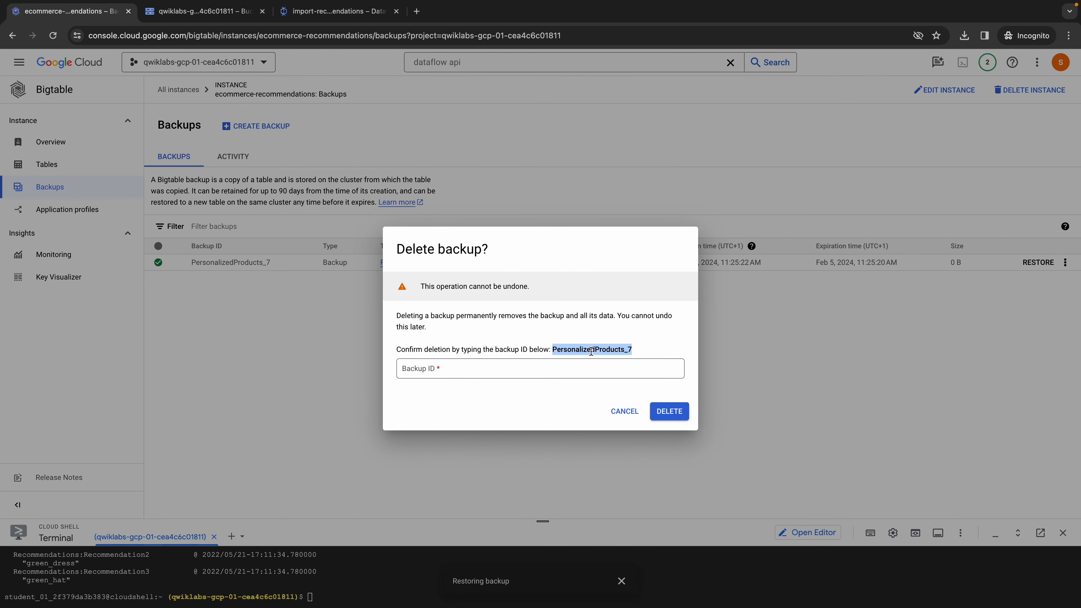
pyautogui.click(545, 369)
pyautogui.hotkey('ctrl', 'v')
pyautogui.click(668, 411)
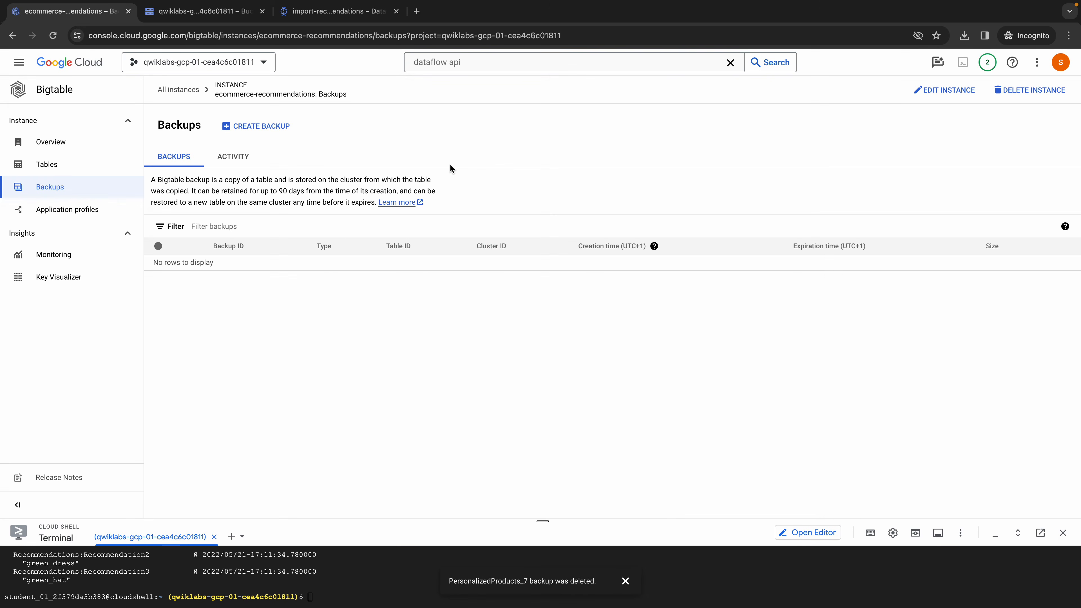
# - Delete the ecommerce-recommendations instance together with its clusters and tables, confirming with the instance ID ecommerce-recommendations
pyautogui.click(88, 164)
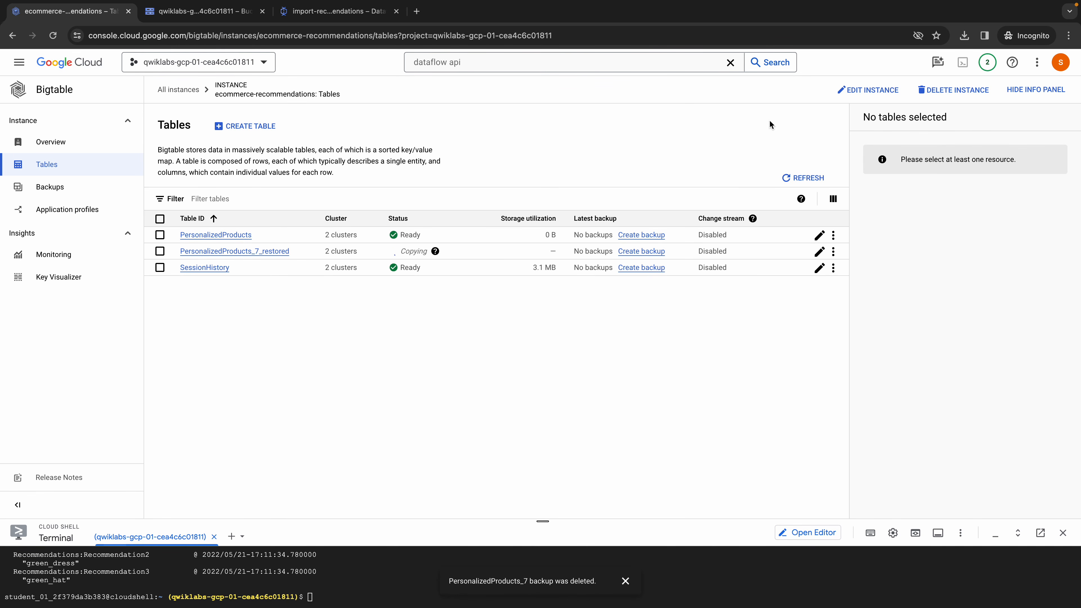
pyautogui.click(943, 94)
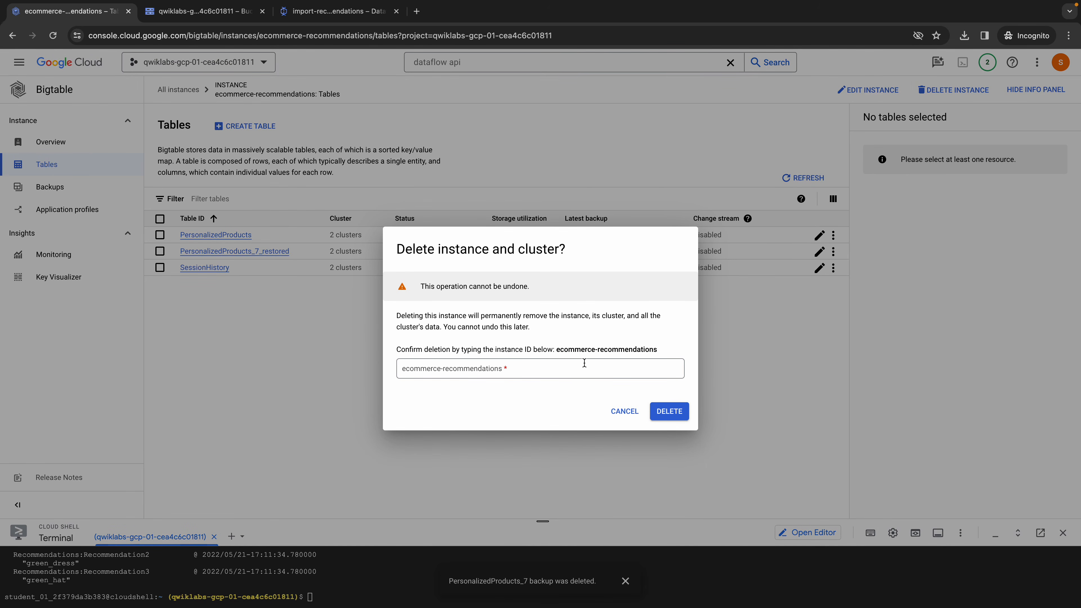
pyautogui.doubleClick(581, 348)
pyautogui.tripleClick(607, 348)
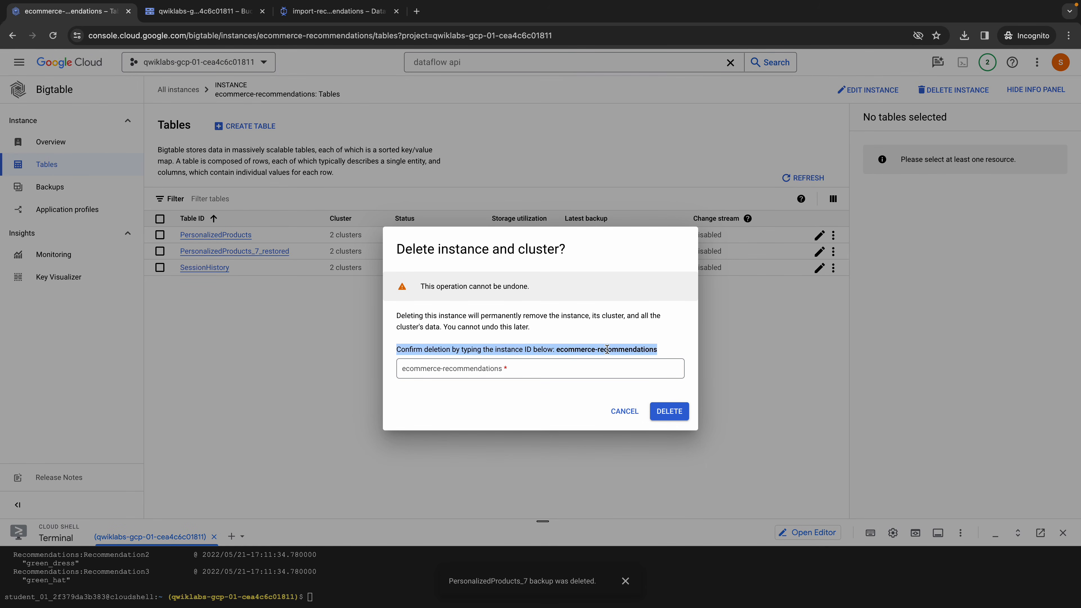
pyautogui.click(607, 349)
pyautogui.moveTo(555, 349); pyautogui.dragTo(693, 353)
pyautogui.hotkey('ctrl', 'c')
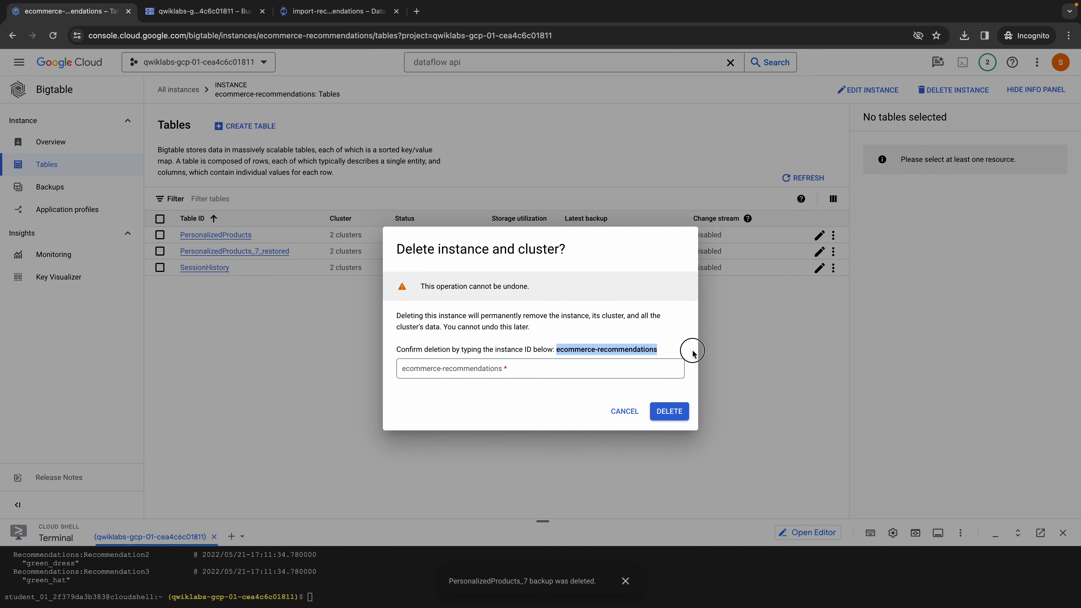
pyautogui.click(551, 374)
pyautogui.hotkey('ctrl', 'v')
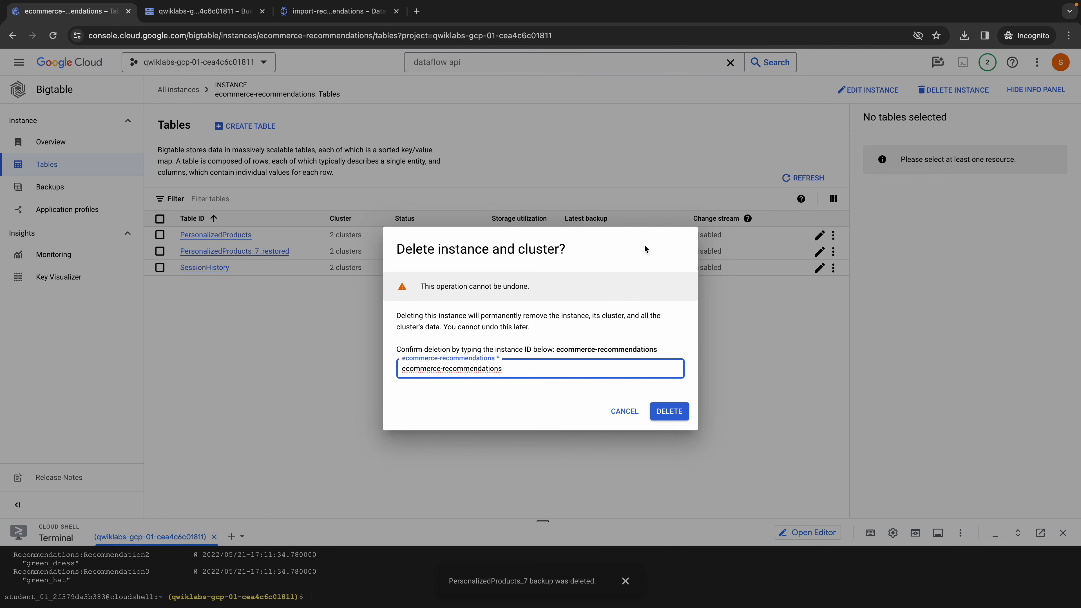
pyautogui.click(672, 411)
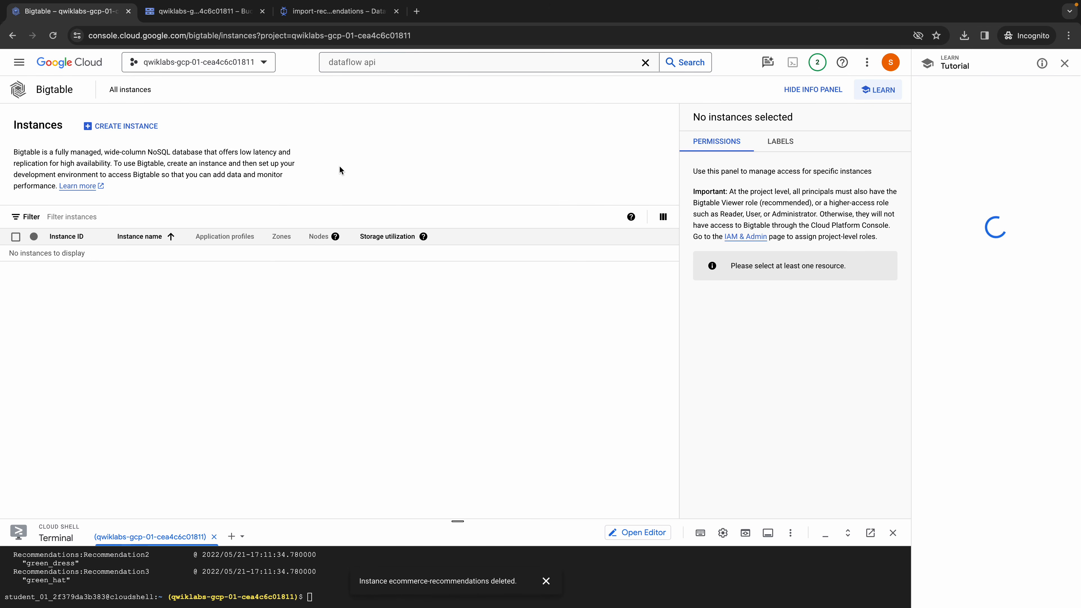
# - Return to the lab page and check progress for deleting Bigtable data in Task 5
pyautogui.hotkey('ctrl', 'Left')
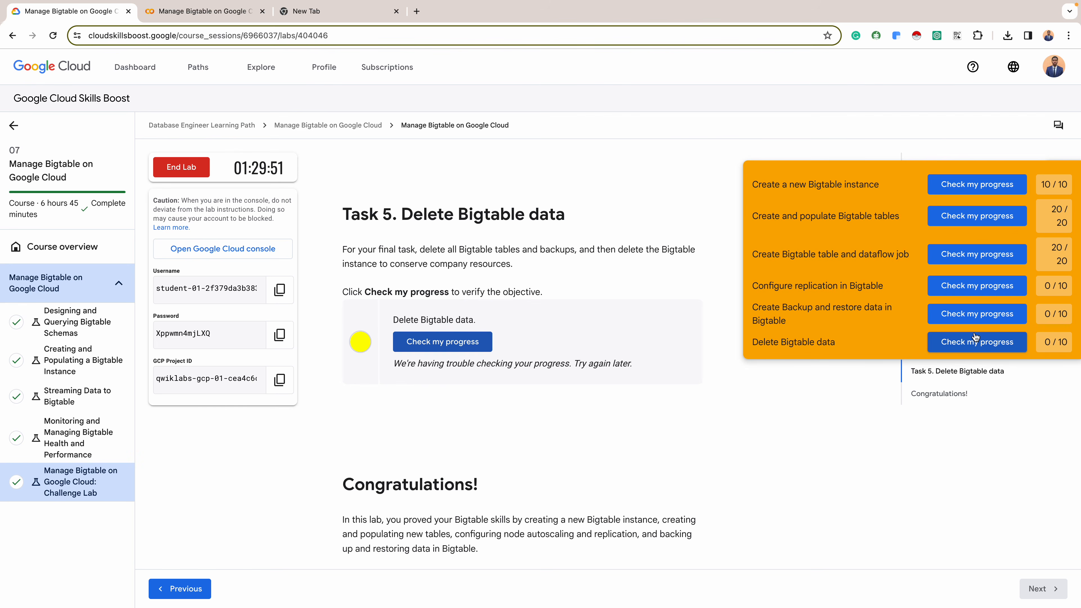